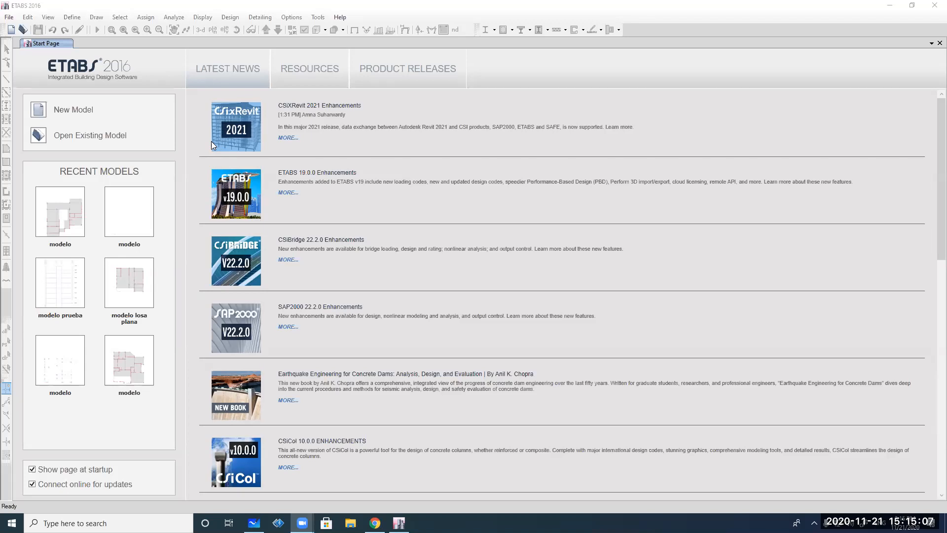
# Start a new model using the built-in settings with Metric SI display units
pyautogui.click(10, 18)
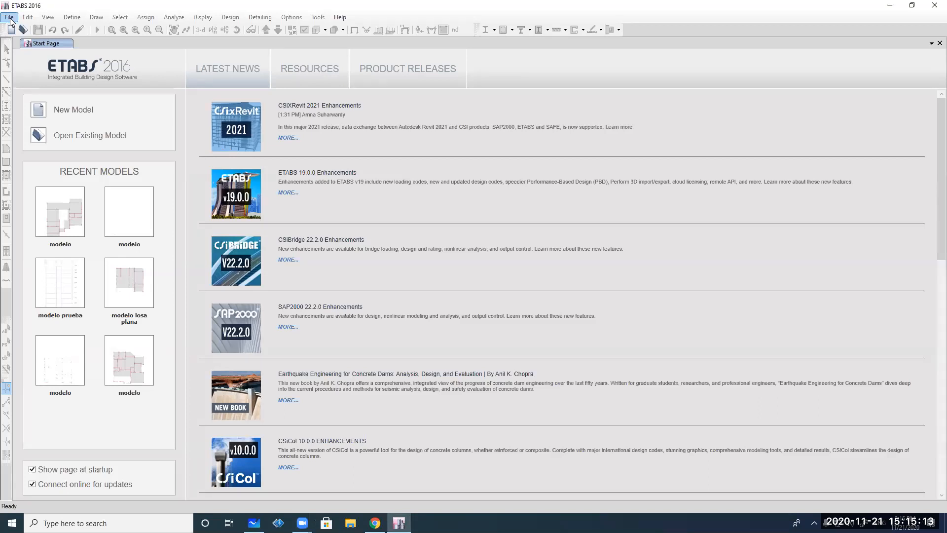
pyautogui.click(9, 20)
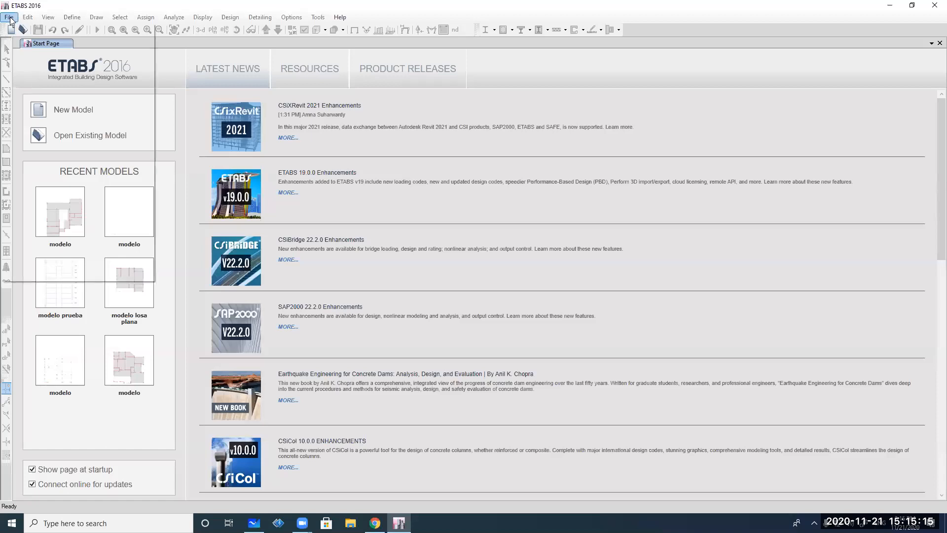
pyautogui.click(17, 34)
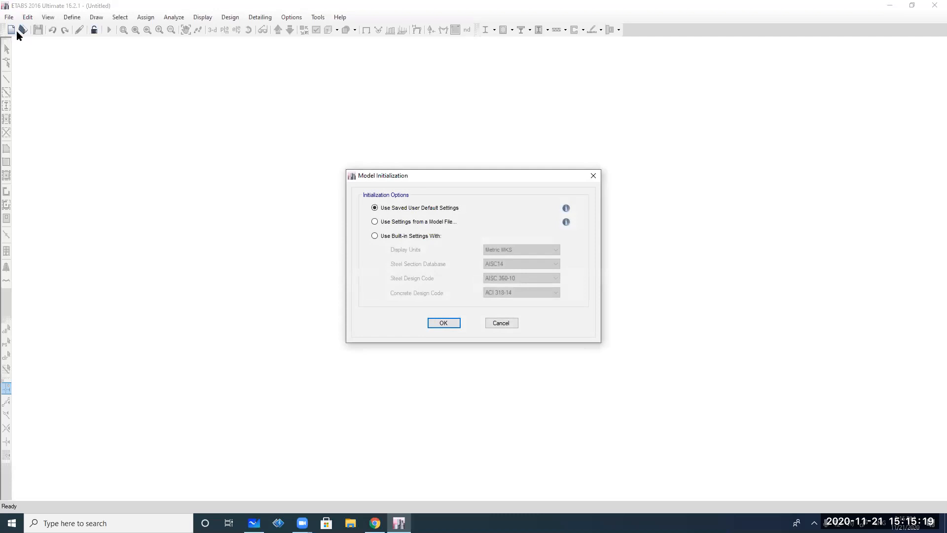
pyautogui.click(405, 236)
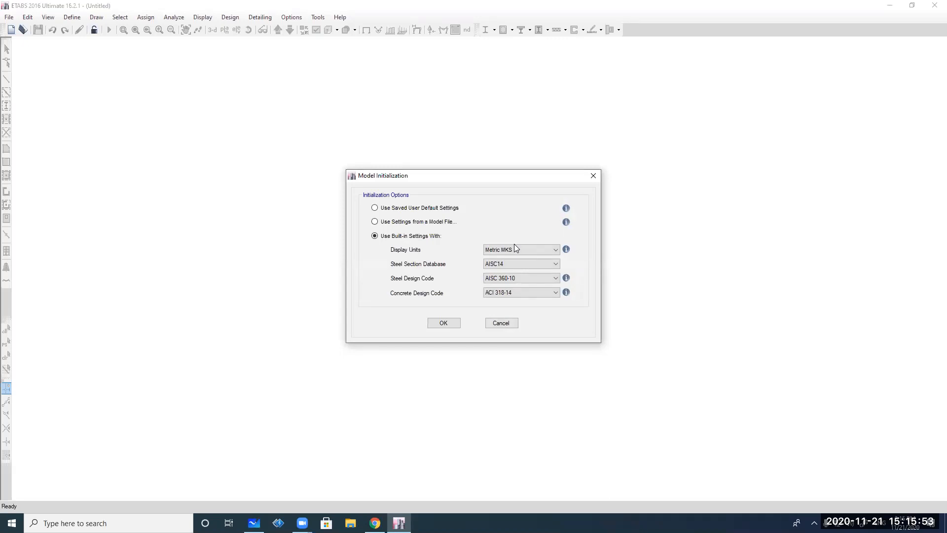
pyautogui.click(526, 250)
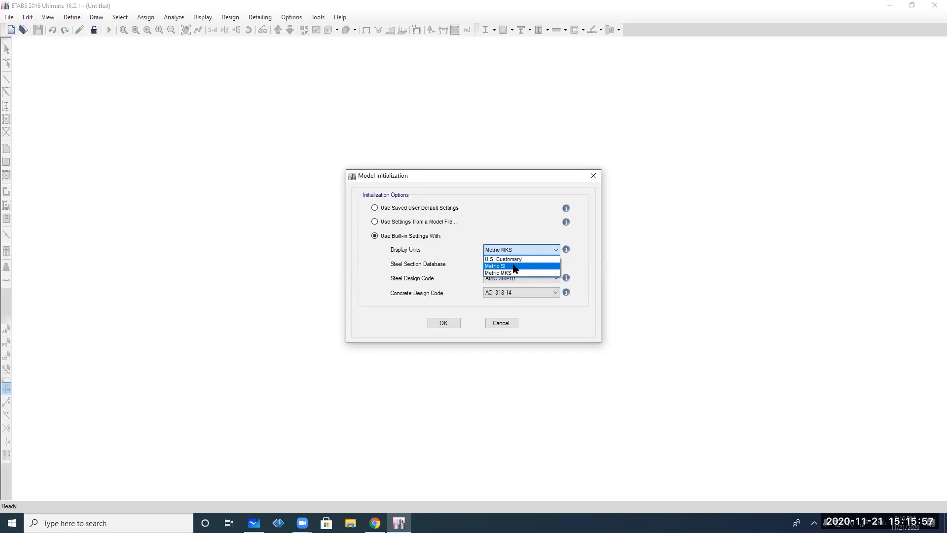
pyautogui.click(510, 266)
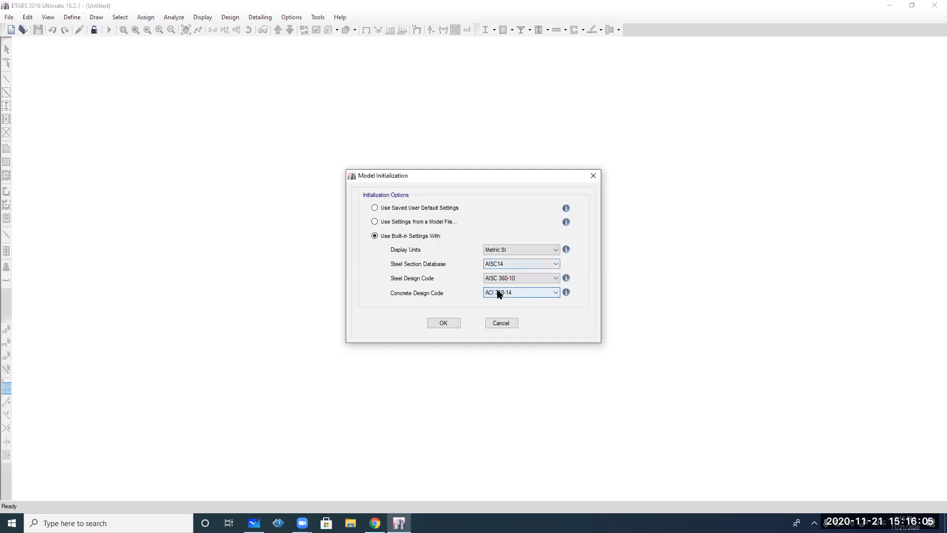
pyautogui.click(443, 323)
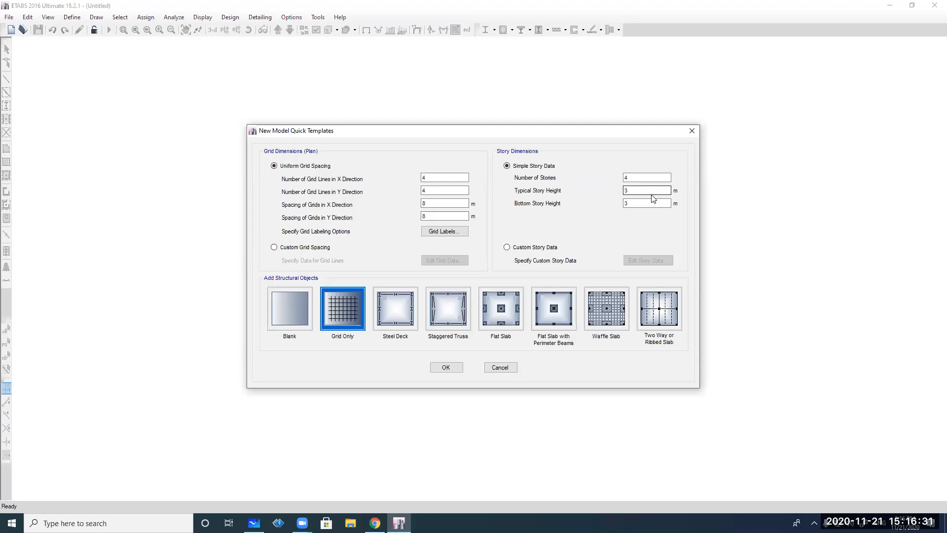
pyautogui.click(814, 522)
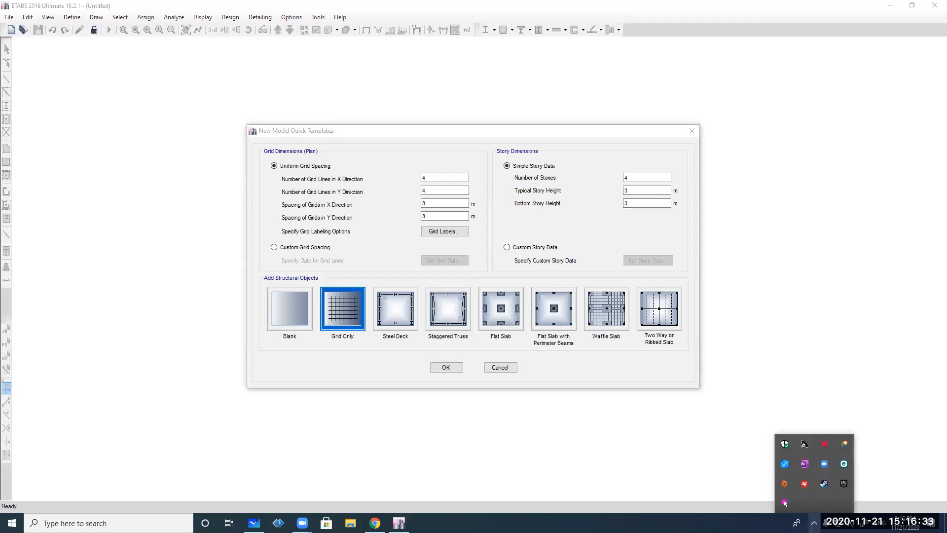
pyautogui.rightClick(786, 504)
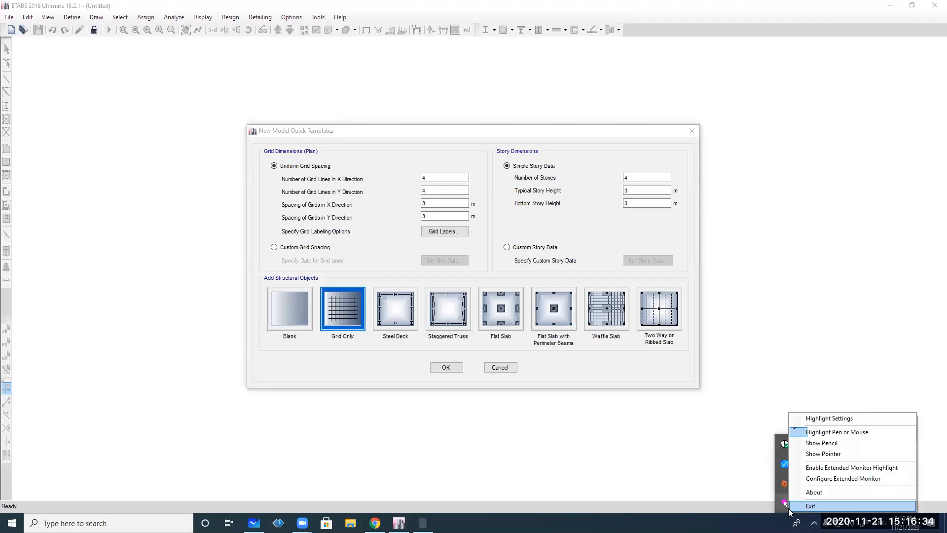
pyautogui.click(825, 436)
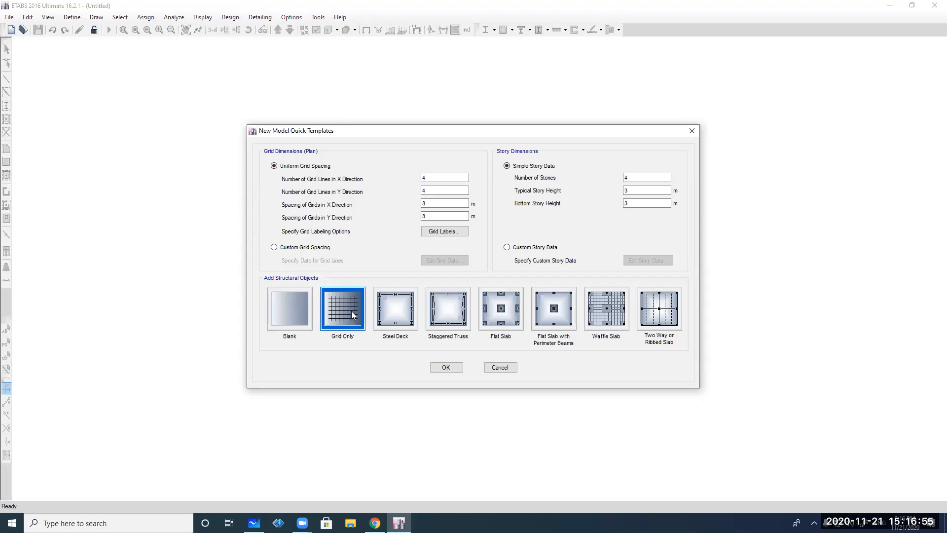
# Create the model from the Grid Only template and bring the plan view down to Story1
pyautogui.click(445, 368)
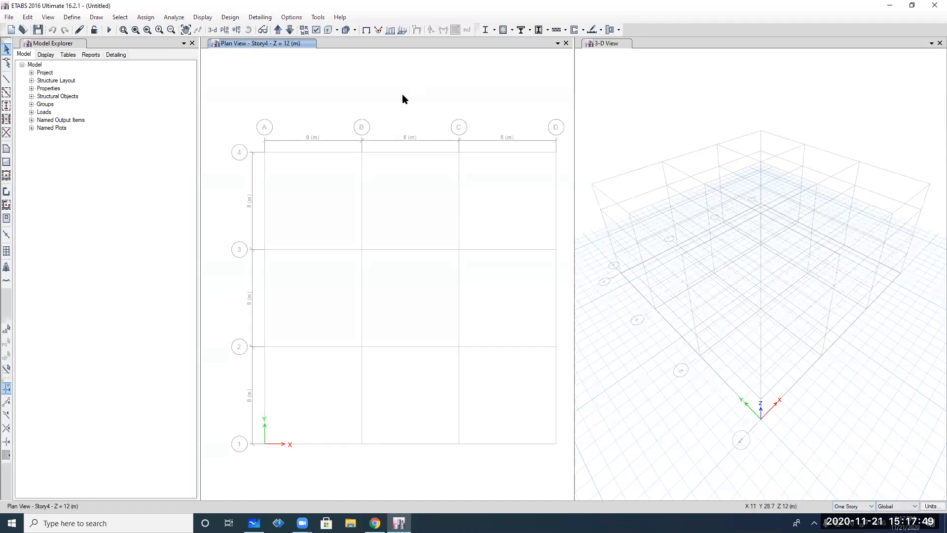
pyautogui.click(290, 31)
pyautogui.click(290, 31)
pyautogui.click(290, 31)
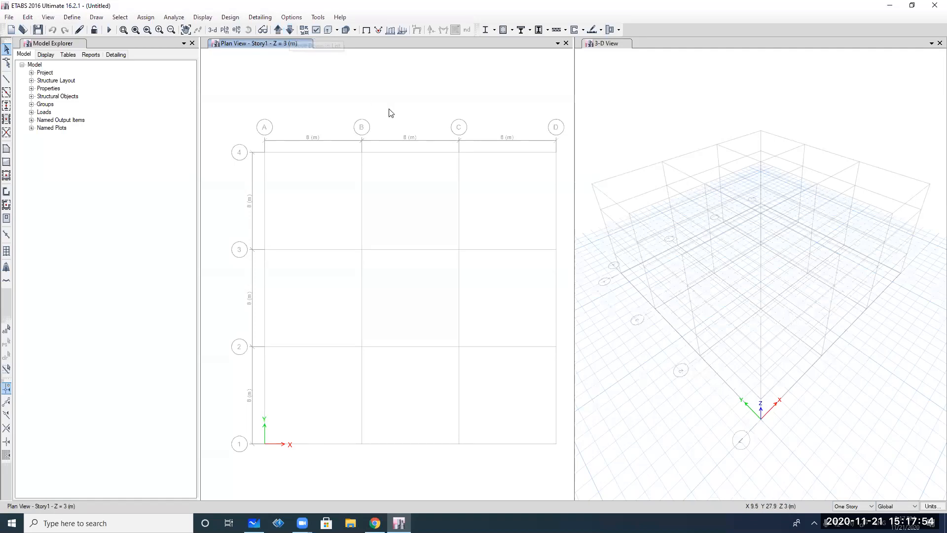
pyautogui.click(49, 17)
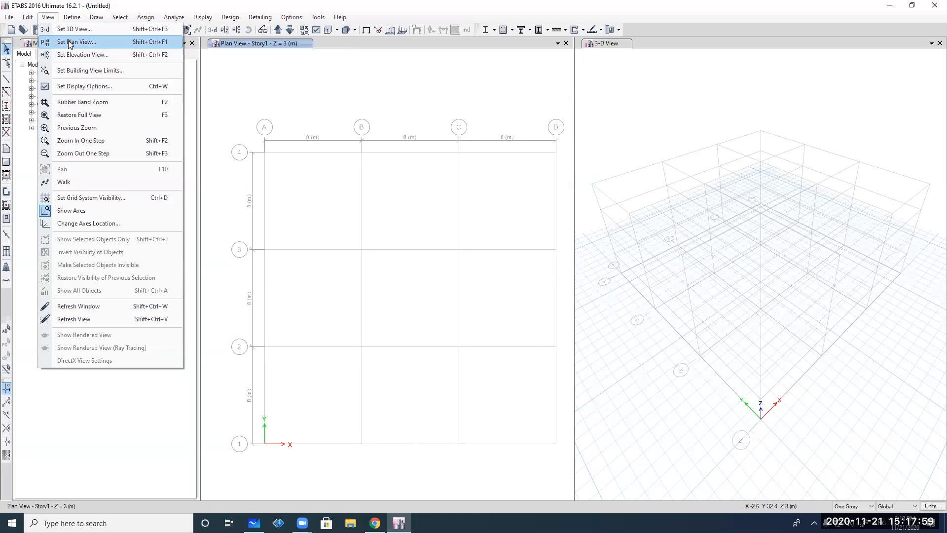
pyautogui.click(256, 84)
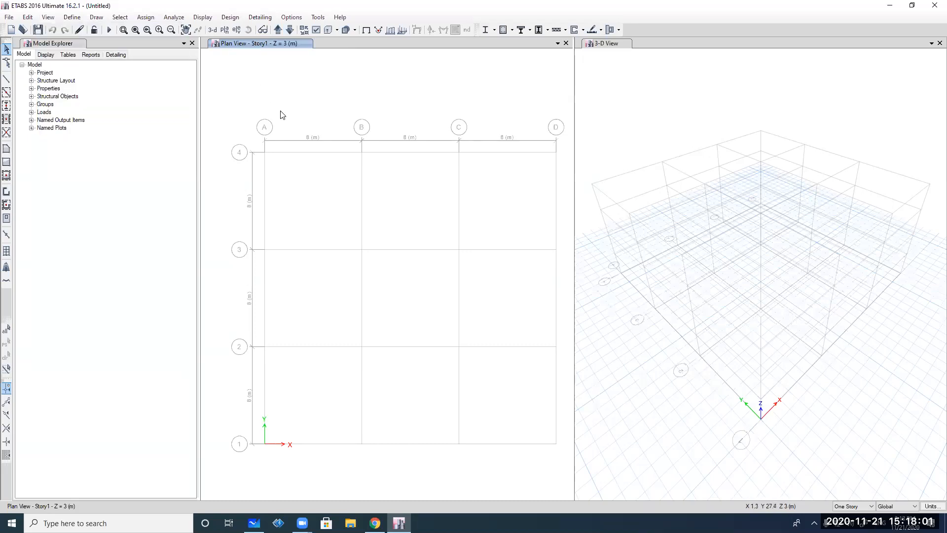
# Rename the 4000Psi concrete material as fc210
pyautogui.click(72, 17)
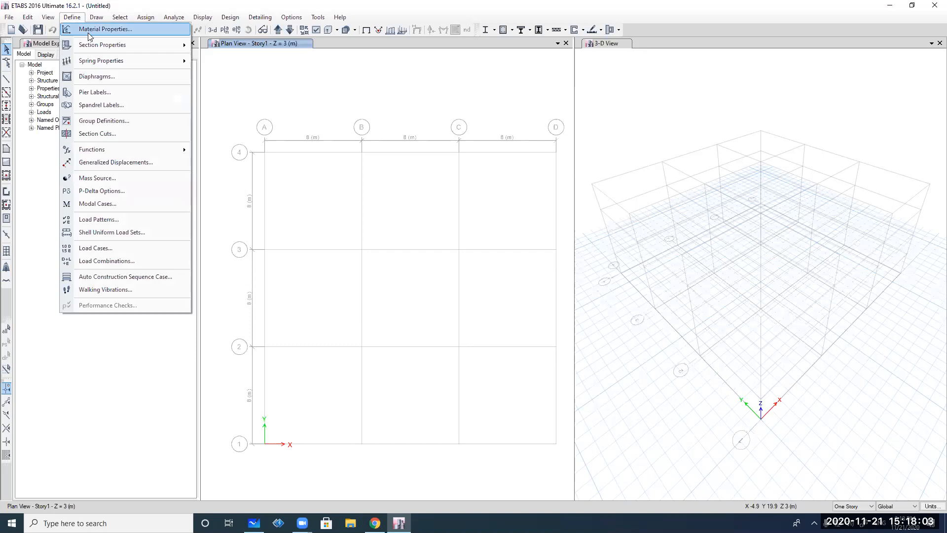
pyautogui.click(90, 30)
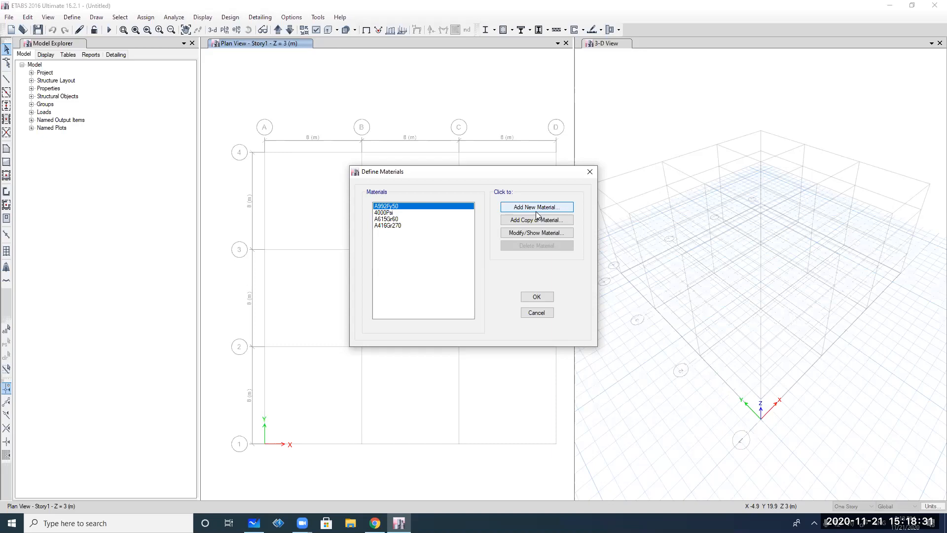
pyautogui.click(402, 214)
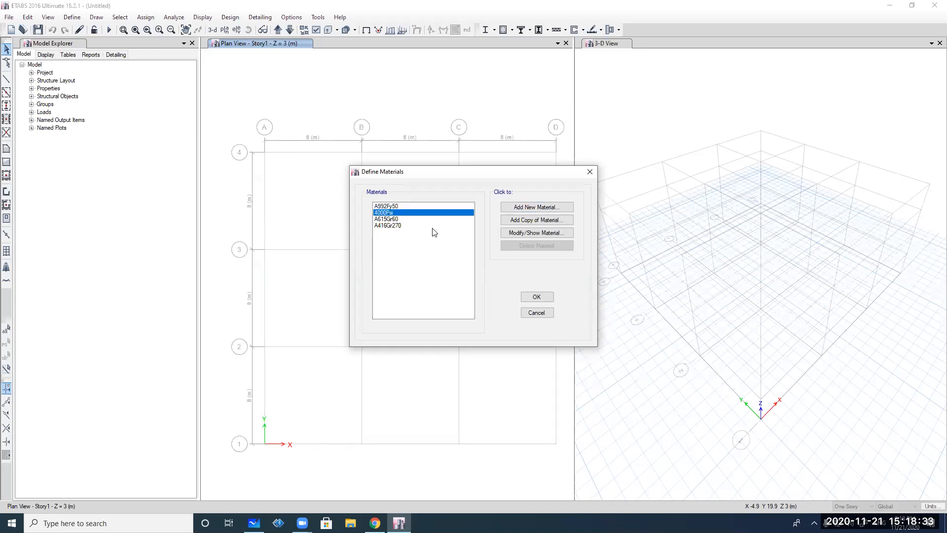
pyautogui.click(537, 232)
pyautogui.doubleClick(494, 111)
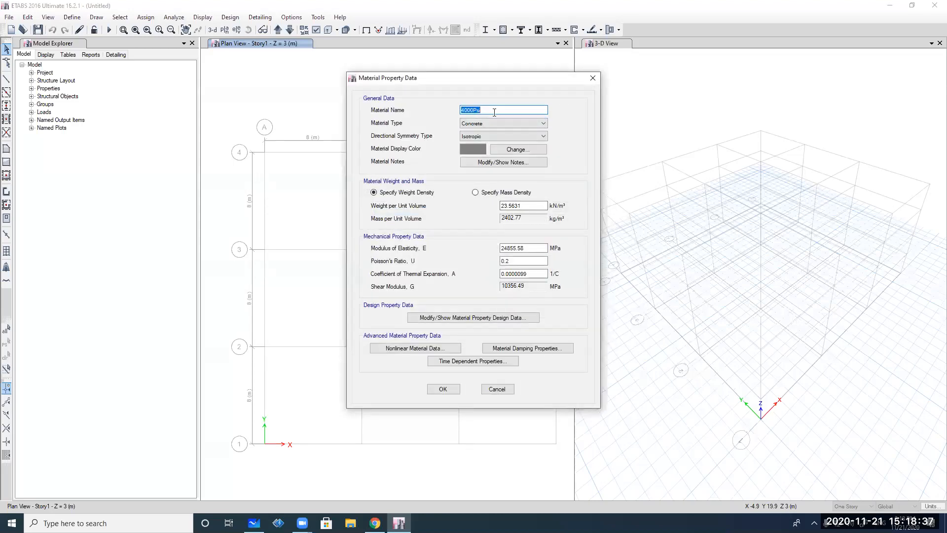
pyautogui.click(592, 78)
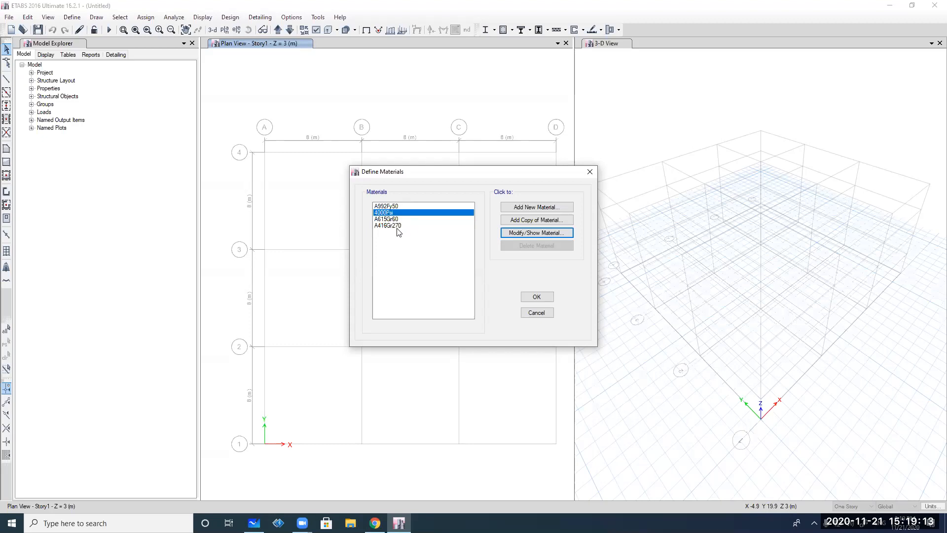
pyautogui.click(512, 233)
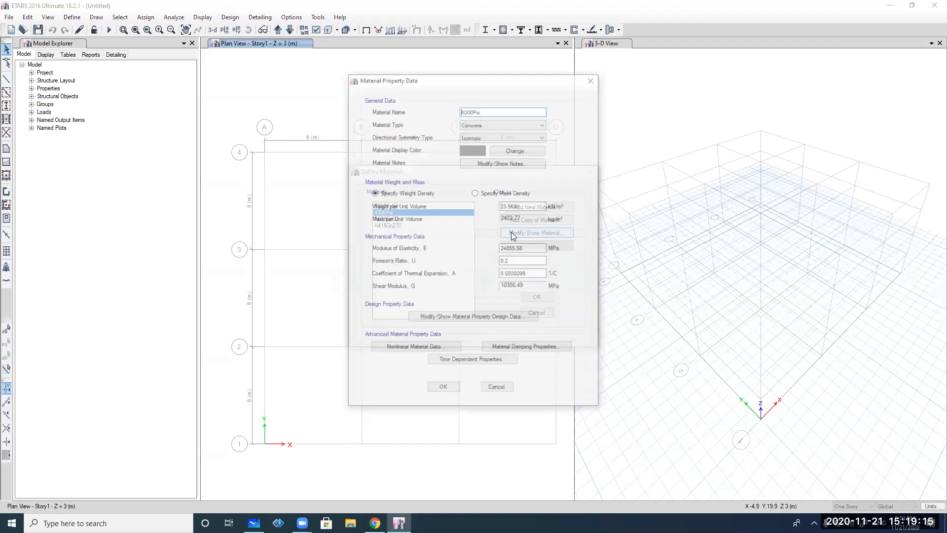
pyautogui.write('fc210')
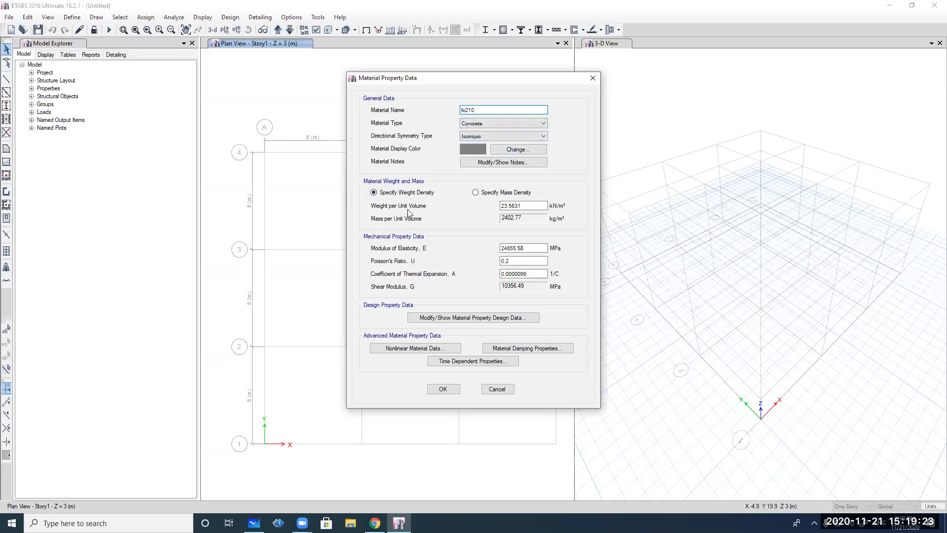
# Check the concrete's weight per unit volume converted to kgf and m in the calculator
pyautogui.keyDown('shift'); pyautogui.doubleClick(535, 207); pyautogui.keyUp('shift')
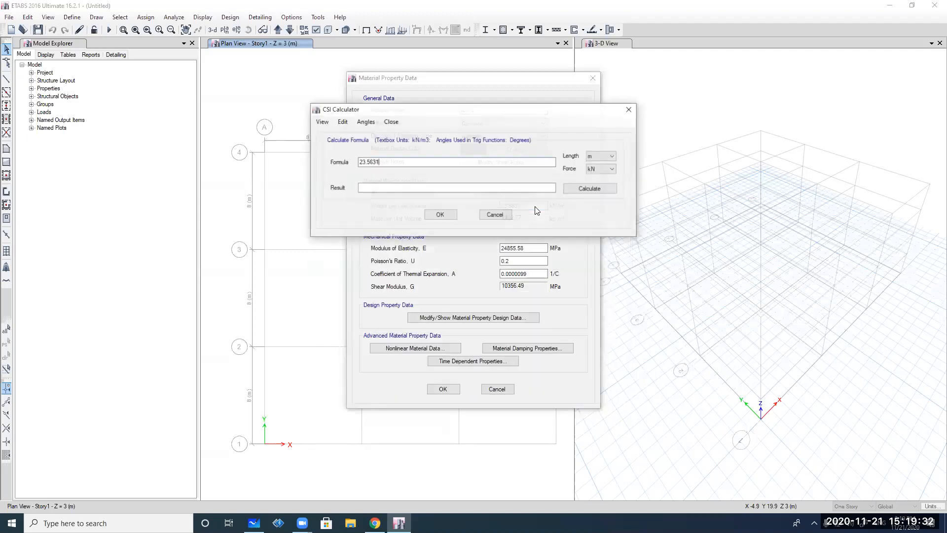
pyautogui.click(602, 169)
pyautogui.click(594, 203)
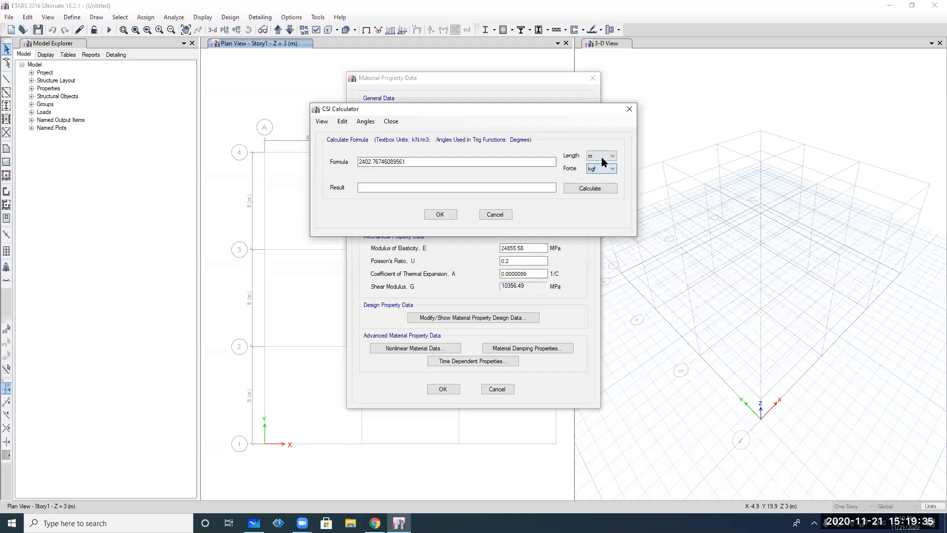
pyautogui.click(425, 162)
pyautogui.click(440, 214)
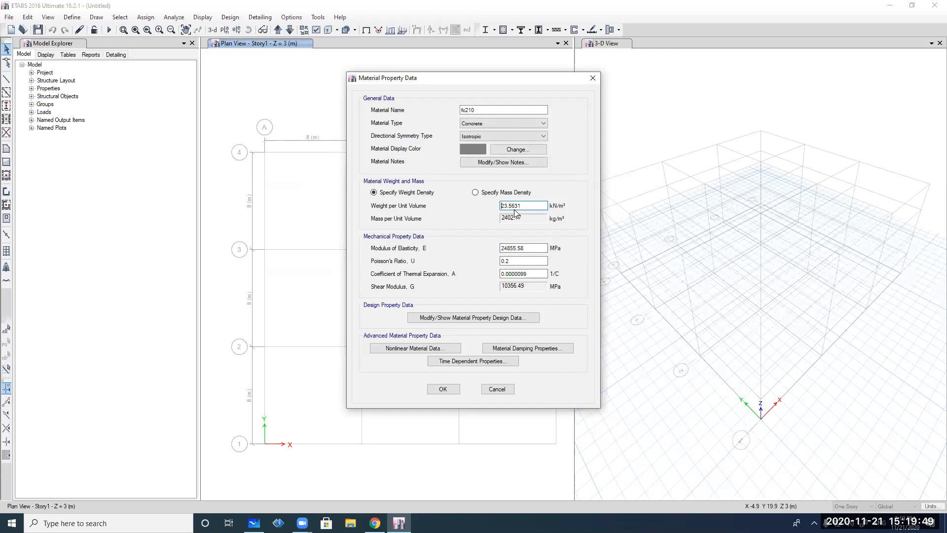
# Open the modulus of elasticity in the calculator, switch its units to cm and kgf, and clear the existing formula
pyautogui.click(531, 247)
pyautogui.keyDown('shift'); pyautogui.doubleClick(531, 247); pyautogui.keyUp('shift')
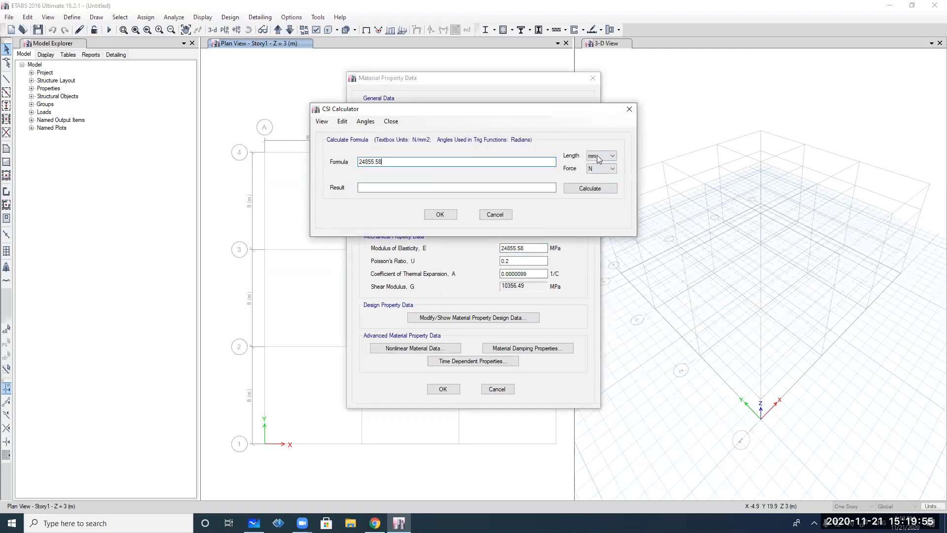
pyautogui.click(598, 158)
pyautogui.click(597, 184)
pyautogui.click(597, 170)
pyautogui.click(595, 209)
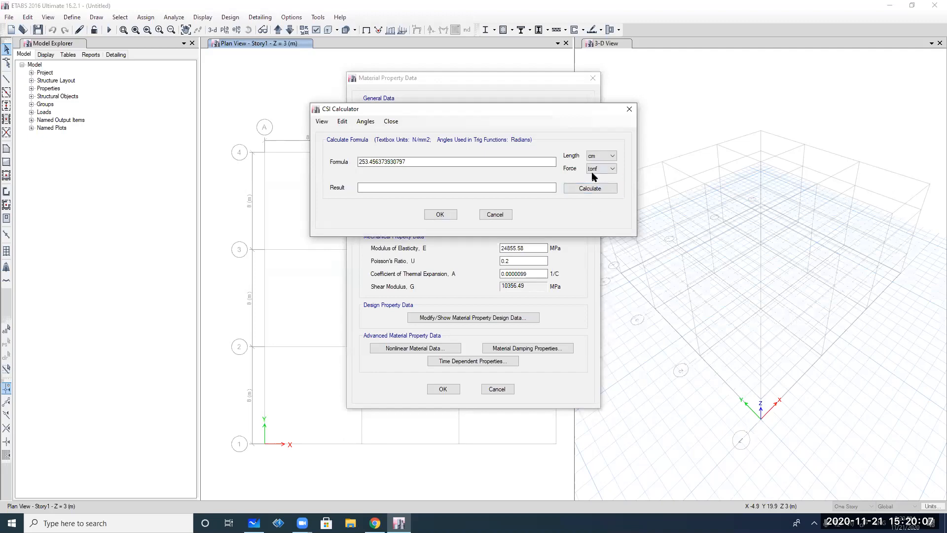
pyautogui.click(596, 170)
pyautogui.click(592, 196)
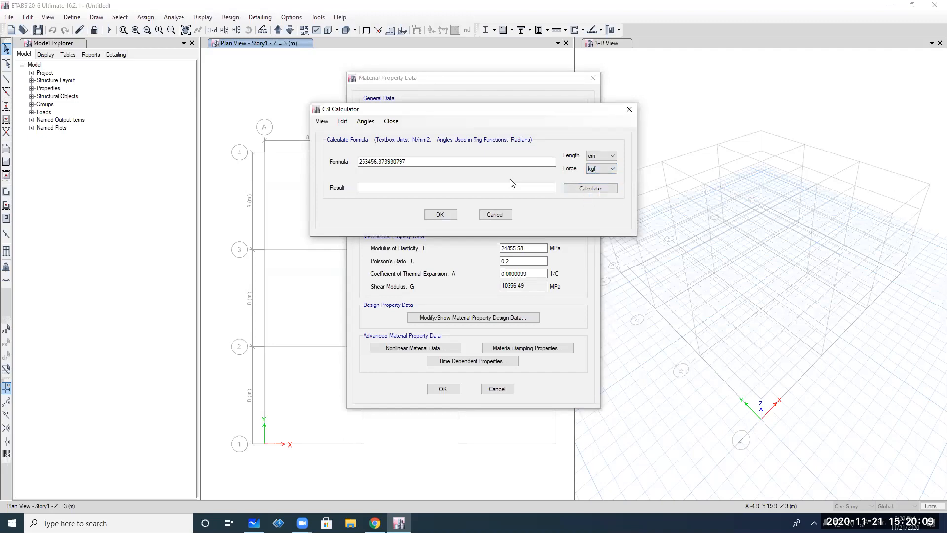
pyautogui.click(456, 165)
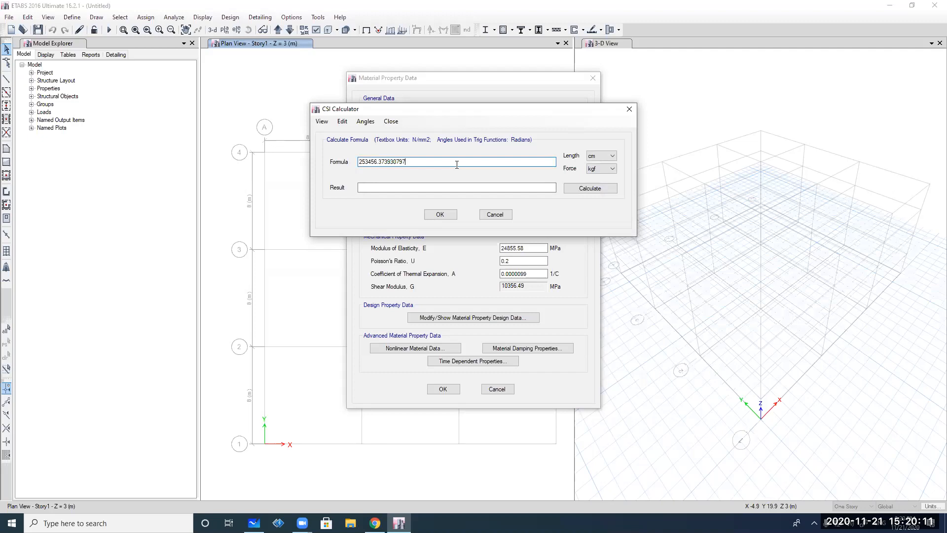
pyautogui.press('BackSpace')
pyautogui.press('BackSpace')
pyautogui.press('BackSpace')
pyautogui.press('BackSpace')
pyautogui.press('BackSpace')
pyautogui.press('BackSpace')
pyautogui.press('BackSpace')
pyautogui.press('BackSpace')
pyautogui.press('BackSpace')
pyautogui.press('BackSpace')
pyautogui.press('BackSpace')
pyautogui.press('BackSpace')
pyautogui.press('BackSpace')
pyautogui.press('BackSpace')
pyautogui.press('BackSpace')
pyautogui.moveTo(697, 91)
pyautogui.mouseDown()
pyautogui.moveTo(692, 113)
pyautogui.moveTo(695, 101)
pyautogui.mouseUp()
pyautogui.moveTo(708, 99); pyautogui.dragTo(716, 95)
pyautogui.moveTo(710, 106); pyautogui.dragTo(736, 103)
pyautogui.moveTo(738, 92); pyautogui.dragTo(748, 91)
pyautogui.moveTo(752, 91)
pyautogui.mouseDown()
pyautogui.moveTo(753, 105)
pyautogui.moveTo(777, 92)
pyautogui.mouseUp()
pyautogui.moveTo(793, 93)
pyautogui.mouseDown()
pyautogui.moveTo(798, 103)
pyautogui.moveTo(839, 71)
pyautogui.moveTo(885, 78)
pyautogui.mouseUp()
pyautogui.moveTo(824, 91)
pyautogui.mouseDown()
pyautogui.moveTo(819, 104)
pyautogui.moveTo(834, 85)
pyautogui.mouseUp()
pyautogui.moveTo(835, 83); pyautogui.dragTo(855, 105)
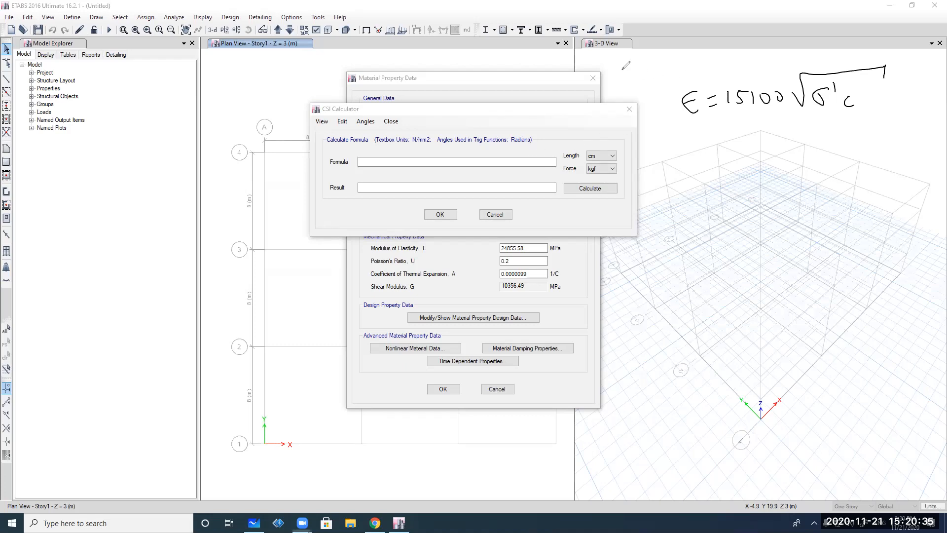
# Set the modulus of elasticity with the formula 15100*(210)^0.5 in kgf and cm
pyautogui.click(489, 163)
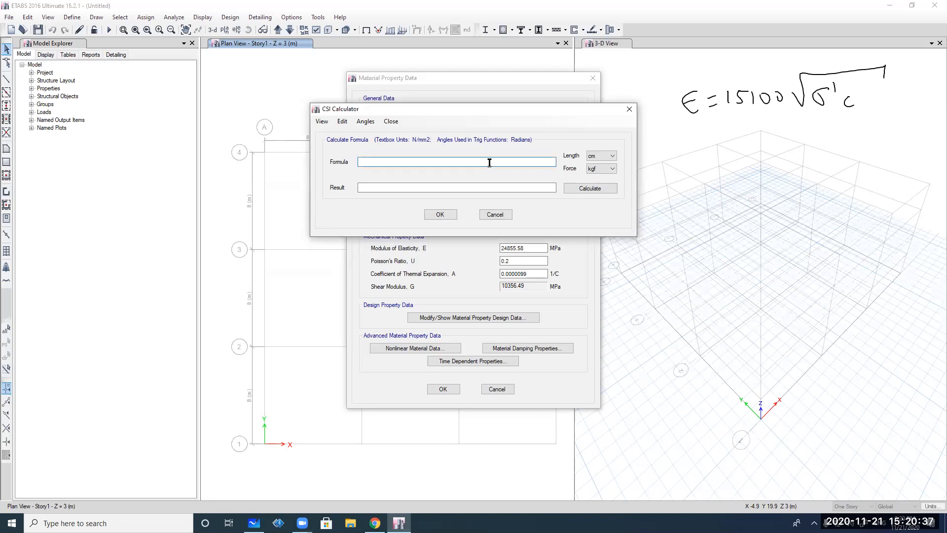
pyautogui.write('15100*(210)^0.5')
pyautogui.click(440, 214)
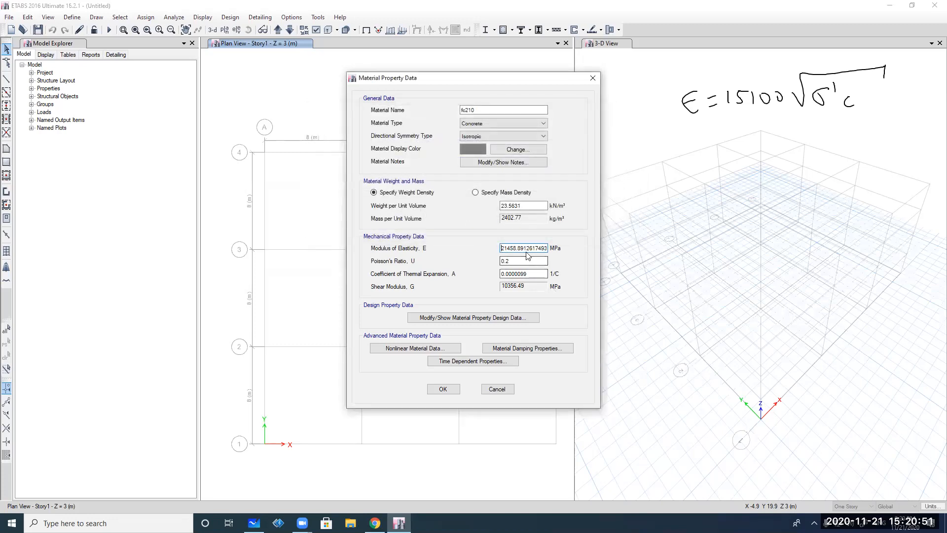
# Open the design property data of the fc210 material and move it clear of the material definition
pyautogui.click(506, 318)
pyautogui.click(500, 326)
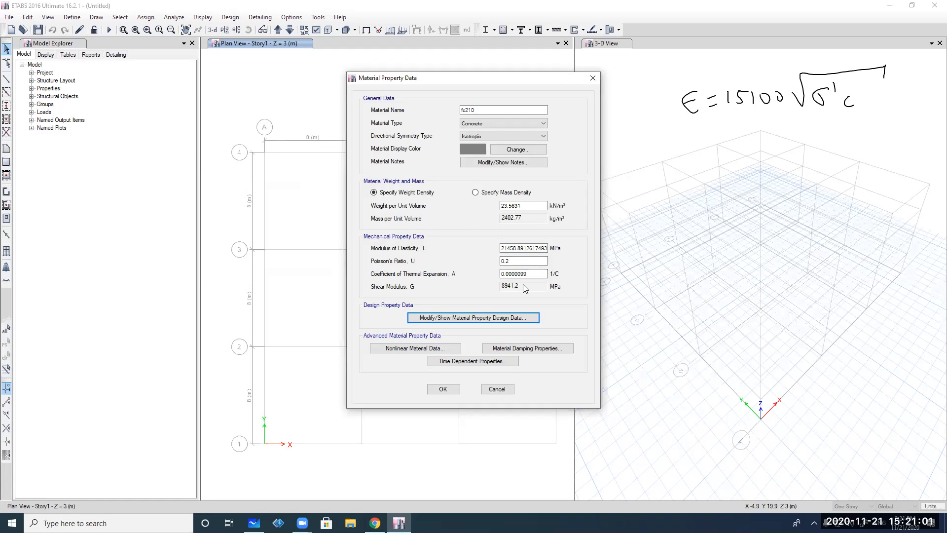
pyautogui.click(507, 319)
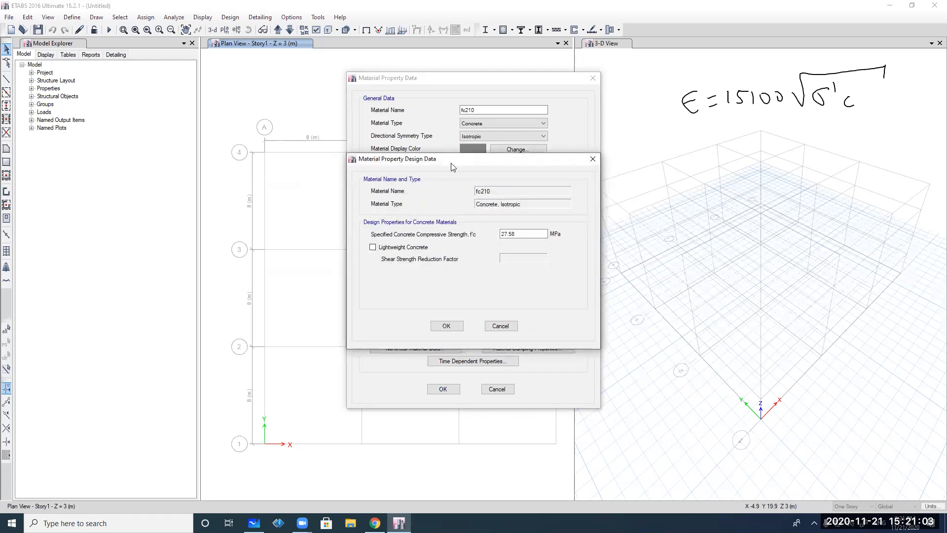
pyautogui.moveTo(451, 163); pyautogui.dragTo(655, 146)
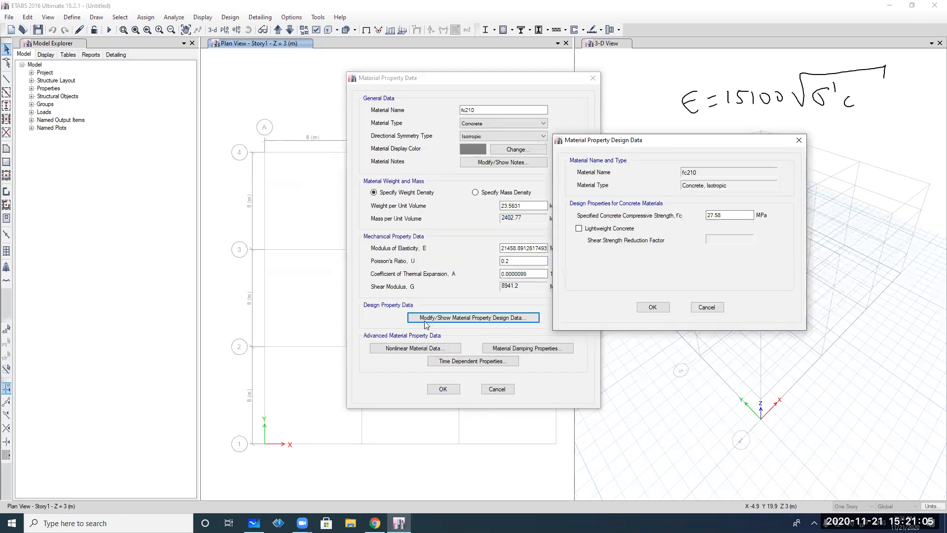
# Set the specified concrete compressive strength to 210 kgf/cm² with the calculator and accept the fc210 material definition
pyautogui.click(731, 215)
pyautogui.keyDown('shift'); pyautogui.doubleClick(731, 215); pyautogui.keyUp('shift')
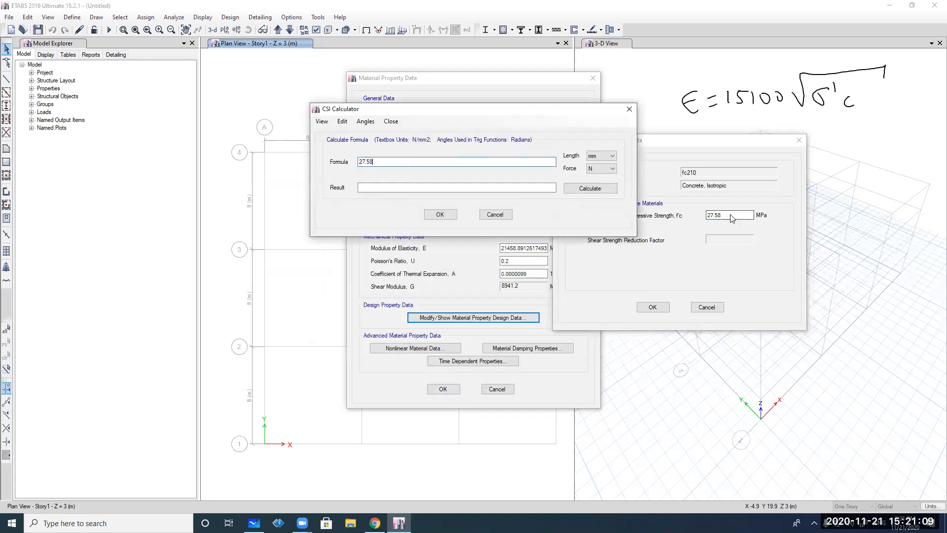
pyautogui.click(603, 156)
pyautogui.click(596, 184)
pyautogui.click(602, 168)
pyautogui.click(597, 204)
pyautogui.moveTo(443, 163); pyautogui.dragTo(268, 153)
pyautogui.write('210')
pyautogui.click(440, 214)
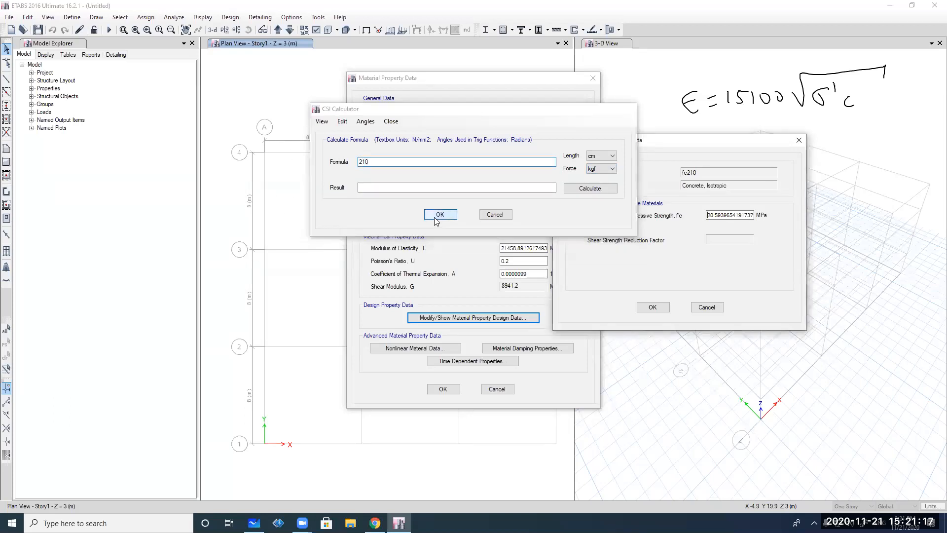
pyautogui.click(646, 308)
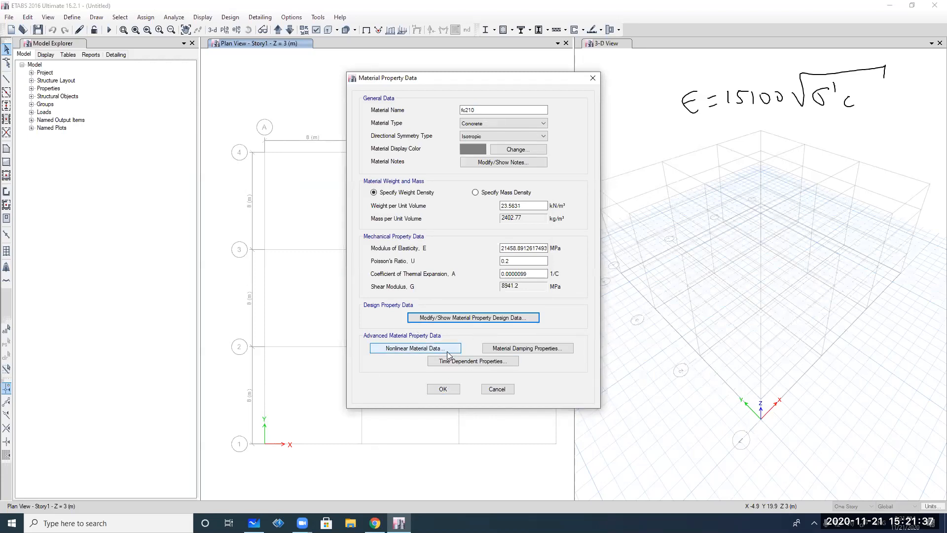
pyautogui.click(443, 391)
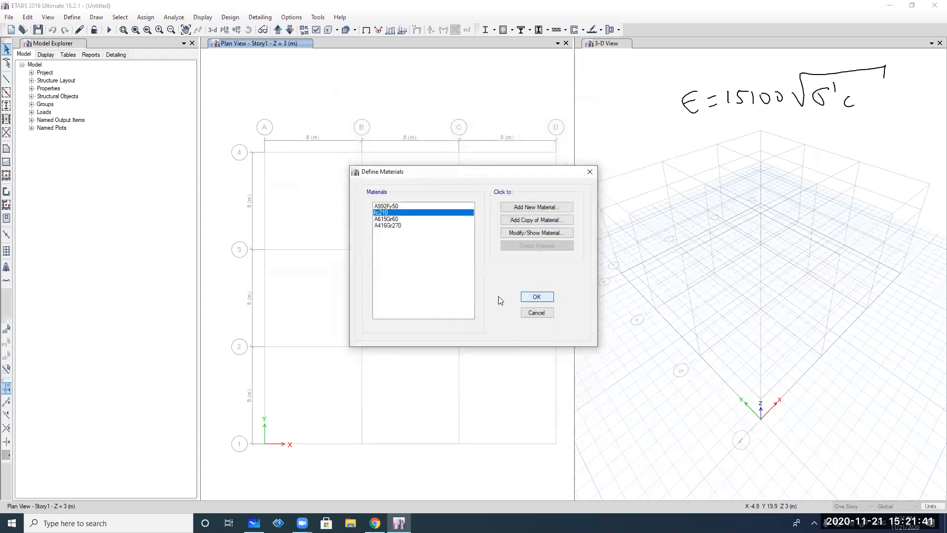
pyautogui.click(529, 298)
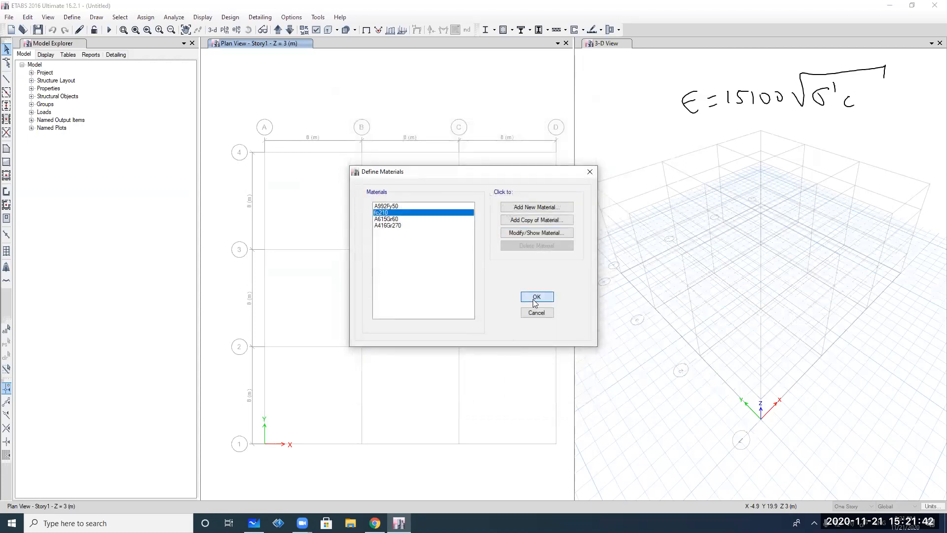
# Open the frame section definitions and start adding a new frame property
pyautogui.click(72, 17)
pyautogui.moveTo(124, 62)
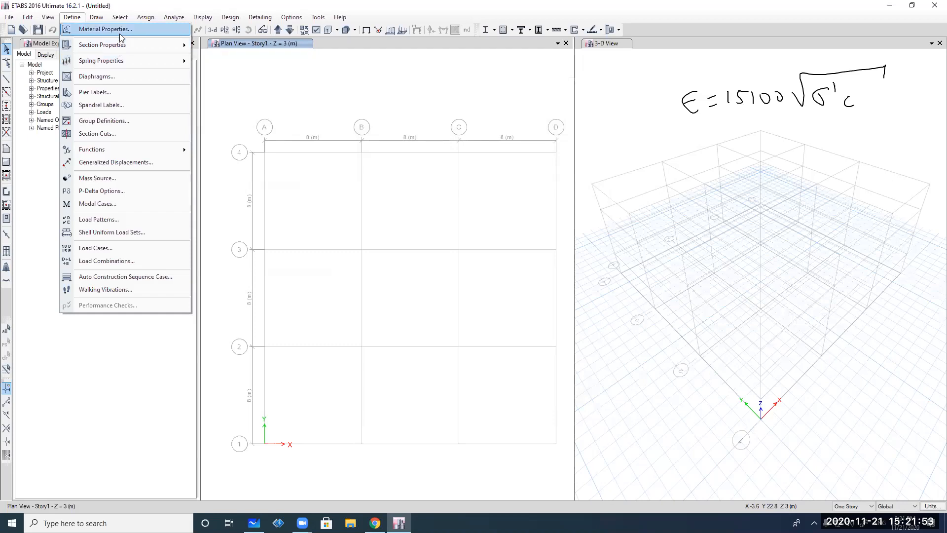
pyautogui.moveTo(121, 45)
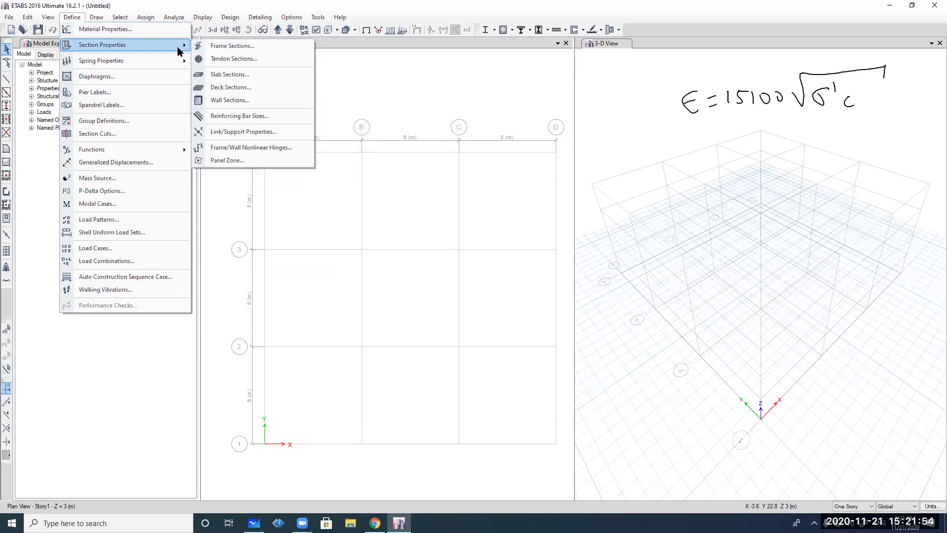
pyautogui.click(228, 50)
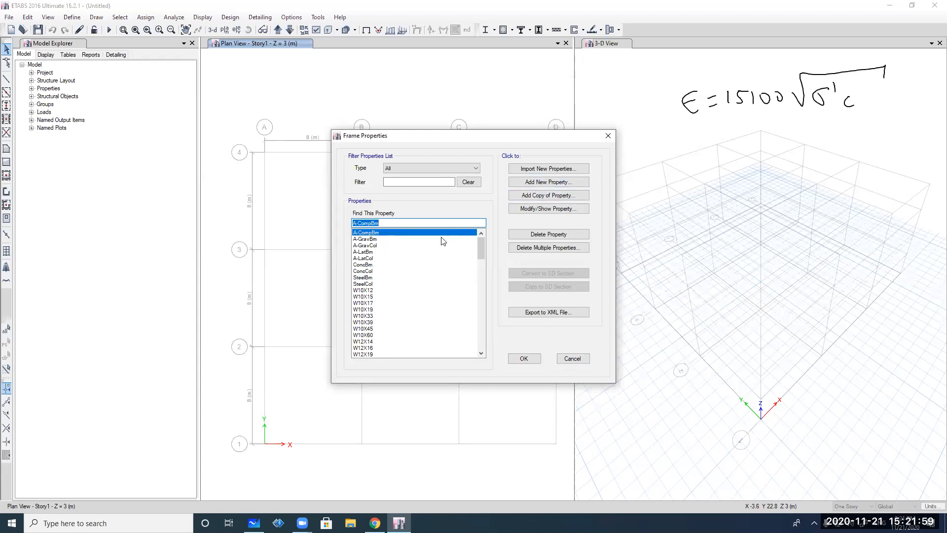
pyautogui.click(528, 186)
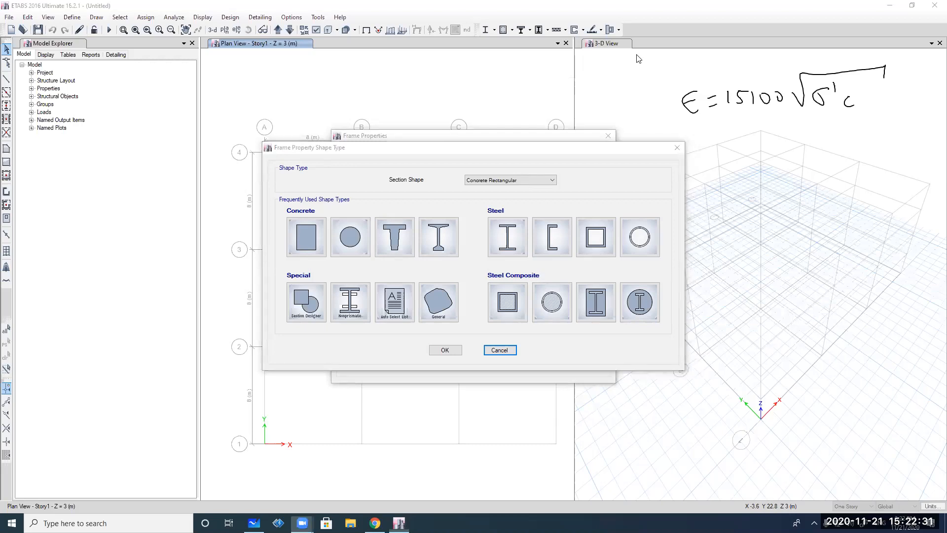
pyautogui.moveTo(54, 184)
pyautogui.mouseDown()
pyautogui.moveTo(51, 380)
pyautogui.moveTo(75, 381)
pyautogui.moveTo(123, 175)
pyautogui.mouseUp()
pyautogui.moveTo(49, 184); pyautogui.dragTo(131, 171)
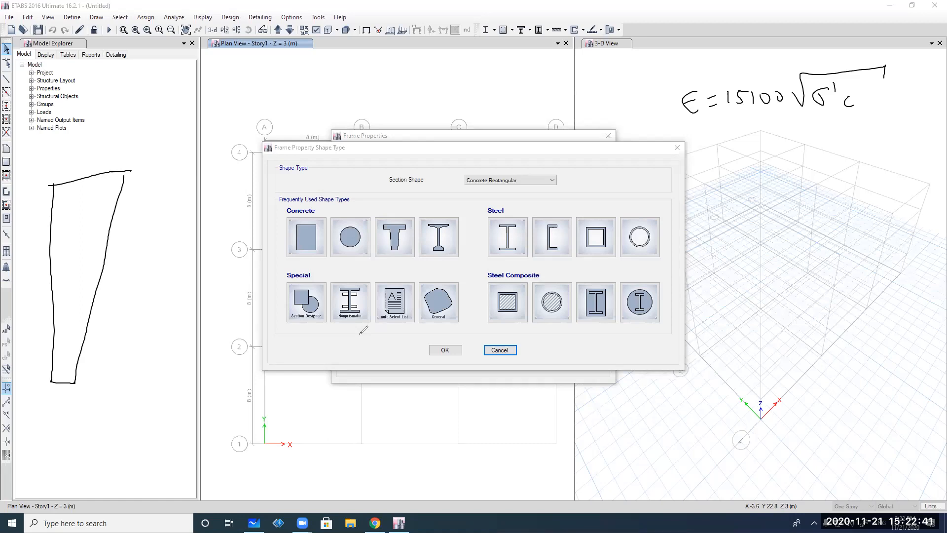
pyautogui.moveTo(580, 210); pyautogui.dragTo(656, 146)
pyautogui.click(628, 68)
pyautogui.click(643, 64)
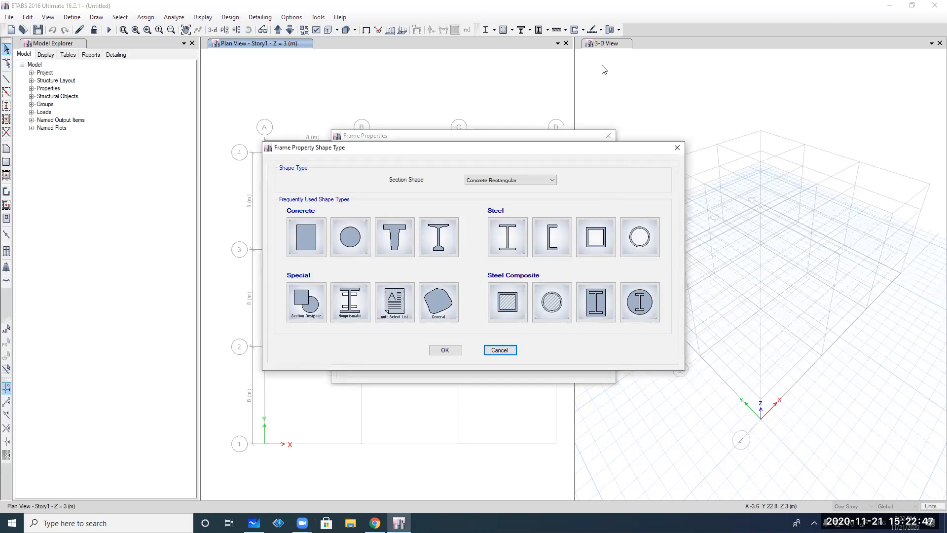
# Choose the concrete rectangular shape for the new frame section and name it c40x40
pyautogui.click(298, 230)
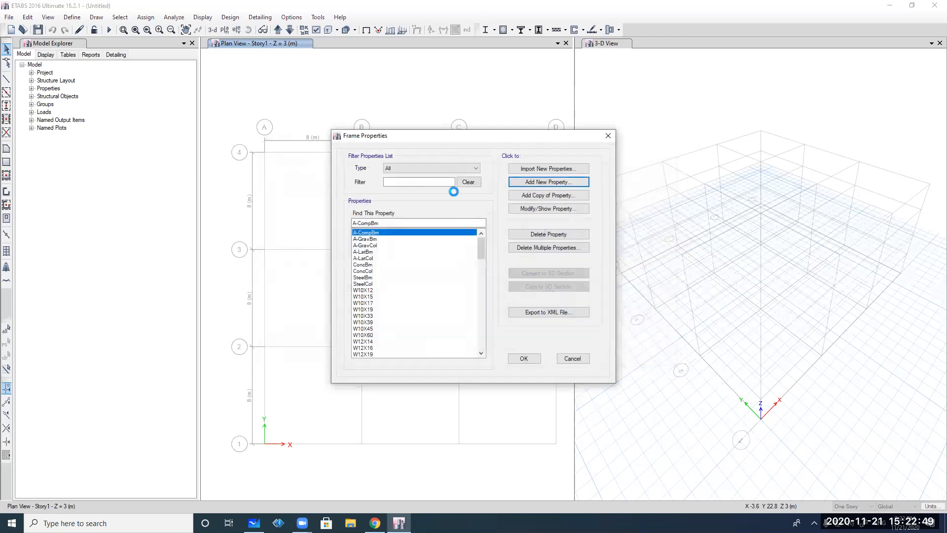
pyautogui.write('c')
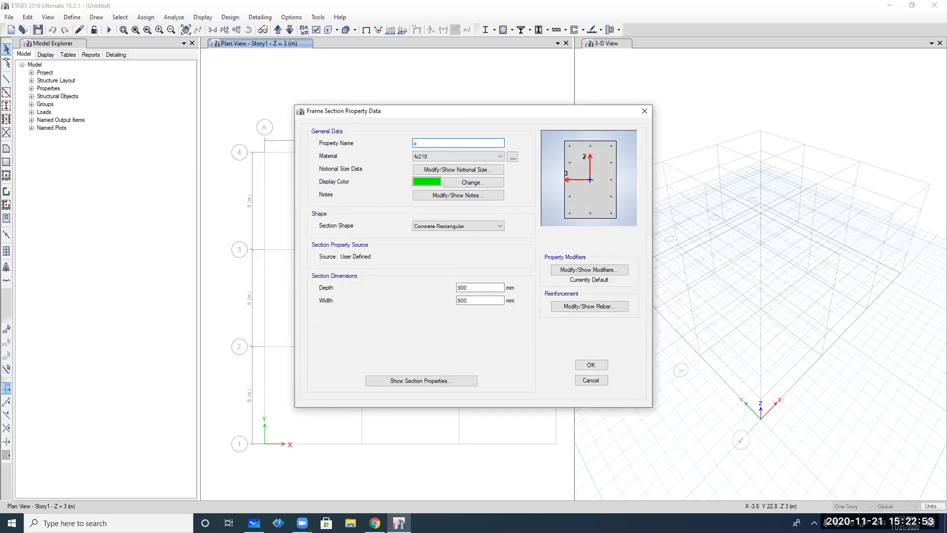
pyautogui.write('40')
pyautogui.press('BackSpace')
pyautogui.press('BackSpace')
pyautogui.press('BackSpace')
pyautogui.write('x40')
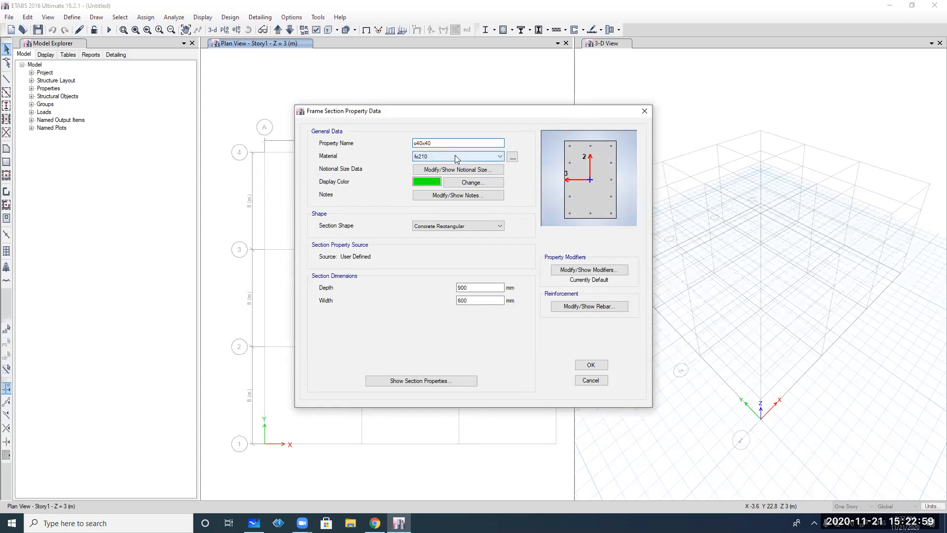
# Set the c40x40 section's depth to 400 mm and its width to 400 mm
pyautogui.doubleClick(479, 288)
pyautogui.write('400')
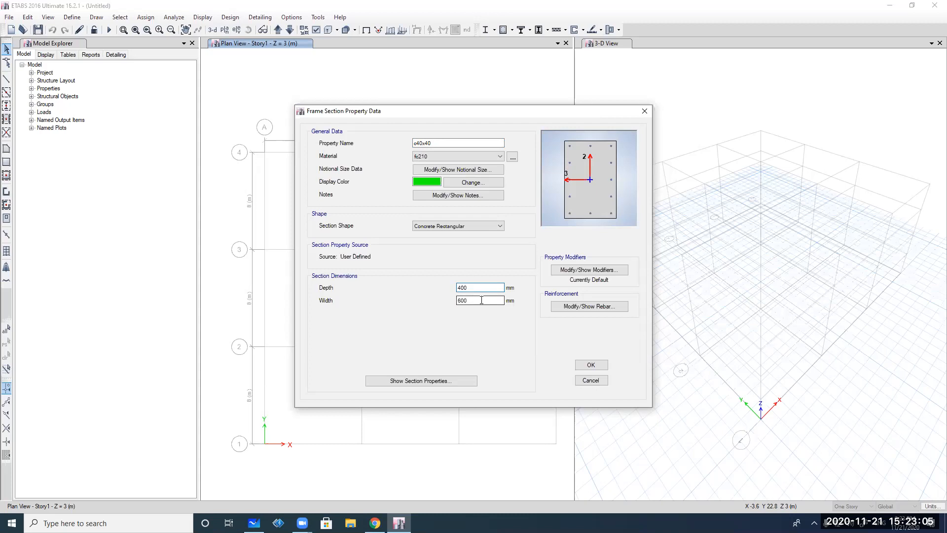
pyautogui.doubleClick(481, 299)
pyautogui.write('400')
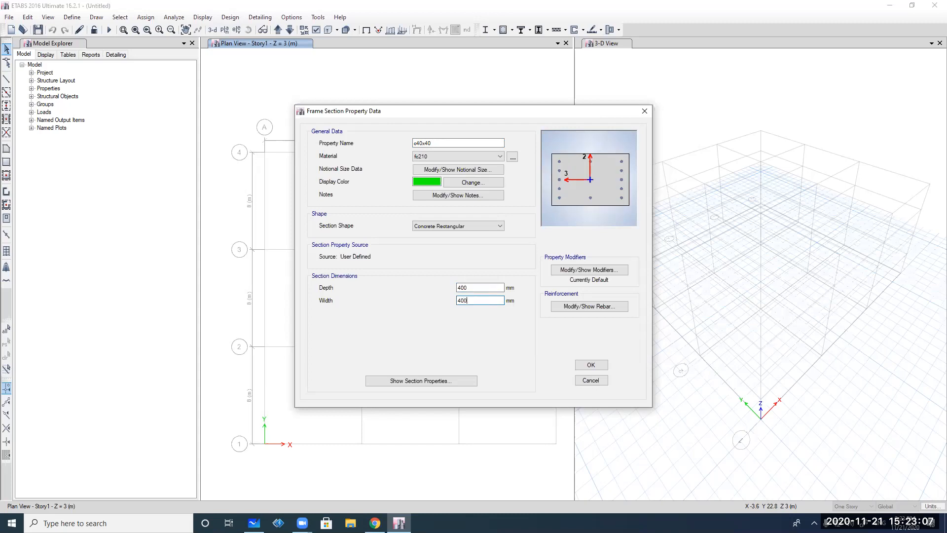
# Check the c40x40 section's property and stiffness modifiers and open its reinforcement data
pyautogui.click(568, 272)
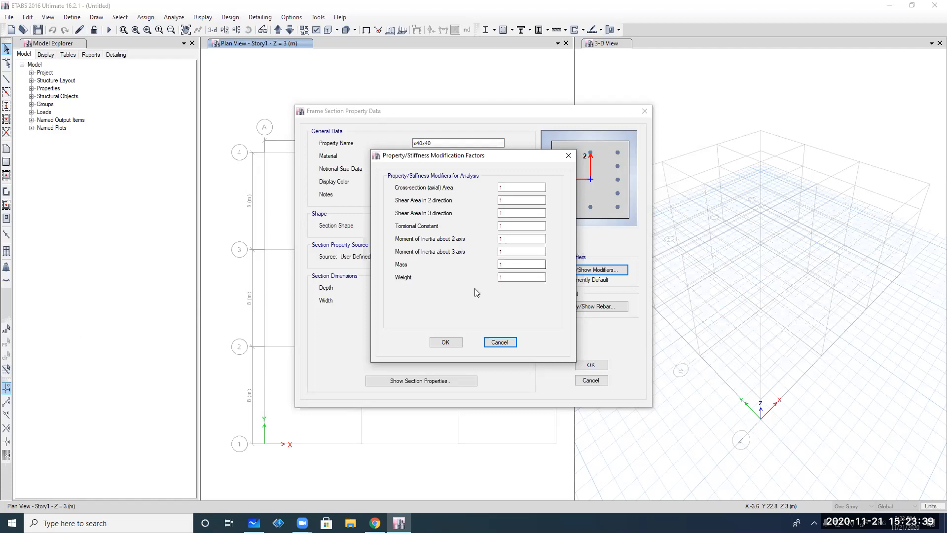
pyautogui.click(442, 343)
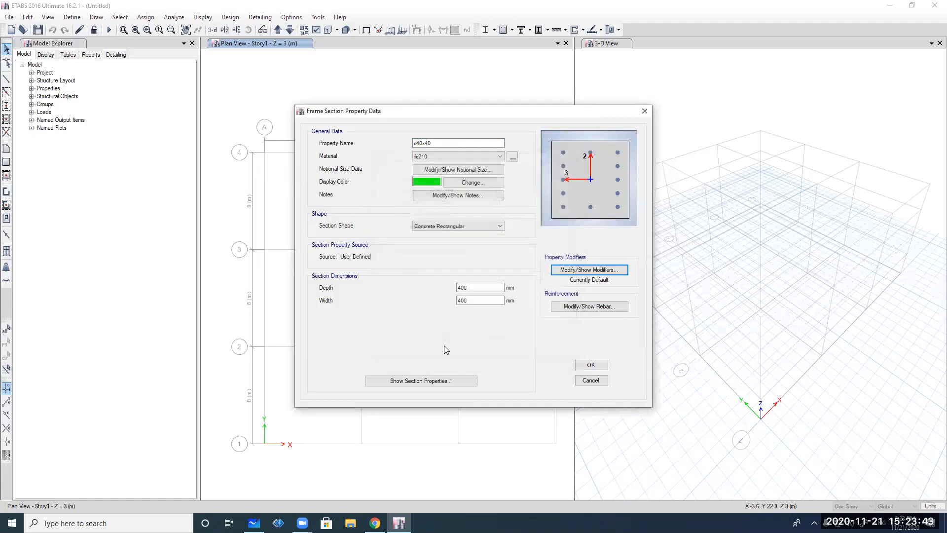
pyautogui.click(558, 306)
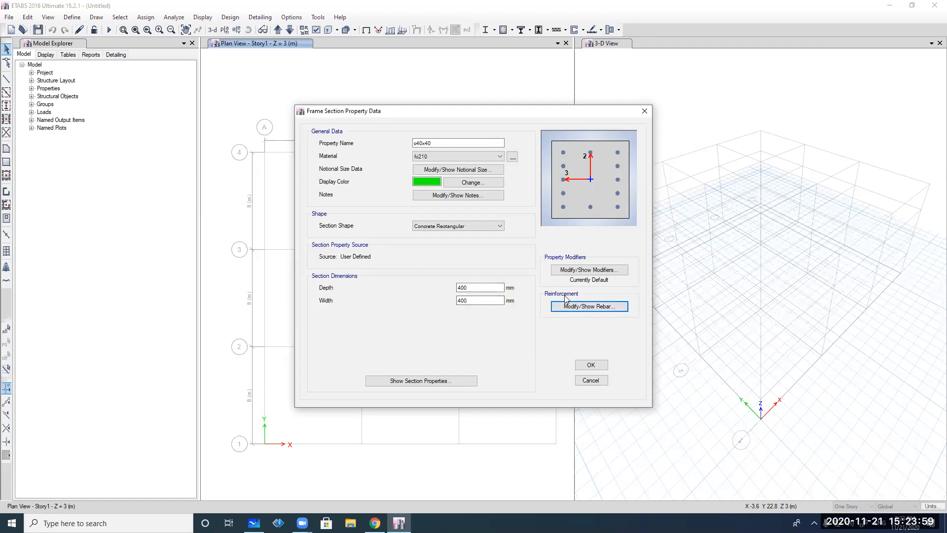
pyautogui.click(585, 306)
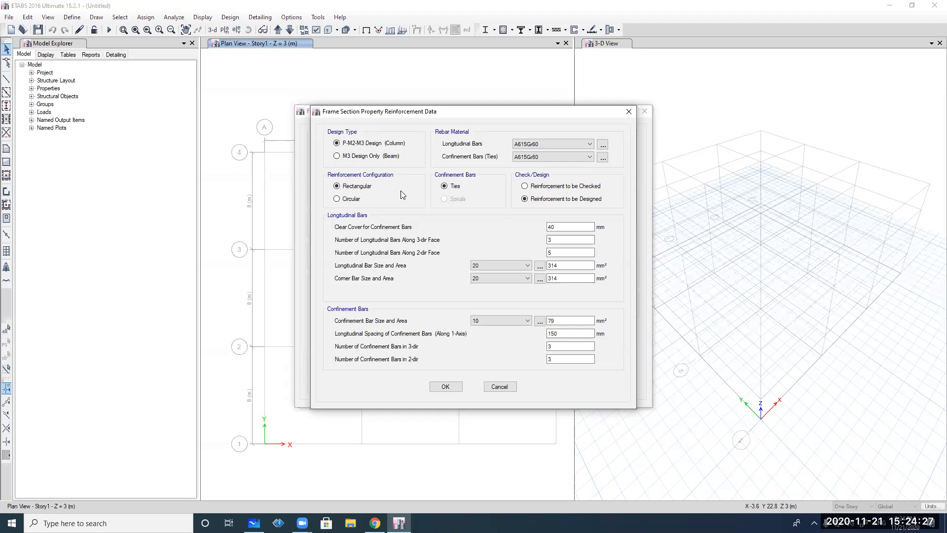
pyautogui.click(800, 56)
pyautogui.moveTo(728, 100)
pyautogui.mouseDown()
pyautogui.moveTo(728, 87)
pyautogui.moveTo(803, 133)
pyautogui.mouseUp()
pyautogui.moveTo(724, 90)
pyautogui.mouseDown()
pyautogui.moveTo(754, 63)
pyautogui.moveTo(809, 87)
pyautogui.moveTo(813, 138)
pyautogui.mouseUp()
pyautogui.moveTo(736, 77)
pyautogui.mouseDown()
pyautogui.moveTo(759, 124)
pyautogui.moveTo(806, 125)
pyautogui.moveTo(803, 74)
pyautogui.moveTo(741, 76)
pyautogui.moveTo(750, 87)
pyautogui.mouseUp()
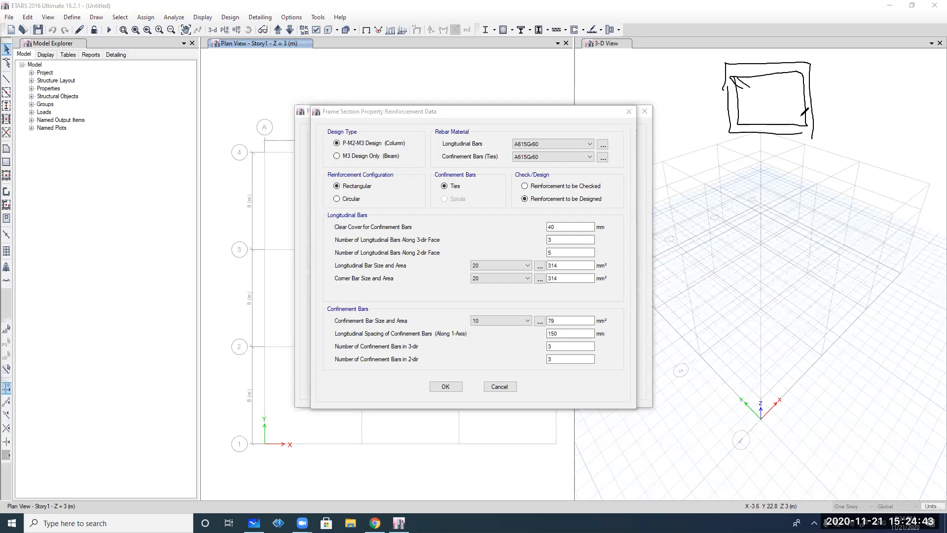
pyautogui.moveTo(743, 157)
pyautogui.mouseDown()
pyautogui.moveTo(739, 226)
pyautogui.moveTo(837, 151)
pyautogui.moveTo(836, 231)
pyautogui.moveTo(740, 230)
pyautogui.mouseUp()
pyautogui.moveTo(777, 163)
pyautogui.mouseDown()
pyautogui.moveTo(758, 172)
pyautogui.moveTo(762, 220)
pyautogui.moveTo(831, 190)
pyautogui.moveTo(765, 168)
pyautogui.mouseUp()
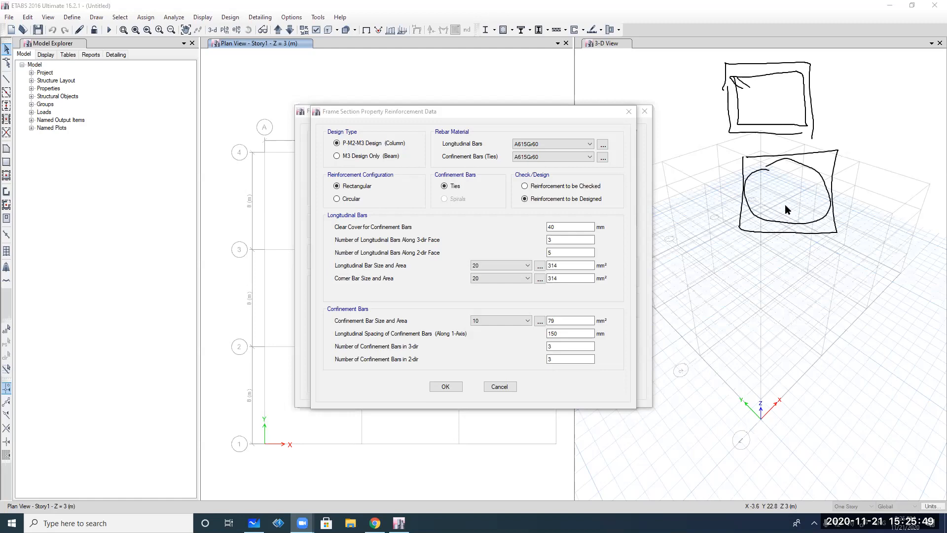
# Try the Circular reinforcement configuration for the column section and restore the Rectangular one
pyautogui.click(352, 200)
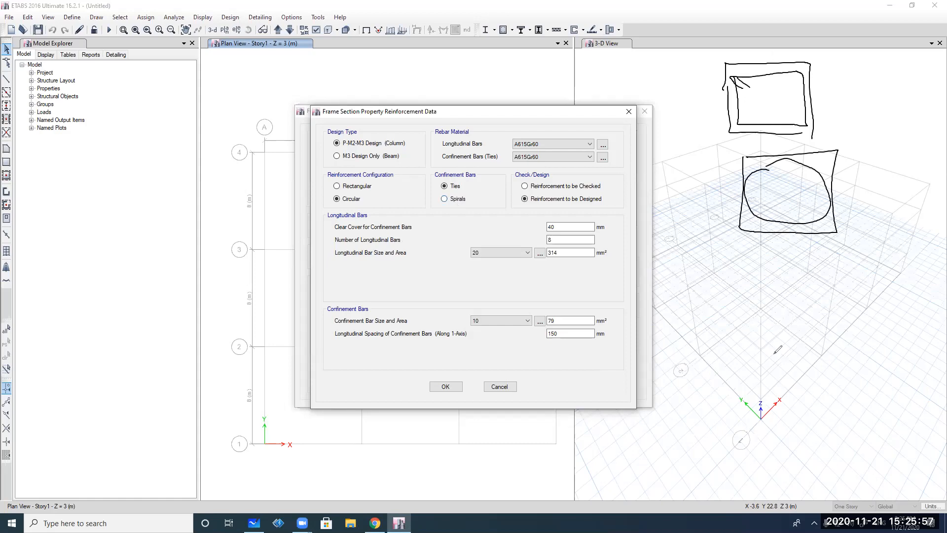
pyautogui.moveTo(761, 274); pyautogui.dragTo(775, 456)
pyautogui.moveTo(847, 271); pyautogui.dragTo(856, 467)
pyautogui.moveTo(757, 271); pyautogui.dragTo(863, 261)
pyautogui.moveTo(773, 460); pyautogui.dragTo(863, 459)
pyautogui.moveTo(788, 445)
pyautogui.mouseDown()
pyautogui.moveTo(839, 397)
pyautogui.moveTo(788, 380)
pyautogui.moveTo(832, 363)
pyautogui.moveTo(837, 328)
pyautogui.moveTo(805, 310)
pyautogui.moveTo(785, 319)
pyautogui.moveTo(834, 293)
pyautogui.moveTo(837, 274)
pyautogui.mouseUp()
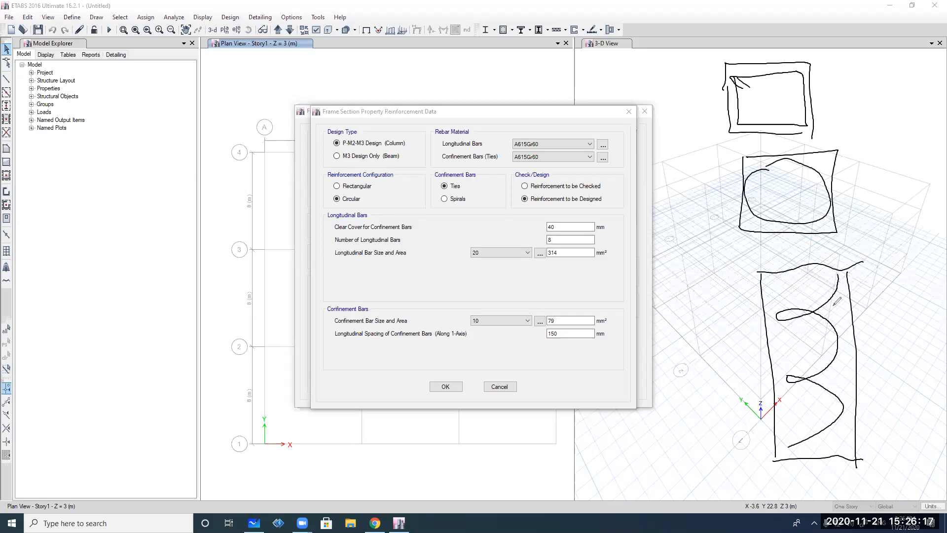
pyautogui.click(589, 79)
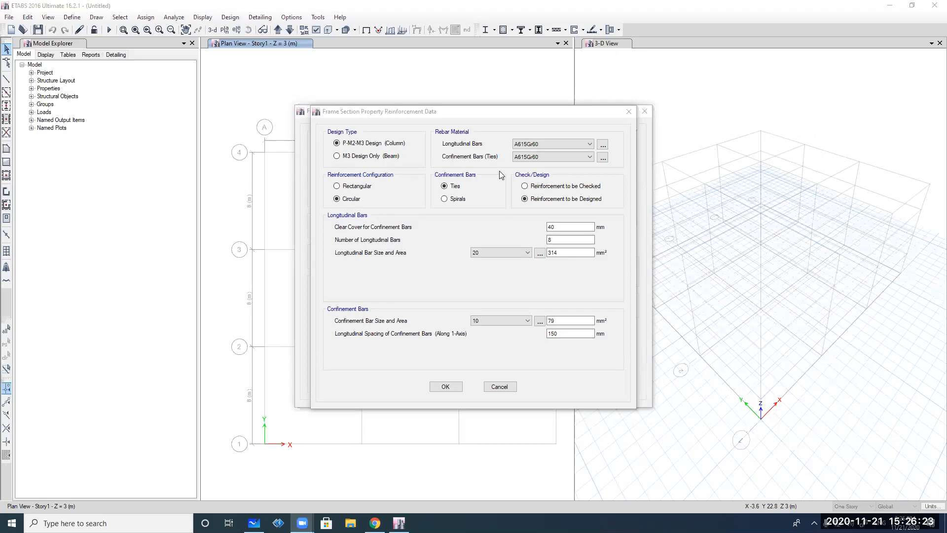
pyautogui.click(354, 186)
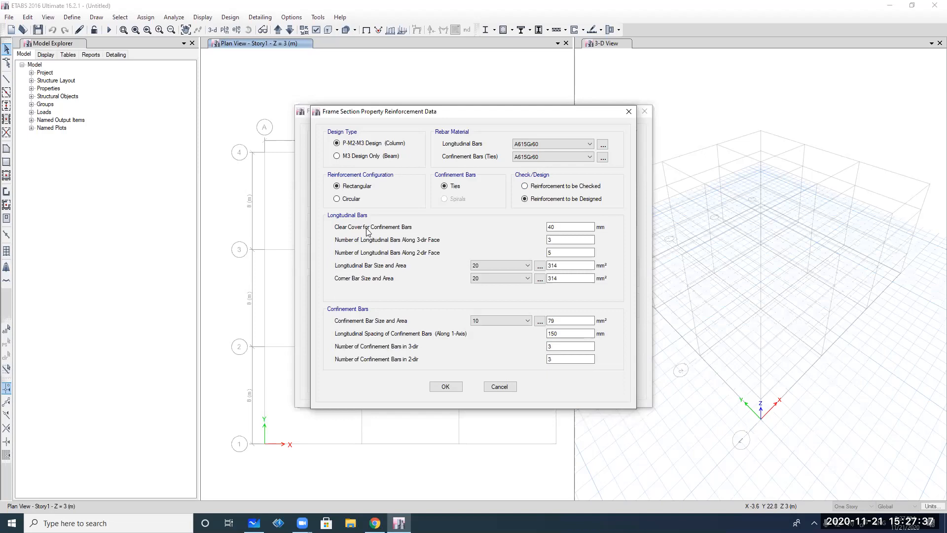
pyautogui.click(563, 229)
pyautogui.click(724, 230)
pyautogui.moveTo(737, 143); pyautogui.dragTo(731, 216)
pyautogui.moveTo(799, 150)
pyautogui.mouseDown()
pyautogui.moveTo(807, 329)
pyautogui.moveTo(742, 328)
pyautogui.moveTo(814, 329)
pyautogui.mouseUp()
pyautogui.moveTo(730, 153)
pyautogui.mouseDown()
pyautogui.moveTo(799, 154)
pyautogui.moveTo(746, 217)
pyautogui.moveTo(751, 328)
pyautogui.mouseUp()
pyautogui.moveTo(789, 152)
pyautogui.mouseDown()
pyautogui.moveTo(795, 322)
pyautogui.moveTo(804, 310)
pyautogui.mouseUp()
pyautogui.moveTo(752, 286); pyautogui.dragTo(802, 283)
pyautogui.moveTo(747, 253); pyautogui.dragTo(799, 251)
pyautogui.moveTo(747, 216); pyautogui.dragTo(796, 214)
pyautogui.moveTo(745, 198); pyautogui.dragTo(795, 197)
pyautogui.moveTo(743, 178)
pyautogui.mouseDown()
pyautogui.moveTo(781, 183)
pyautogui.moveTo(818, 161)
pyautogui.moveTo(833, 169)
pyautogui.mouseUp()
pyautogui.moveTo(842, 162); pyautogui.dragTo(869, 159)
pyautogui.moveTo(873, 163)
pyautogui.mouseDown()
pyautogui.moveTo(918, 154)
pyautogui.moveTo(923, 141)
pyautogui.moveTo(928, 157)
pyautogui.mouseUp()
pyautogui.moveTo(926, 151); pyautogui.dragTo(938, 148)
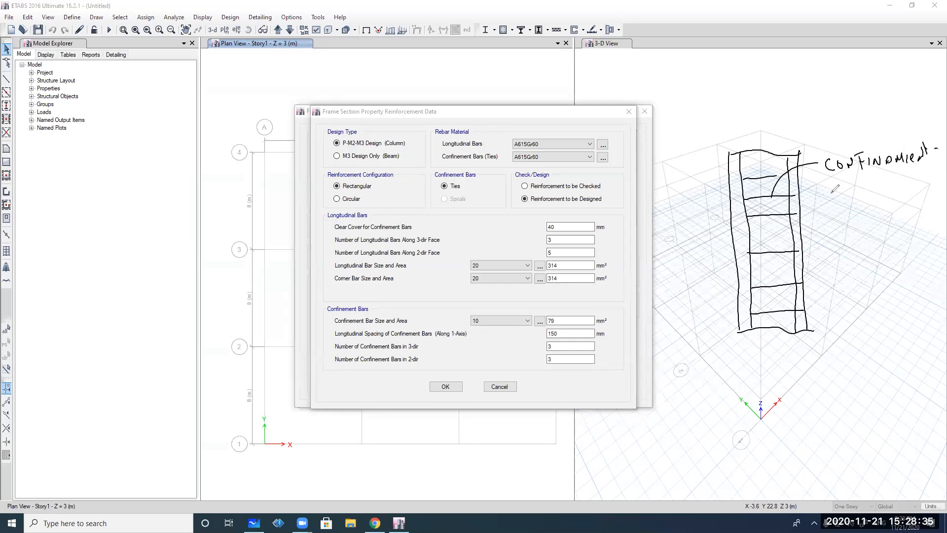
pyautogui.moveTo(745, 199)
pyautogui.mouseDown()
pyautogui.moveTo(769, 192)
pyautogui.moveTo(567, 324)
pyautogui.mouseUp()
pyautogui.moveTo(337, 327)
pyautogui.mouseDown()
pyautogui.moveTo(369, 326)
pyautogui.moveTo(329, 319)
pyautogui.moveTo(346, 330)
pyautogui.mouseUp()
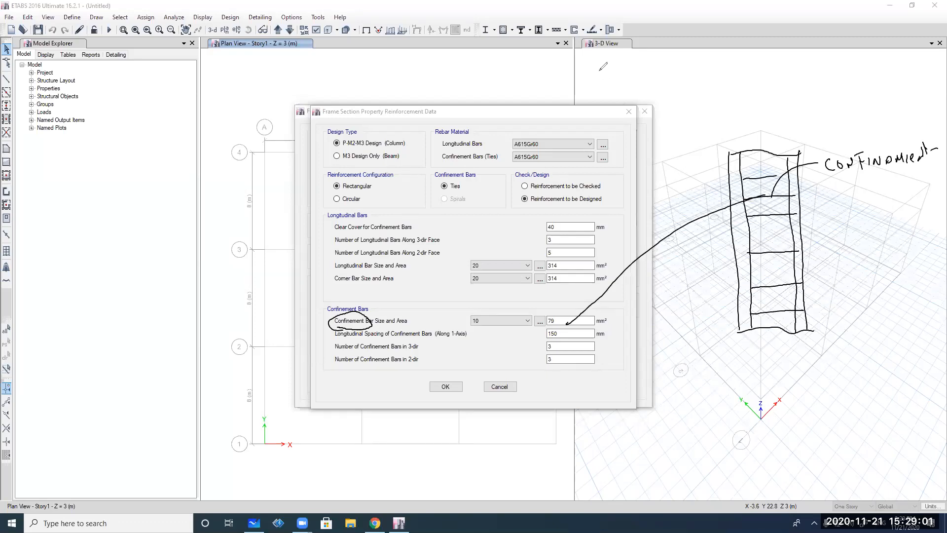
pyautogui.press('Escape')
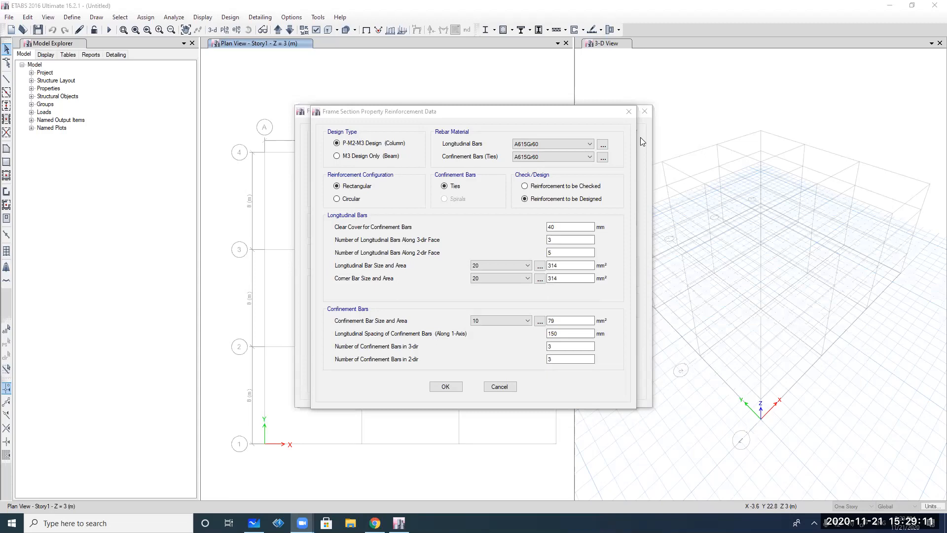
# Accept the column reinforcement data and save the c40x40 frame section
pyautogui.click(446, 387)
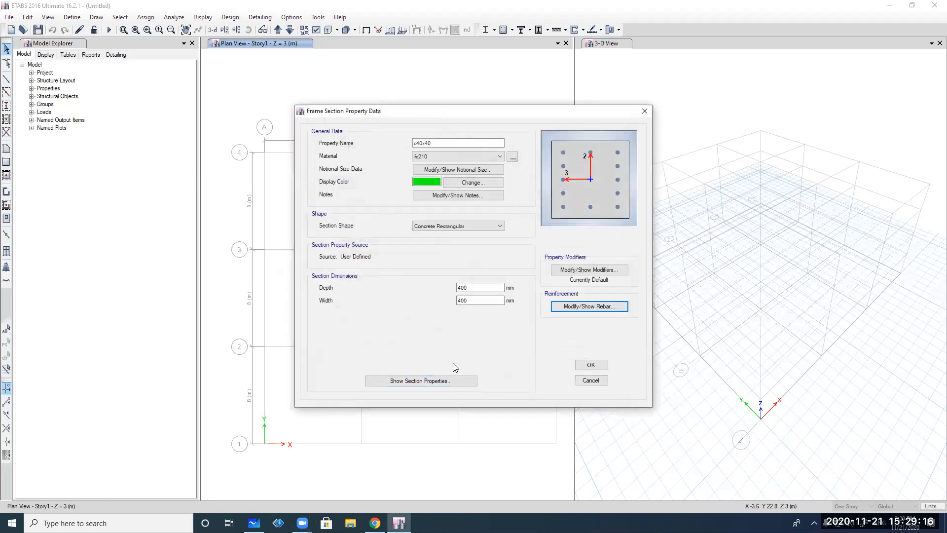
pyautogui.click(585, 366)
# Add a Concrete Rectangular frame section named v30x60 with a depth of 600 mm and a width of 300 mm
pyautogui.click(549, 182)
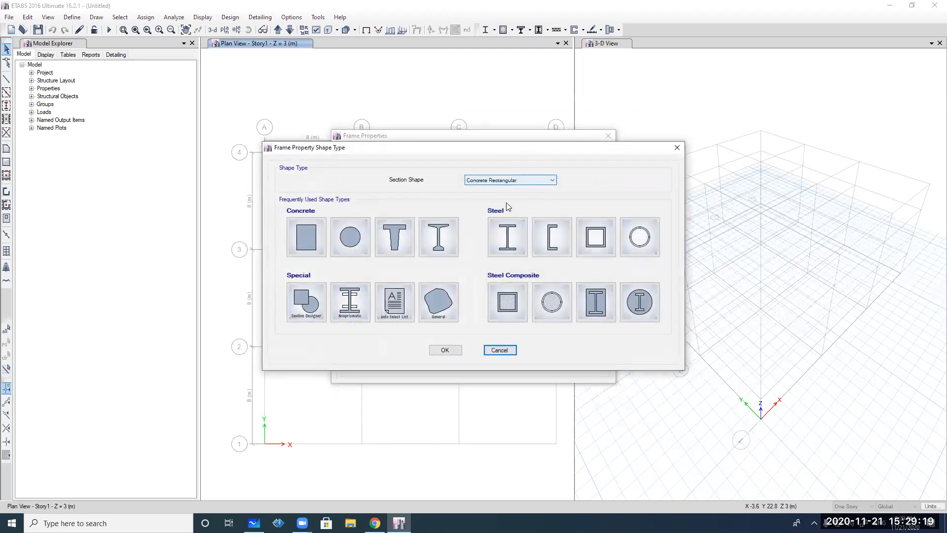
pyautogui.click(306, 237)
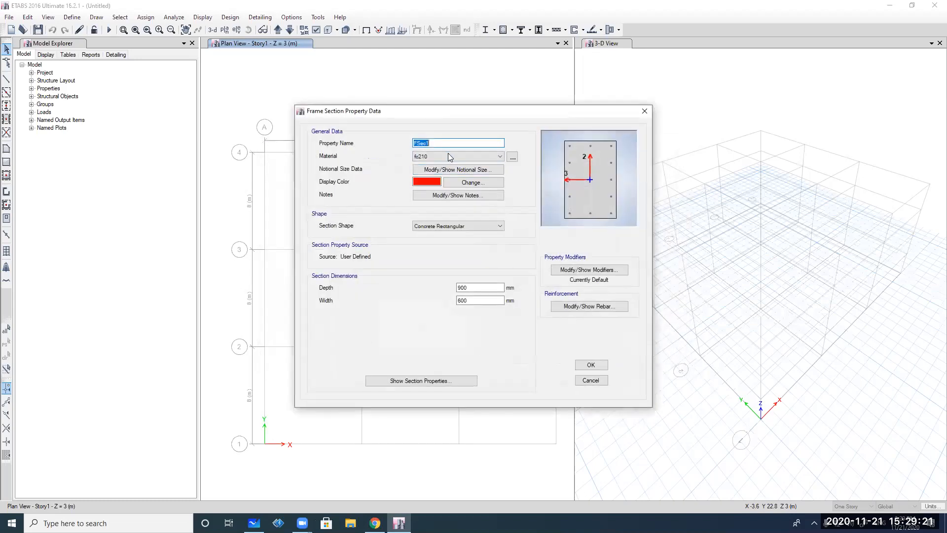
pyautogui.write('v30x60')
pyautogui.doubleClick(476, 288)
pyautogui.write('600')
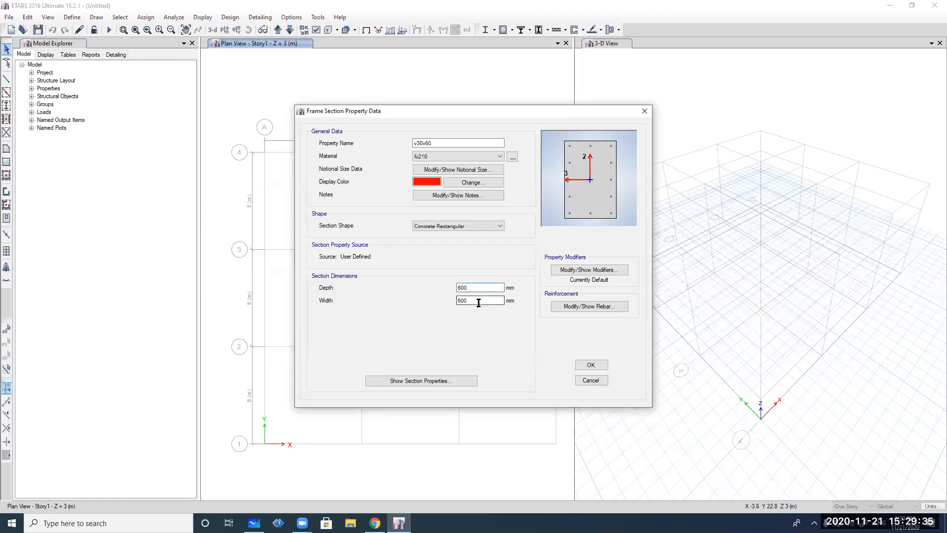
pyautogui.doubleClick(479, 302)
pyautogui.write('300')
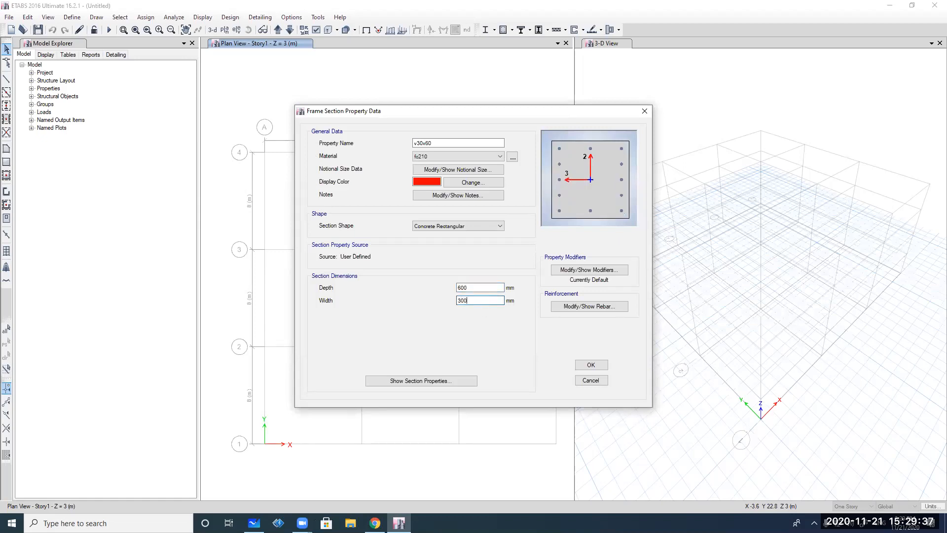
# Set the v30x60 section's reinforcement design type to M3 Design Only (Beam) and save the frame section
pyautogui.click(569, 309)
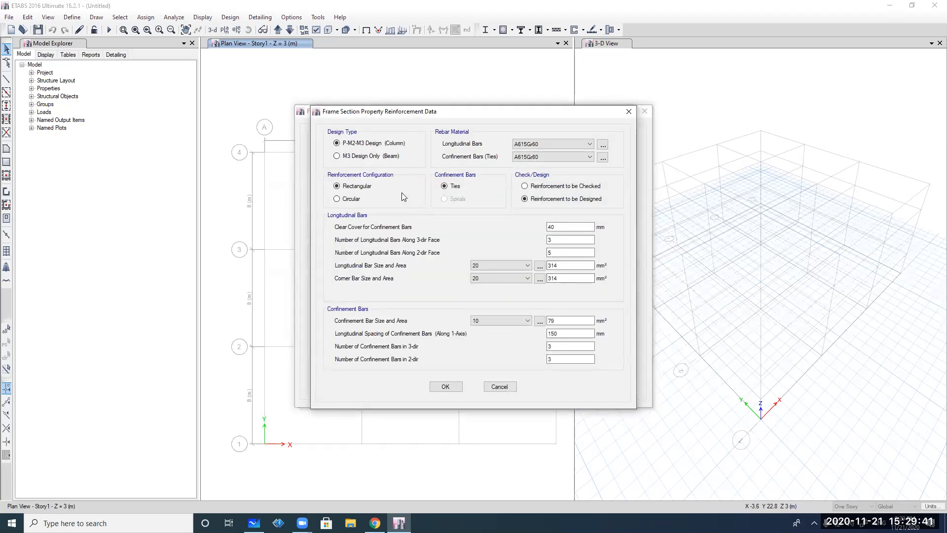
pyautogui.click(373, 156)
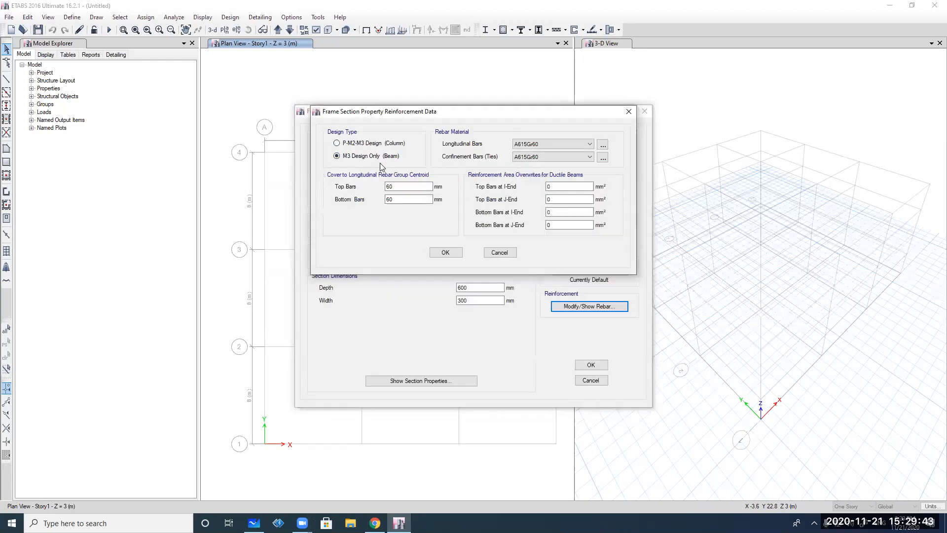
pyautogui.click(437, 251)
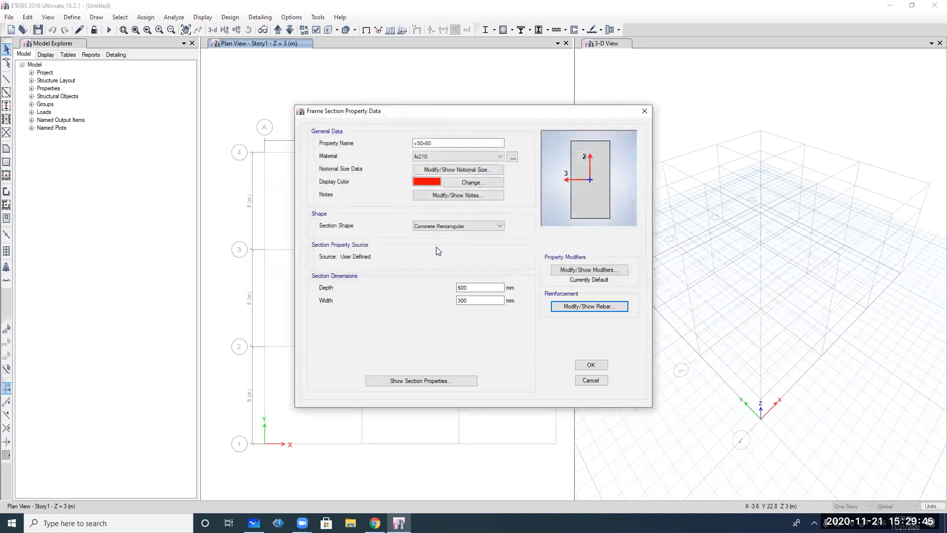
pyautogui.click(590, 365)
pyautogui.click(516, 360)
# Add a new slab property and name it L15
pyautogui.moveTo(502, 324); pyautogui.dragTo(469, 279, button='middle')
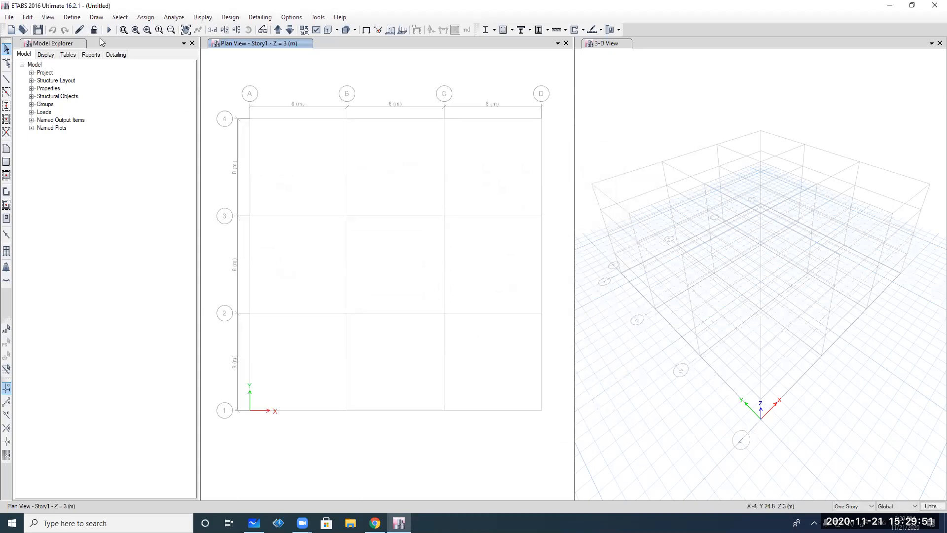
pyautogui.click(73, 16)
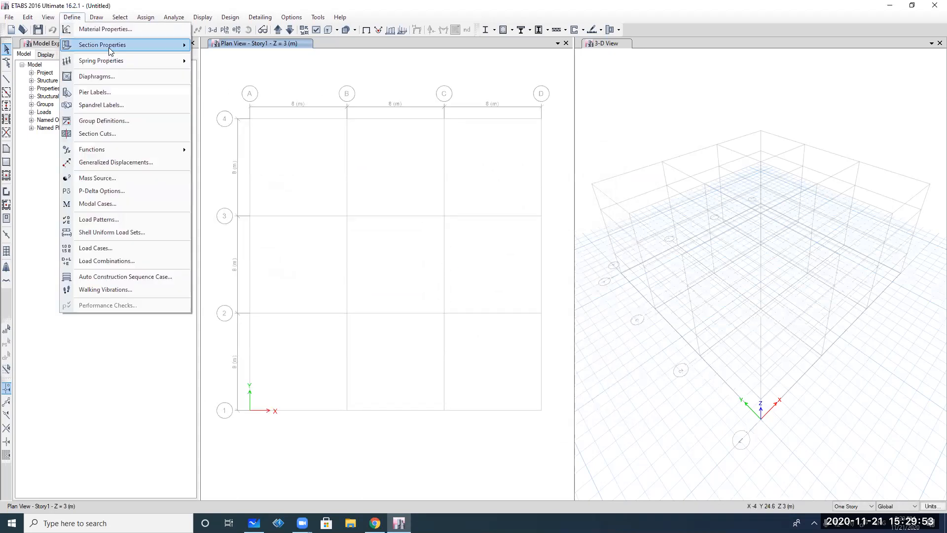
pyautogui.moveTo(109, 48)
pyautogui.click(217, 74)
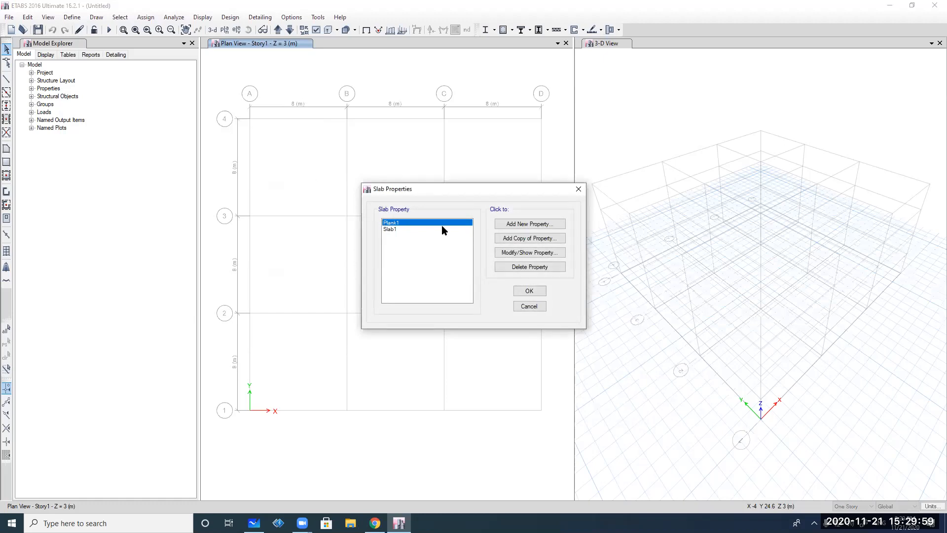
pyautogui.click(522, 225)
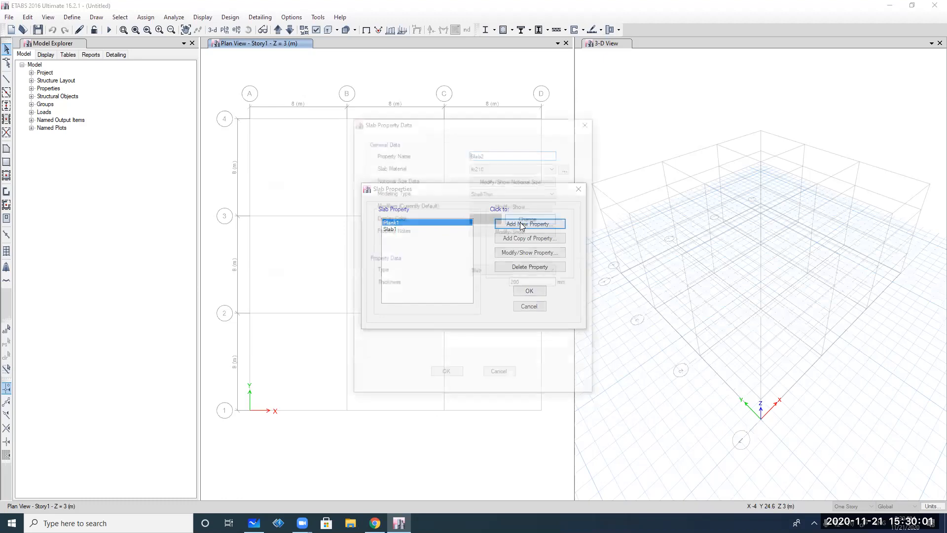
pyautogui.doubleClick(487, 153)
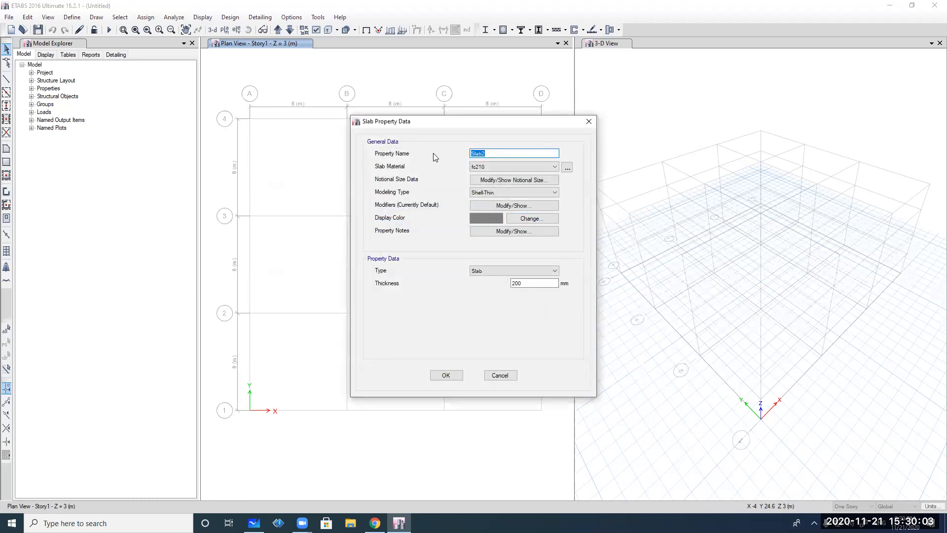
pyautogui.write('Lo')
pyautogui.press('BackSpace')
pyautogui.press('BackSpace')
pyautogui.write('15')
# Try the Waffle type for the L15 slab, restore the Slab type, and keep the Shell-Thin modeling type
pyautogui.click(528, 193)
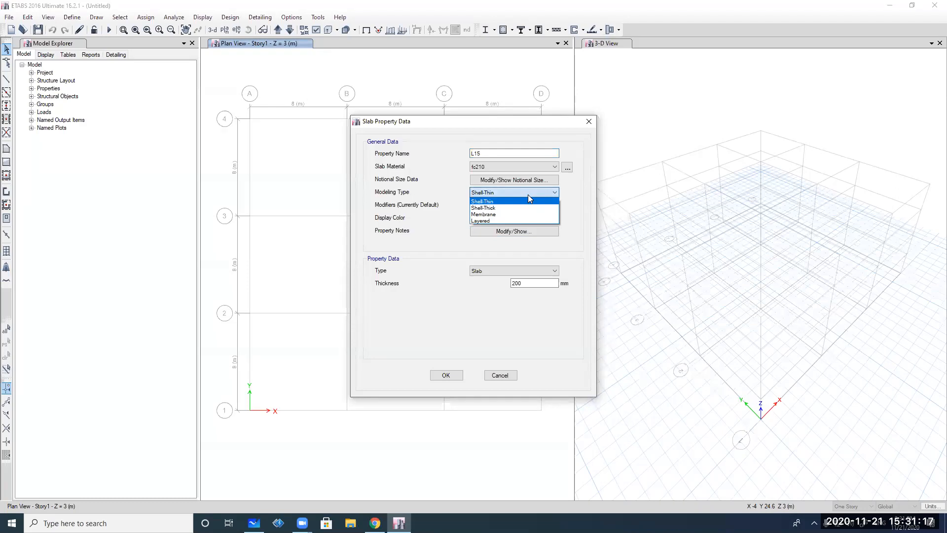
pyautogui.click(527, 194)
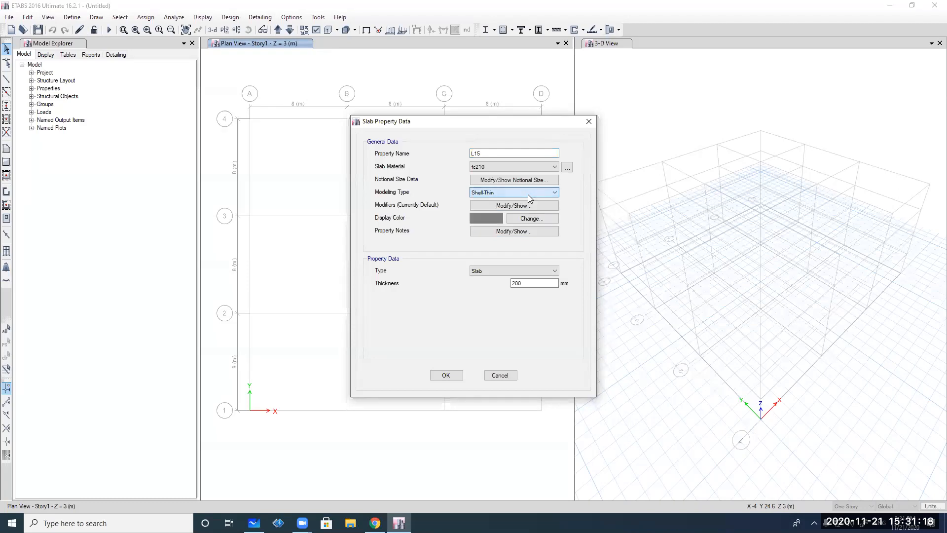
pyautogui.click(504, 273)
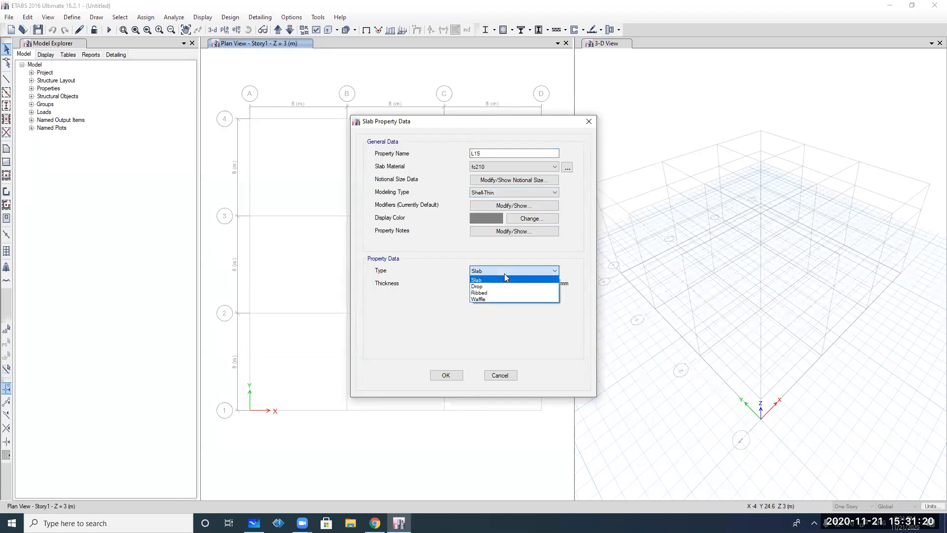
pyautogui.click(490, 298)
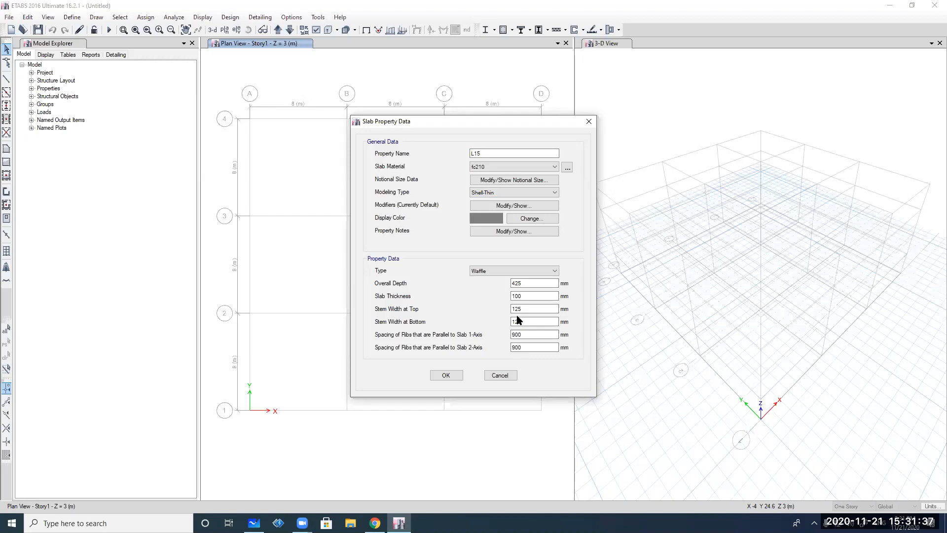
pyautogui.doubleClick(484, 155)
pyautogui.click(493, 271)
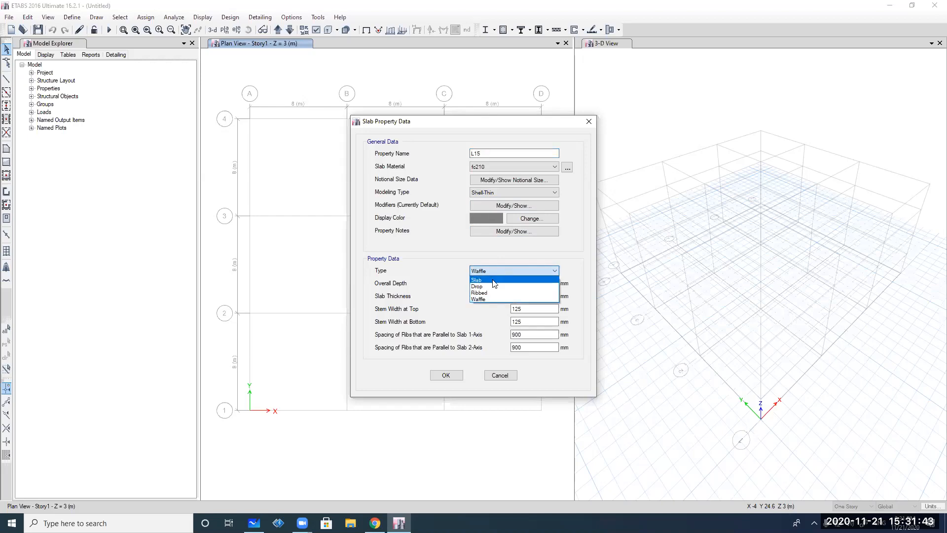
pyautogui.click(494, 280)
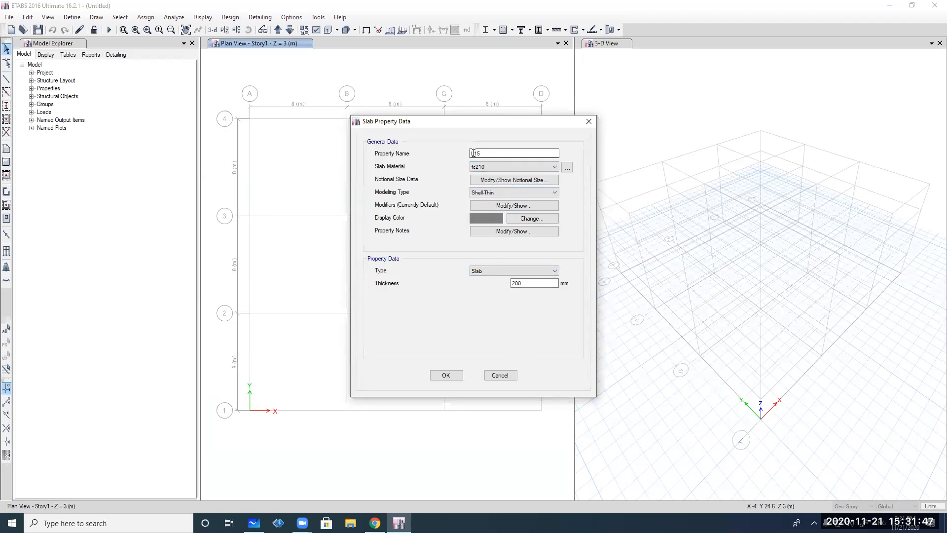
pyautogui.click(491, 193)
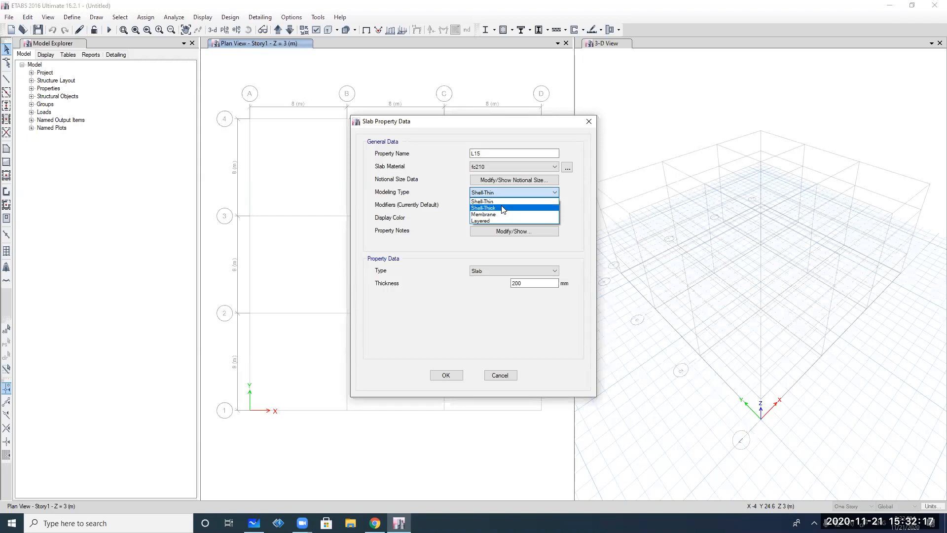
pyautogui.click(502, 202)
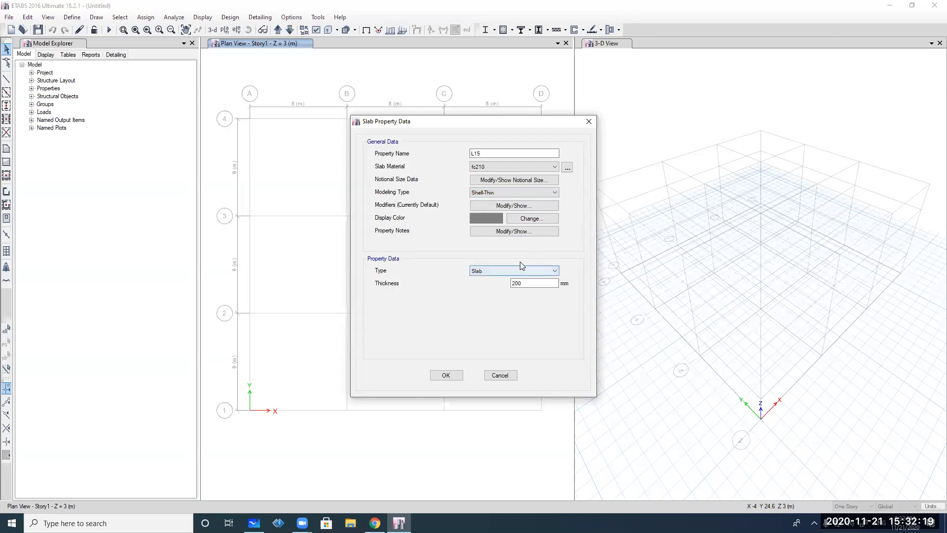
# Rename the slab property as aligerada 25cm and set its type to Waffle
pyautogui.moveTo(486, 153); pyautogui.dragTo(458, 155)
pyautogui.write('aligerada')
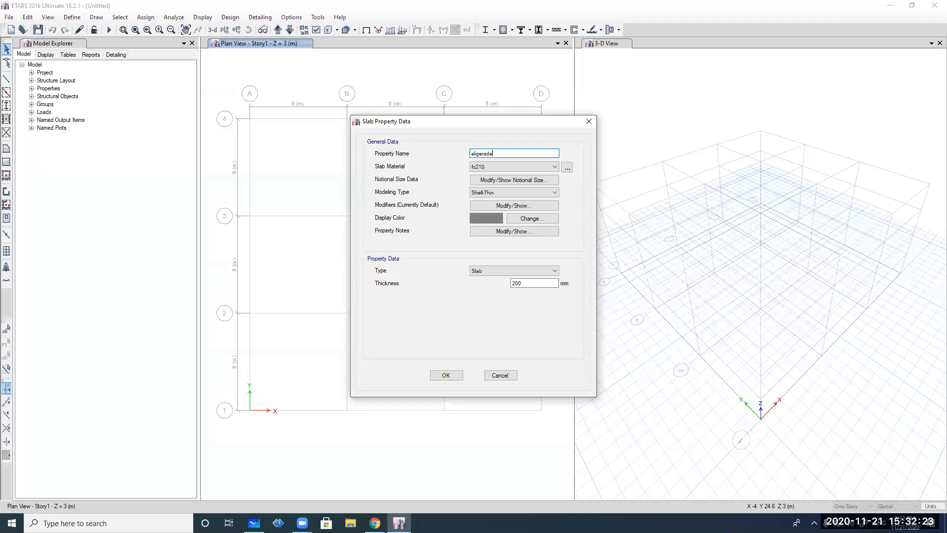
pyautogui.write(' 25cm')
pyautogui.click(530, 271)
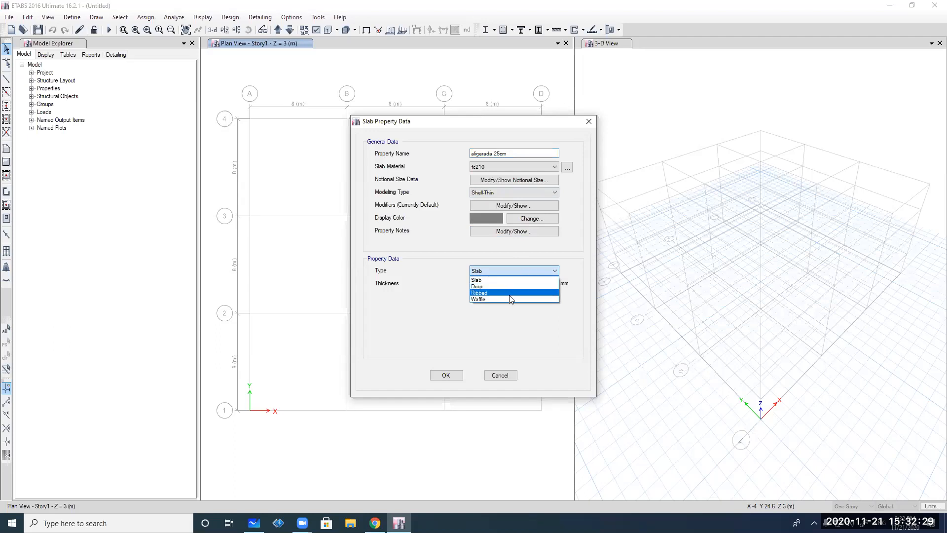
pyautogui.click(490, 299)
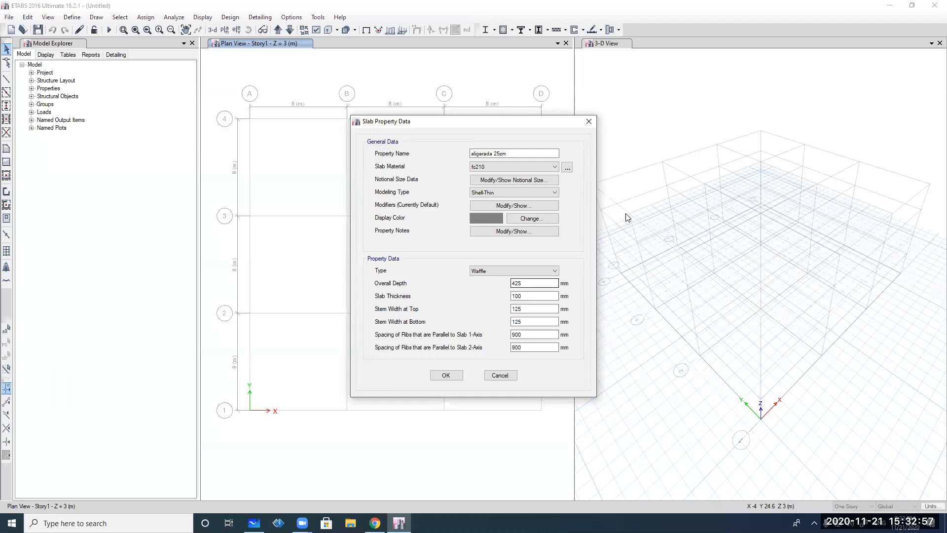
# Launch another ETABS session from the desktop and start a new model in it
pyautogui.click(946, 523)
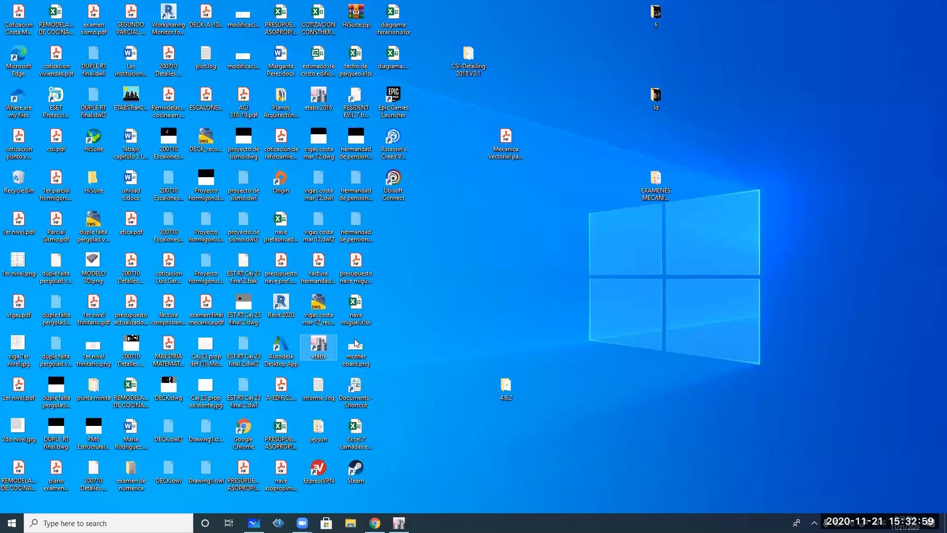
pyautogui.doubleClick(316, 343)
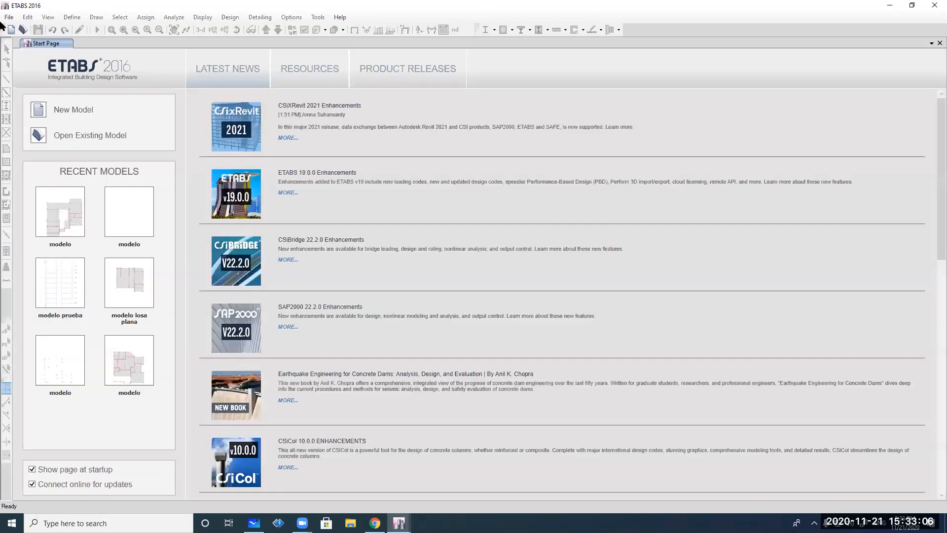
pyautogui.click(8, 17)
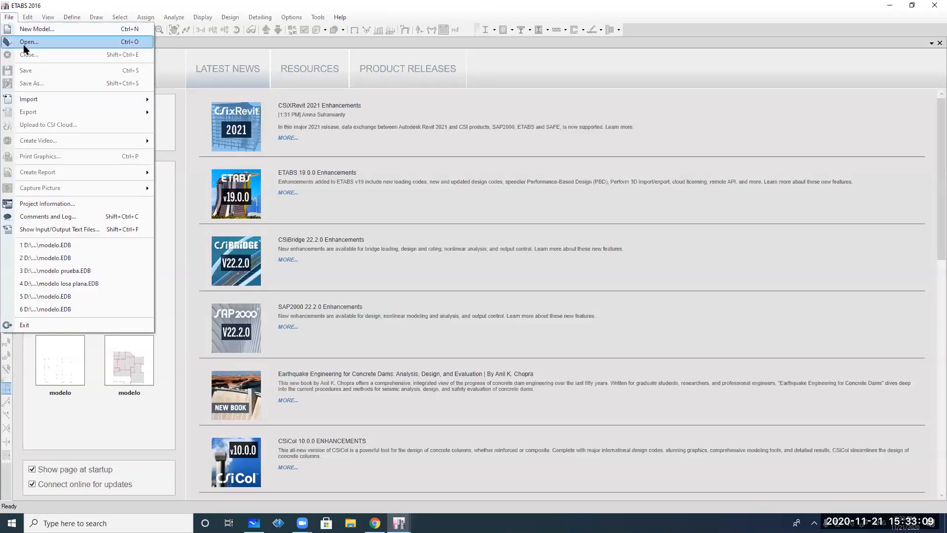
pyautogui.click(32, 30)
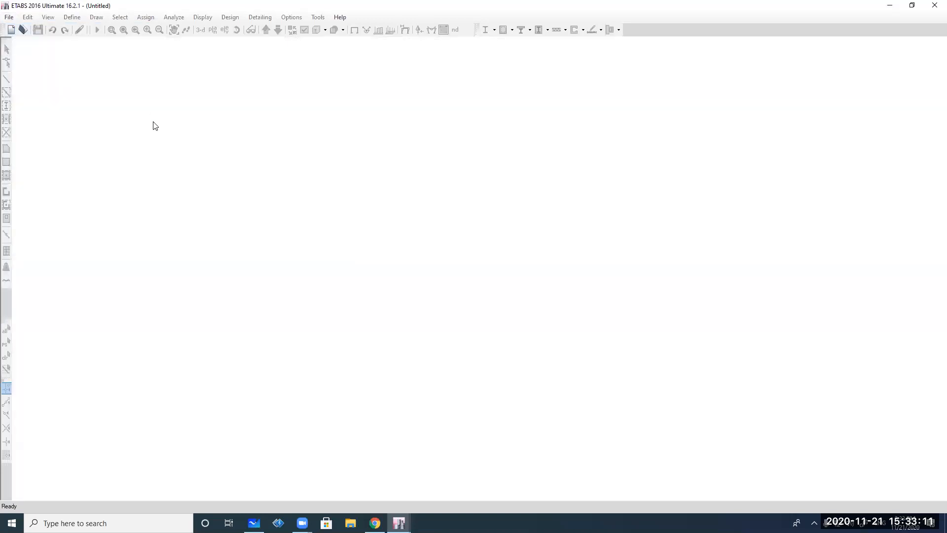
# Initialize the new model with the settings from modelo.EDB and create it with the default Grid Only template
pyautogui.click(398, 223)
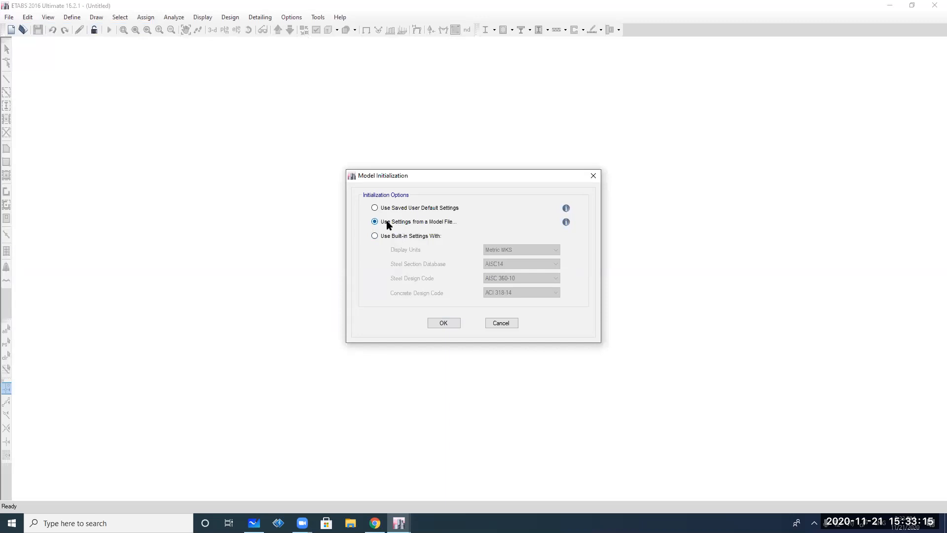
pyautogui.click(443, 323)
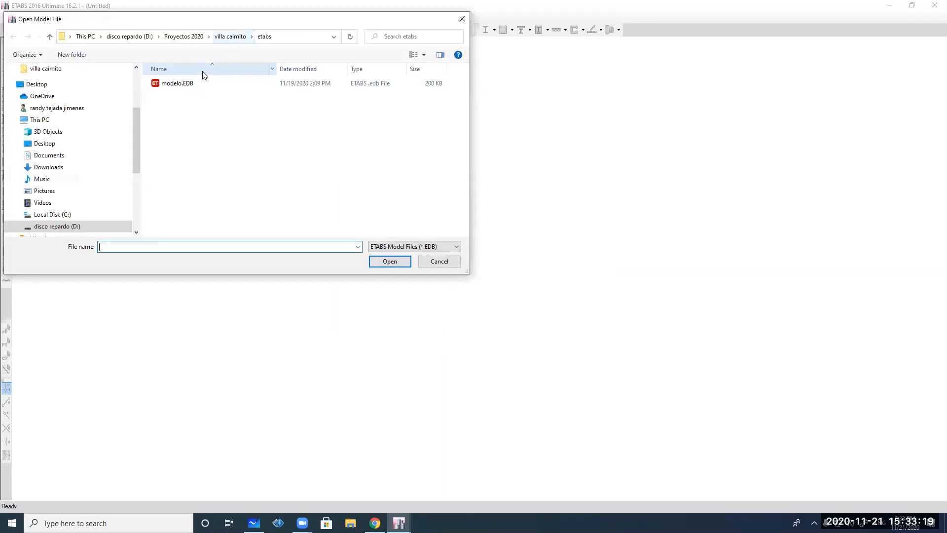
pyautogui.doubleClick(187, 85)
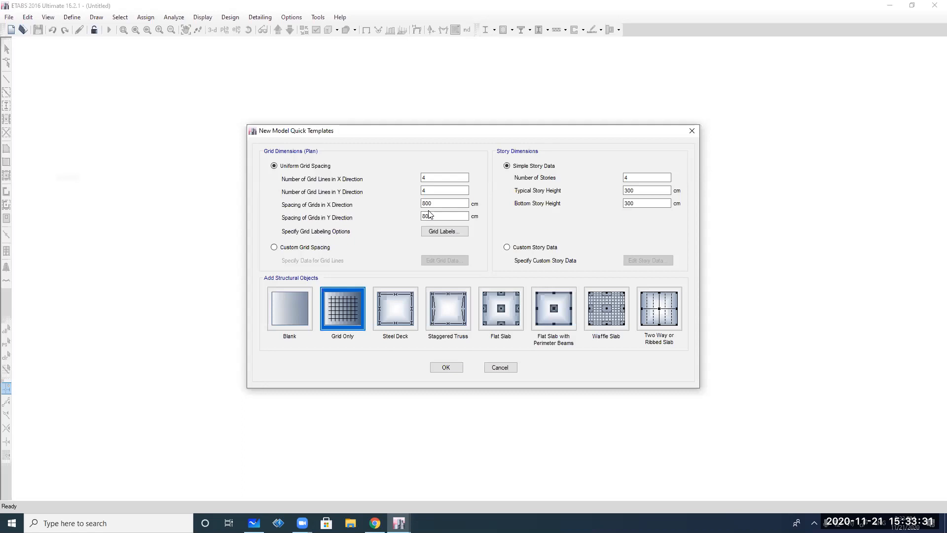
pyautogui.click(445, 367)
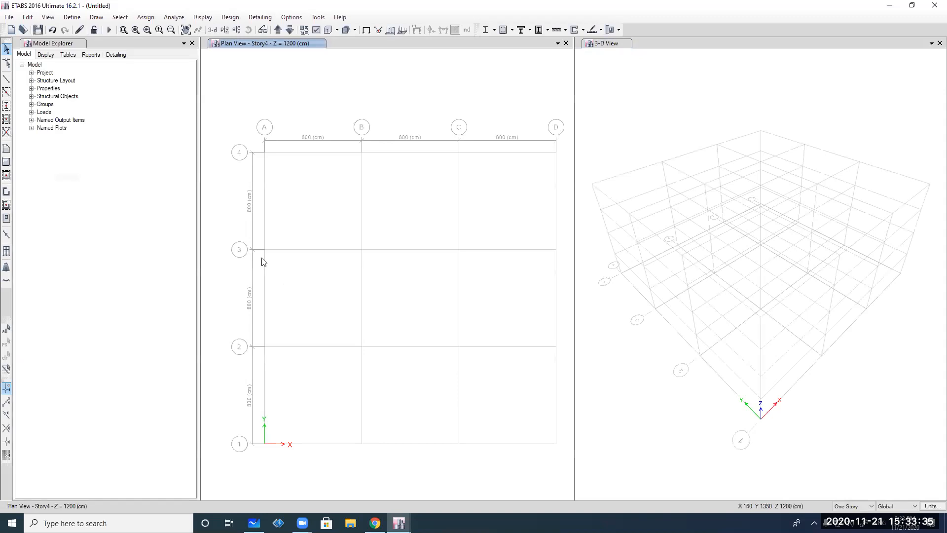
# Examine the materials and slab properties carried over into the new model
pyautogui.click(72, 17)
pyautogui.click(85, 31)
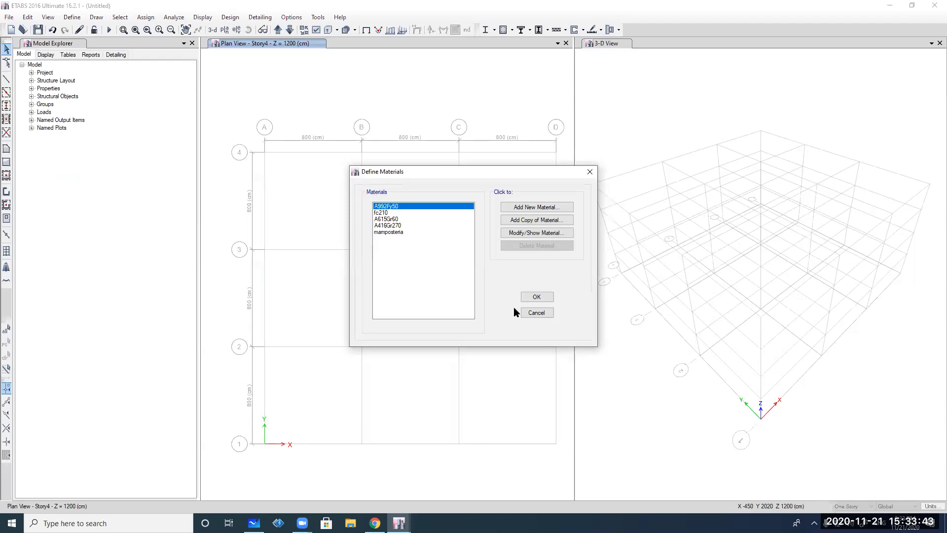
pyautogui.click(540, 312)
pyautogui.click(72, 16)
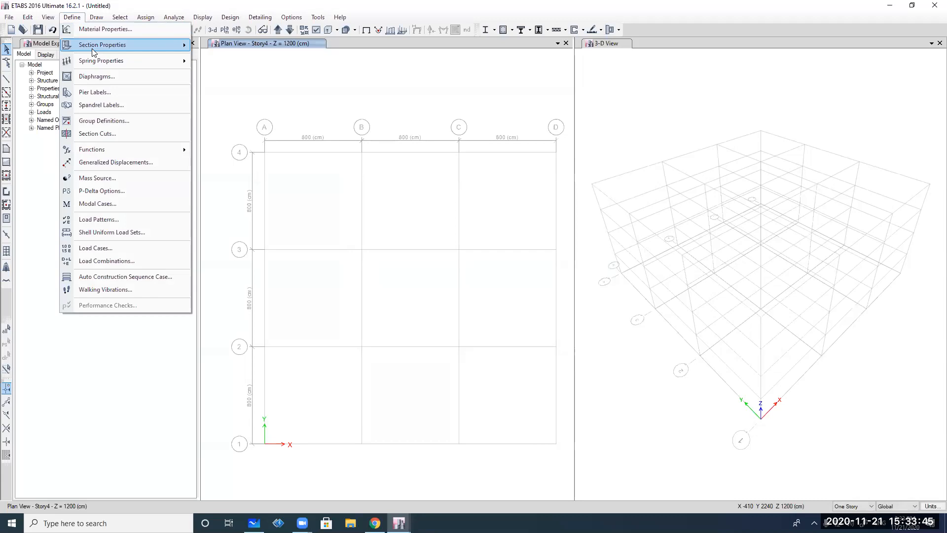
pyautogui.click(247, 76)
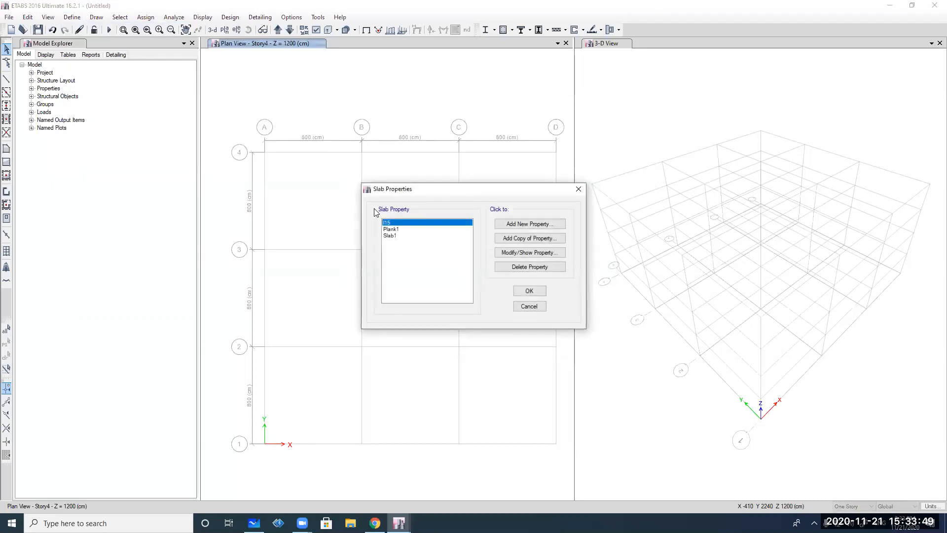
pyautogui.click(528, 290)
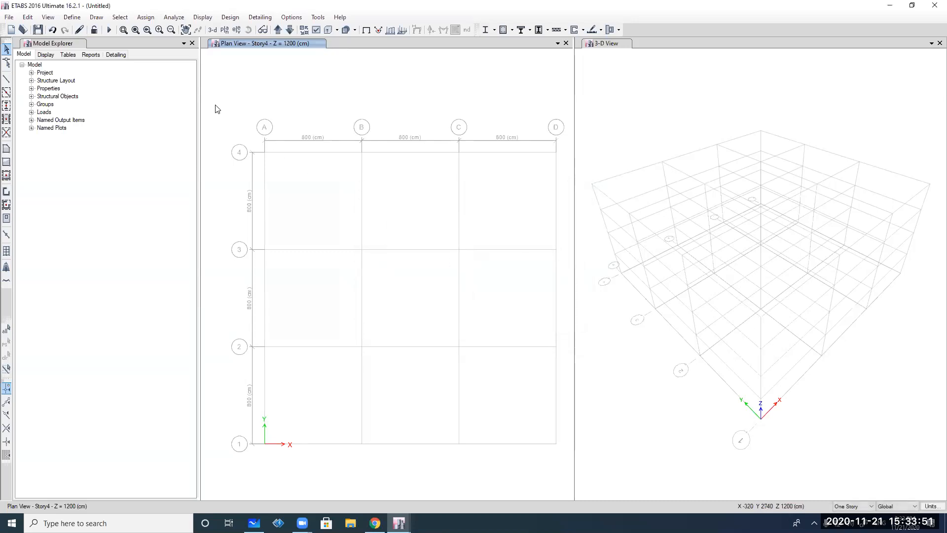
# Examine the wall properties carried over into the new model
pyautogui.click(72, 17)
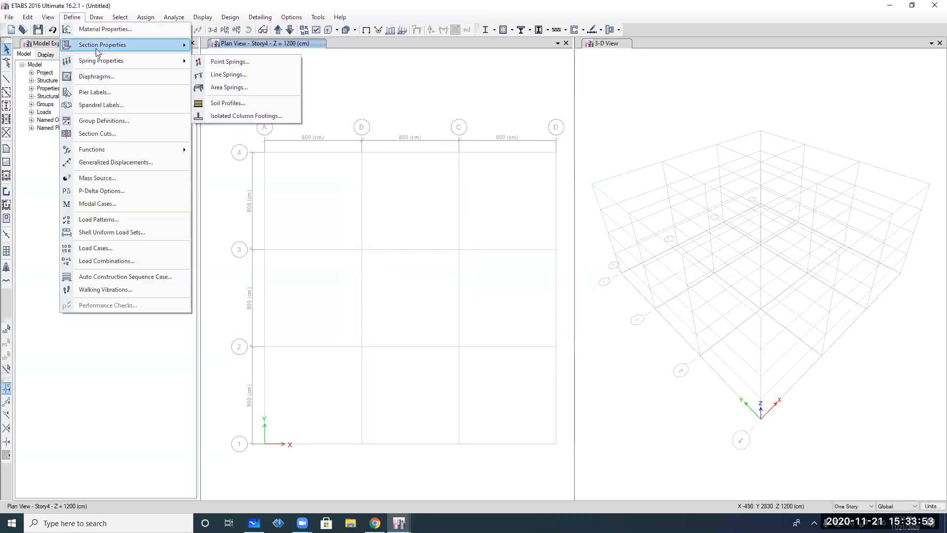
pyautogui.moveTo(97, 52)
pyautogui.click(234, 104)
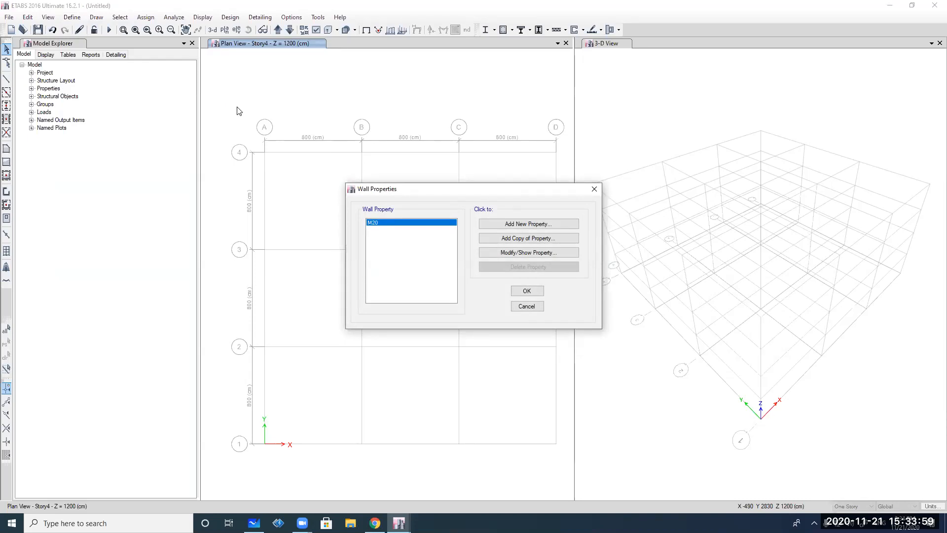
pyautogui.click(521, 307)
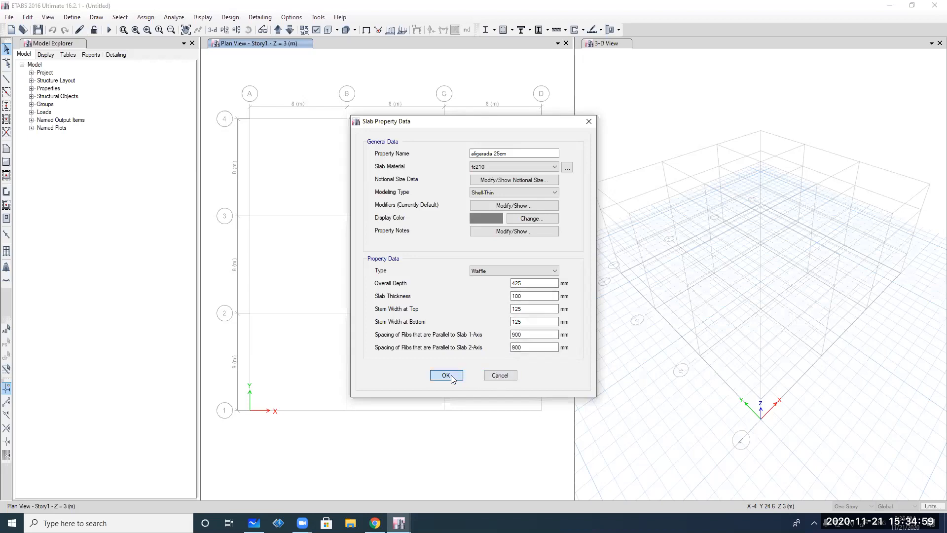
# Discard the unsaved aligerada 25cm slab property and leave the slab property definitions
pyautogui.click(498, 376)
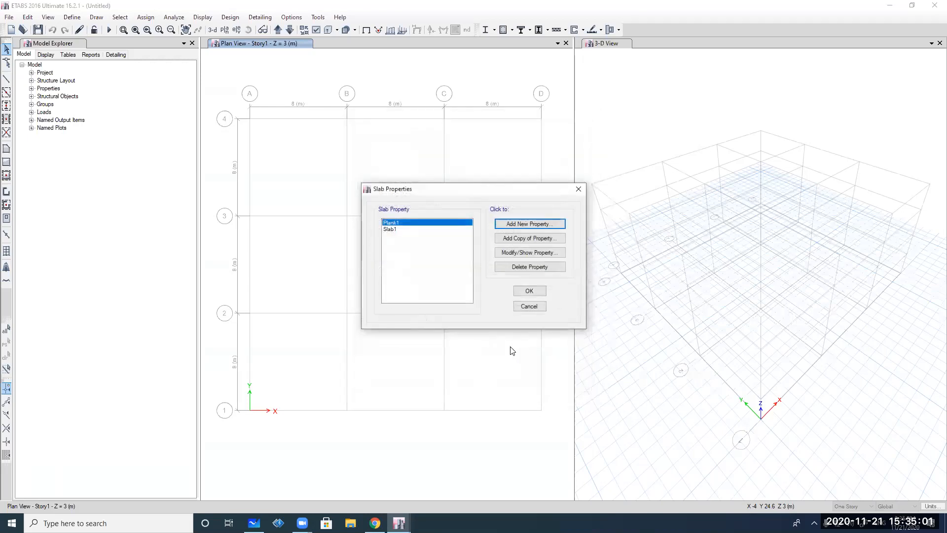
pyautogui.click(525, 307)
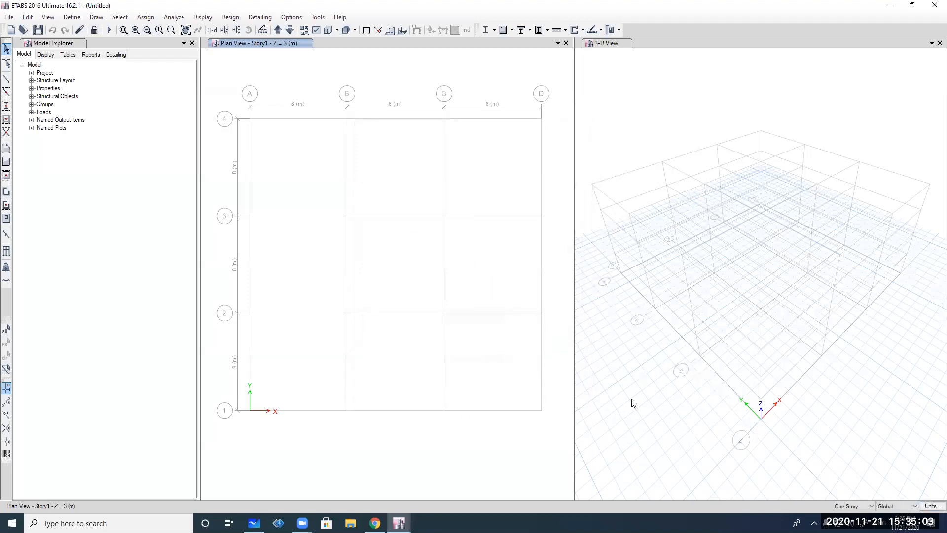
pyautogui.click(932, 506)
pyautogui.click(750, 449)
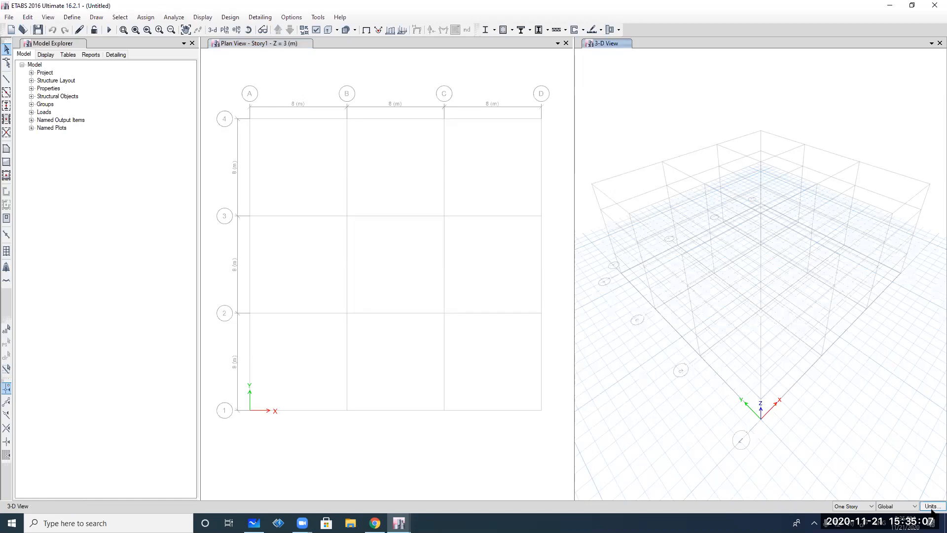
pyautogui.moveTo(932, 511)
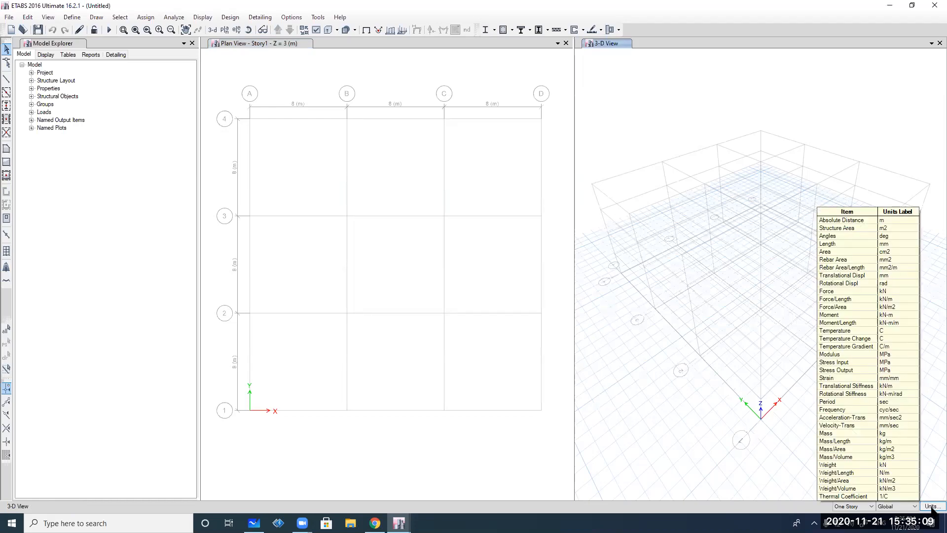
pyautogui.click(931, 508)
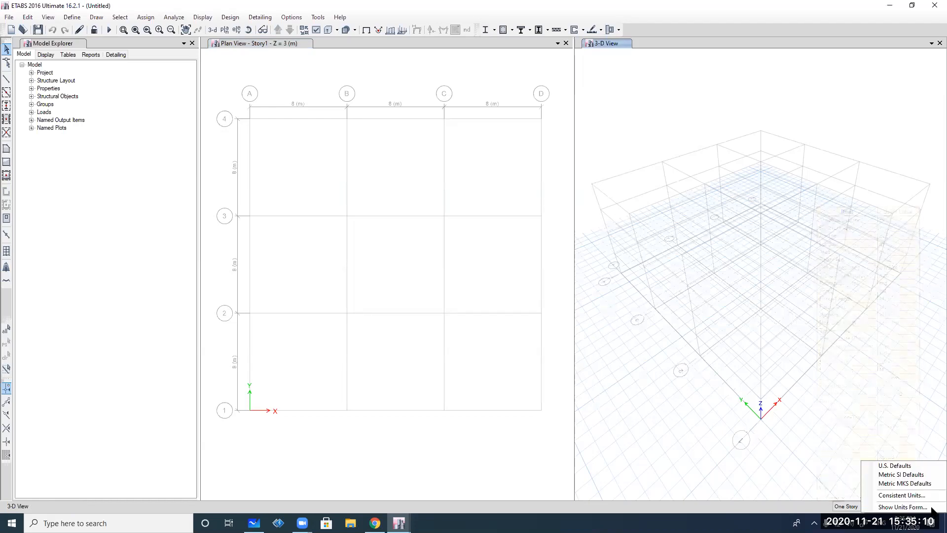
pyautogui.click(903, 496)
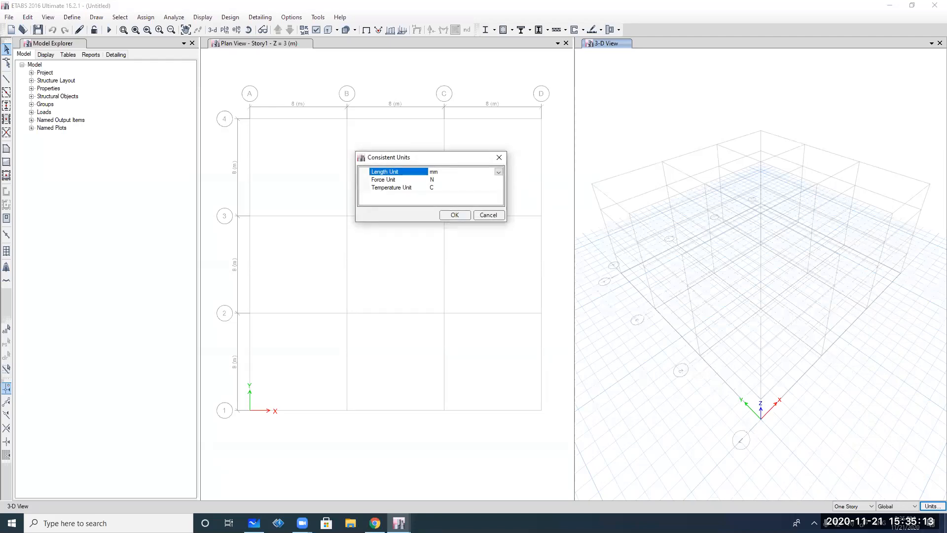
pyautogui.click(503, 158)
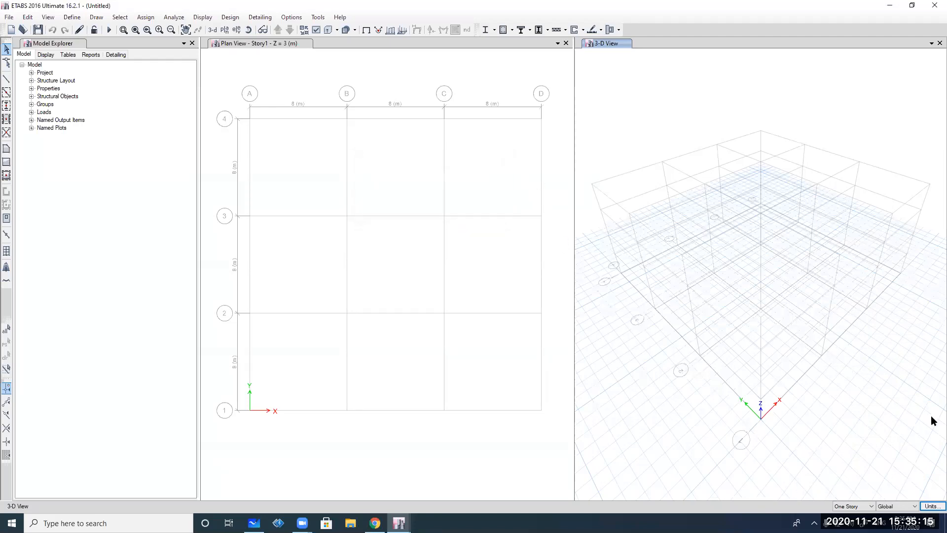
# Set the model's consistent length unit to m and change its force unit
pyautogui.click(933, 504)
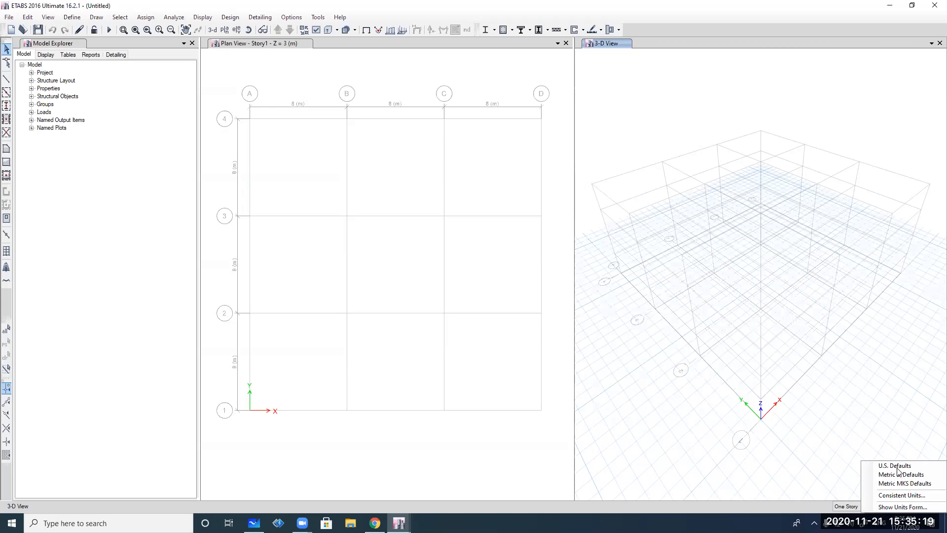
pyautogui.click(901, 495)
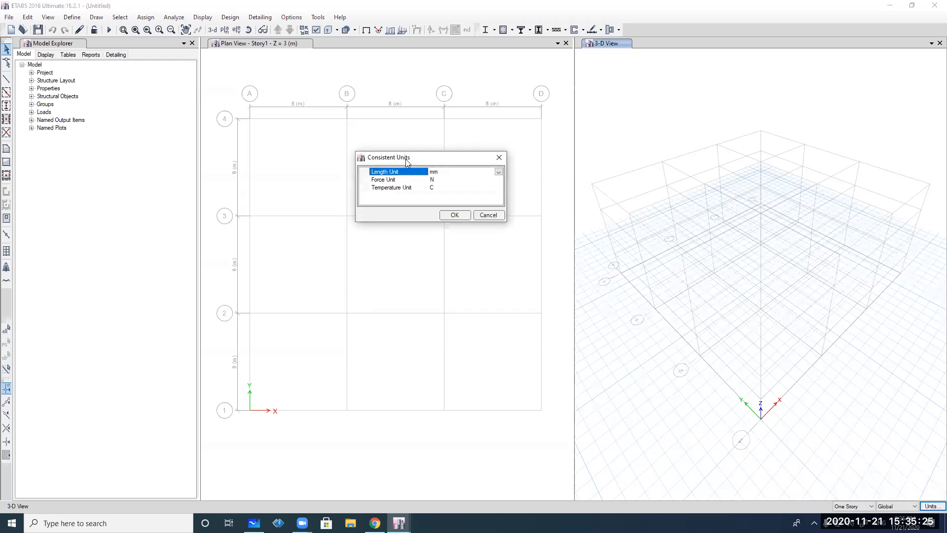
pyautogui.click(439, 179)
pyautogui.click(442, 172)
pyautogui.click(498, 172)
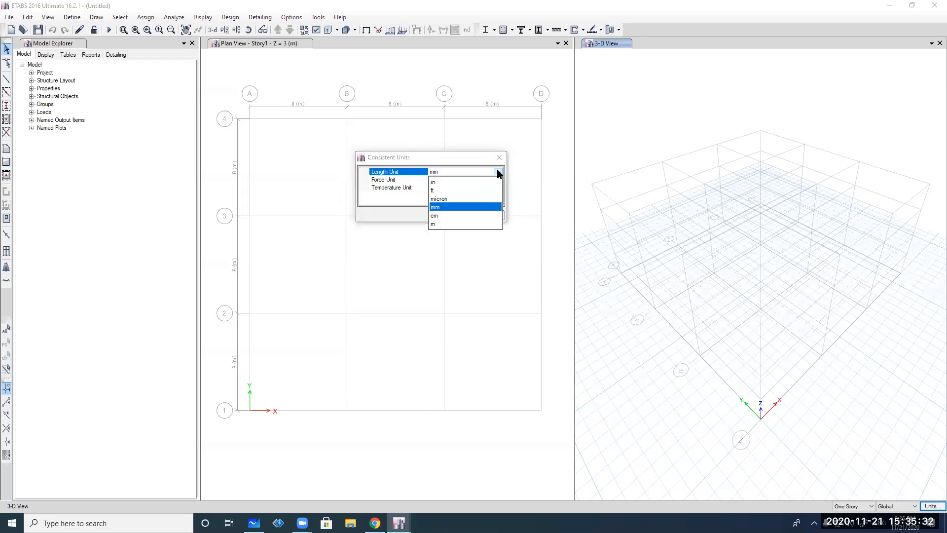
pyautogui.click(436, 225)
pyautogui.click(453, 181)
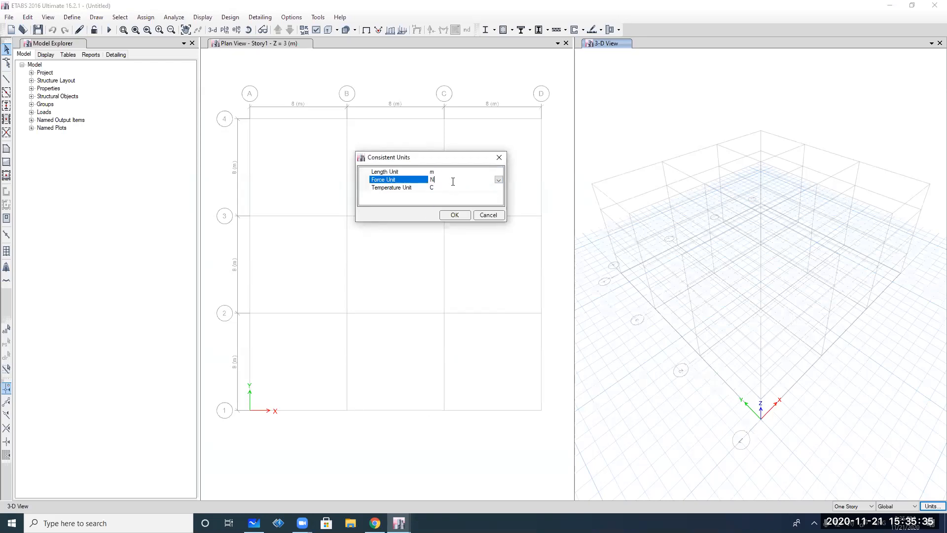
pyautogui.click(498, 180)
pyautogui.click(444, 226)
pyautogui.click(453, 216)
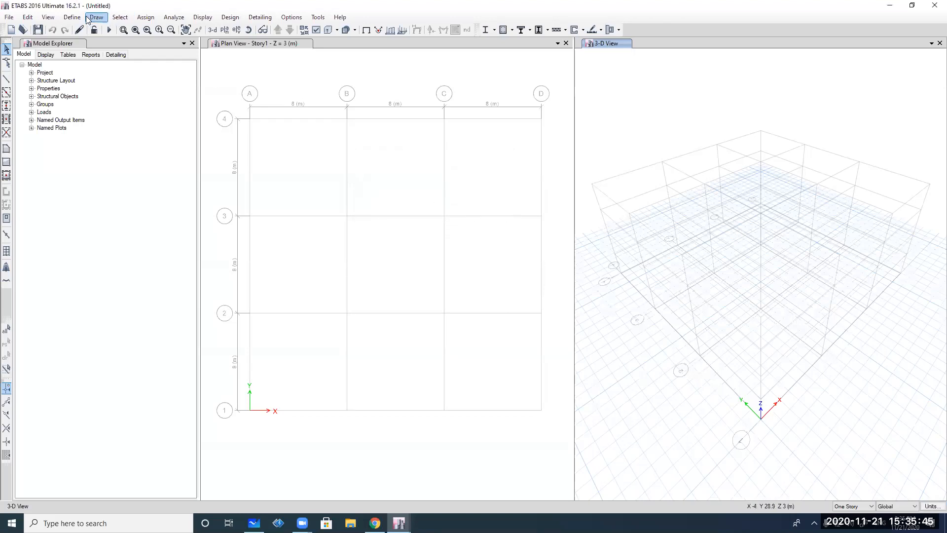
# Add a new slab property named Aligerada 25cm and set its type to Waffle
pyautogui.click(68, 19)
pyautogui.moveTo(104, 45)
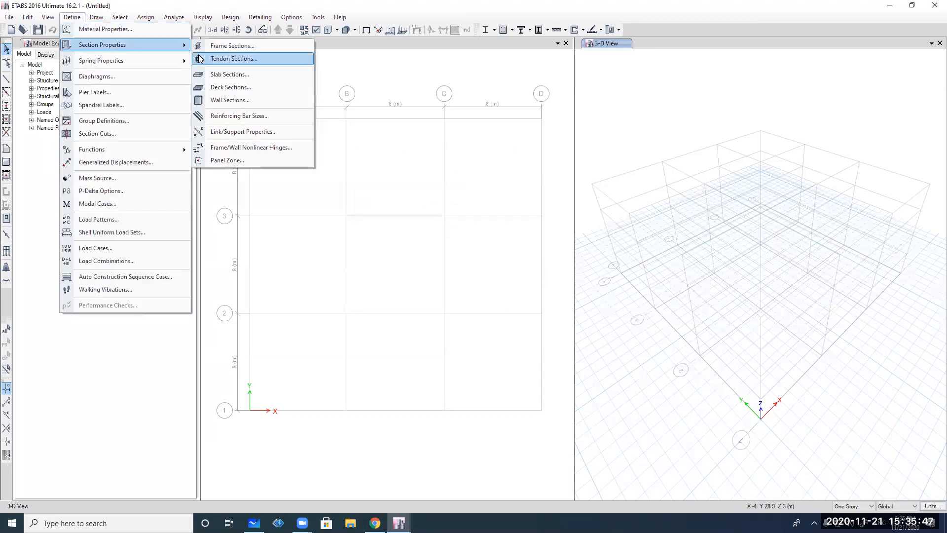
pyautogui.click(256, 73)
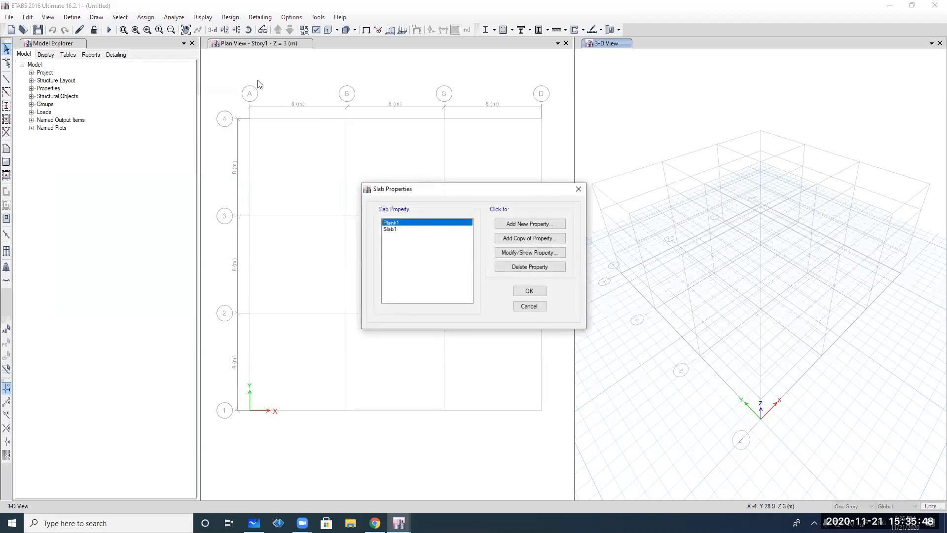
pyautogui.click(533, 224)
pyautogui.doubleClick(502, 154)
pyautogui.write('Losa')
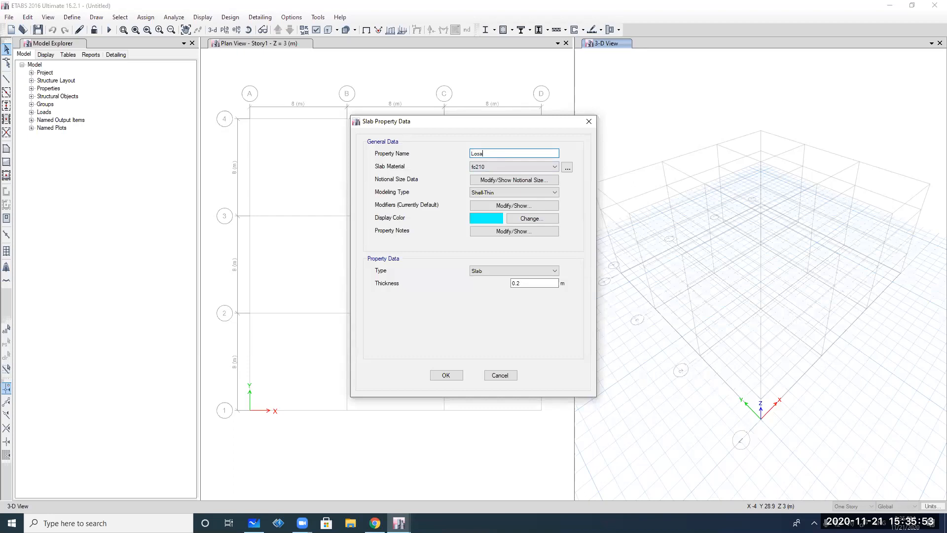
pyautogui.press('BackSpace')
pyautogui.press('BackSpace')
pyautogui.press('BackSpace')
pyautogui.press('BackSpace')
pyautogui.write('Aligerada 25cm')
pyautogui.click(504, 272)
pyautogui.click(491, 298)
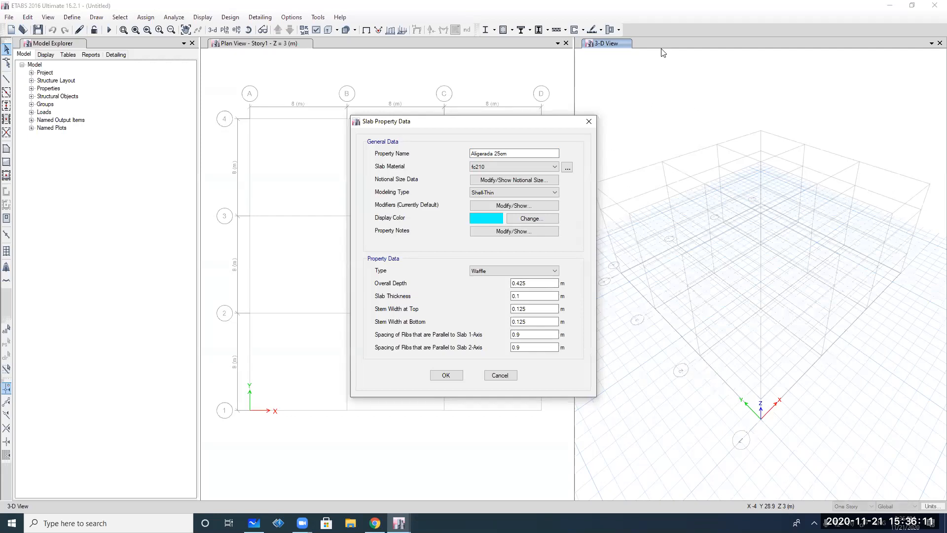
pyautogui.moveTo(642, 102); pyautogui.dragTo(846, 94)
pyautogui.moveTo(649, 121)
pyautogui.mouseDown()
pyautogui.moveTo(687, 120)
pyautogui.moveTo(687, 138)
pyautogui.moveTo(789, 116)
pyautogui.moveTo(789, 132)
pyautogui.moveTo(863, 113)
pyautogui.mouseUp()
pyautogui.moveTo(638, 98)
pyautogui.mouseDown()
pyautogui.moveTo(630, 145)
pyautogui.moveTo(634, 98)
pyautogui.mouseUp()
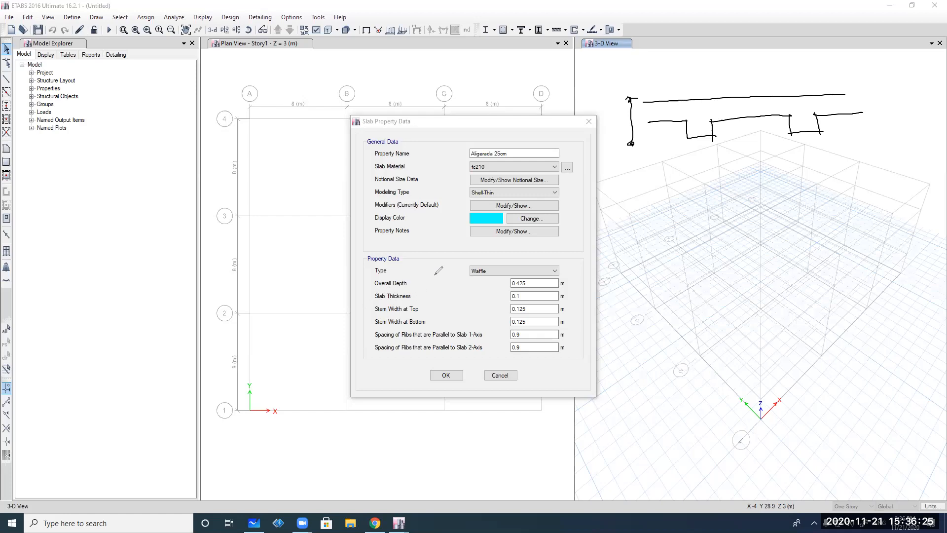
pyautogui.moveTo(863, 91); pyautogui.dragTo(876, 112)
pyautogui.moveTo(687, 114); pyautogui.dragTo(711, 112)
pyautogui.moveTo(687, 148); pyautogui.dragTo(713, 147)
pyautogui.moveTo(685, 235); pyautogui.dragTo(866, 221)
pyautogui.moveTo(696, 255)
pyautogui.mouseDown()
pyautogui.moveTo(727, 256)
pyautogui.moveTo(757, 286)
pyautogui.moveTo(779, 284)
pyautogui.moveTo(790, 256)
pyautogui.moveTo(834, 255)
pyautogui.mouseUp()
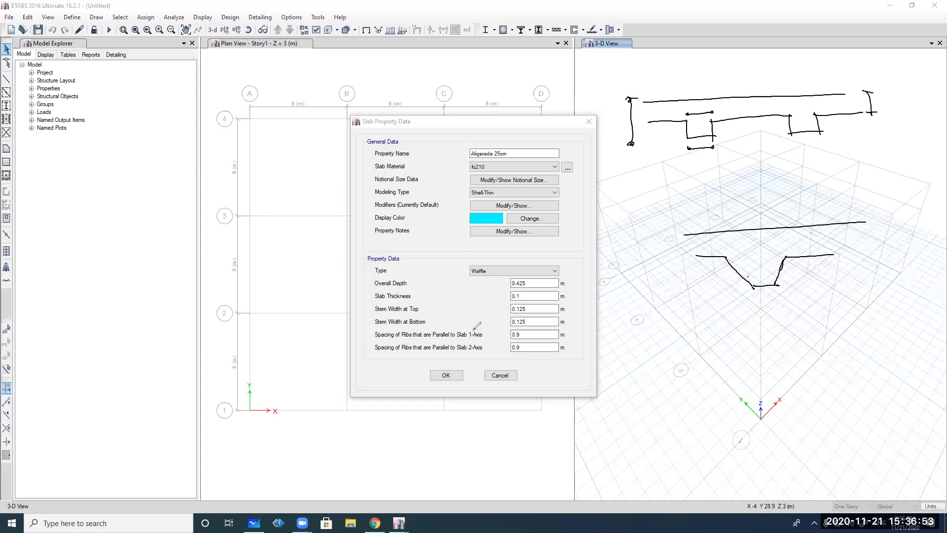
pyautogui.moveTo(700, 159); pyautogui.dragTo(700, 170)
pyautogui.moveTo(700, 163)
pyautogui.mouseDown()
pyautogui.moveTo(807, 155)
pyautogui.moveTo(807, 163)
pyautogui.mouseUp()
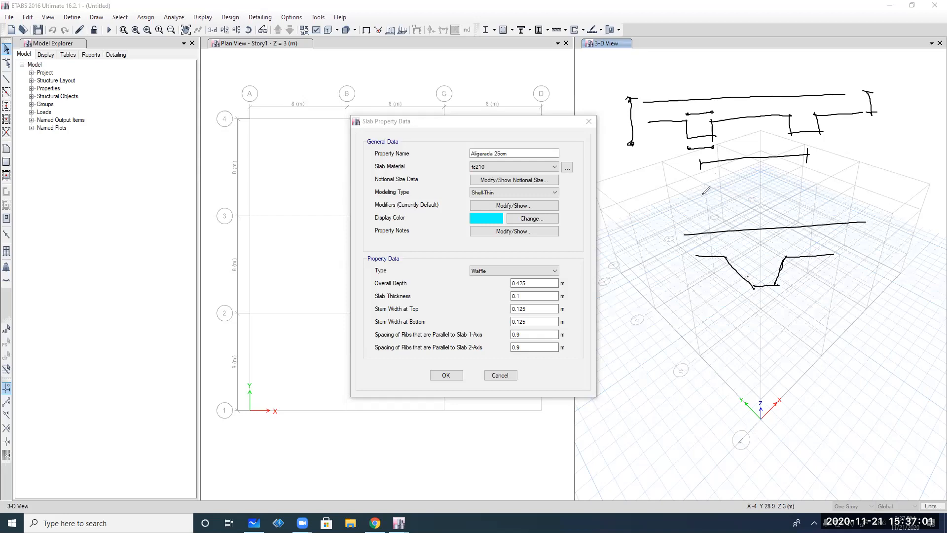
pyautogui.hotkey('ctrl', 'z')
pyautogui.hotkey('ctrl', 'z')
pyautogui.hotkey('ctrl', 'z')
pyautogui.moveTo(718, 143); pyautogui.dragTo(799, 140)
pyautogui.moveTo(798, 138); pyautogui.dragTo(792, 147)
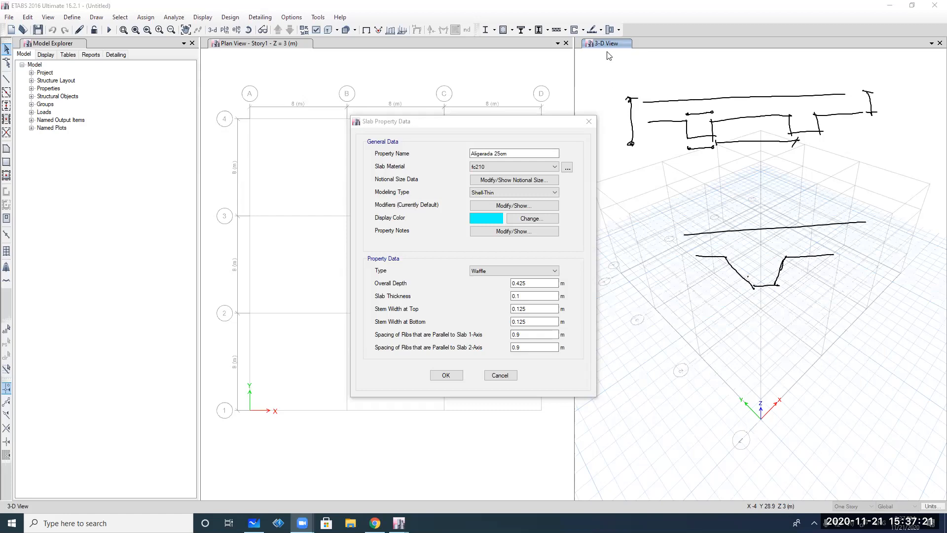
# Set the waffle slab's overall depth to 0.25 m, slab thickness to 0.05 m, and top and bottom stem widths to 0.15 m
pyautogui.click(535, 285)
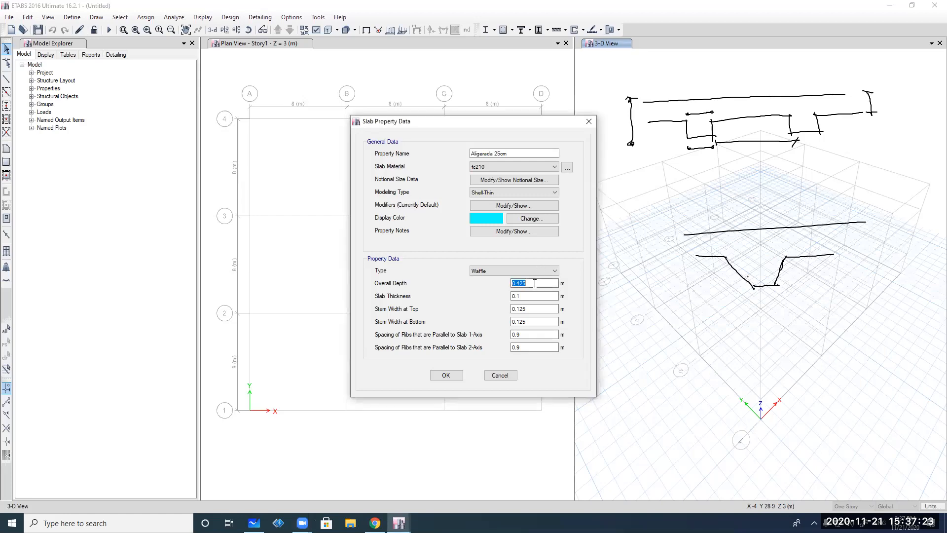
pyautogui.write('0.')
pyautogui.click(527, 297)
pyautogui.write('0.05')
pyautogui.press('Tab')
pyautogui.write('0')
pyautogui.press('Tab')
pyautogui.write('0.15')
# Set the rib spacing parallel to both slab axes to 0.50 m and save the slab property
pyautogui.press('Tab')
pyautogui.write('0.50')
pyautogui.press('Tab')
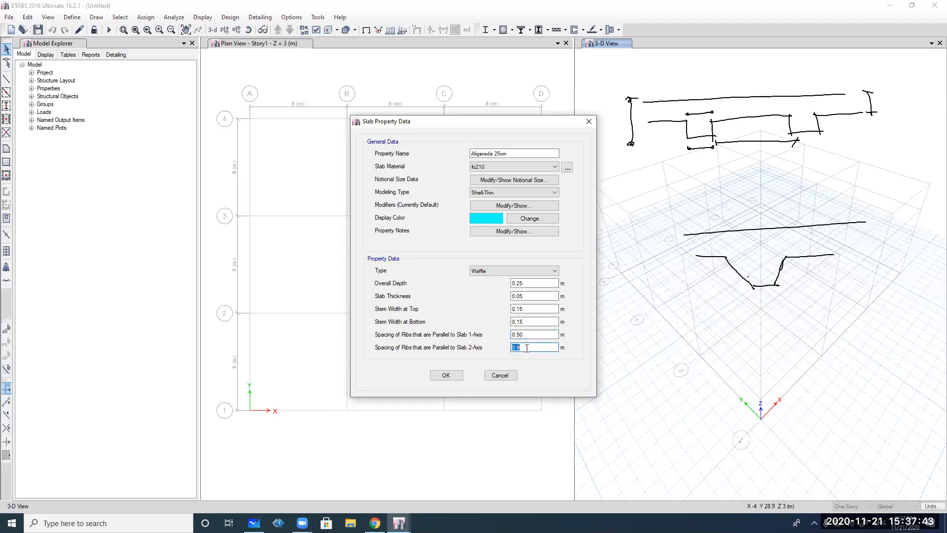
pyautogui.write('0.50')
pyautogui.click(434, 376)
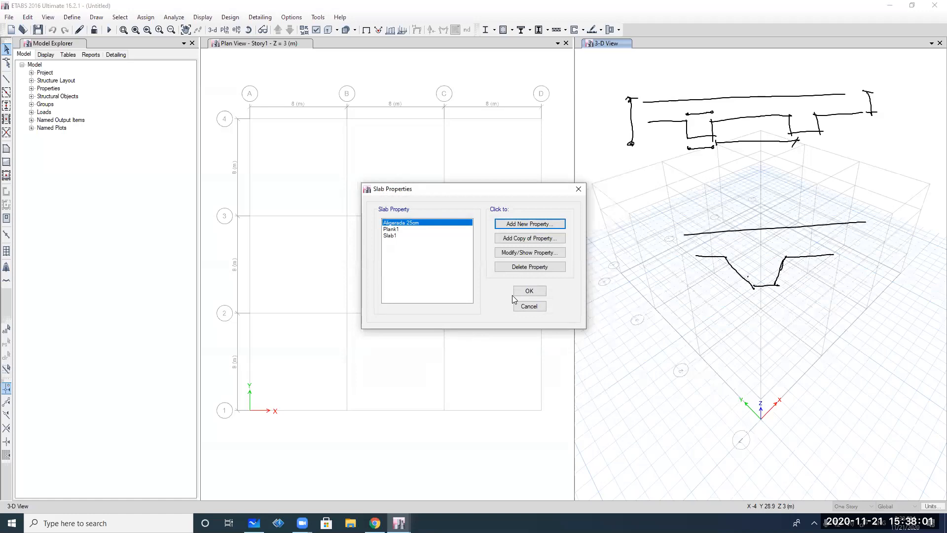
pyautogui.click(540, 291)
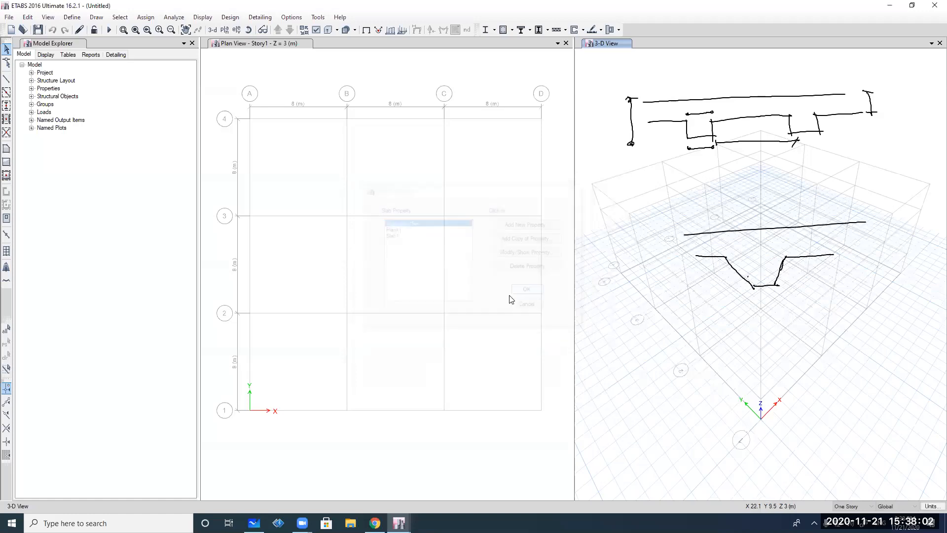
pyautogui.click(718, 49)
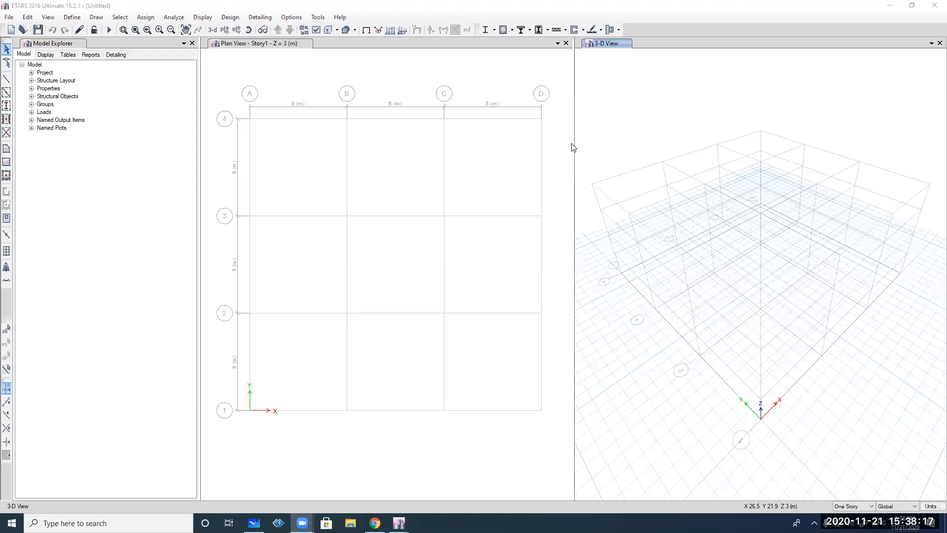
pyautogui.click(638, 92)
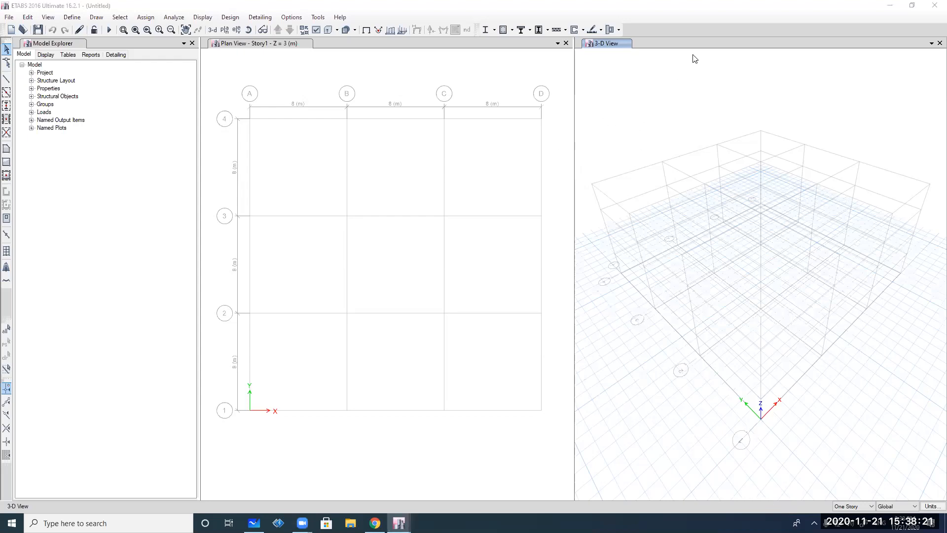
pyautogui.moveTo(631, 105); pyautogui.dragTo(631, 159)
pyautogui.moveTo(623, 153); pyautogui.dragTo(752, 151)
pyautogui.moveTo(631, 155); pyautogui.dragTo(583, 209)
pyautogui.moveTo(767, 151); pyautogui.dragTo(758, 164)
pyautogui.moveTo(757, 158); pyautogui.dragTo(768, 168)
pyautogui.moveTo(644, 101); pyautogui.dragTo(647, 119)
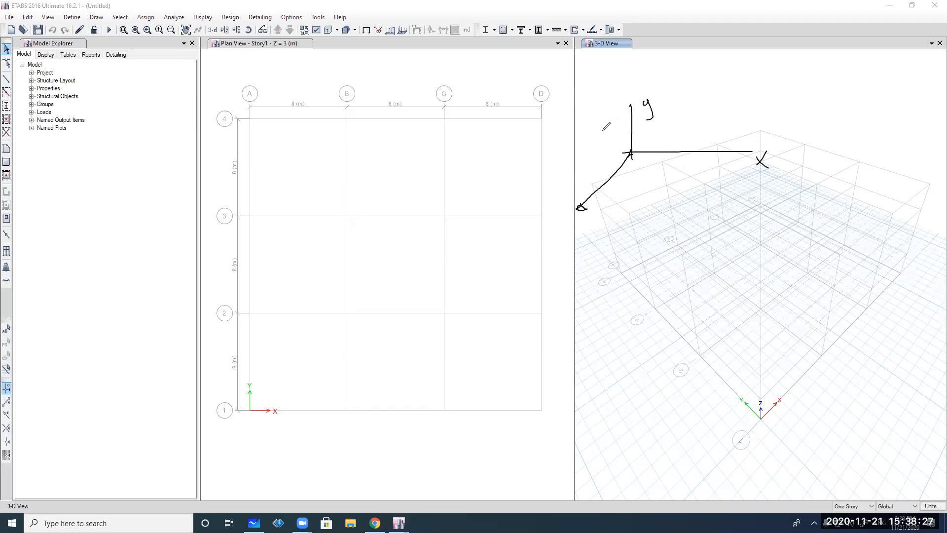
pyautogui.hotkey('ctrl', 'z')
pyautogui.hotkey('ctrl', 'z')
pyautogui.hotkey('ctrl', 'z')
pyautogui.moveTo(591, 214); pyautogui.dragTo(606, 224)
pyautogui.moveTo(599, 212); pyautogui.dragTo(592, 222)
pyautogui.moveTo(760, 149); pyautogui.dragTo(764, 156)
pyautogui.moveTo(768, 149); pyautogui.dragTo(762, 168)
pyautogui.moveTo(640, 102); pyautogui.dragTo(652, 106)
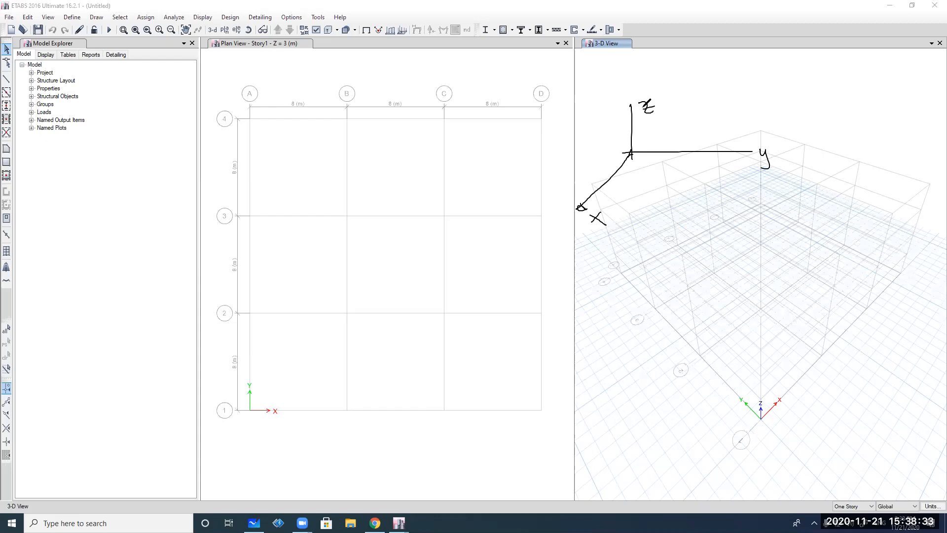
pyautogui.moveTo(607, 209); pyautogui.dragTo(618, 224)
pyautogui.moveTo(621, 208); pyautogui.dragTo(628, 229)
pyautogui.moveTo(787, 140)
pyautogui.mouseDown()
pyautogui.moveTo(784, 162)
pyautogui.moveTo(807, 163)
pyautogui.mouseUp()
pyautogui.moveTo(652, 94)
pyautogui.mouseDown()
pyautogui.moveTo(650, 112)
pyautogui.moveTo(661, 111)
pyautogui.mouseUp()
pyautogui.moveTo(674, 90); pyautogui.dragTo(679, 118)
pyautogui.moveTo(605, 236); pyautogui.dragTo(643, 233)
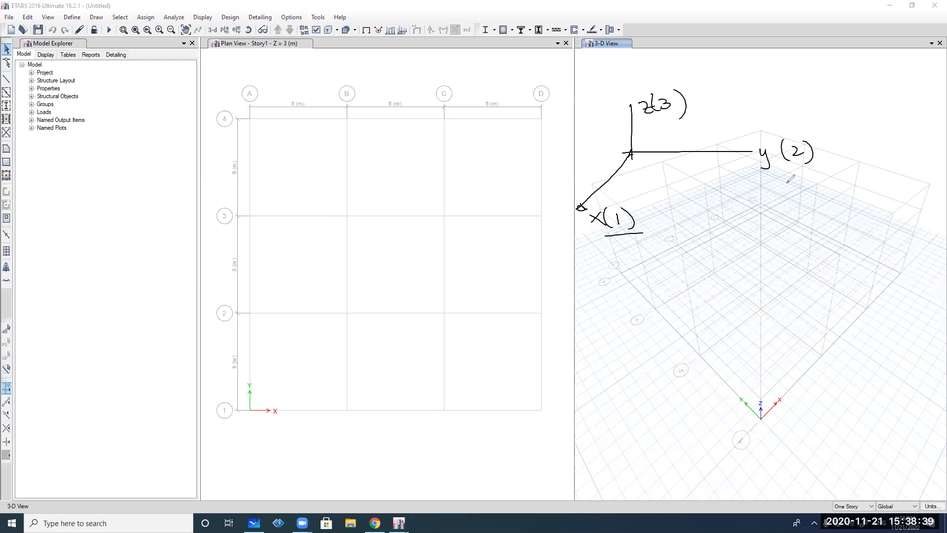
pyautogui.moveTo(766, 173); pyautogui.dragTo(825, 170)
pyautogui.click(681, 46)
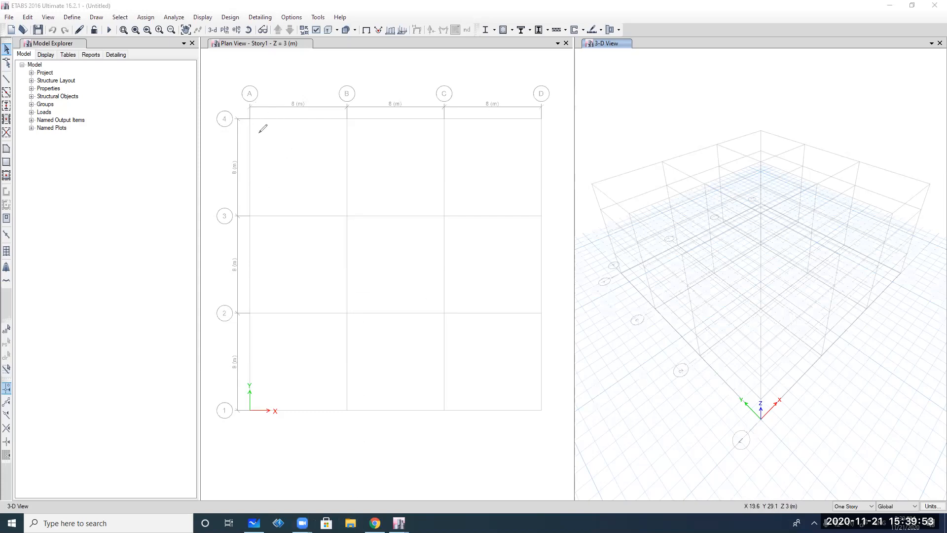
pyautogui.click(247, 122)
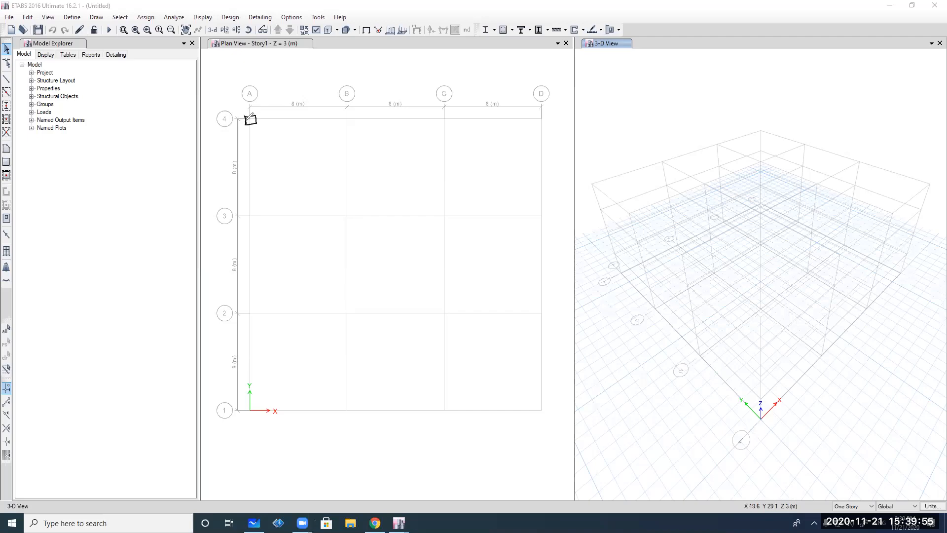
pyautogui.click(343, 120)
pyautogui.click(442, 120)
pyautogui.click(440, 215)
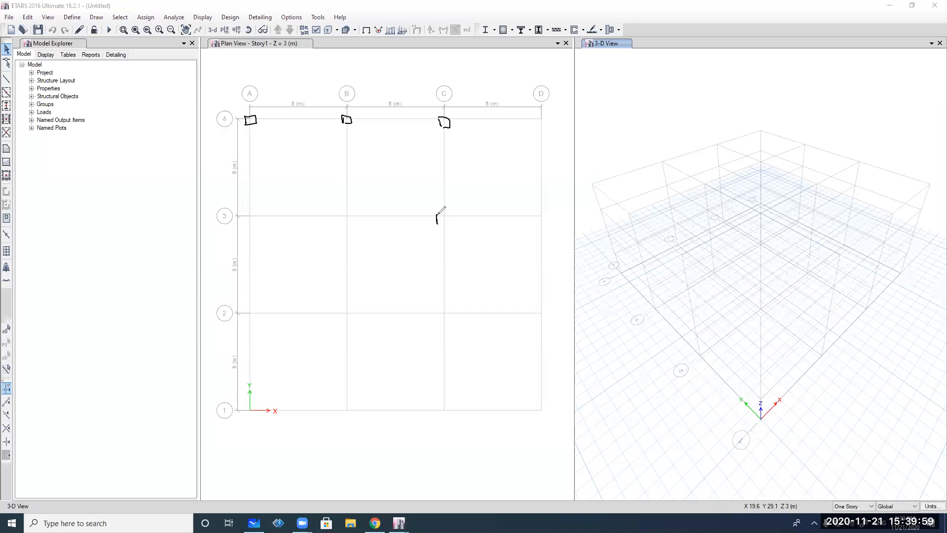
# Mark freehand column squares over the plan at grid intersections B-3, B-2, C-2, B-1, C-1, A-1, A-2, A-3 and D-3
pyautogui.click(342, 213)
pyautogui.click(340, 311)
pyautogui.moveTo(436, 307)
pyautogui.mouseDown()
pyautogui.moveTo(454, 308)
pyautogui.moveTo(444, 324)
pyautogui.mouseUp()
pyautogui.moveTo(342, 403); pyautogui.dragTo(354, 416)
pyautogui.moveTo(438, 400)
pyautogui.mouseDown()
pyautogui.moveTo(452, 417)
pyautogui.moveTo(450, 404)
pyautogui.mouseUp()
pyautogui.moveTo(244, 402)
pyautogui.mouseDown()
pyautogui.moveTo(250, 415)
pyautogui.moveTo(253, 404)
pyautogui.mouseUp()
pyautogui.moveTo(243, 308); pyautogui.dragTo(248, 322)
pyautogui.moveTo(245, 212); pyautogui.dragTo(254, 222)
pyautogui.moveTo(534, 212)
pyautogui.mouseDown()
pyautogui.moveTo(536, 223)
pyautogui.moveTo(536, 213)
pyautogui.mouseUp()
# Sketch curved edges from C-4 to D-3 and D-2 to C-1, plus straight beams from D-3 to D-2 and D-2 to C-2
pyautogui.moveTo(448, 126)
pyautogui.mouseDown()
pyautogui.moveTo(515, 169)
pyautogui.moveTo(535, 211)
pyautogui.mouseUp()
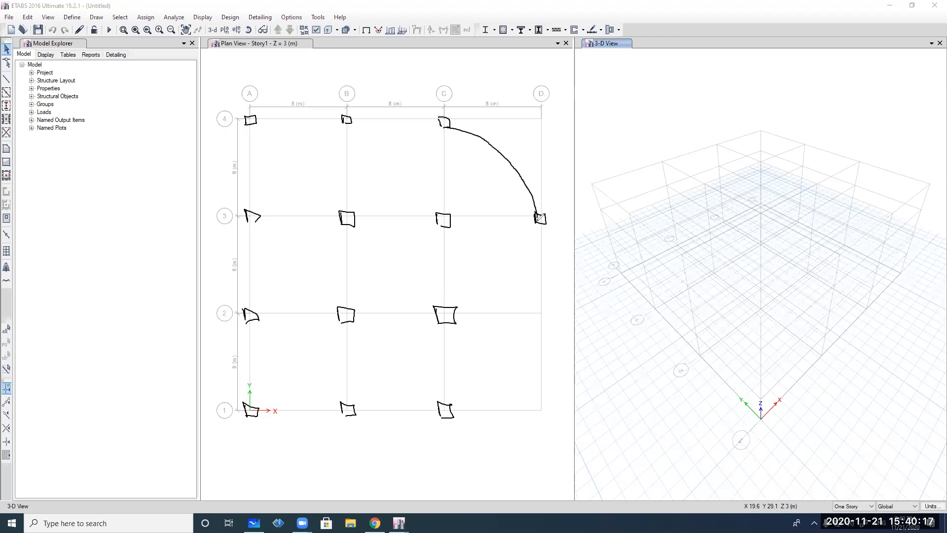
pyautogui.moveTo(532, 196); pyautogui.dragTo(541, 274)
pyautogui.moveTo(541, 307)
pyautogui.mouseDown()
pyautogui.moveTo(541, 316)
pyautogui.moveTo(452, 315)
pyautogui.mouseUp()
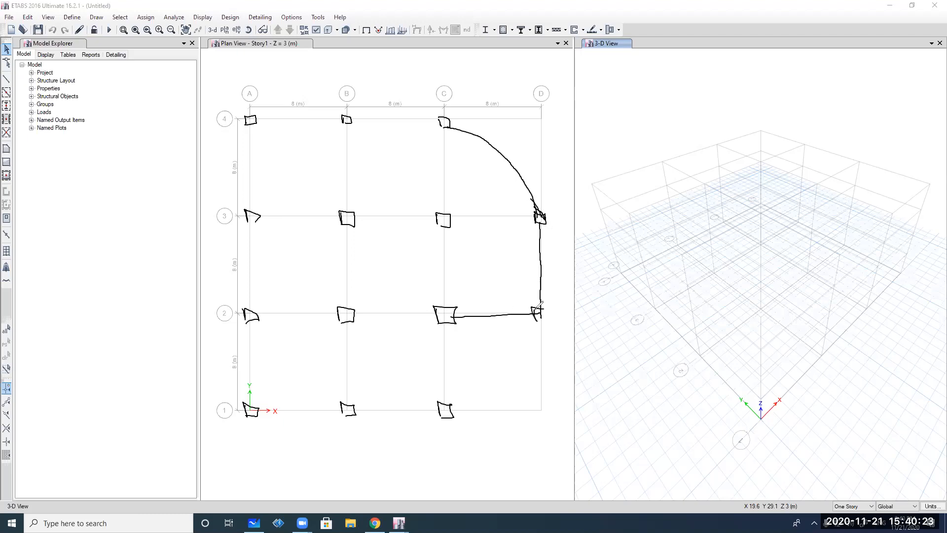
pyautogui.moveTo(540, 320)
pyautogui.mouseDown()
pyautogui.moveTo(508, 384)
pyautogui.moveTo(451, 410)
pyautogui.mouseUp()
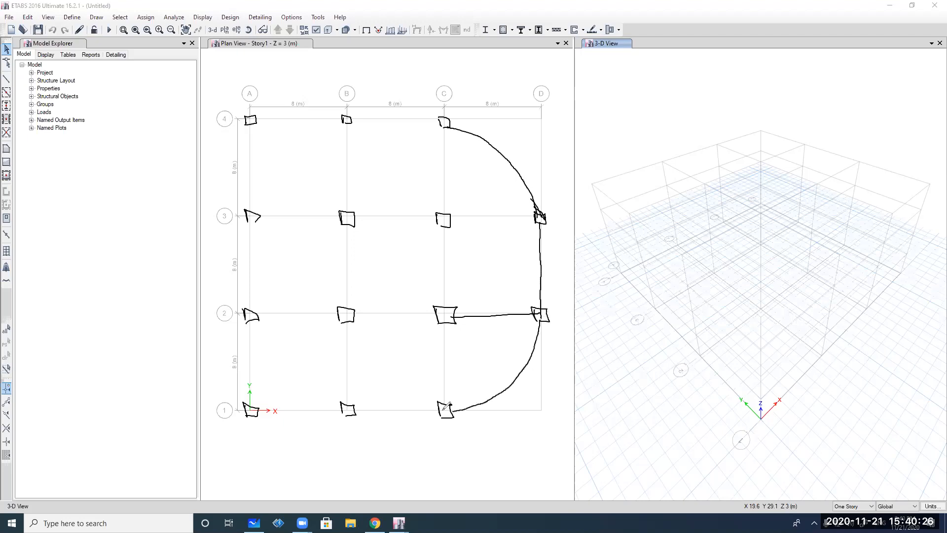
# Erase the freehand column marks at the plan corners A-1 and A-4
pyautogui.click(245, 406)
pyautogui.click(253, 119)
pyautogui.click(255, 206)
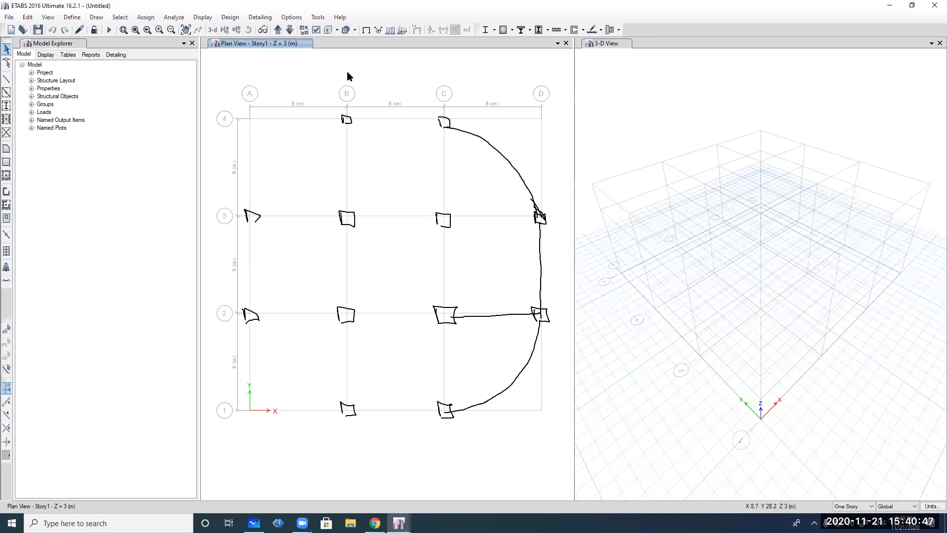
# Sketch the remaining straight beam lines along the grids and the rounded edges from A-3 to B-4 and A-2 to B-1
pyautogui.moveTo(252, 219)
pyautogui.mouseDown()
pyautogui.moveTo(250, 201)
pyautogui.moveTo(297, 125)
pyautogui.moveTo(352, 107)
pyautogui.mouseUp()
pyautogui.moveTo(251, 319)
pyautogui.mouseDown()
pyautogui.moveTo(291, 379)
pyautogui.moveTo(354, 413)
pyautogui.mouseUp()
pyautogui.moveTo(254, 314); pyautogui.dragTo(456, 313)
pyautogui.moveTo(346, 119); pyautogui.dragTo(351, 416)
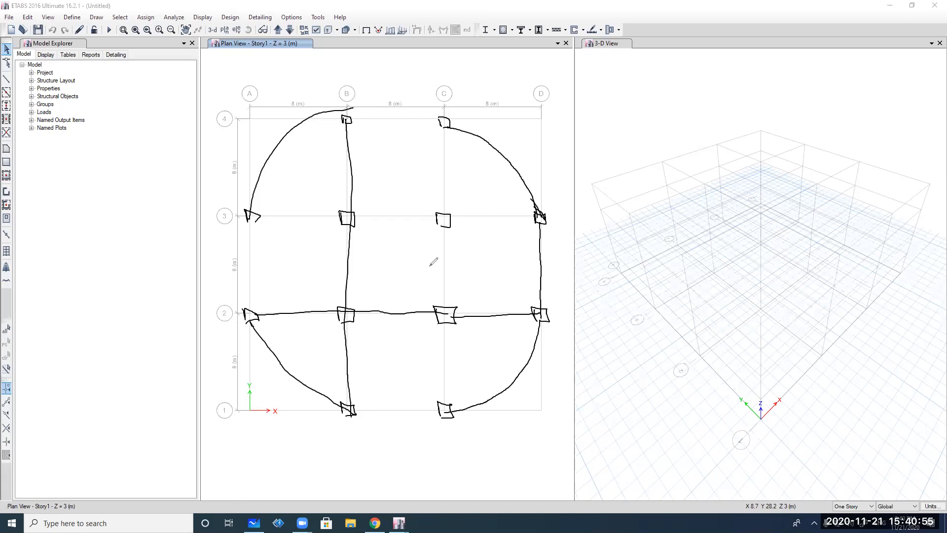
pyautogui.moveTo(444, 120); pyautogui.dragTo(447, 404)
pyautogui.moveTo(354, 409); pyautogui.dragTo(451, 405)
pyautogui.moveTo(254, 216); pyautogui.dragTo(535, 217)
pyautogui.moveTo(346, 118); pyautogui.dragTo(440, 125)
pyautogui.moveTo(255, 217); pyautogui.dragTo(259, 312)
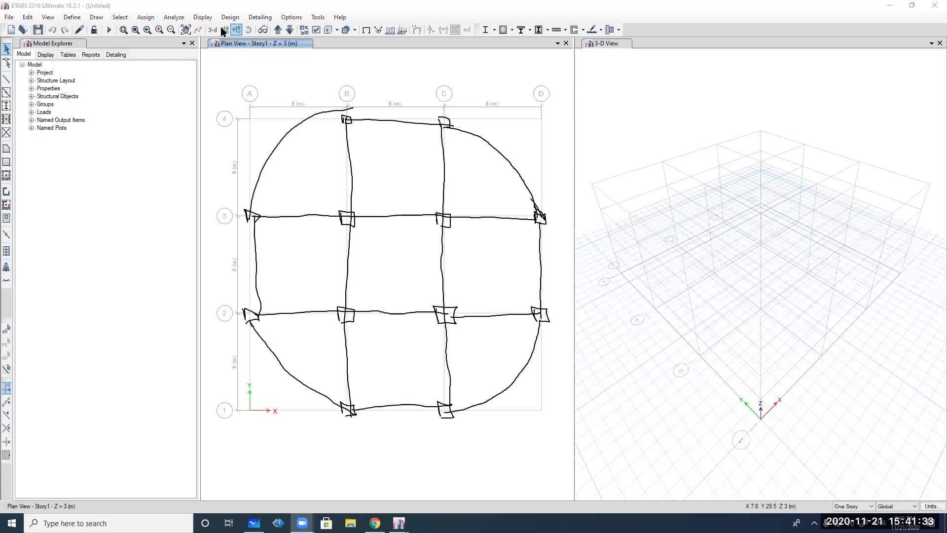
# Switch the 3-D view window to the Story1 plan view
pyautogui.click(594, 111)
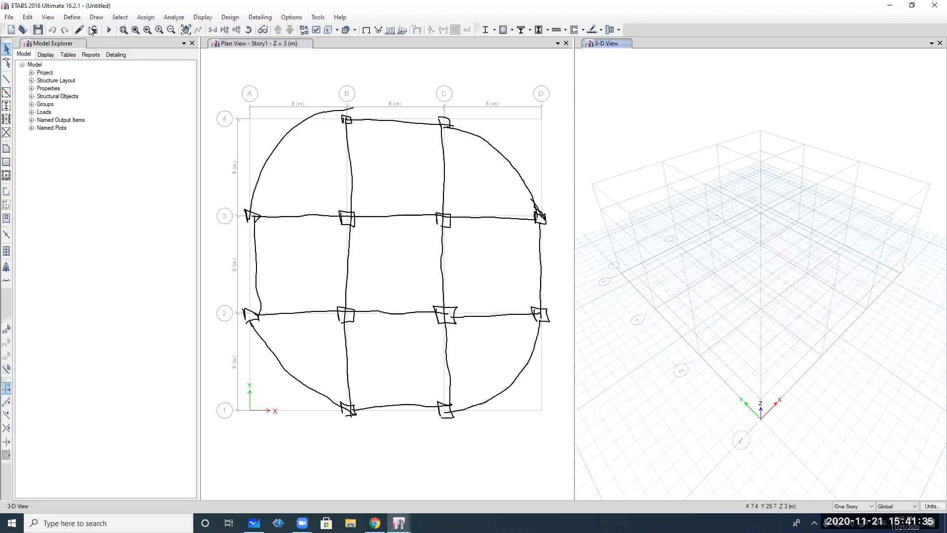
pyautogui.click(225, 30)
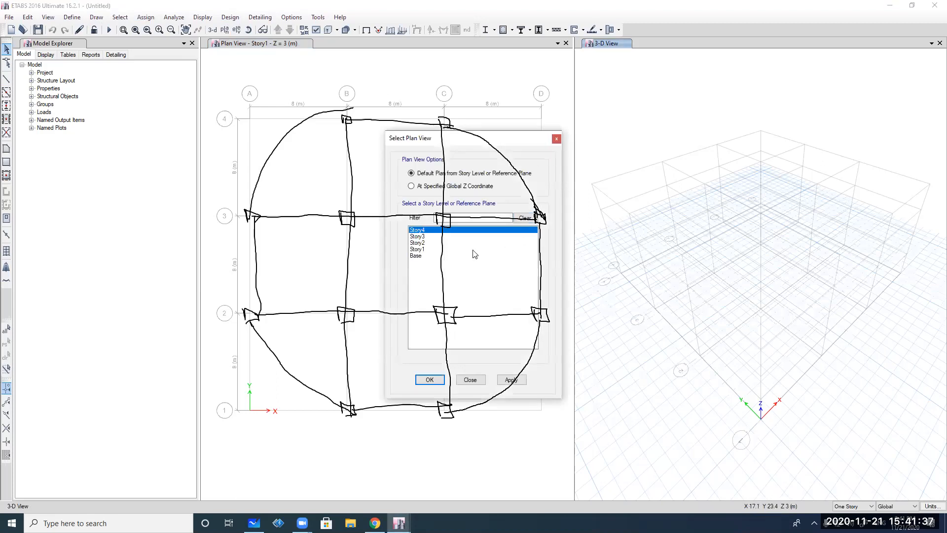
pyautogui.click(421, 249)
pyautogui.click(511, 379)
pyautogui.click(429, 379)
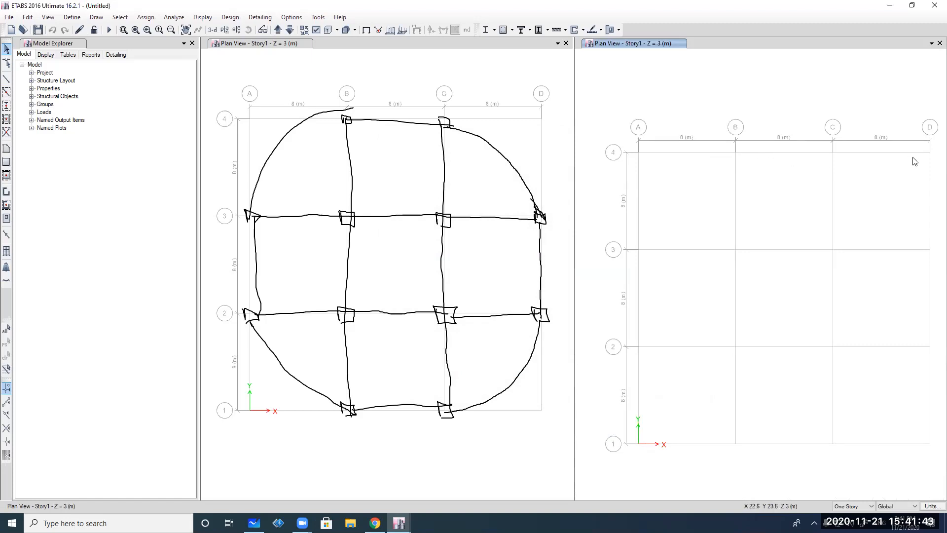
pyautogui.click(6, 92)
pyautogui.click(681, 155)
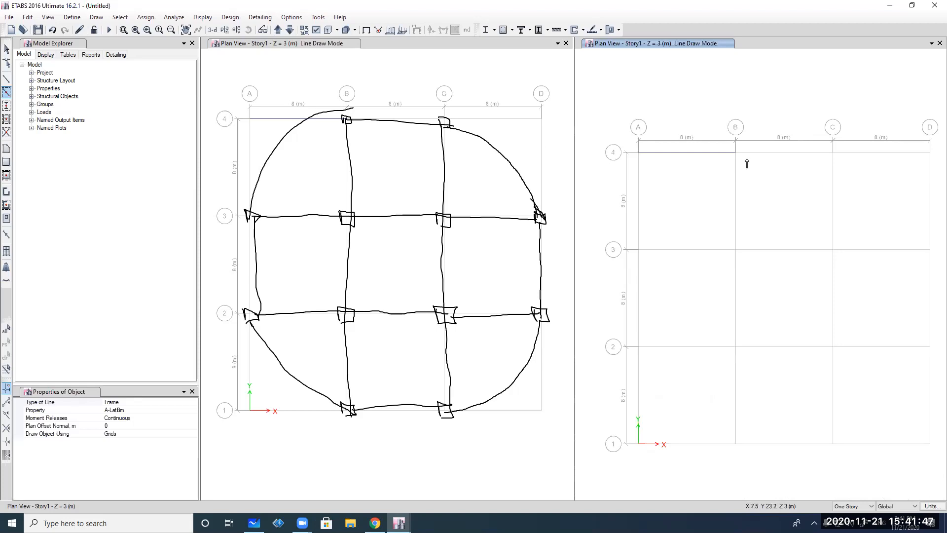
pyautogui.hotkey('ctrl', 'z')
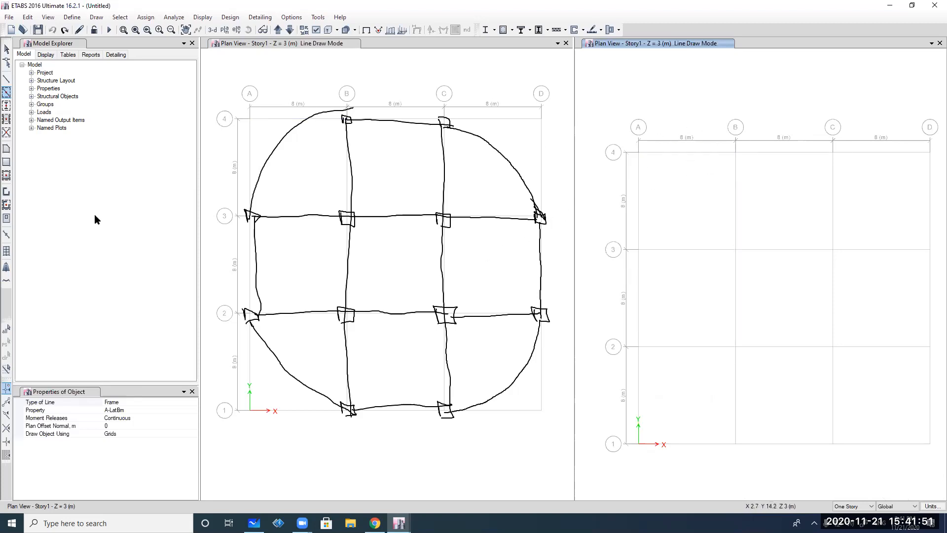
# Start drawing columns on the grid, undo a trial column at B-3, and set the column property to c40x40
pyautogui.click(7, 107)
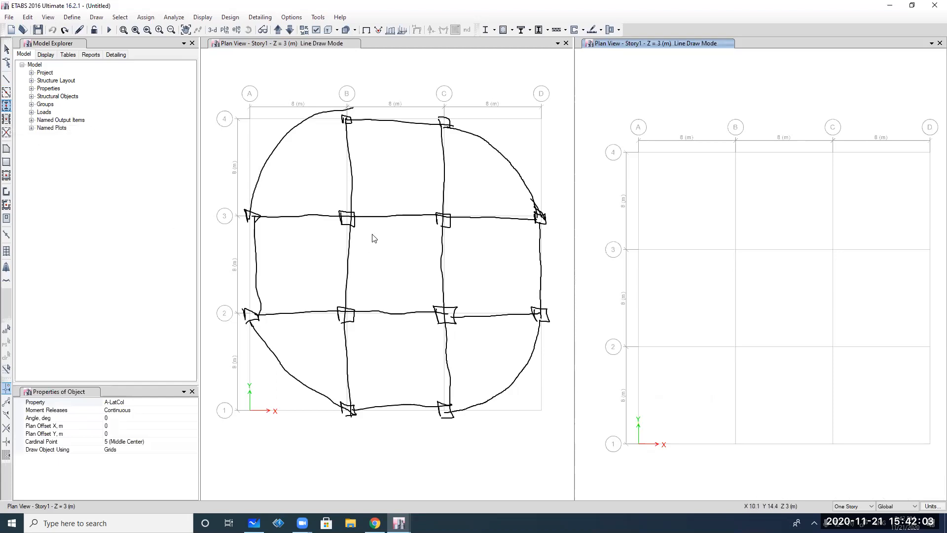
pyautogui.click(347, 219)
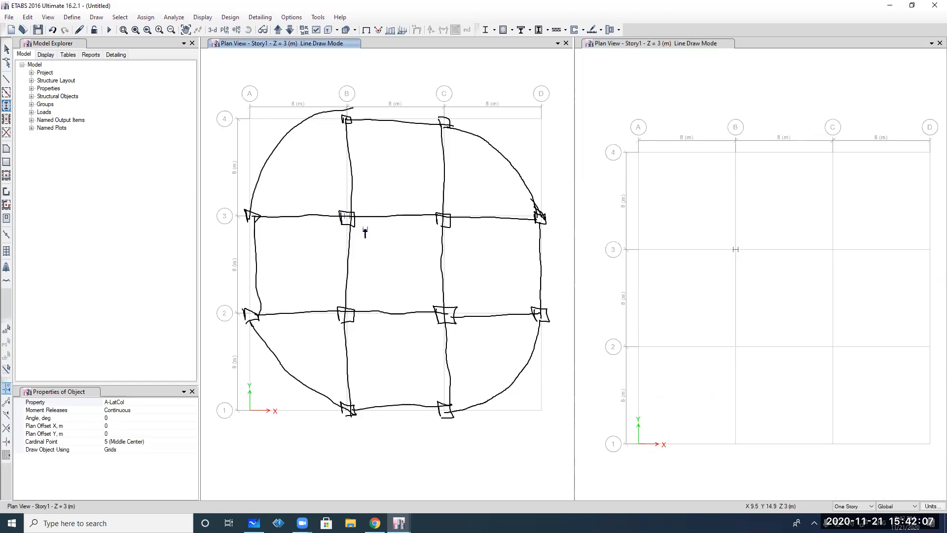
pyautogui.hotkey('ctrl', 'z')
pyautogui.click(173, 403)
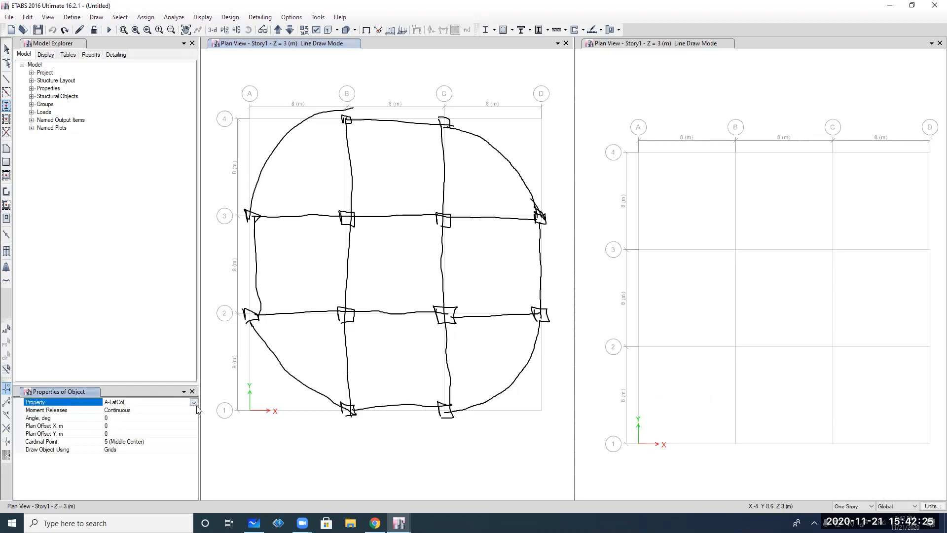
pyautogui.click(194, 403)
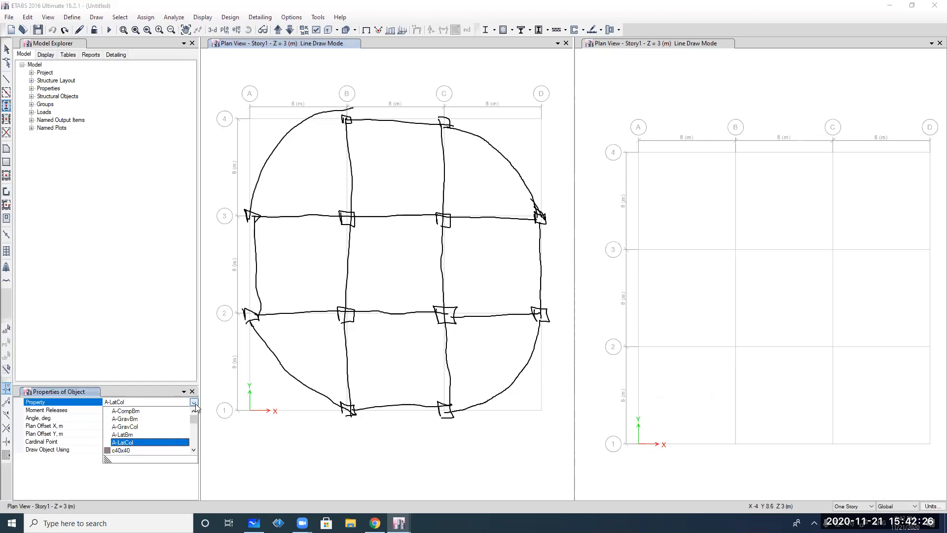
pyautogui.click(143, 450)
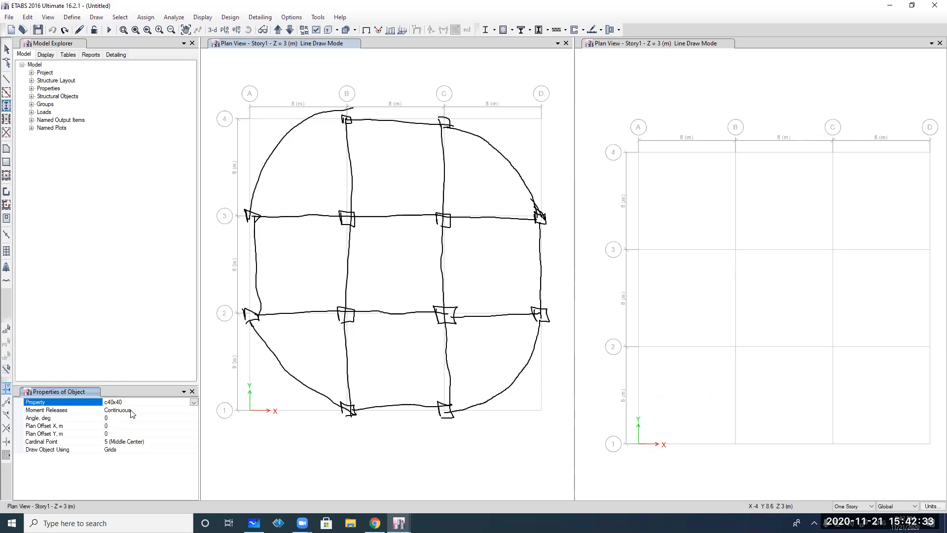
# Sketch a column-beam frame over the Story1 plan, with a circled joint and a hatched support at the column base
pyautogui.click(683, 217)
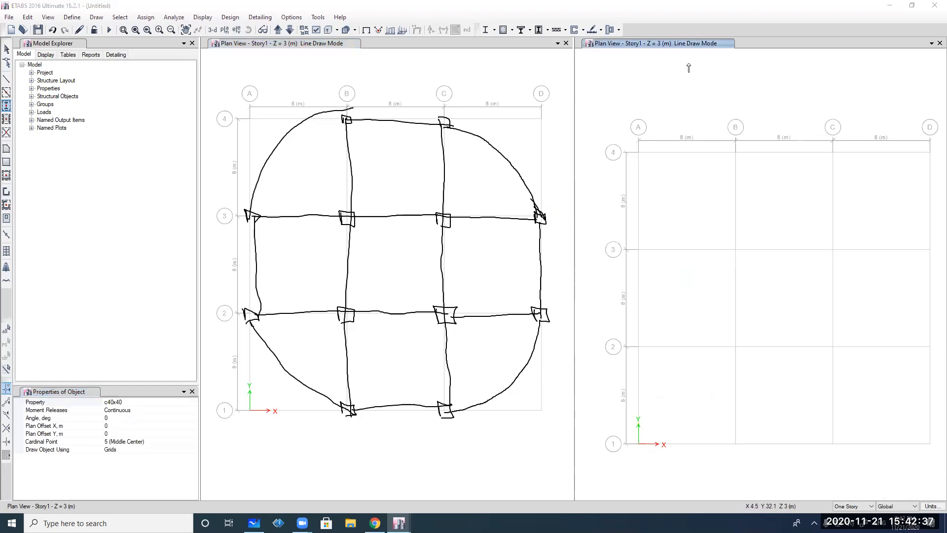
pyautogui.moveTo(677, 211); pyautogui.dragTo(685, 348)
pyautogui.moveTo(676, 209); pyautogui.dragTo(783, 204)
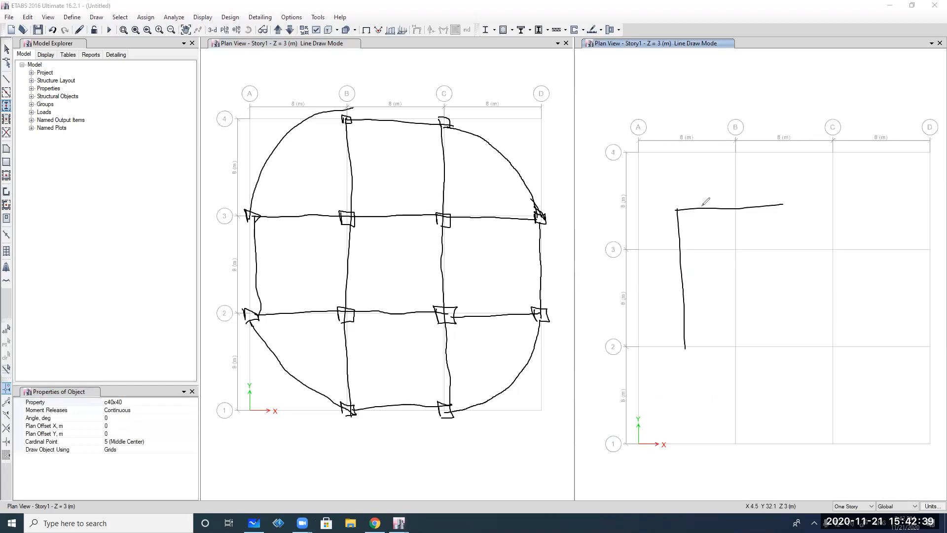
pyautogui.moveTo(676, 210); pyautogui.dragTo(667, 116)
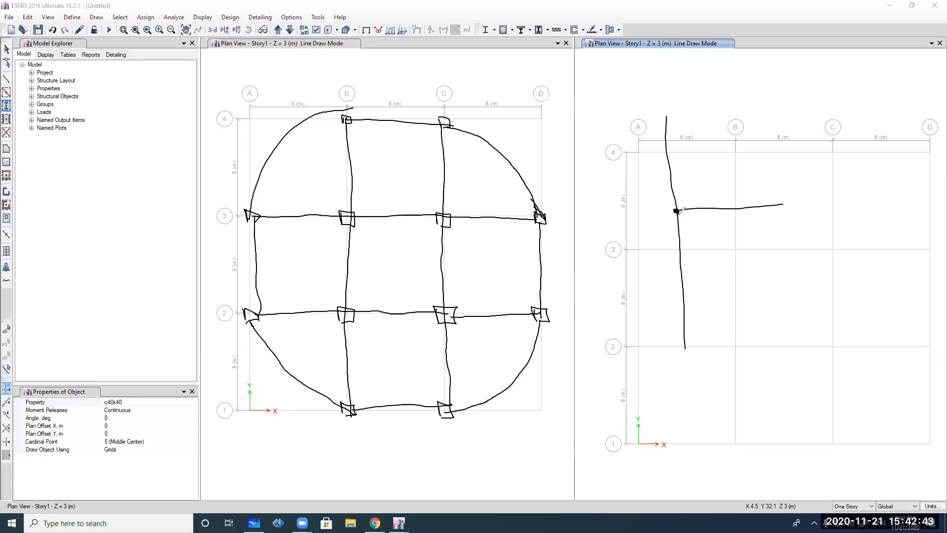
pyautogui.moveTo(674, 189); pyautogui.dragTo(675, 229)
pyautogui.moveTo(686, 348)
pyautogui.mouseDown()
pyautogui.moveTo(710, 358)
pyautogui.moveTo(694, 361)
pyautogui.moveTo(733, 351)
pyautogui.moveTo(701, 360)
pyautogui.mouseUp()
pyautogui.moveTo(713, 354); pyautogui.dragTo(710, 360)
pyautogui.moveTo(721, 354); pyautogui.dragTo(725, 366)
pyautogui.moveTo(687, 202)
pyautogui.mouseDown()
pyautogui.moveTo(660, 217)
pyautogui.moveTo(695, 216)
pyautogui.moveTo(682, 201)
pyautogui.moveTo(674, 220)
pyautogui.mouseUp()
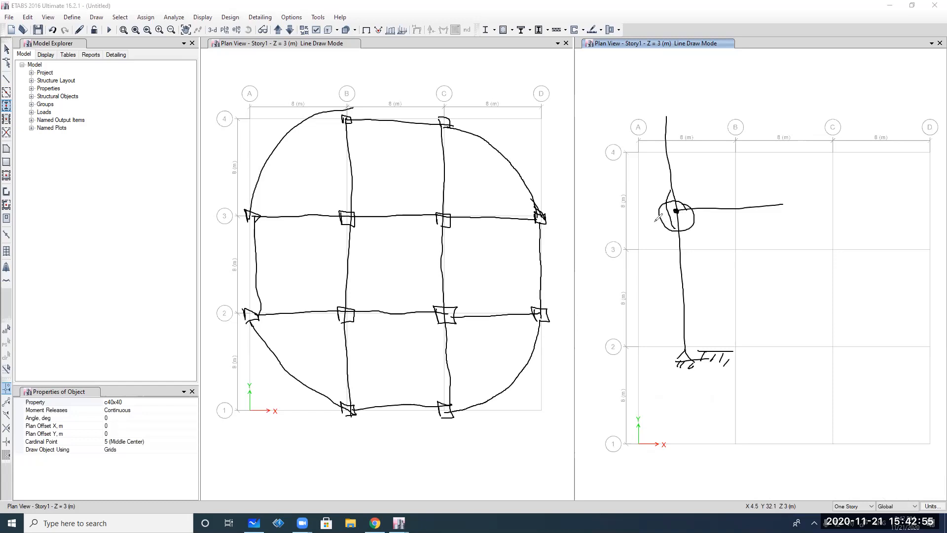
pyautogui.click(633, 68)
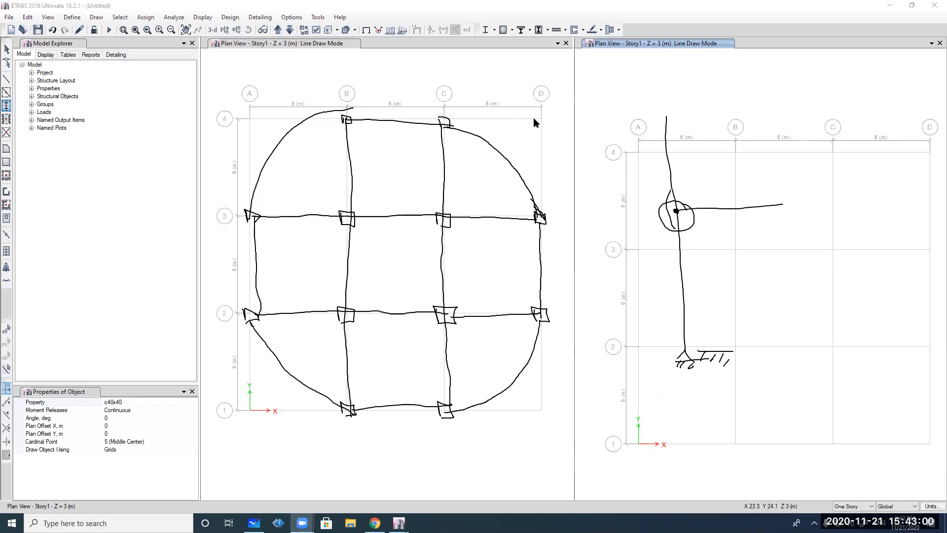
# Examine the moment release options for the c40x40 column and leave it on Continuous
pyautogui.click(144, 411)
pyautogui.click(194, 410)
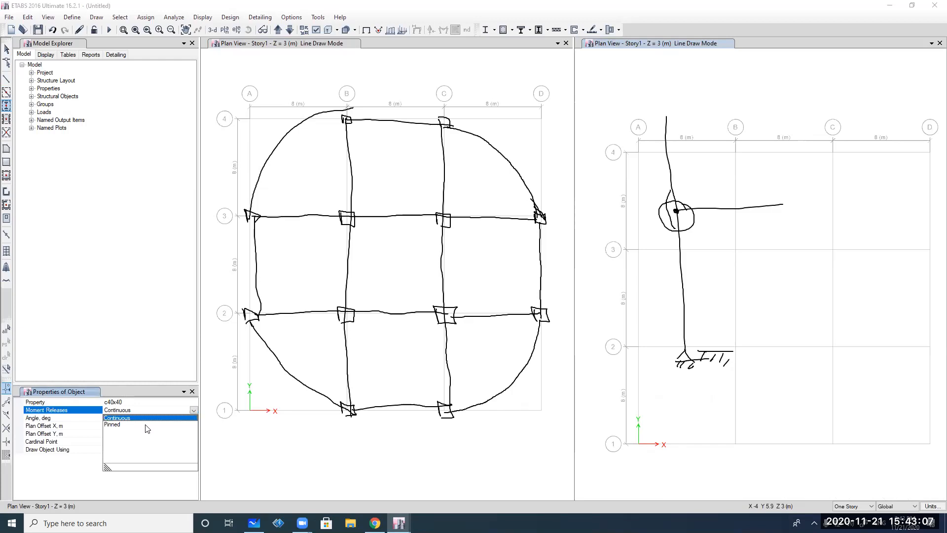
pyautogui.click(134, 350)
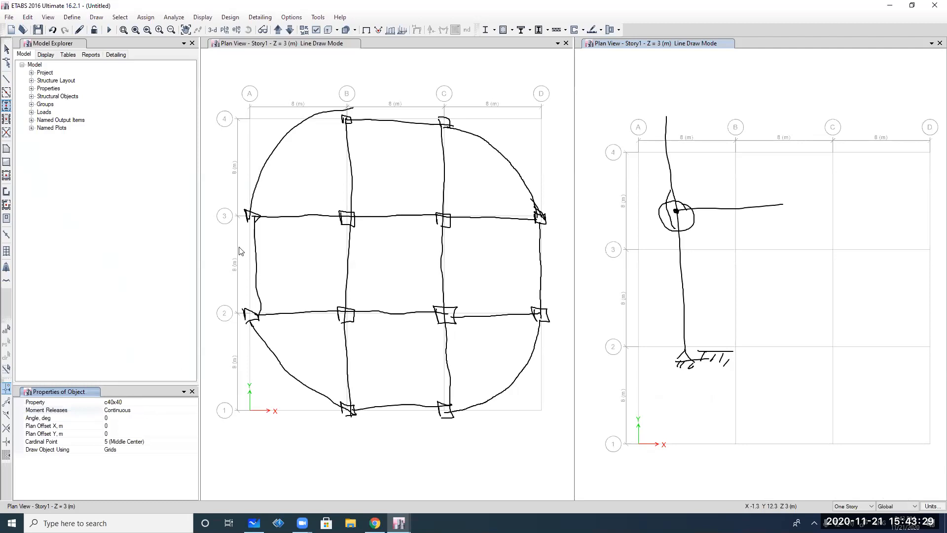
# Place c40x40 columns at A-3, A-2, D-3, D-2 and every intersection on grids B and C, following the sketched layout
pyautogui.click(249, 216)
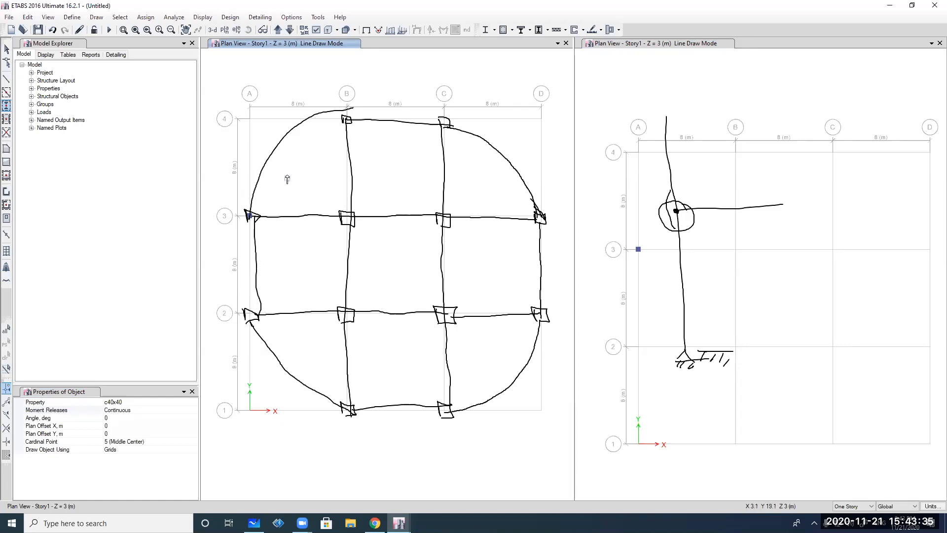
pyautogui.moveTo(302, 96); pyautogui.dragTo(476, 466)
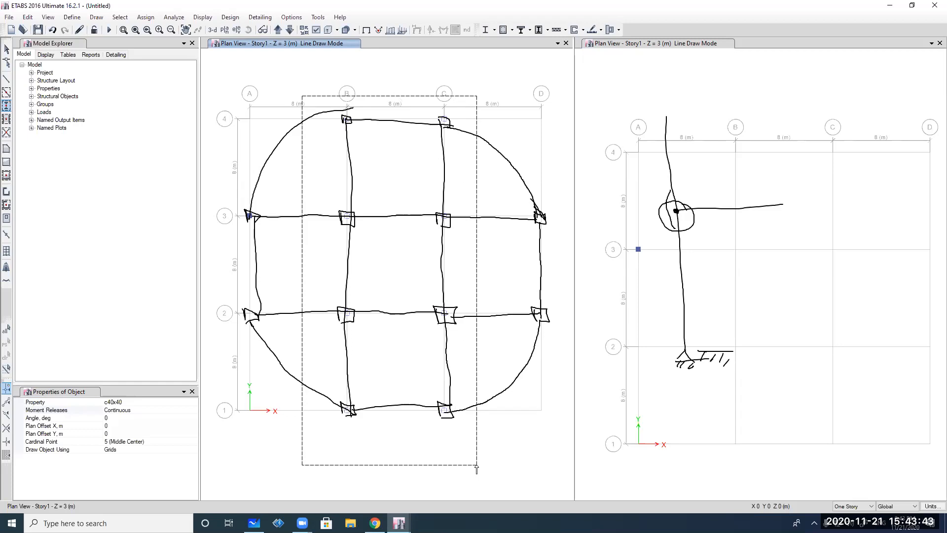
pyautogui.moveTo(476, 467); pyautogui.dragTo(476, 466)
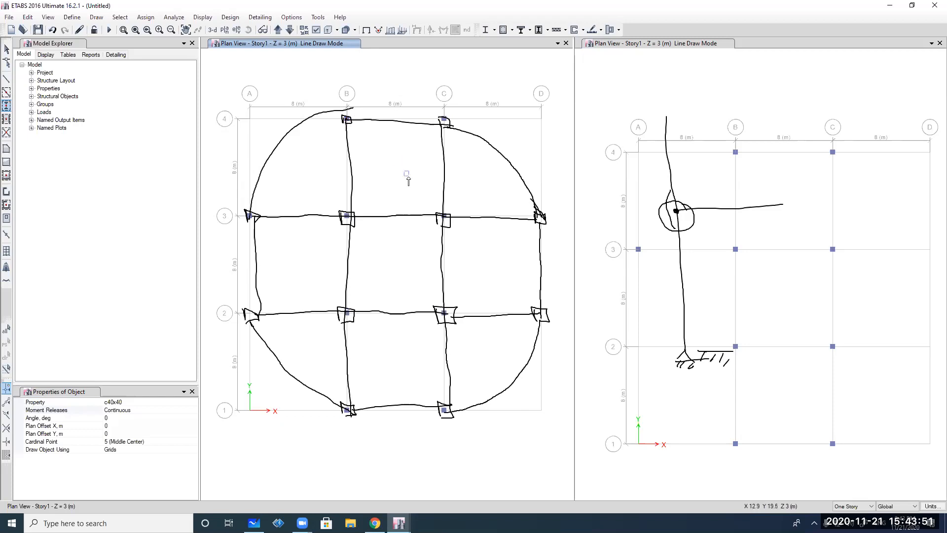
pyautogui.moveTo(503, 203); pyautogui.dragTo(557, 346)
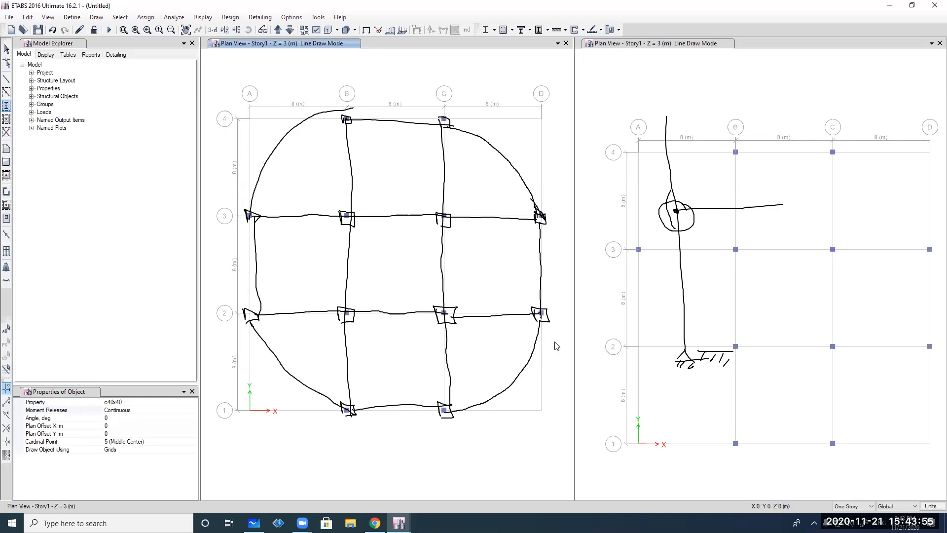
pyautogui.click(250, 314)
pyautogui.press('Escape')
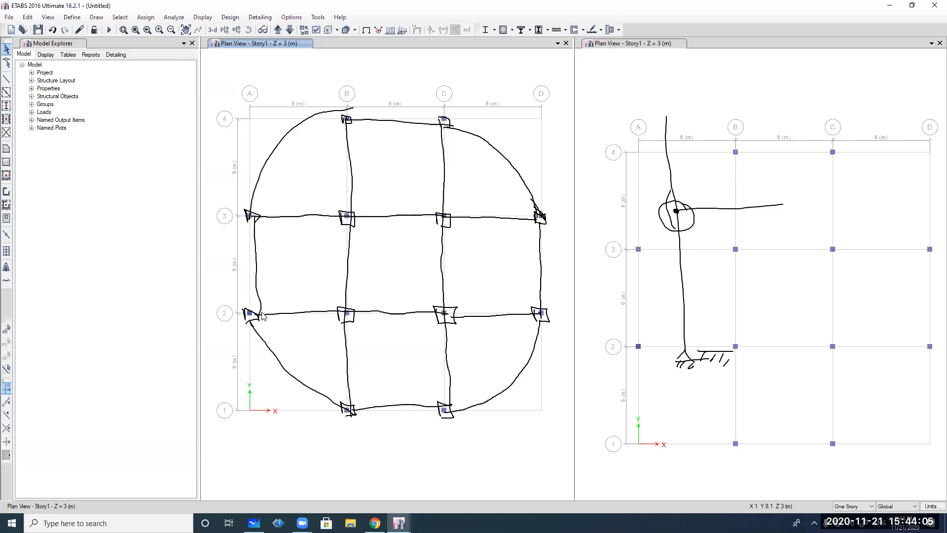
# Start drawing beams along the grids, keep the line type as Frame, and set the beam property to v30x60
pyautogui.click(6, 92)
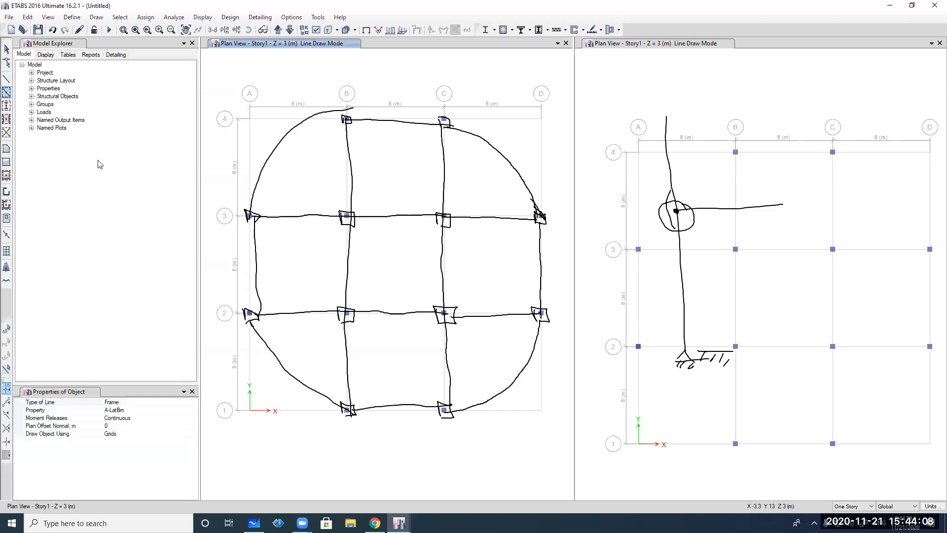
pyautogui.click(128, 410)
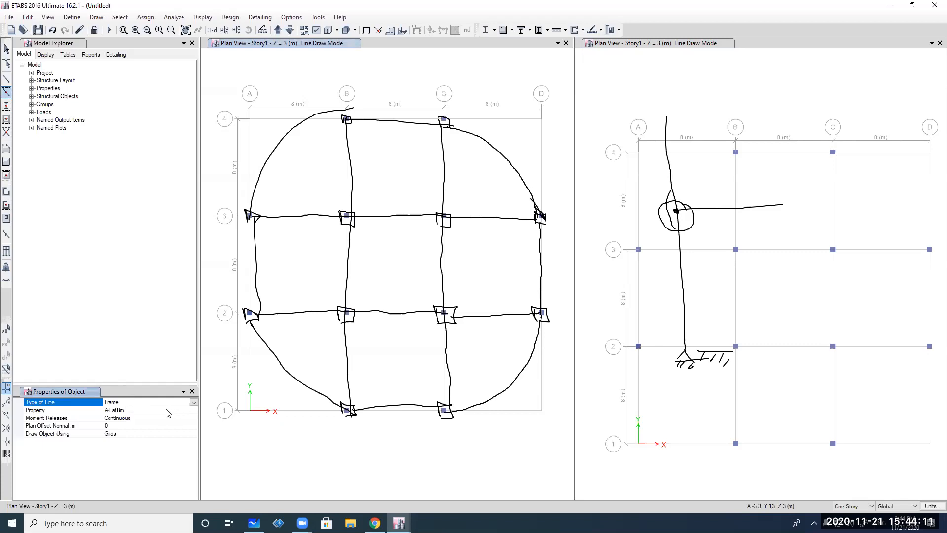
pyautogui.click(193, 402)
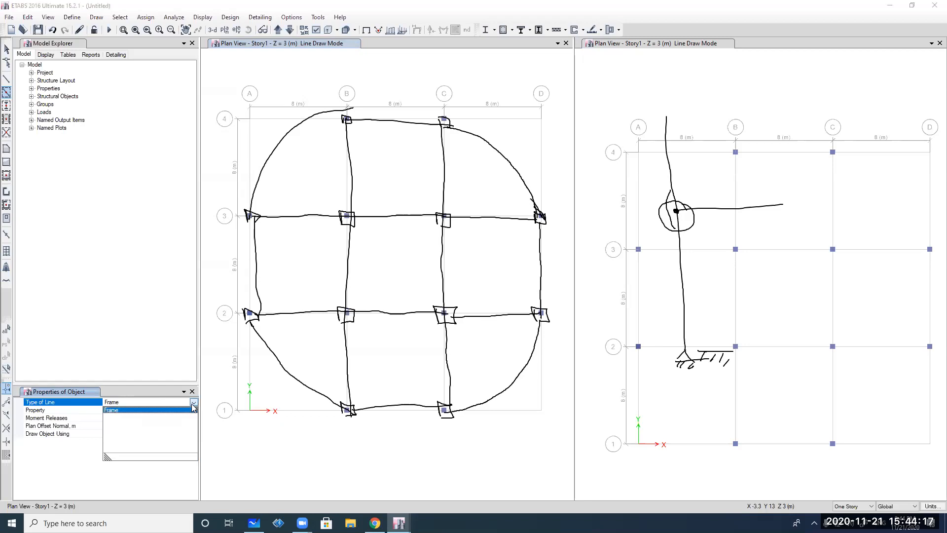
pyautogui.click(193, 408)
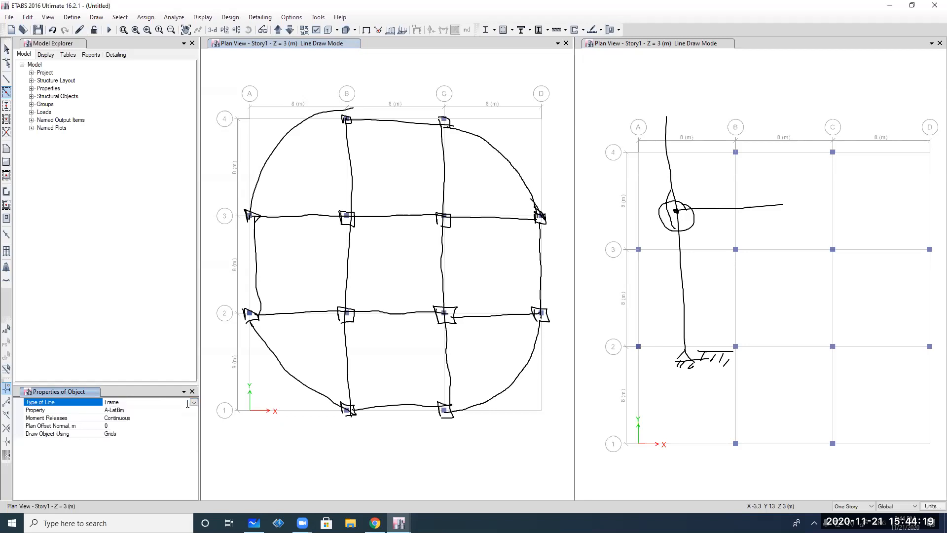
pyautogui.click(8, 81)
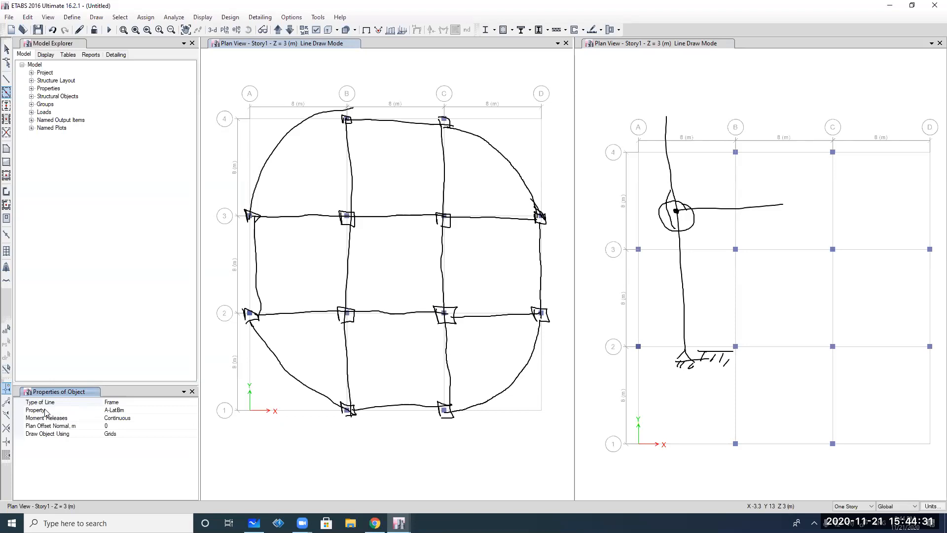
pyautogui.click(144, 411)
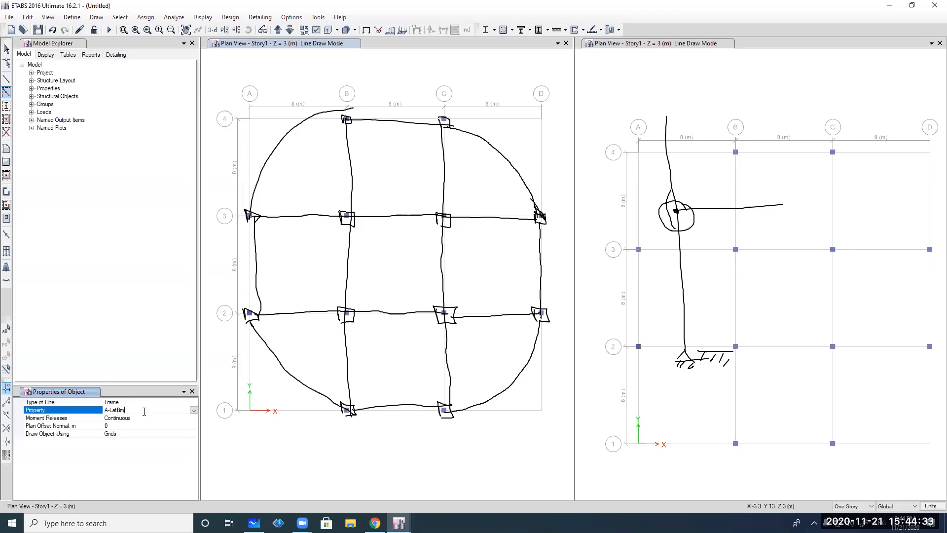
pyautogui.click(192, 410)
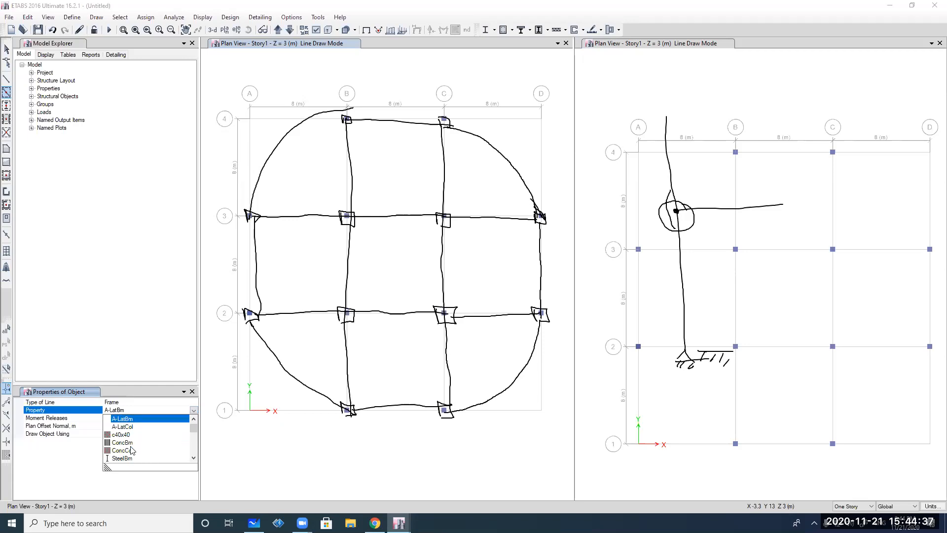
pyautogui.scroll(-2, 131, 450)
pyautogui.click(131, 450)
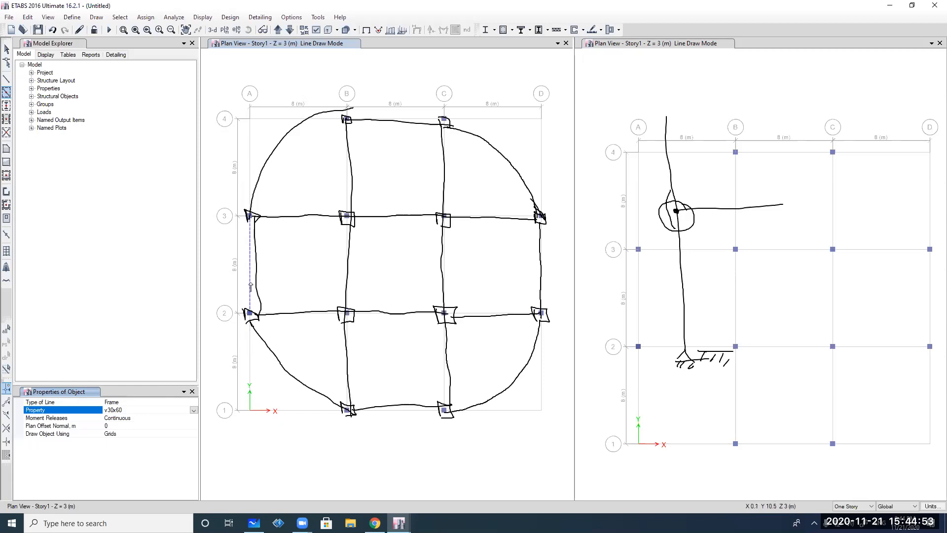
# Place v30x60 beams along the full column lines of grids 2, B, C and 3 on Story1
pyautogui.moveTo(237, 295)
pyautogui.mouseDown()
pyautogui.moveTo(296, 329)
pyautogui.moveTo(445, 371)
pyautogui.moveTo(543, 364)
pyautogui.mouseUp()
pyautogui.moveTo(339, 106); pyautogui.dragTo(378, 428)
pyautogui.moveTo(433, 105); pyautogui.dragTo(466, 454)
pyautogui.moveTo(238, 199); pyautogui.dragTo(571, 253)
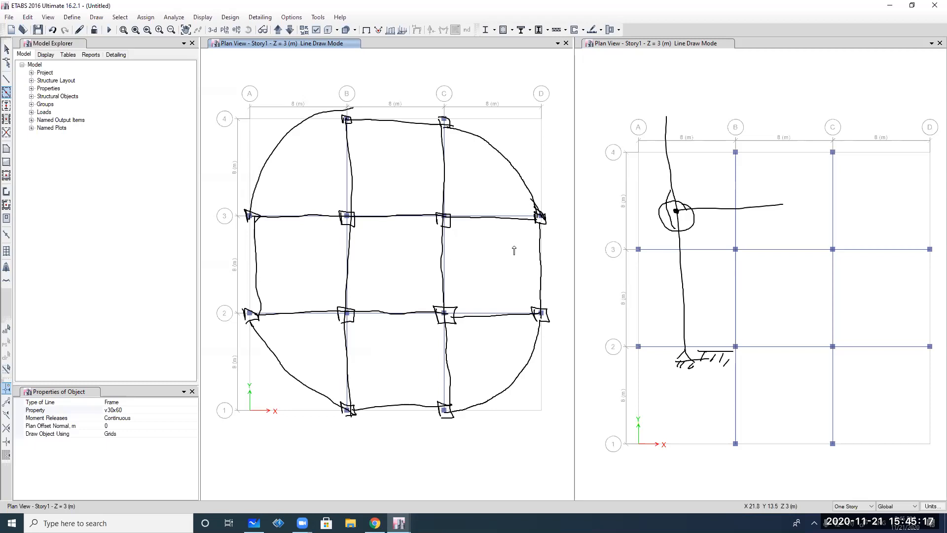
# Start drawing individual frame lines between points and set their property to v30x60
pyautogui.click(8, 80)
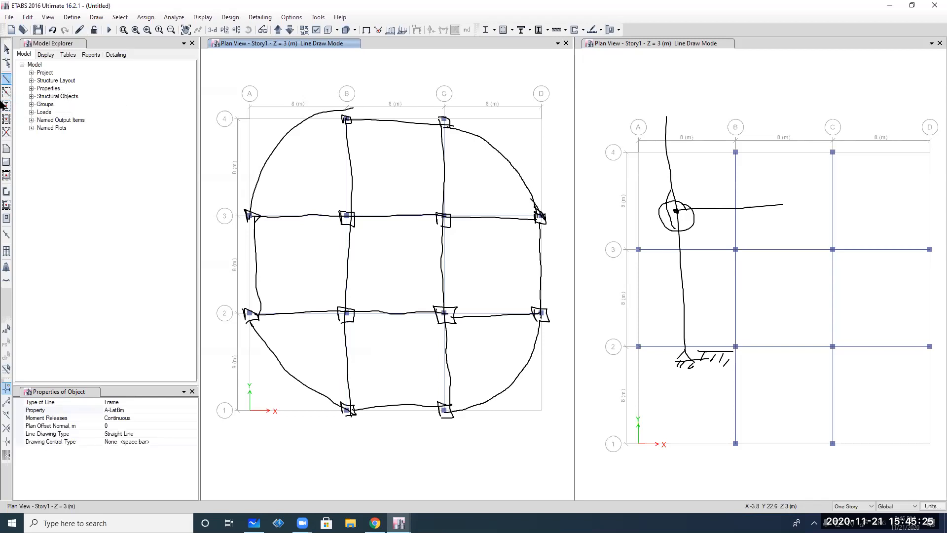
pyautogui.click(128, 411)
pyautogui.click(194, 411)
pyautogui.press('v')
pyautogui.press('Return')
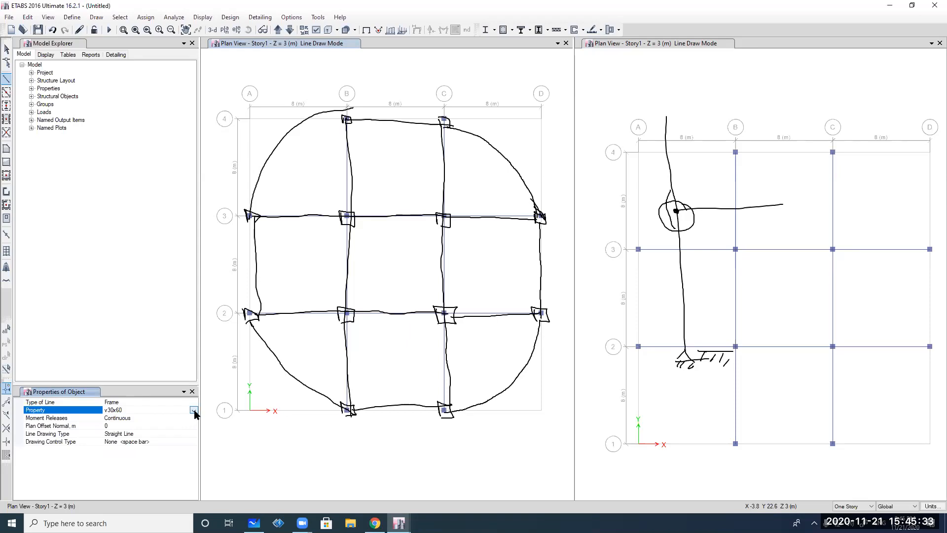
pyautogui.click(194, 411)
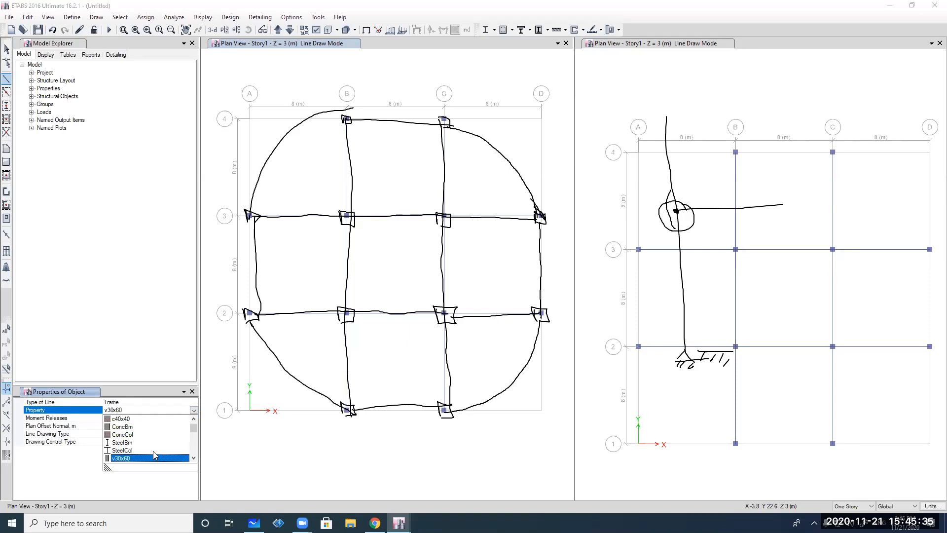
pyautogui.click(133, 477)
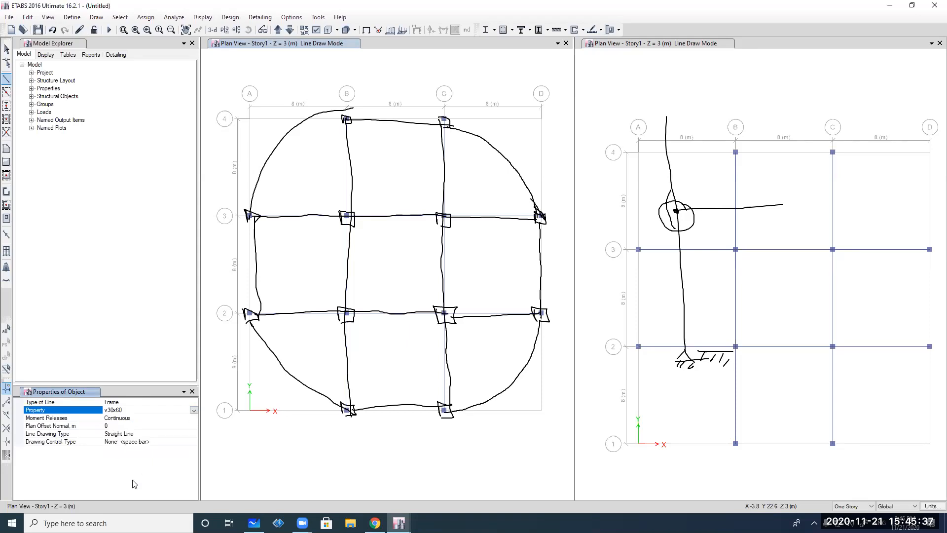
# Set the line drawing type to Arc (3 Points) and try a curved beam from C-4 through the sketched edge
pyautogui.click(125, 434)
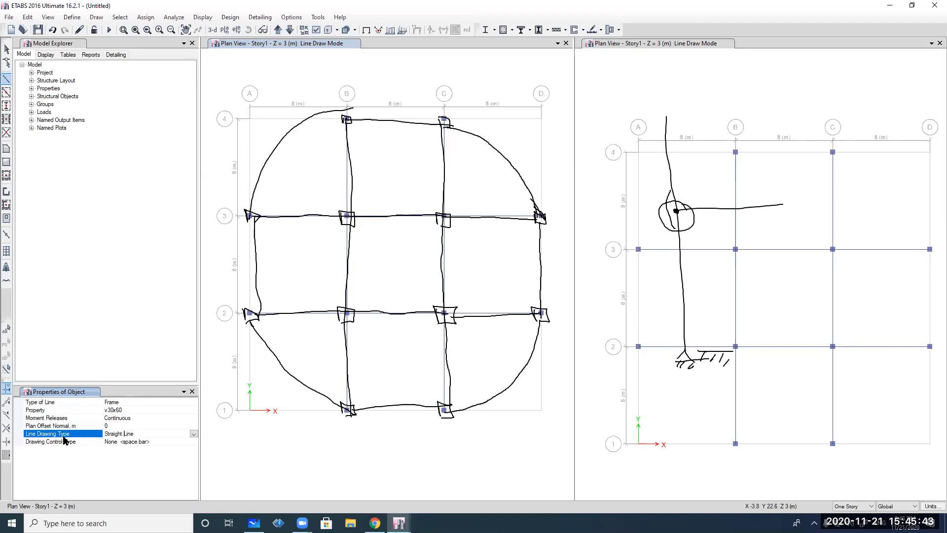
pyautogui.click(193, 434)
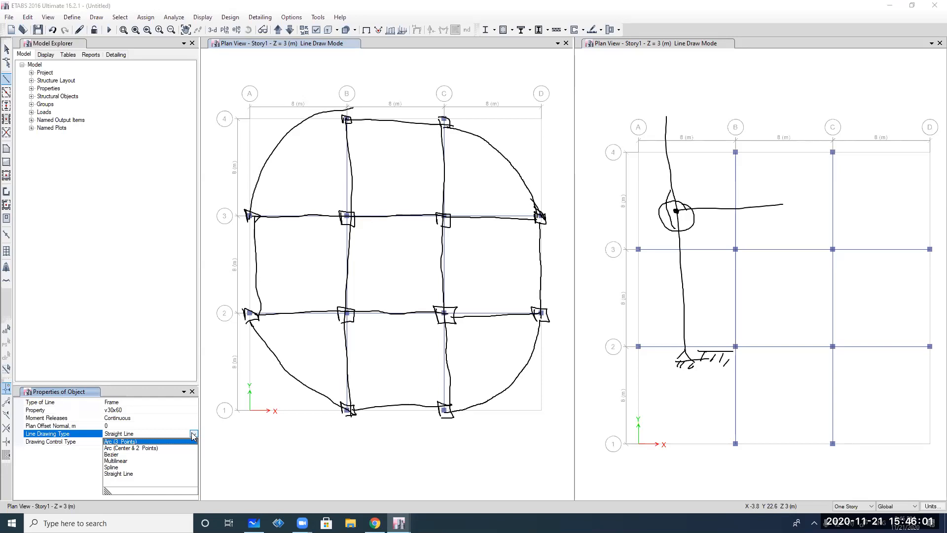
pyautogui.click(132, 442)
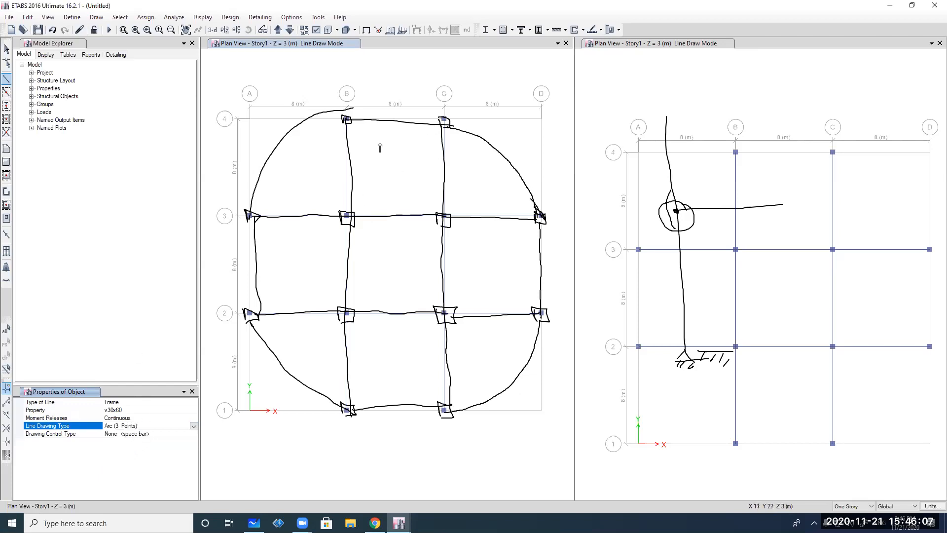
pyautogui.click(347, 119)
pyautogui.click(443, 119)
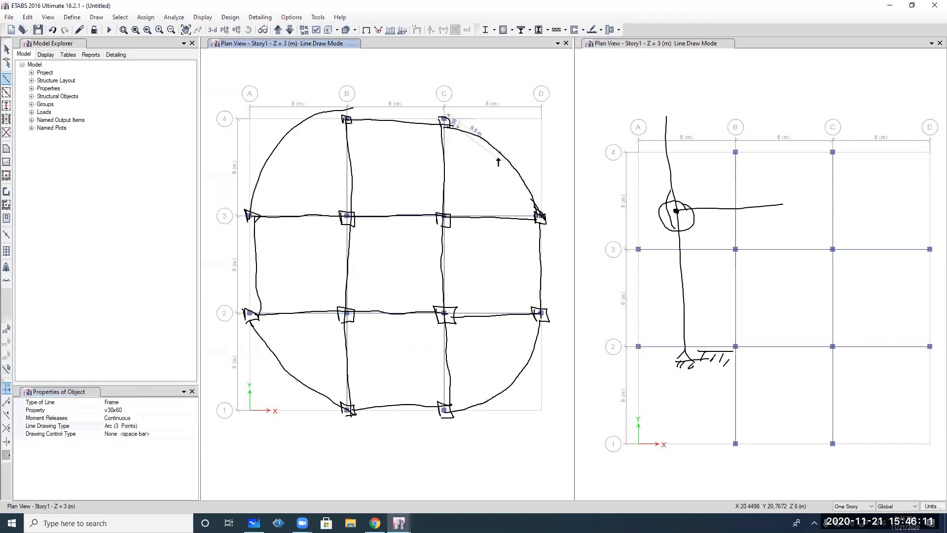
pyautogui.click(505, 163)
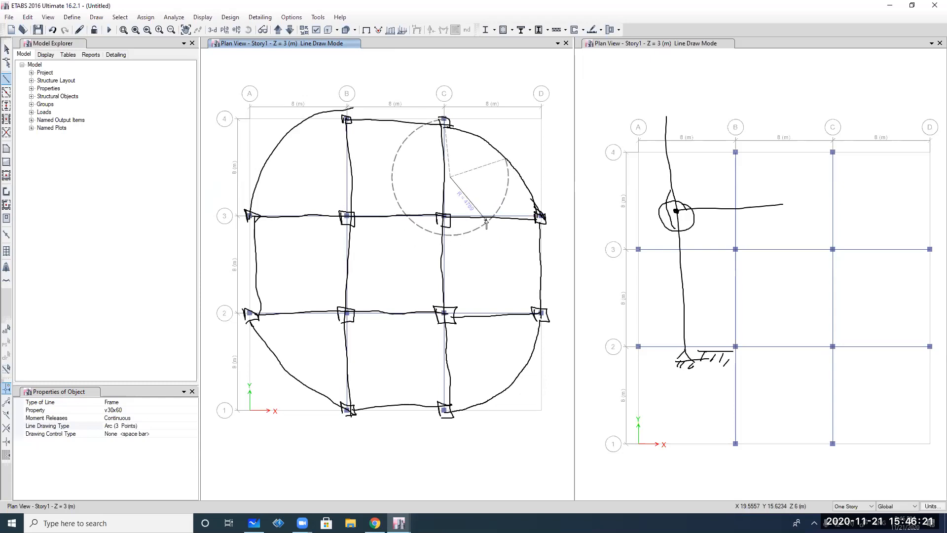
pyautogui.press('Escape')
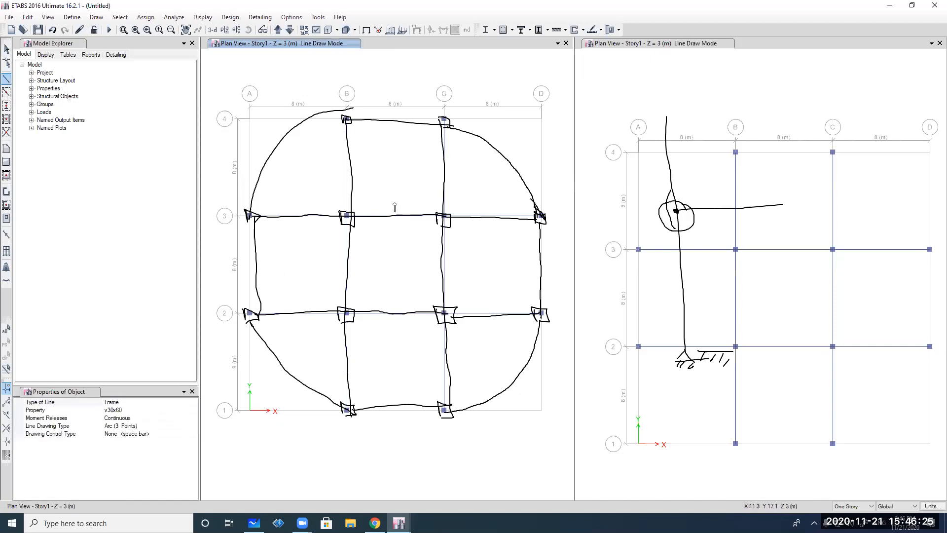
# Try a three-point arc beam starting at D-3 along the sketched edge, and undo it
pyautogui.click(540, 217)
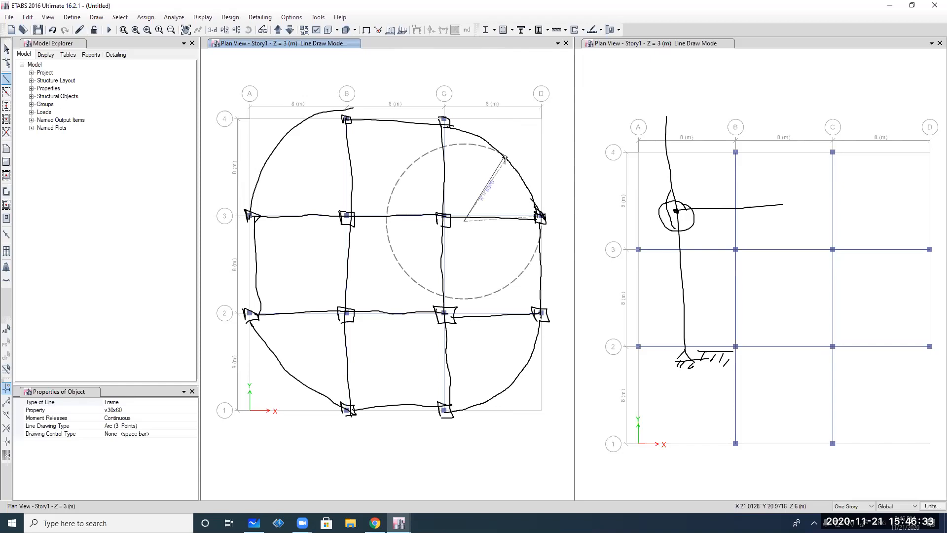
pyautogui.click(517, 152)
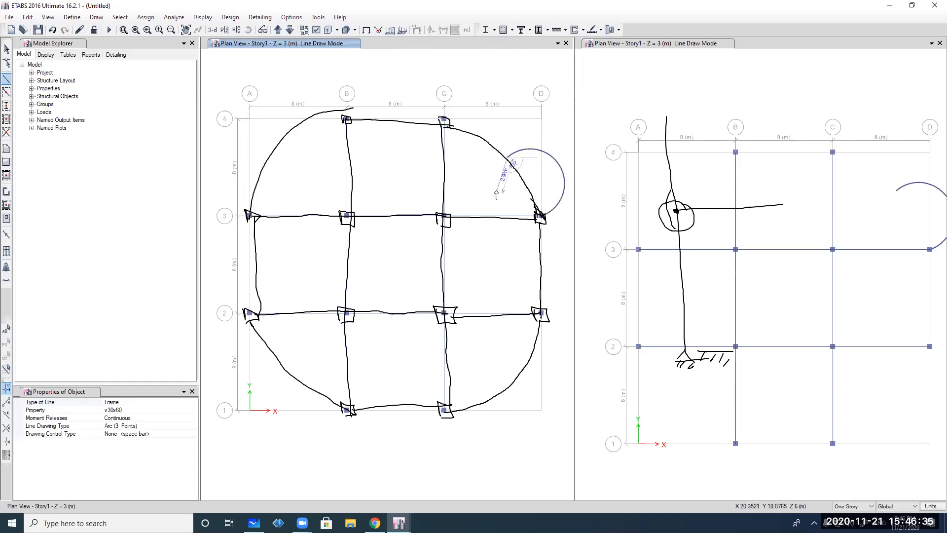
pyautogui.hotkey('ctrl', 'z')
pyautogui.press('Escape')
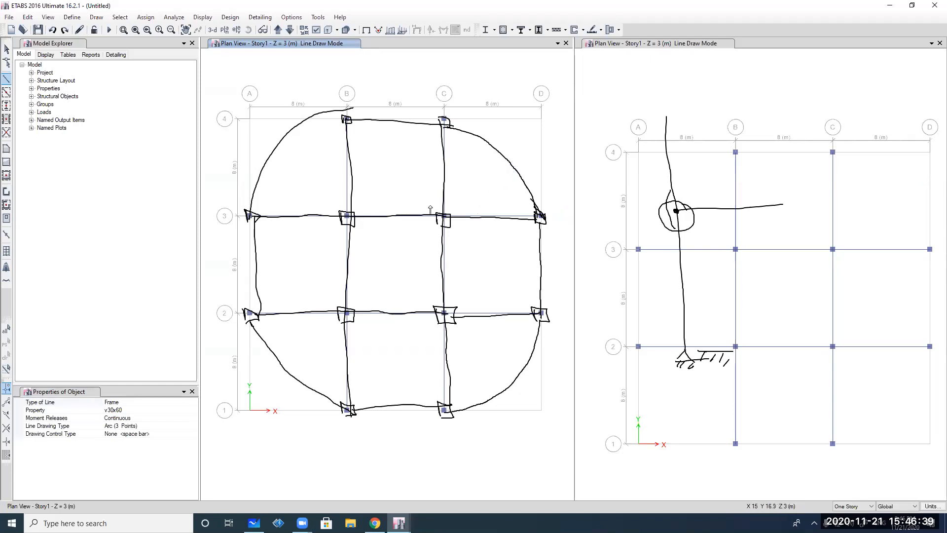
# Try an Arc (Center & 2 Points) beam centred on D-3 and starting at C-4
pyautogui.click(136, 427)
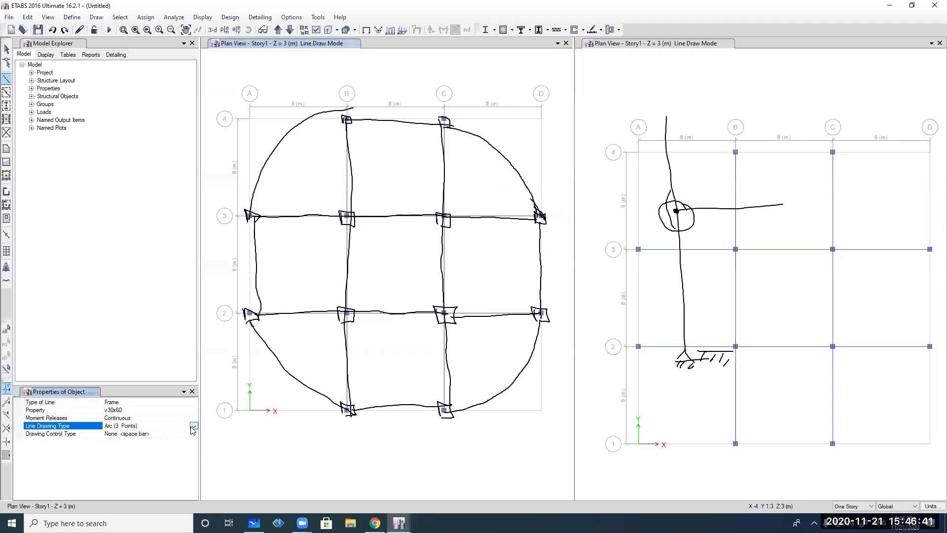
pyautogui.click(193, 426)
pyautogui.click(147, 444)
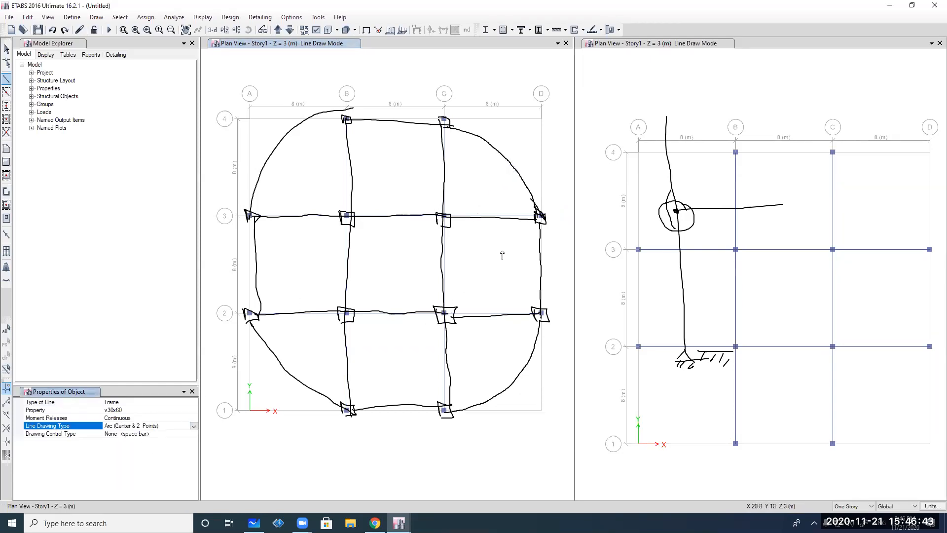
pyautogui.click(541, 215)
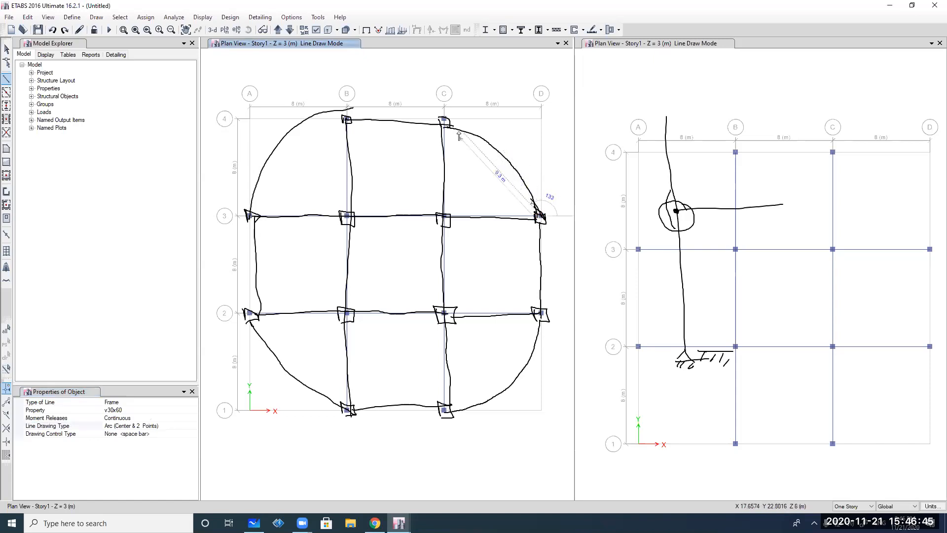
pyautogui.click(444, 119)
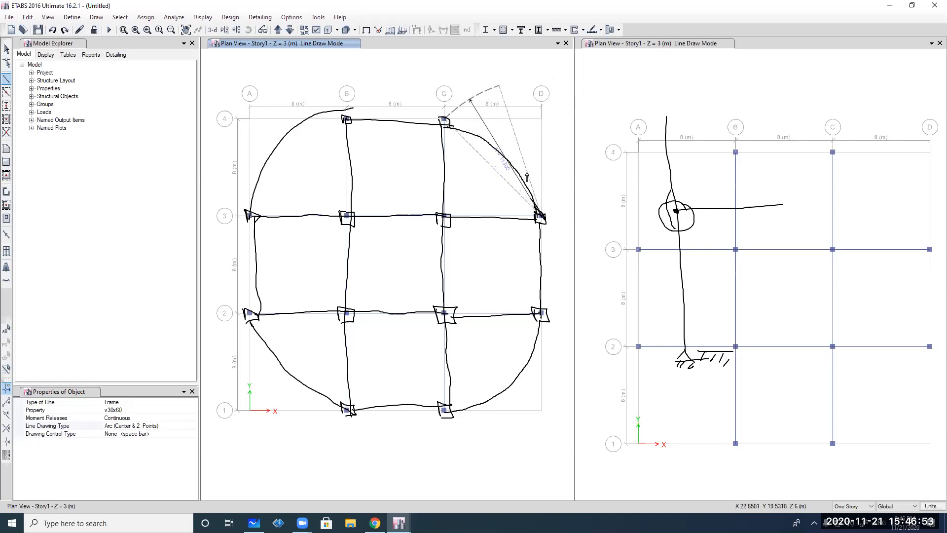
pyautogui.press('Escape')
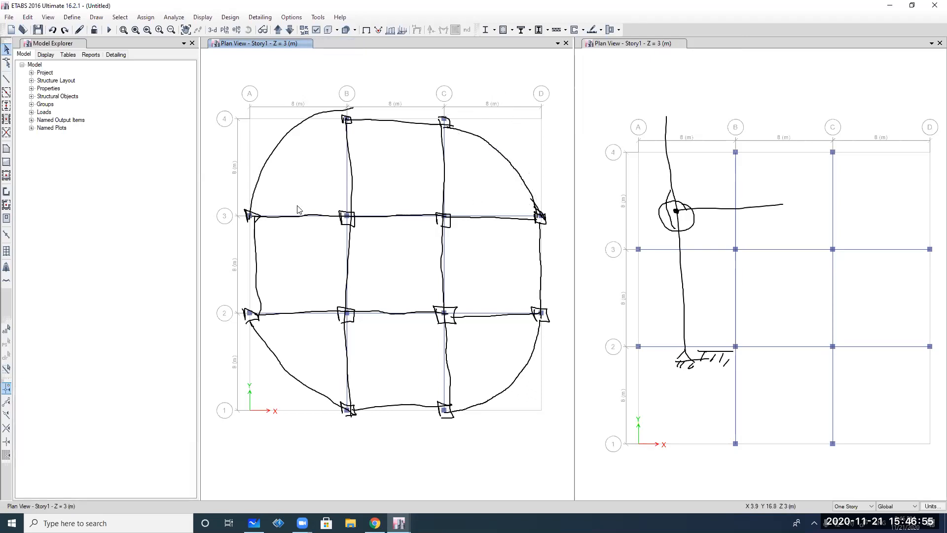
# Draw a v30x60 curved beam from C-4 to D-3 as an Arc (Center & 2 Points) centred on C-3
pyautogui.click(6, 78)
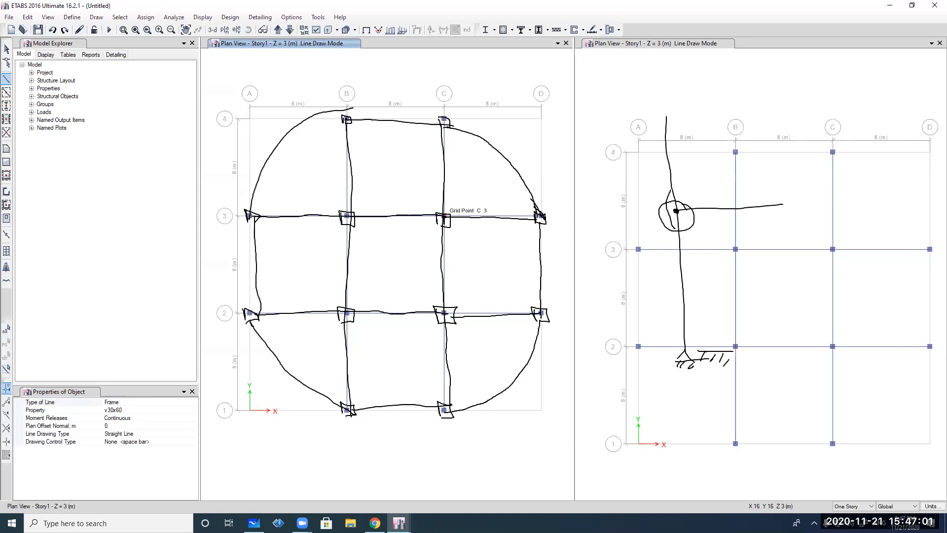
pyautogui.click(147, 434)
pyautogui.click(194, 434)
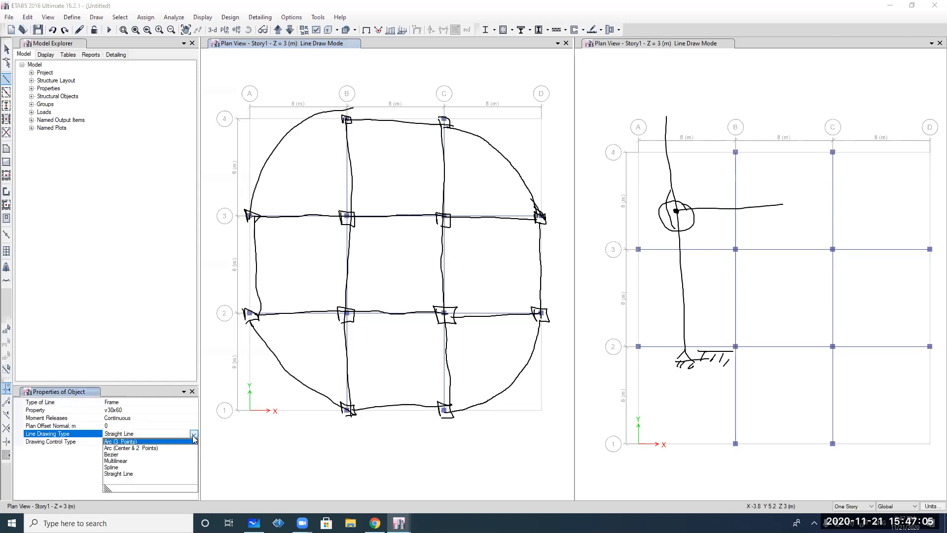
pyautogui.click(160, 448)
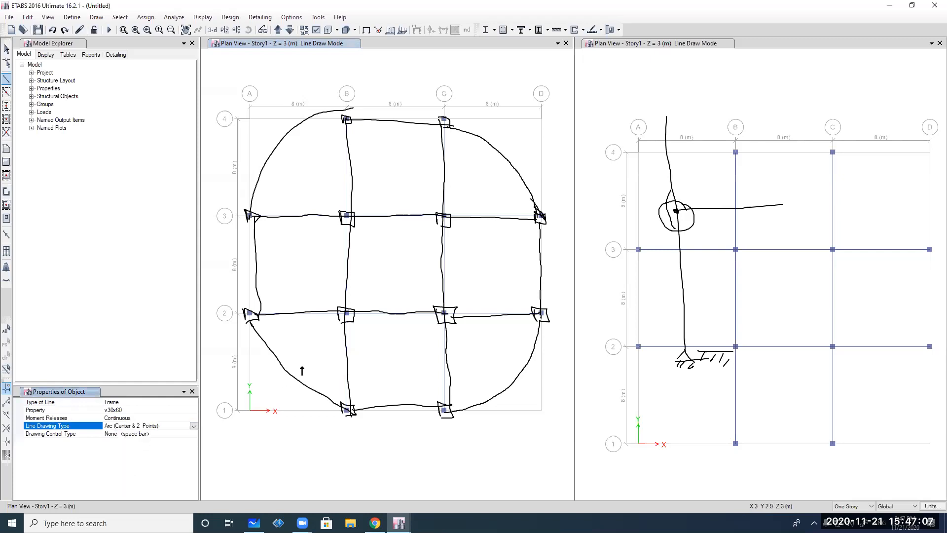
pyautogui.click(444, 215)
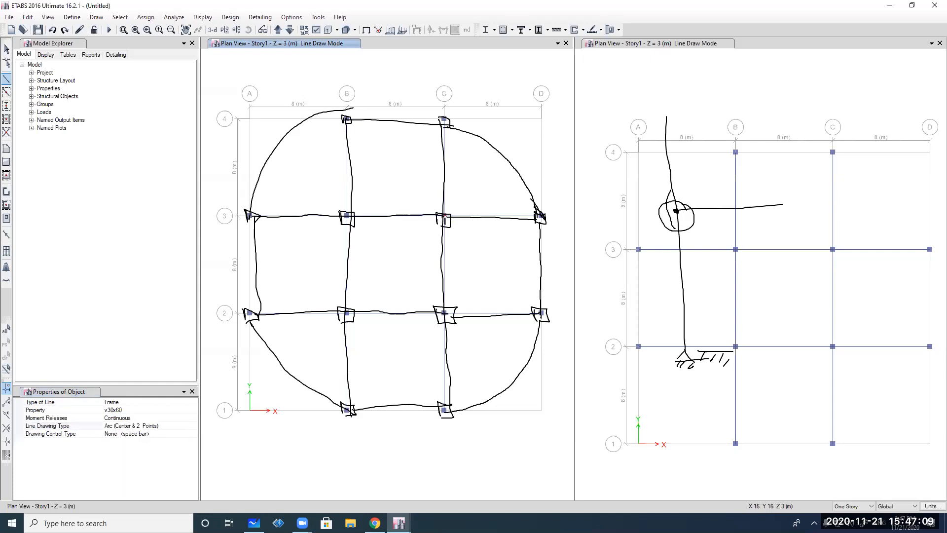
pyautogui.click(444, 121)
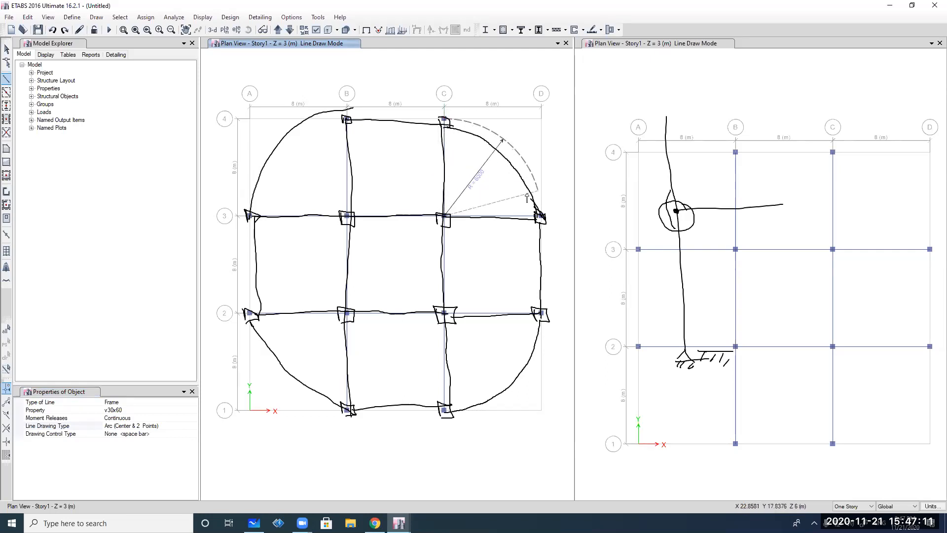
pyautogui.click(540, 216)
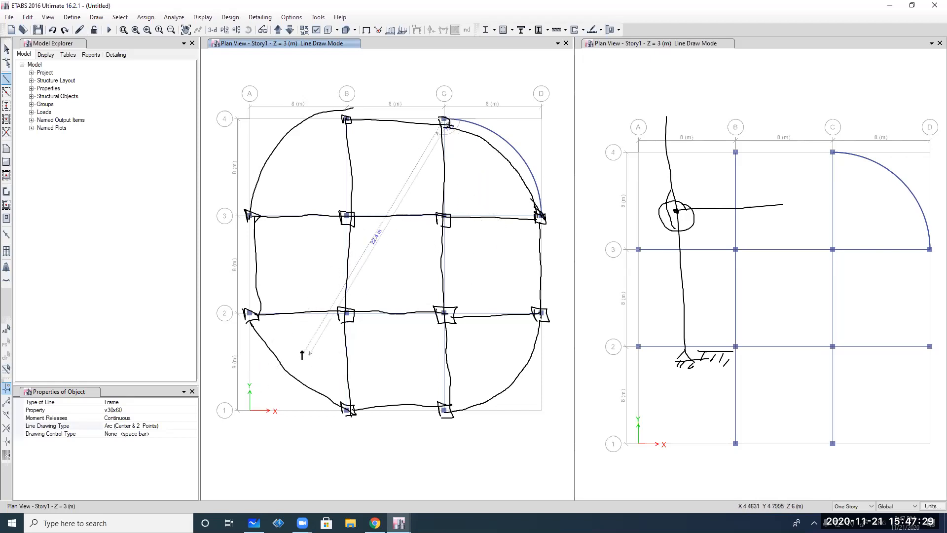
pyautogui.press('Escape')
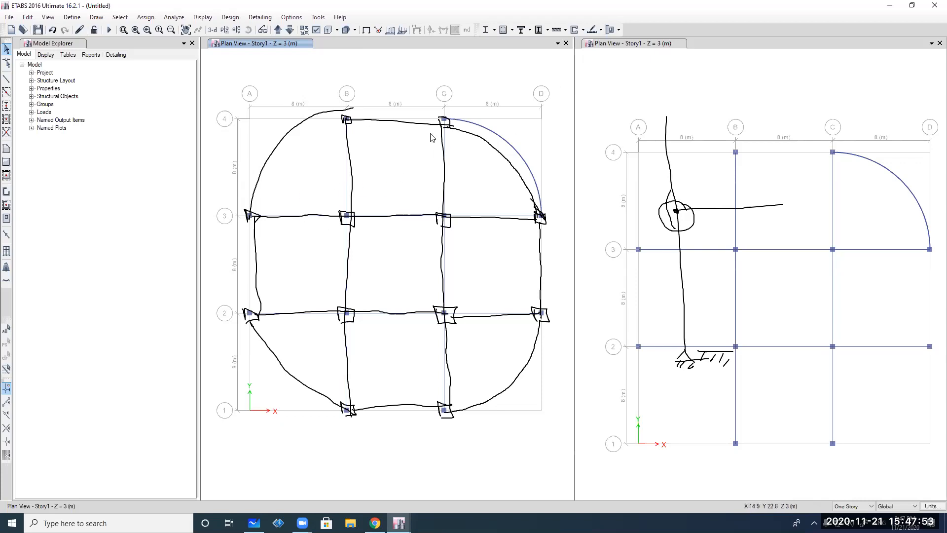
pyautogui.click(714, 45)
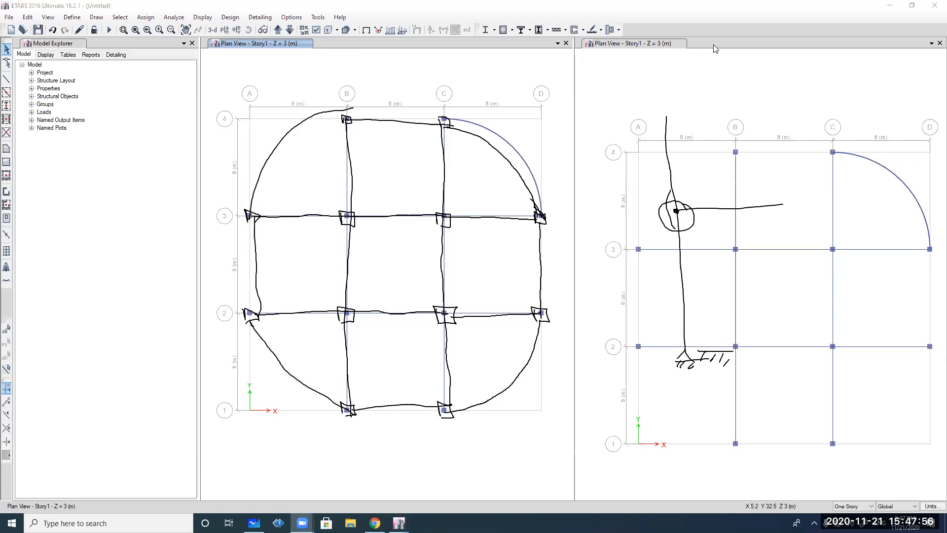
# Draw straight v30x60 beams on grids A and D between grids 2 and 3, clearing the screen sketches first
pyautogui.click(566, 47)
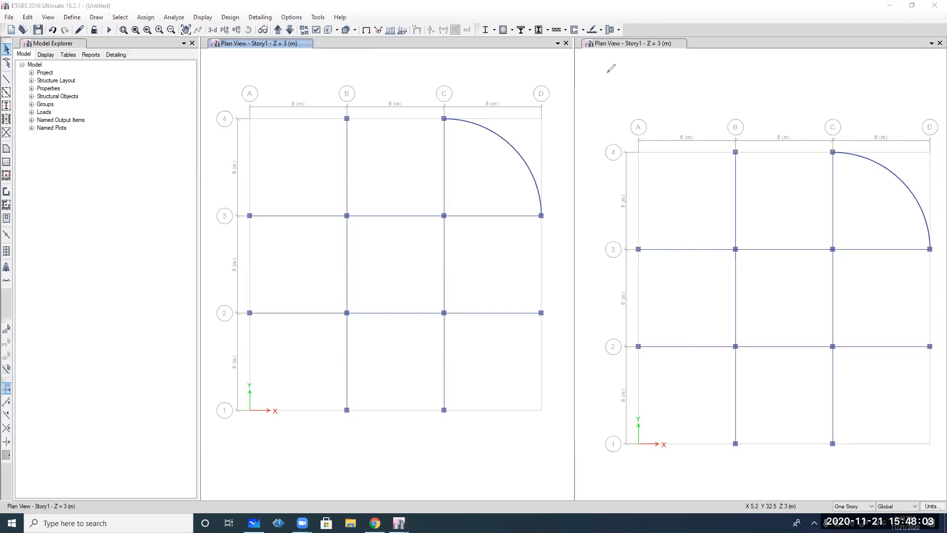
pyautogui.click(7, 80)
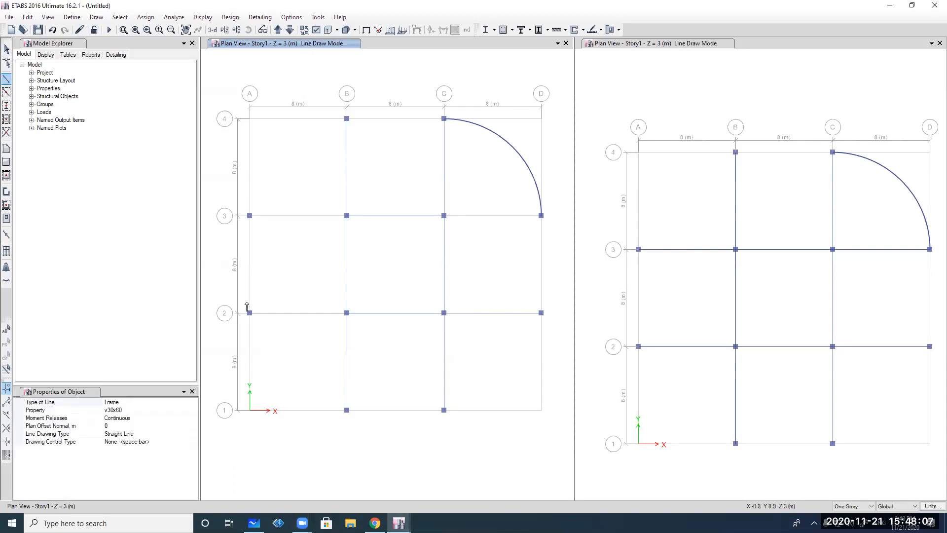
pyautogui.click(6, 92)
pyautogui.click(273, 278)
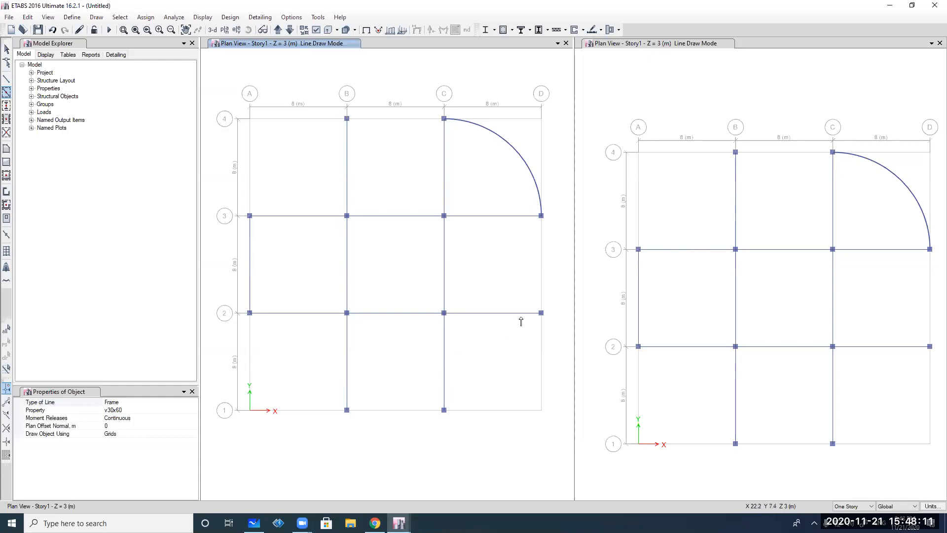
pyautogui.click(543, 280)
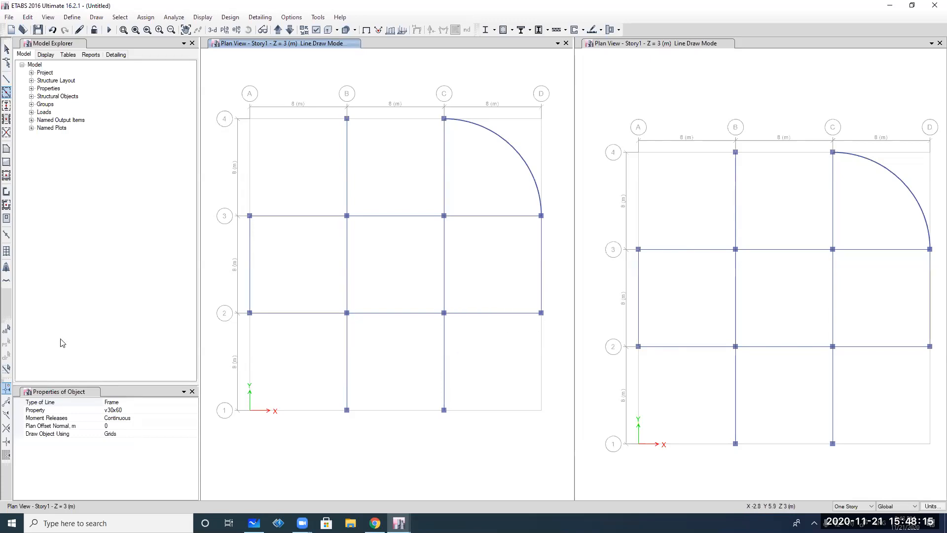
# Draw a v30x60 curved beam from A-3 to B-4 as an Arc (Center & 2 Points) centred on B-3
pyautogui.click(6, 79)
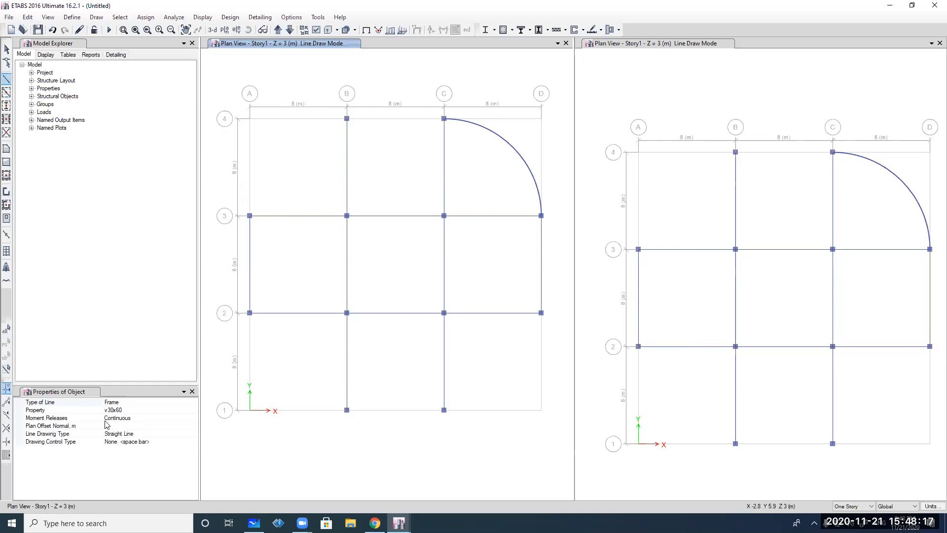
pyautogui.click(138, 434)
pyautogui.click(194, 434)
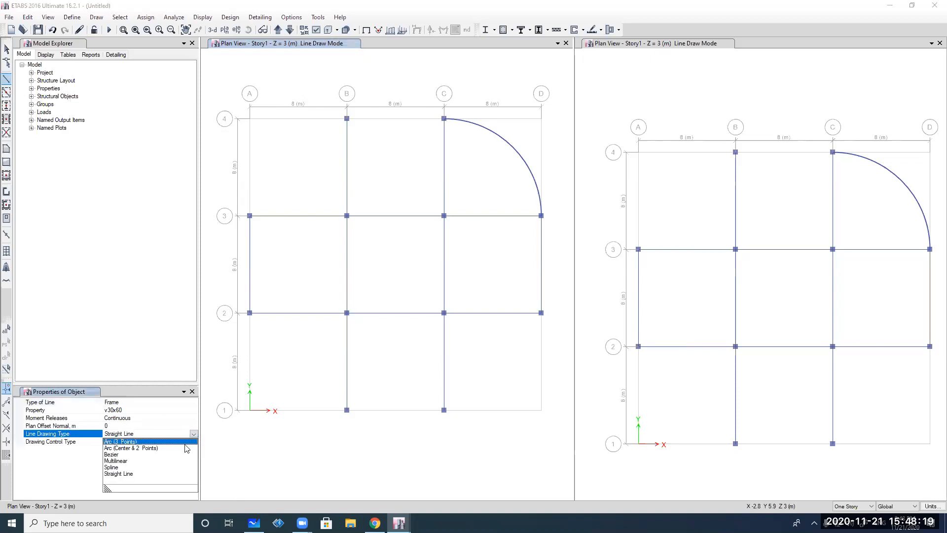
pyautogui.click(143, 450)
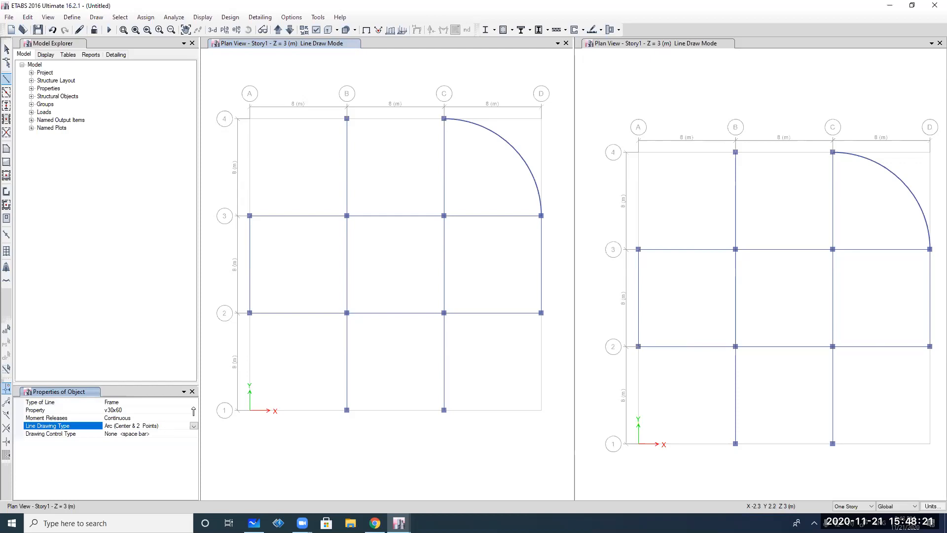
pyautogui.click(347, 216)
pyautogui.click(249, 216)
pyautogui.click(347, 119)
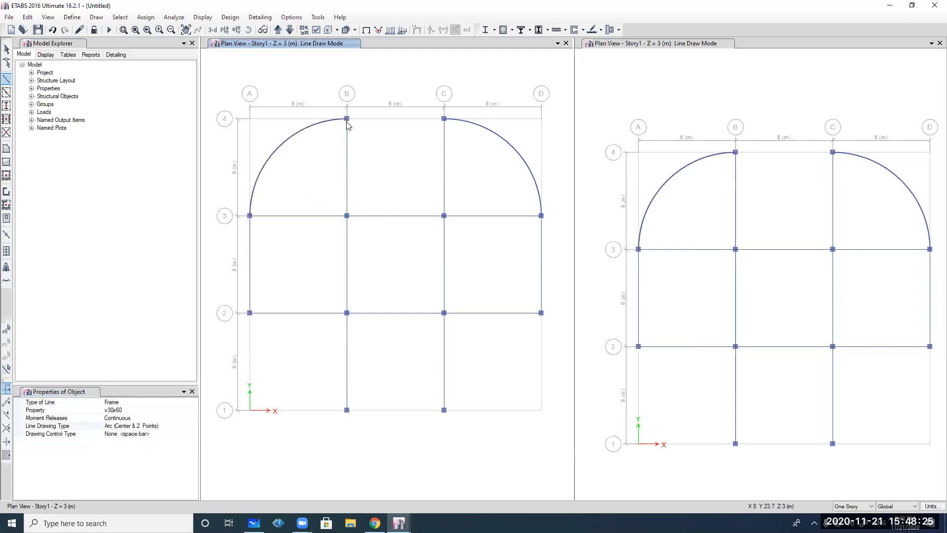
# Draw another curved beam of the same type from A-2 to B-1, centred on B-2
pyautogui.click(347, 313)
pyautogui.click(250, 312)
pyautogui.click(347, 410)
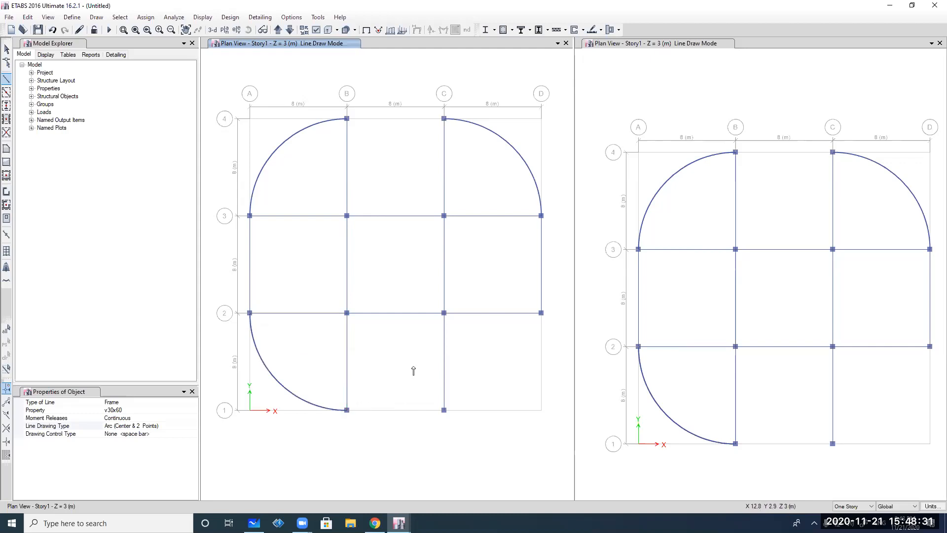
pyautogui.click(443, 312)
pyautogui.click(541, 313)
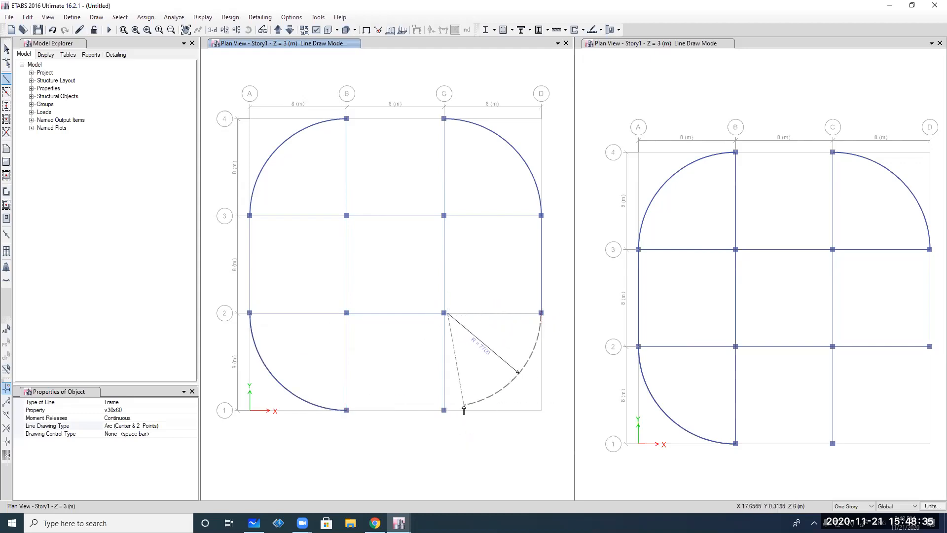
pyautogui.press('Escape')
# Draw a v30x60 curved beam from D-2 to C-1 as an Arc (Center & 2 Points) centred on C-2
pyautogui.click(6, 78)
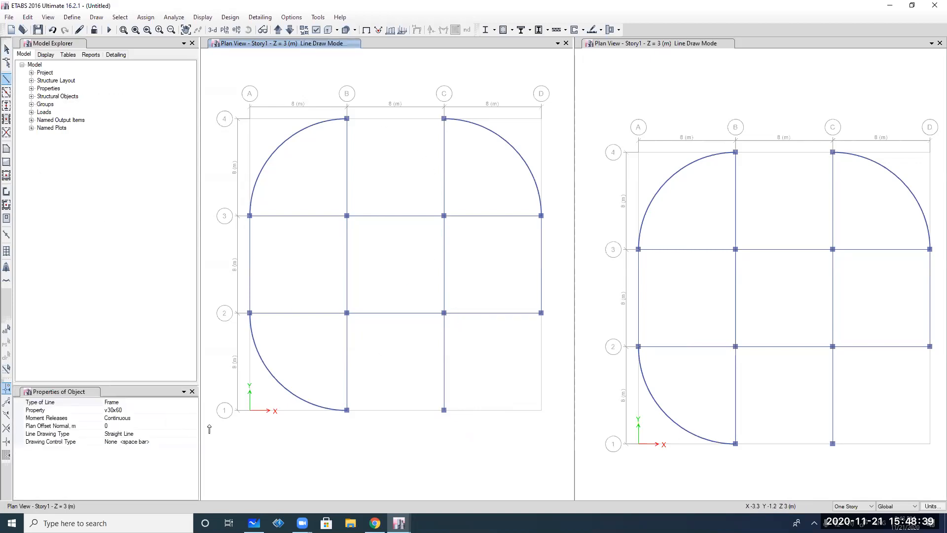
pyautogui.click(131, 433)
pyautogui.click(193, 434)
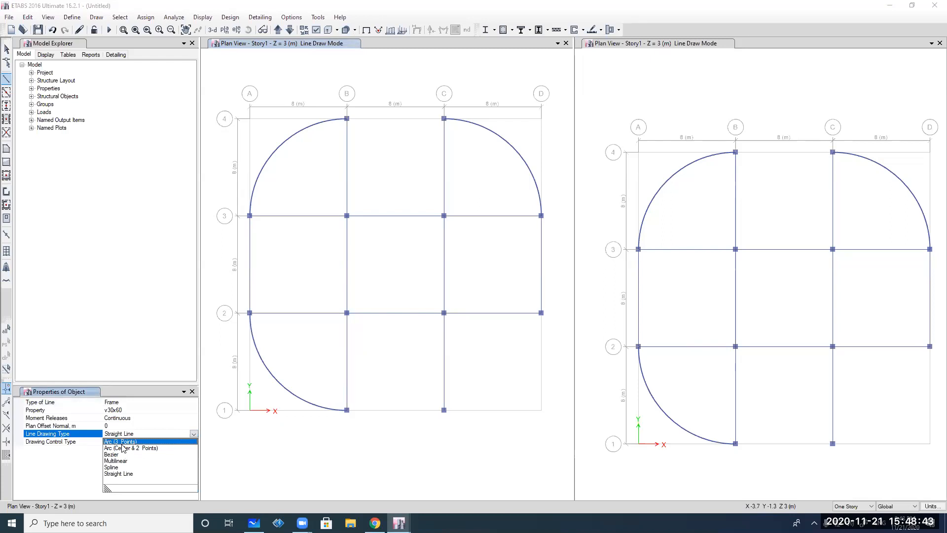
pyautogui.click(124, 448)
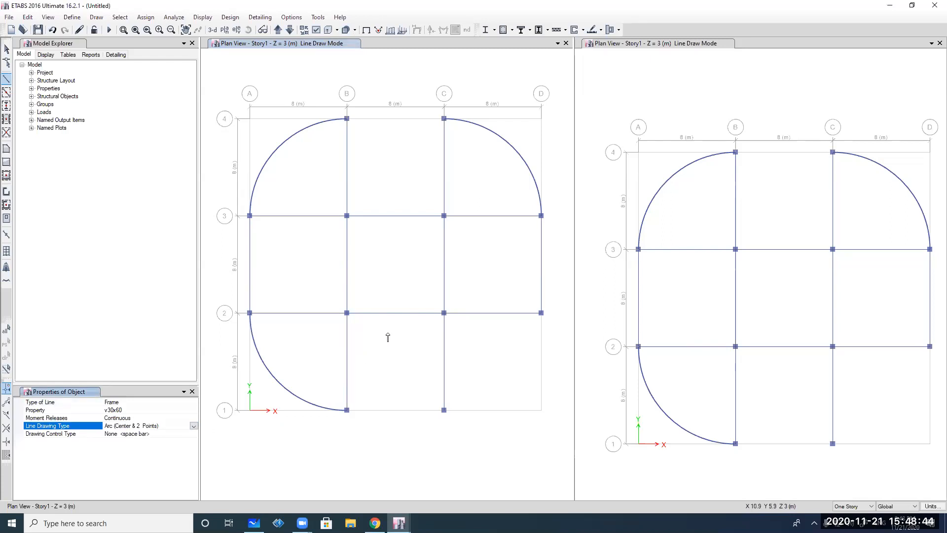
pyautogui.click(443, 314)
pyautogui.click(541, 313)
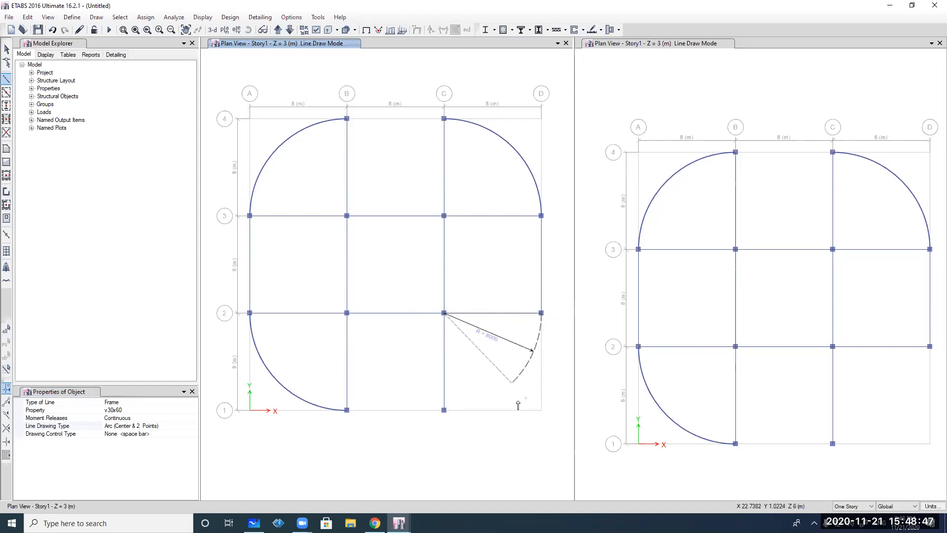
pyautogui.click(444, 409)
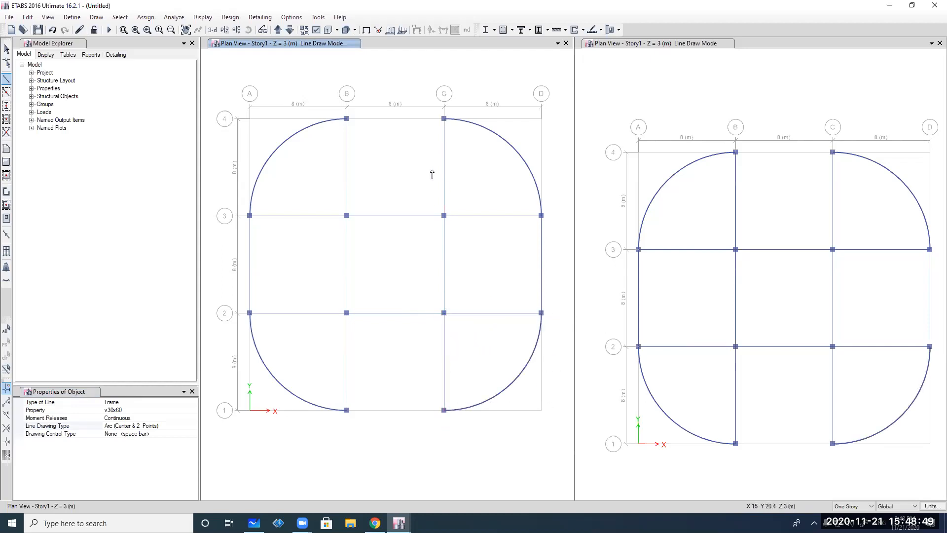
pyautogui.press('Escape')
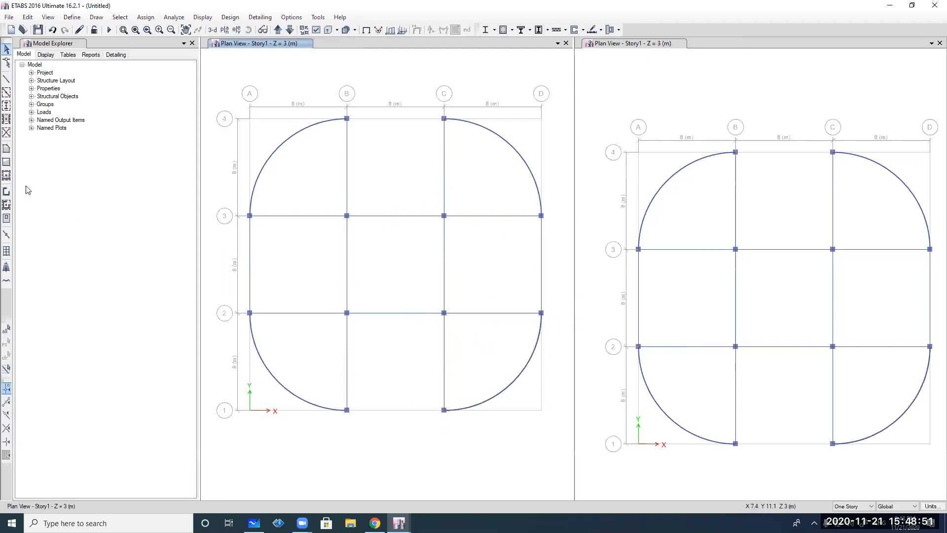
# Draw straight v30x60 beams on grids 1 and 4 between grids B and C
pyautogui.click(7, 79)
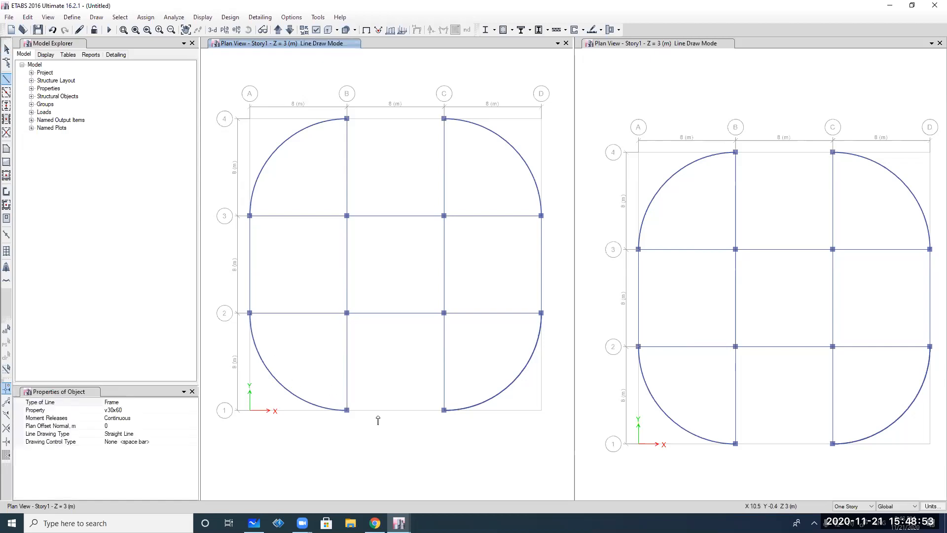
pyautogui.click(6, 91)
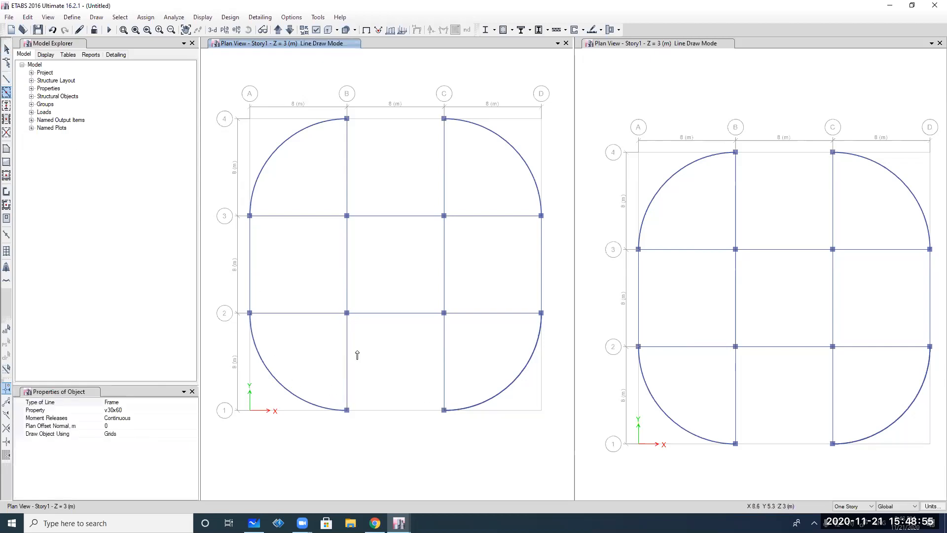
pyautogui.click(387, 410)
pyautogui.click(393, 126)
pyautogui.press('Escape')
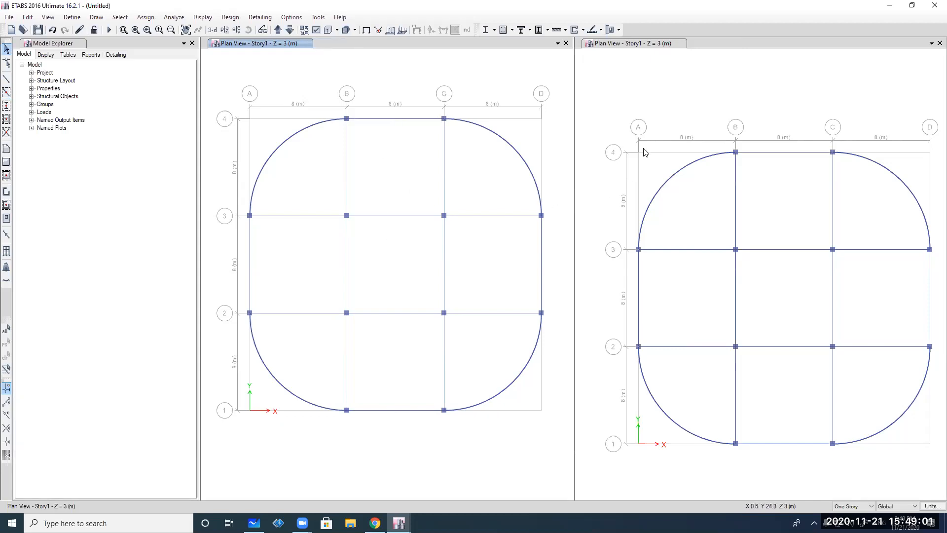
# Change the second plan view to a 3-D view and hide its grid system
pyautogui.click(647, 134)
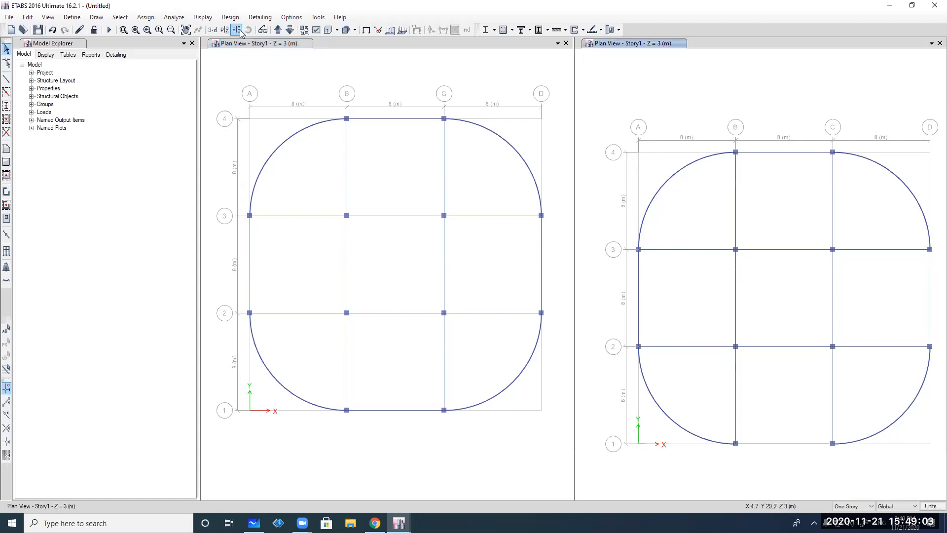
pyautogui.click(213, 29)
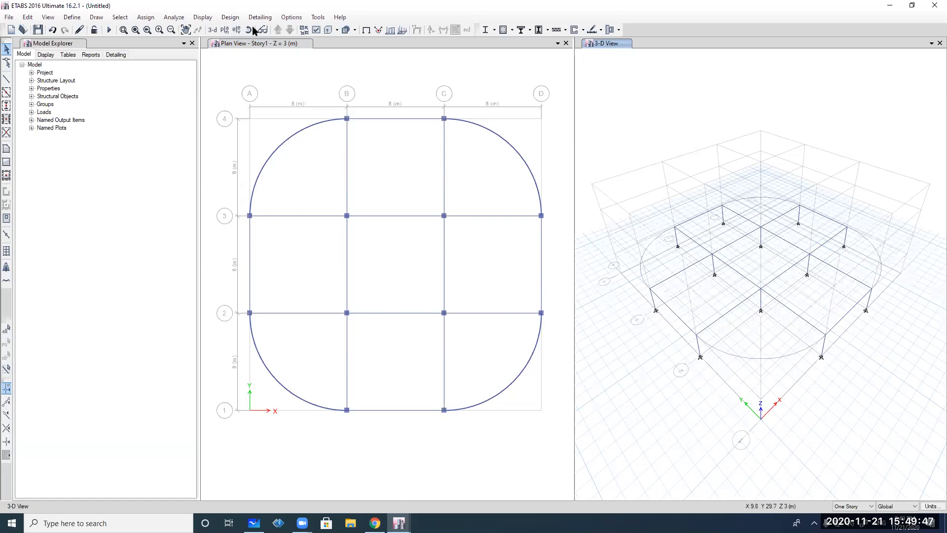
pyautogui.click(50, 17)
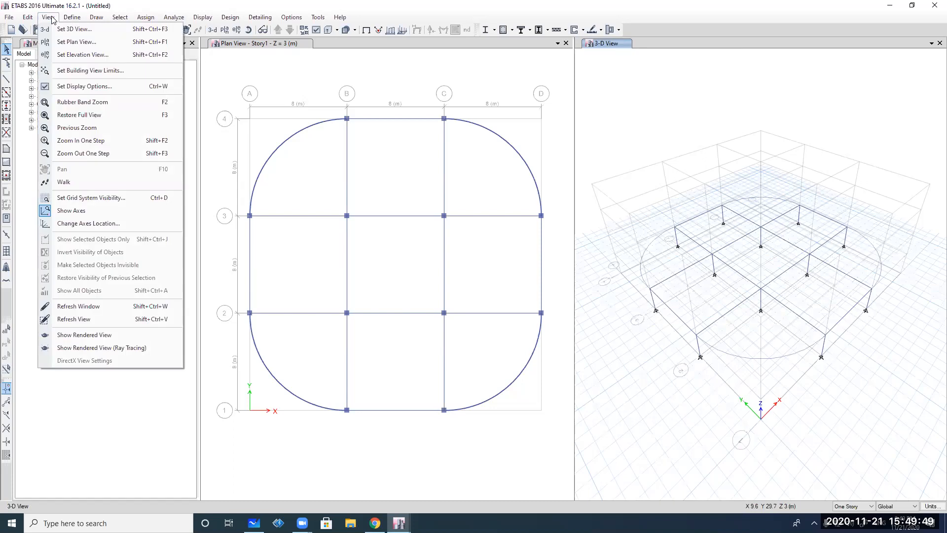
pyautogui.click(85, 200)
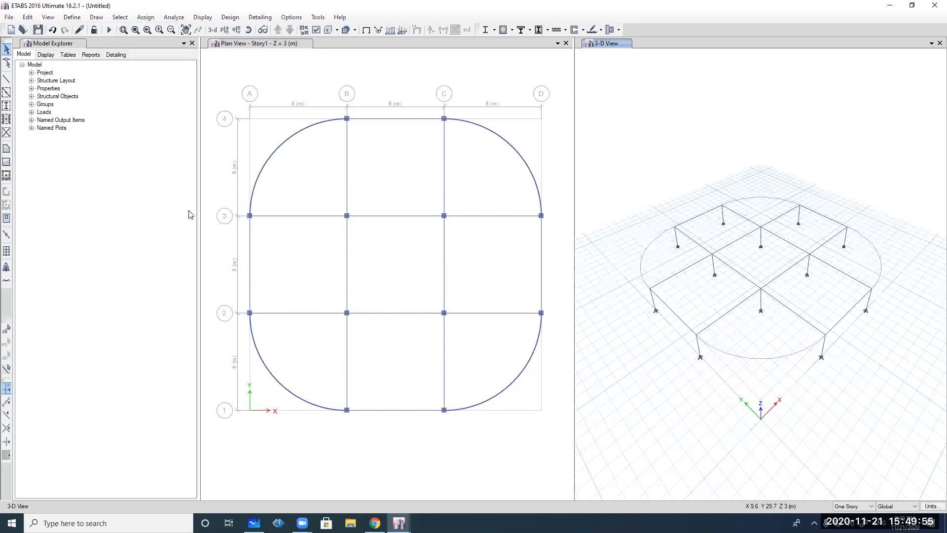
# Show the grid system in the 3-D view and hide it again, twice
pyautogui.click(48, 17)
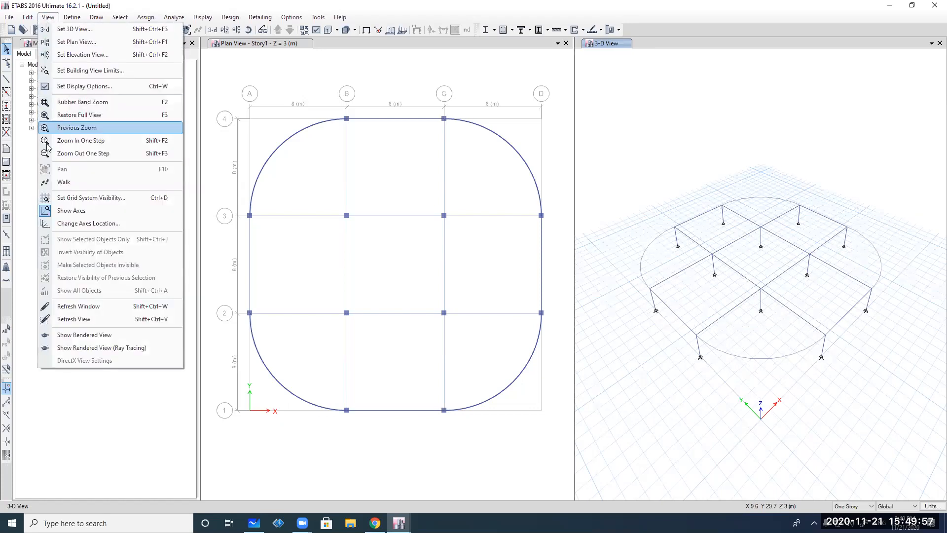
pyautogui.click(64, 202)
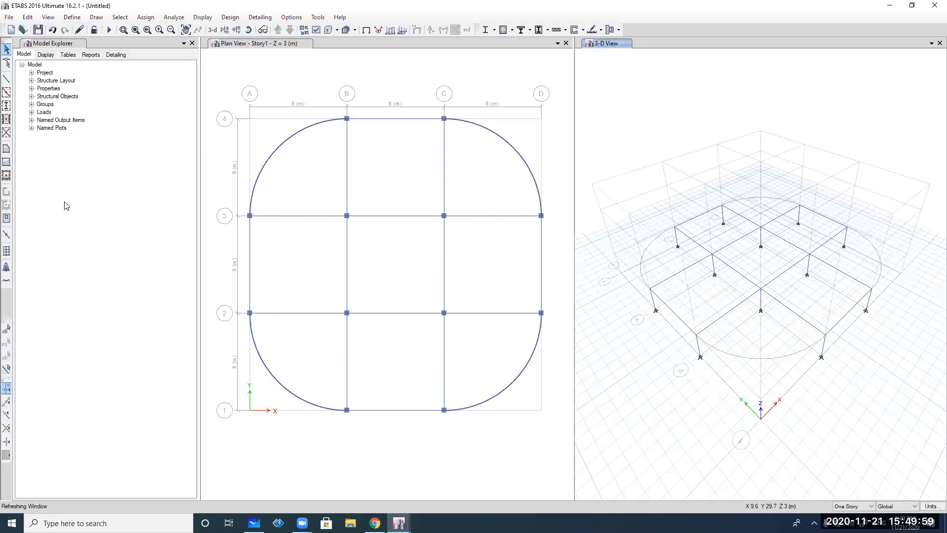
pyautogui.click(46, 17)
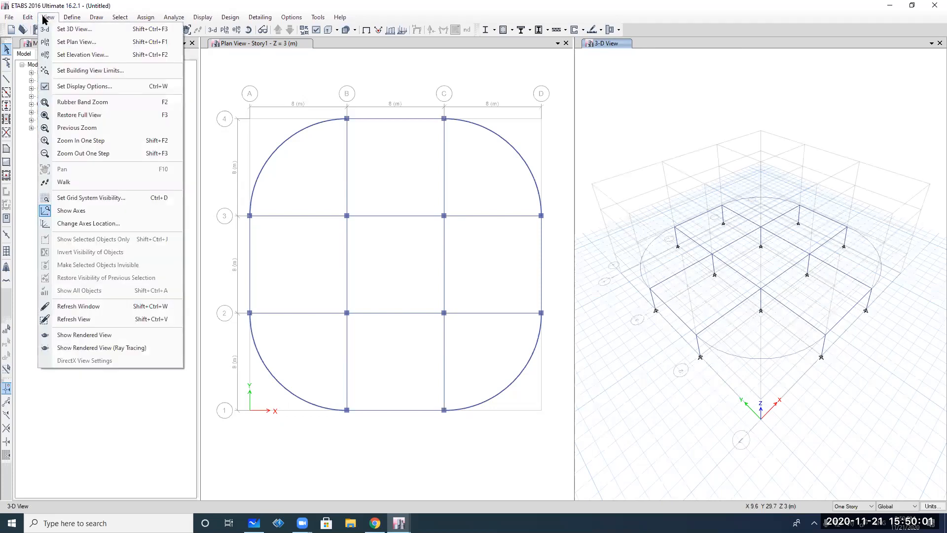
pyautogui.click(84, 198)
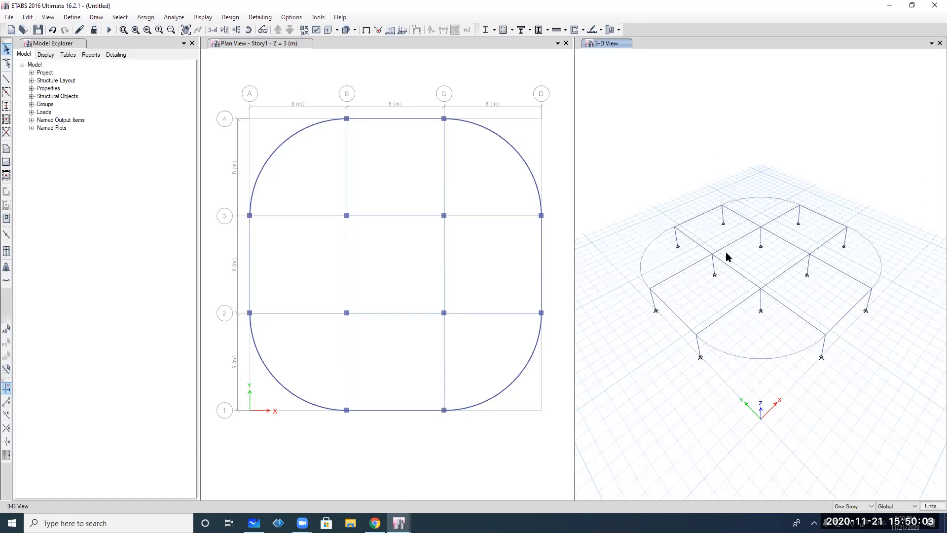
pyautogui.rightClick(688, 134)
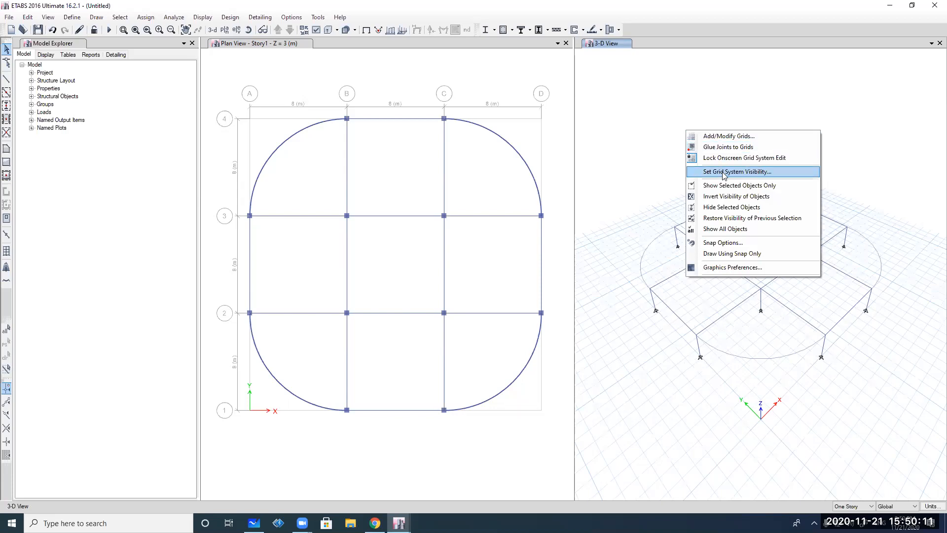
pyautogui.click(724, 172)
pyautogui.rightClick(705, 120)
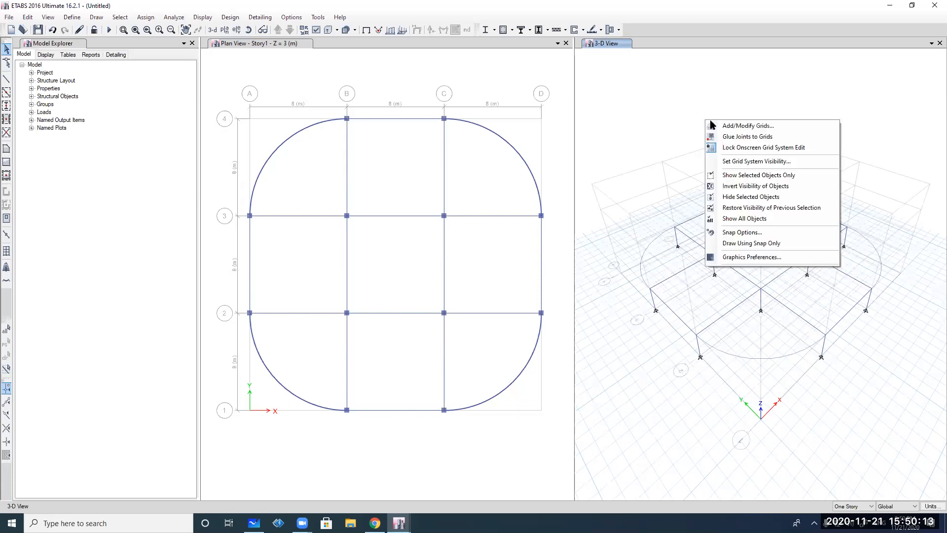
pyautogui.click(739, 165)
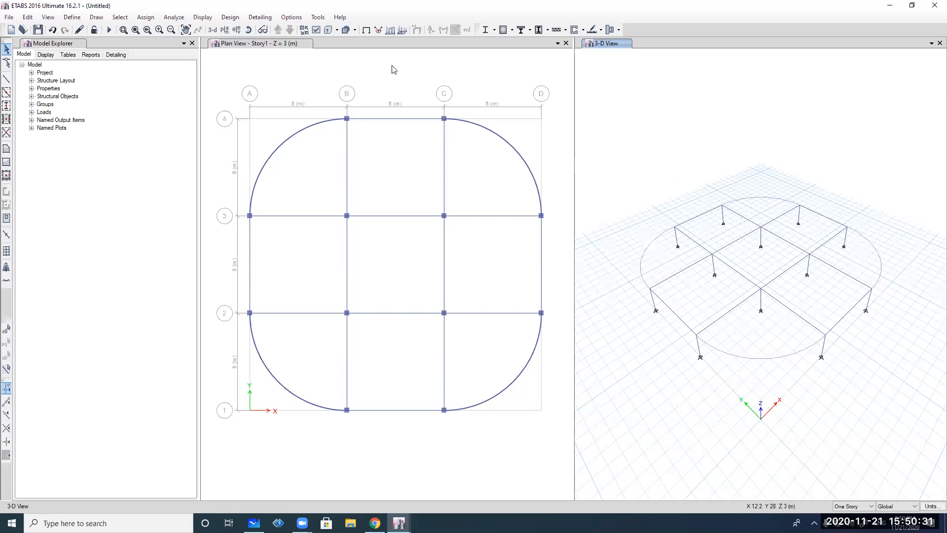
# Display the beams and columns with extruded sections in the 3-D view
pyautogui.click(326, 31)
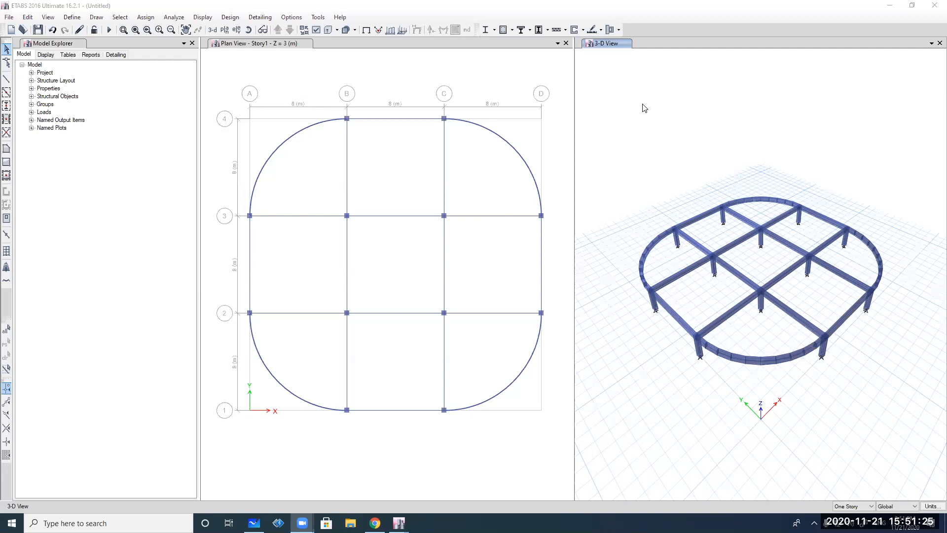
pyautogui.click(685, 129)
pyautogui.press('F7')
pyautogui.press('F7')
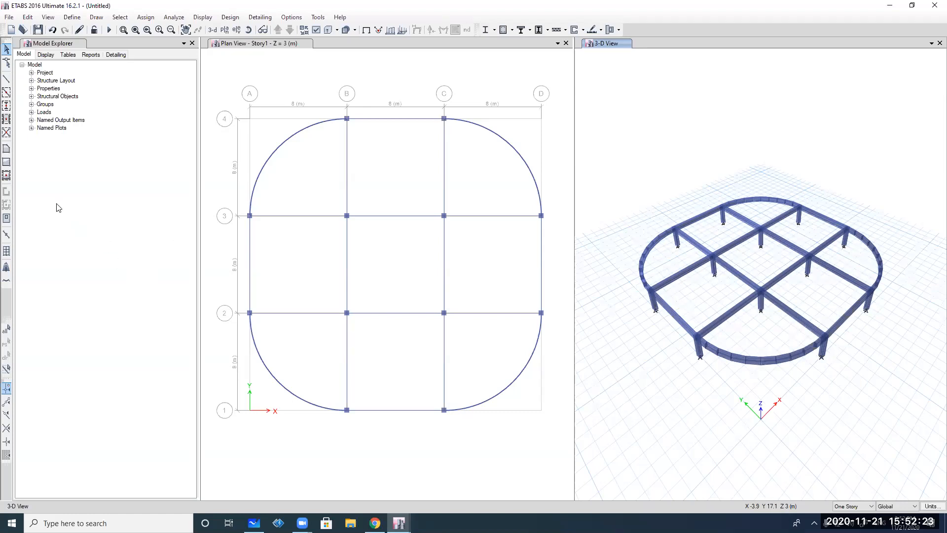
# Set up quick floor slab drawing with the Aligerada 25cm property, using grids to define each panel
pyautogui.click(6, 174)
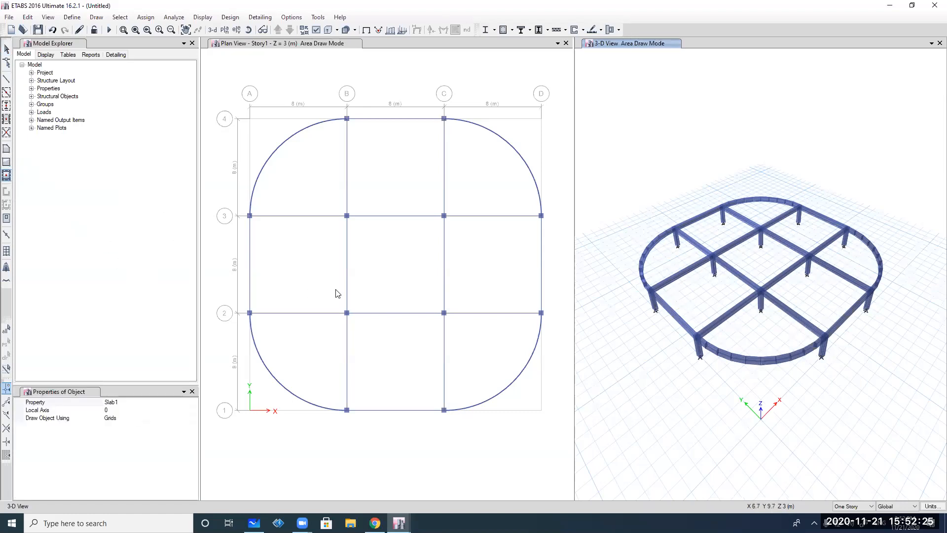
pyautogui.click(139, 403)
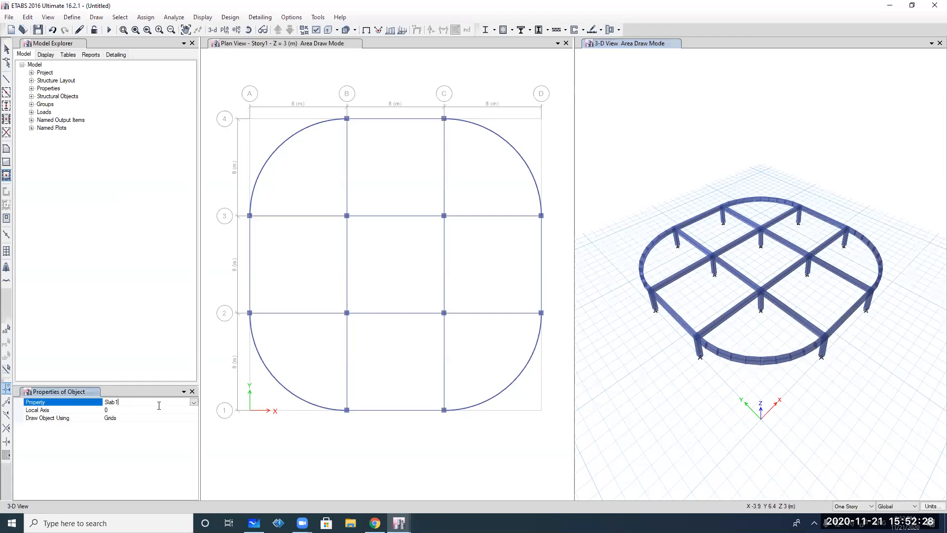
pyautogui.click(193, 402)
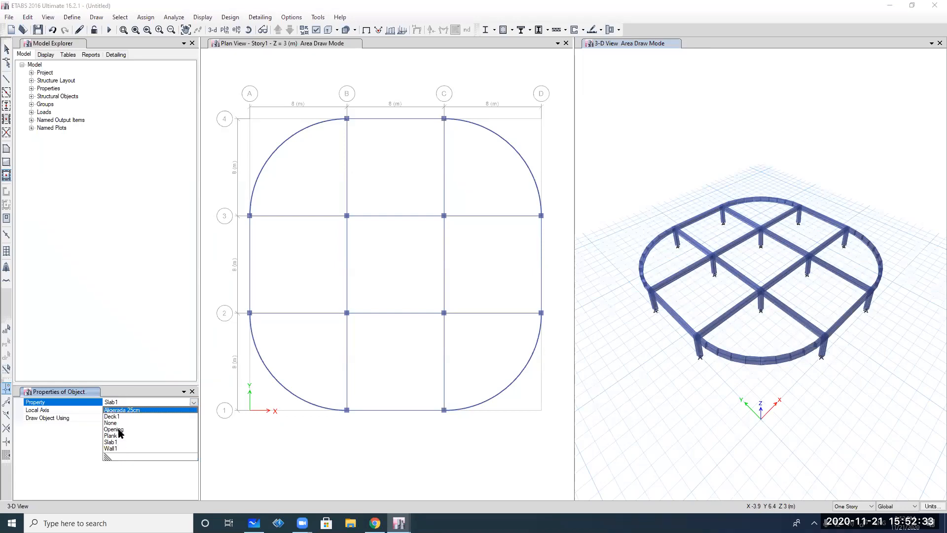
pyautogui.click(122, 412)
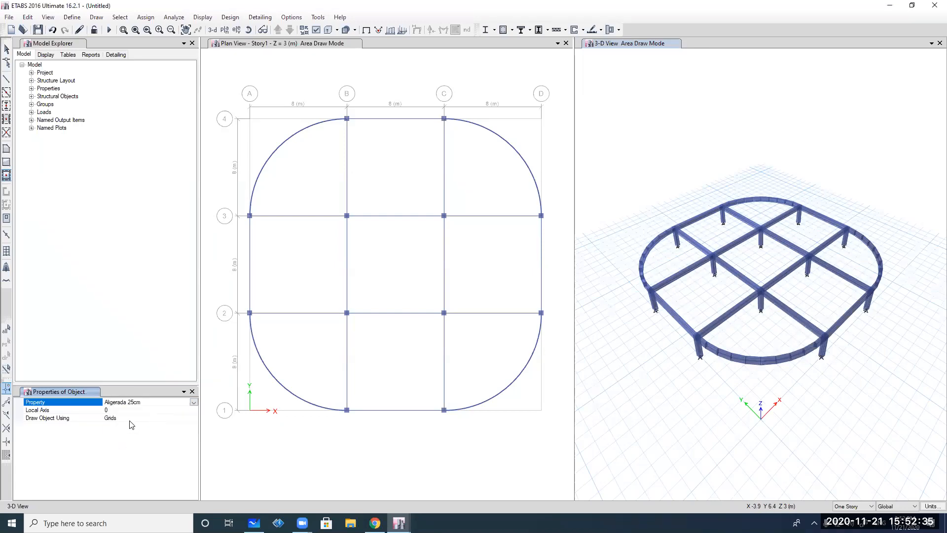
pyautogui.click(129, 419)
pyautogui.click(194, 418)
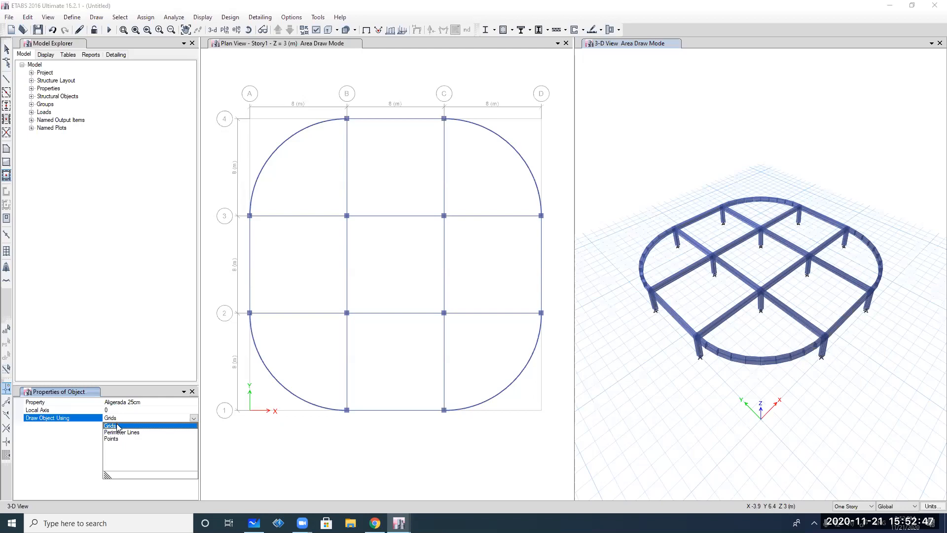
pyautogui.click(68, 457)
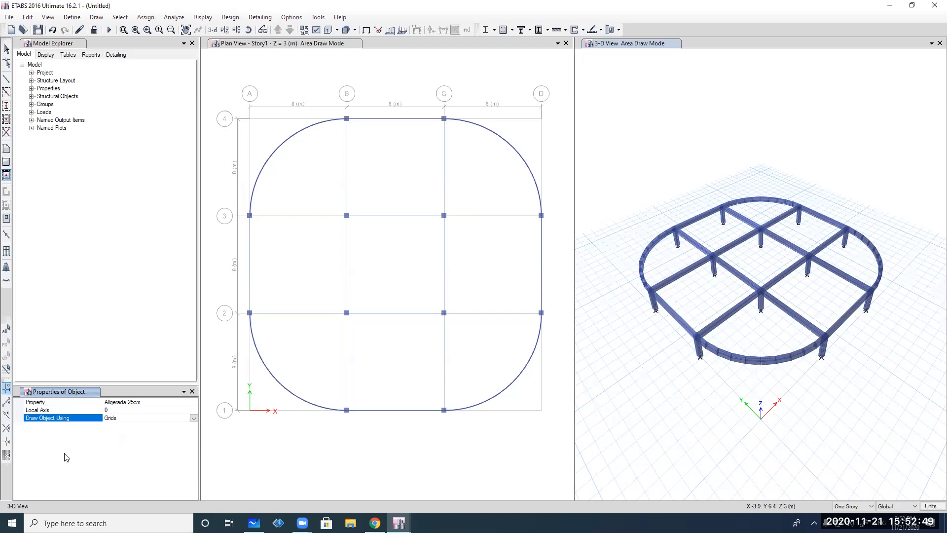
# Place slabs in all panels of the central cross between grids B–C and 2–3, plus the corner panel C–D, 1–2
pyautogui.click(386, 261)
pyautogui.click(313, 277)
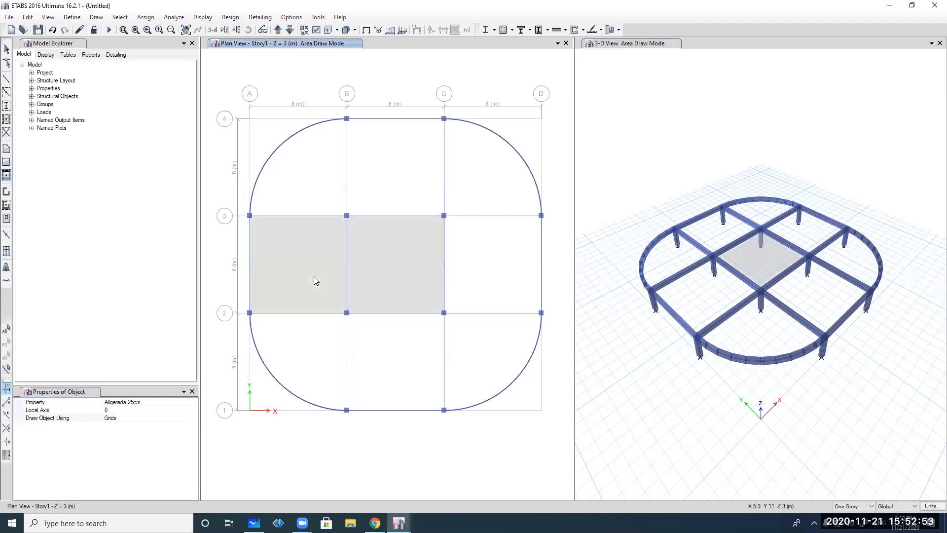
pyautogui.click(391, 195)
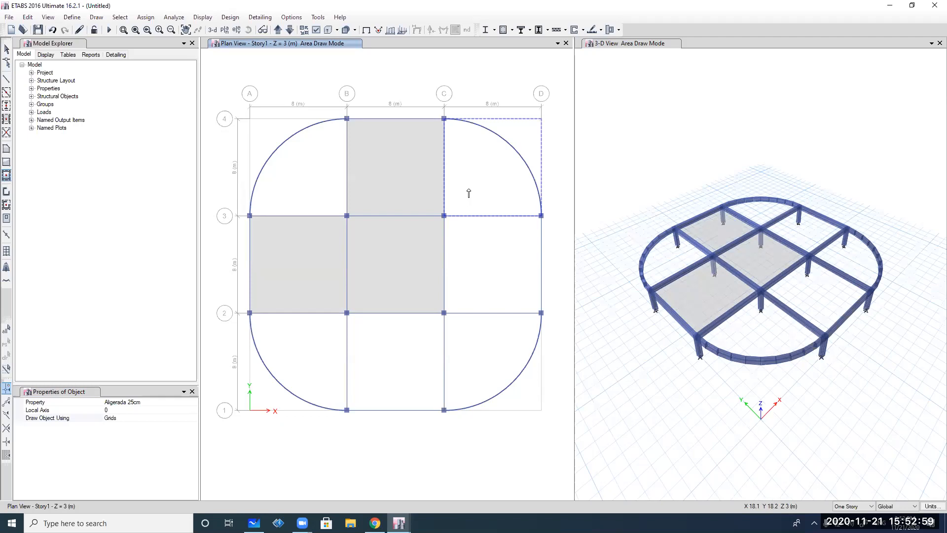
pyautogui.click(470, 267)
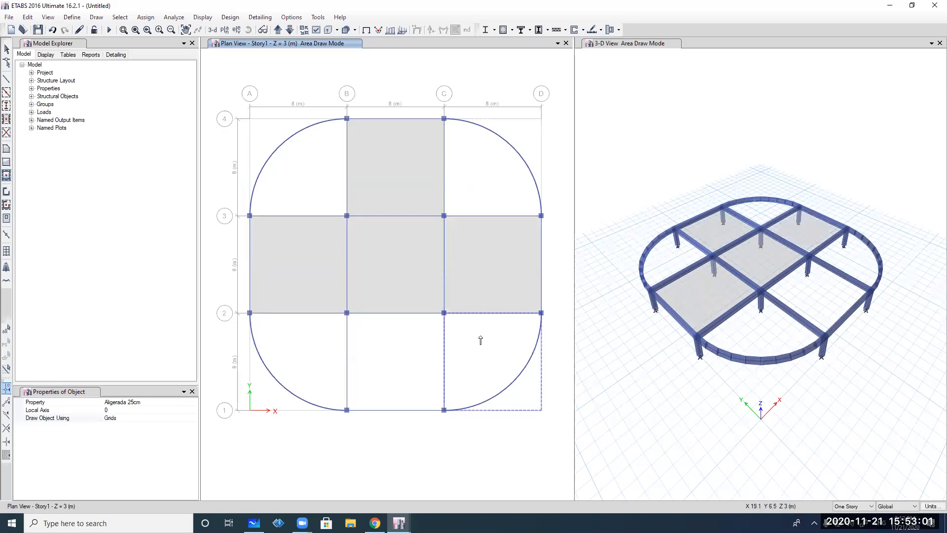
pyautogui.click(377, 347)
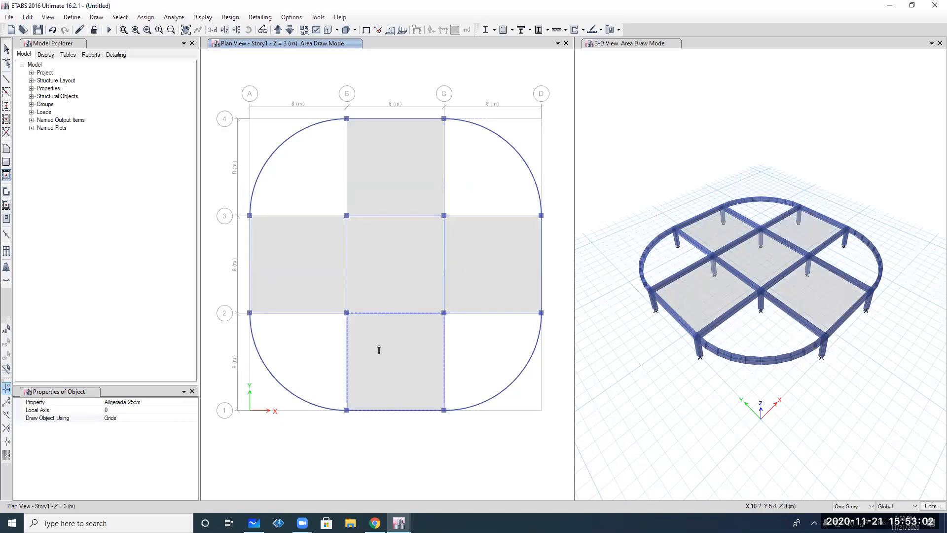
pyautogui.click(507, 365)
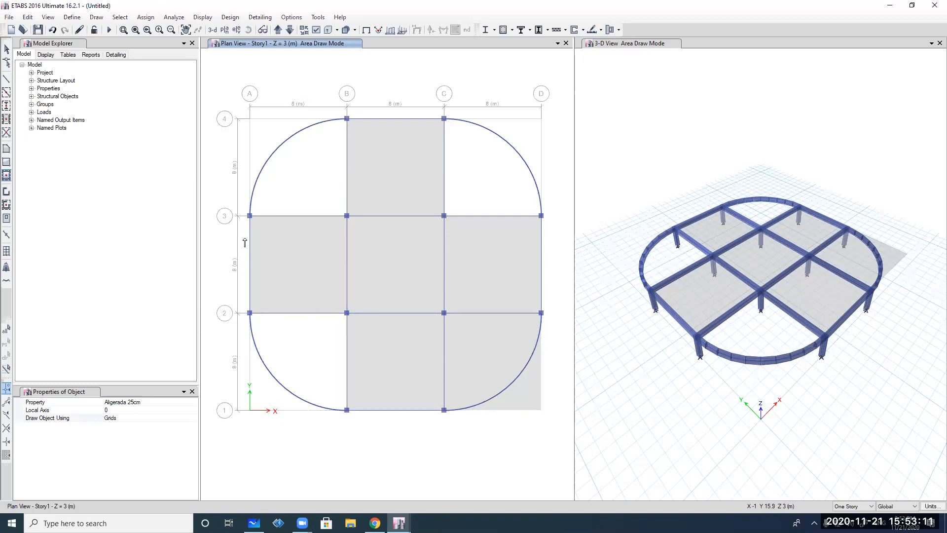
# Change the slab drawing method to Perimeter Lines, switch it to Points, and leave slab drawing
pyautogui.click(179, 419)
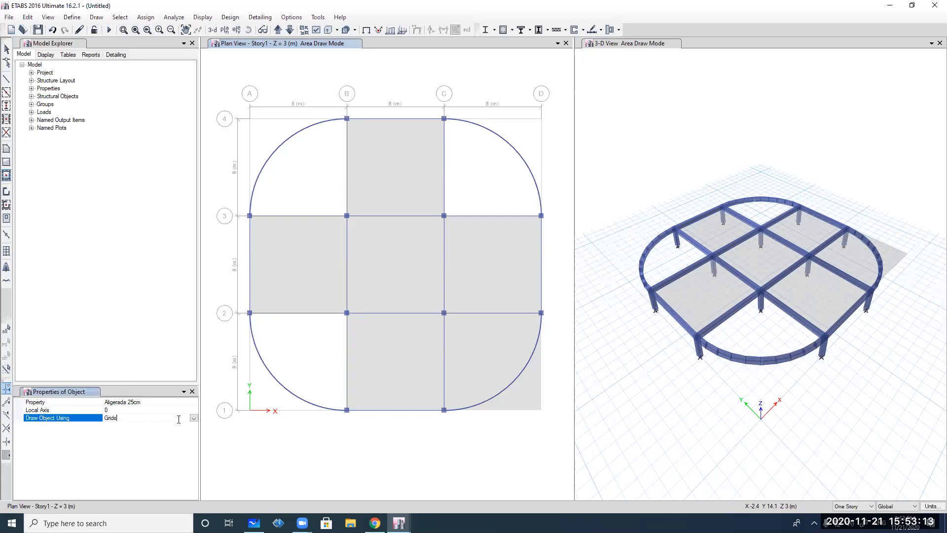
pyautogui.click(194, 417)
pyautogui.click(139, 433)
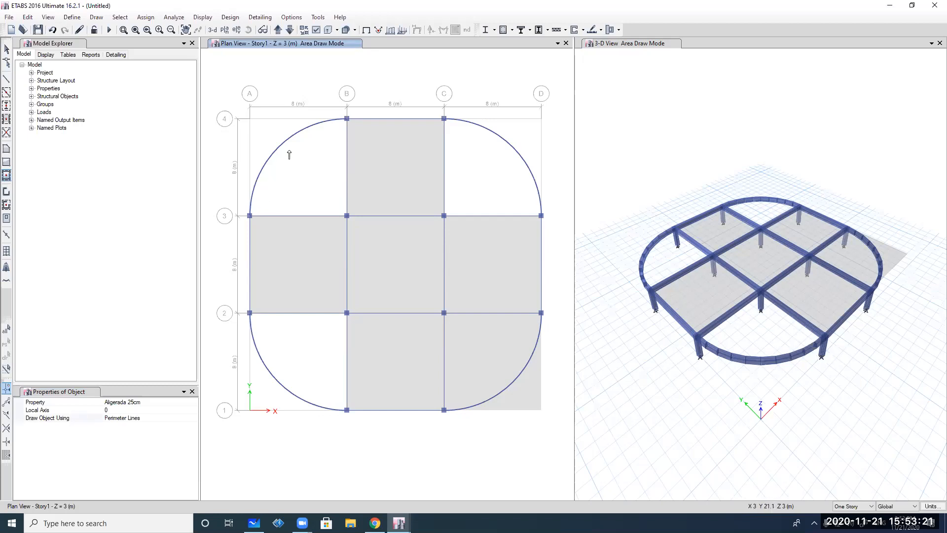
pyautogui.click(148, 418)
pyautogui.click(193, 418)
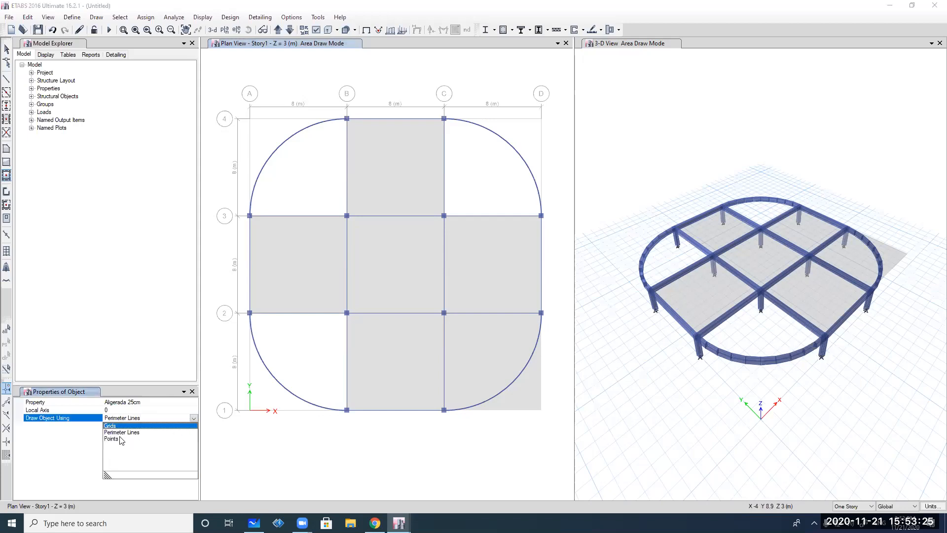
pyautogui.click(119, 439)
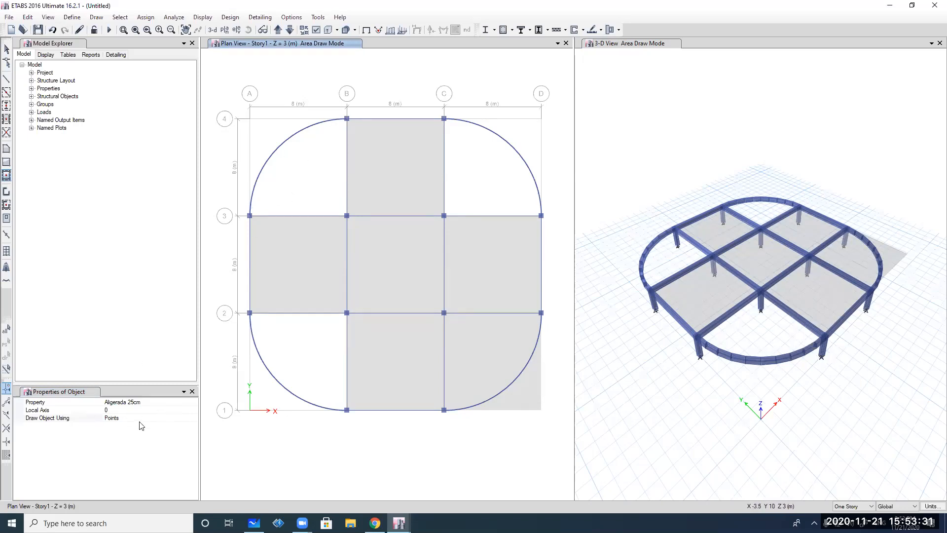
pyautogui.click(126, 419)
pyautogui.click(193, 418)
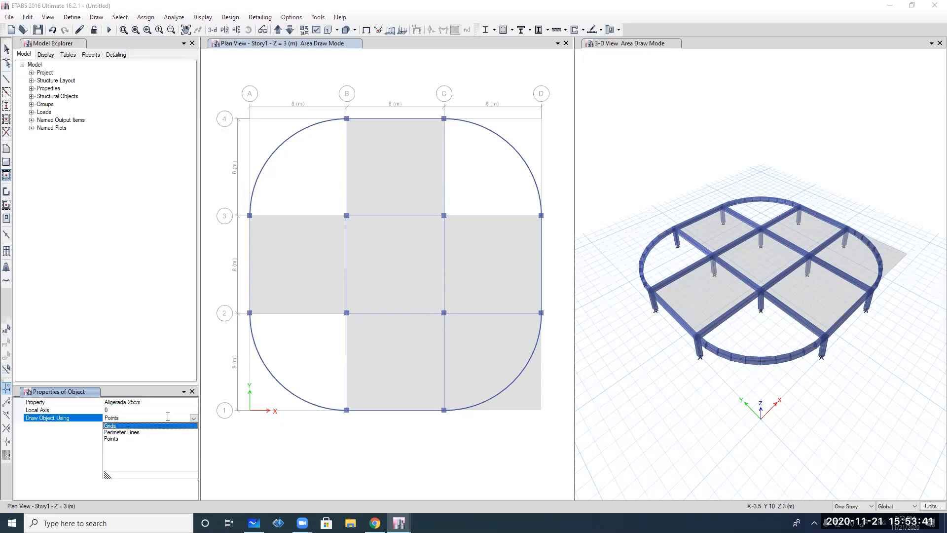
pyautogui.click(73, 447)
pyautogui.click(191, 393)
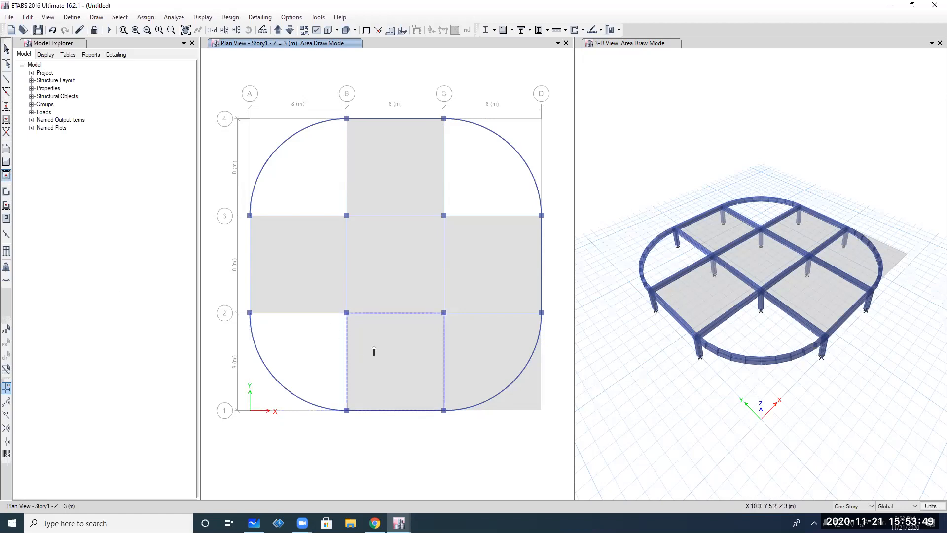
pyautogui.press('Escape')
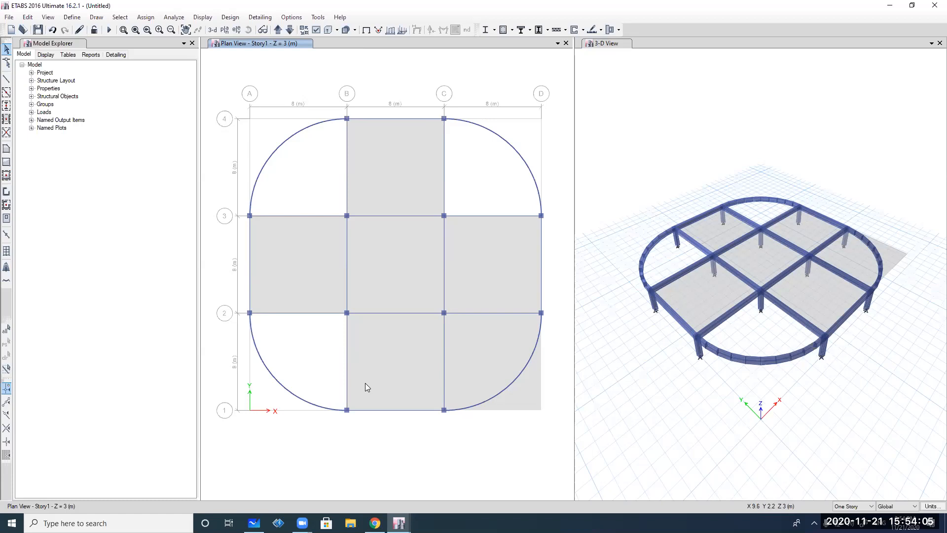
# Turn off the extruded section display in the 3-D view
pyautogui.click(641, 127)
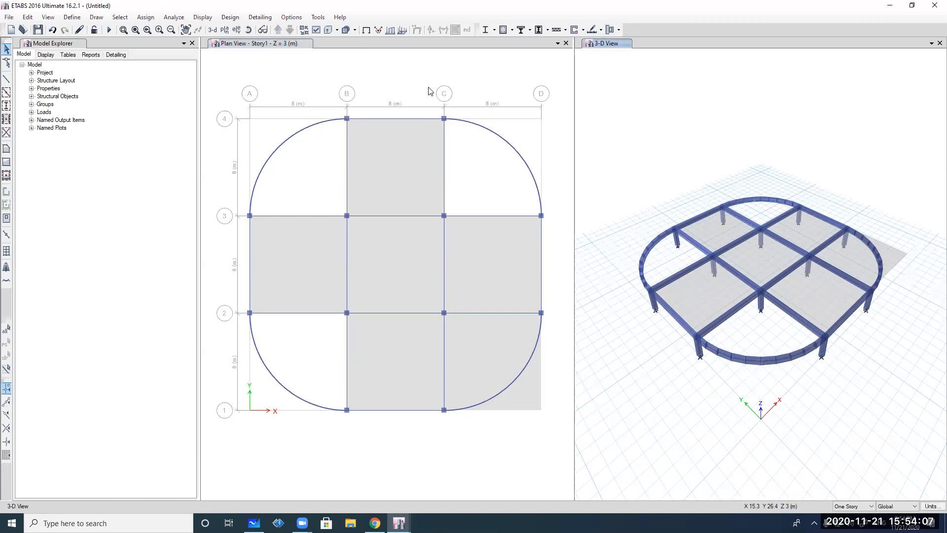
pyautogui.click(328, 30)
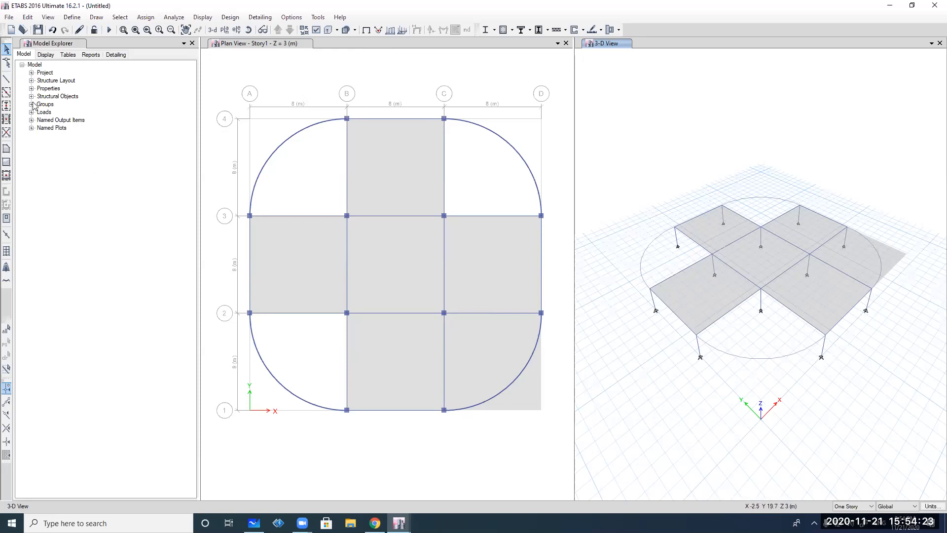
# Draw a straight v30x60 beam from grid B to grid C, midway between grids 1 and 2
pyautogui.click(7, 79)
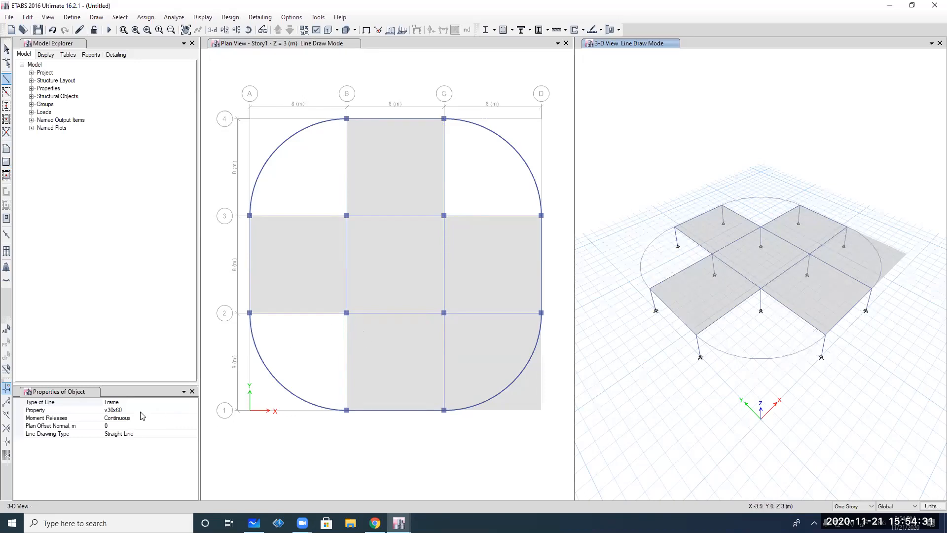
pyautogui.click(131, 435)
pyautogui.click(194, 434)
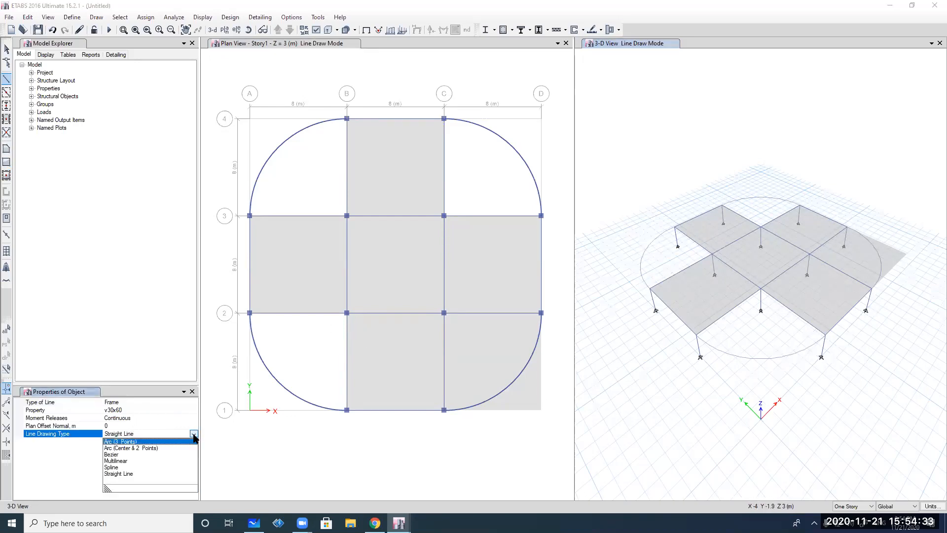
pyautogui.click(121, 473)
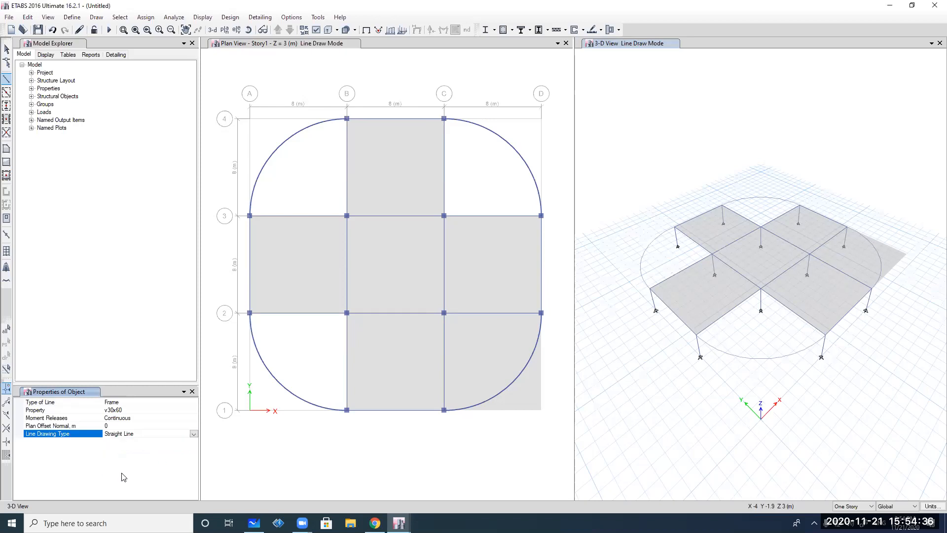
pyautogui.click(444, 409)
pyautogui.rightClick(391, 356)
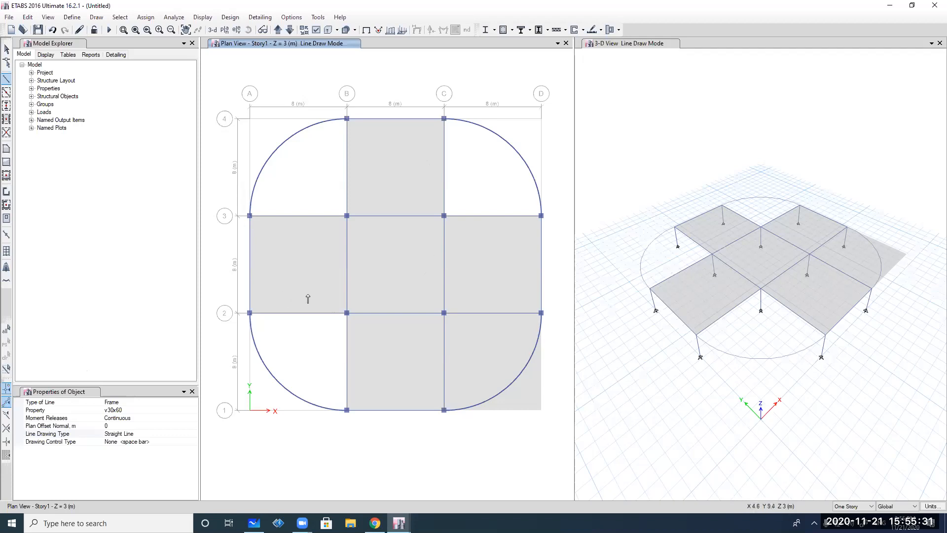
pyautogui.click(345, 365)
pyautogui.click(444, 363)
pyautogui.press('Escape')
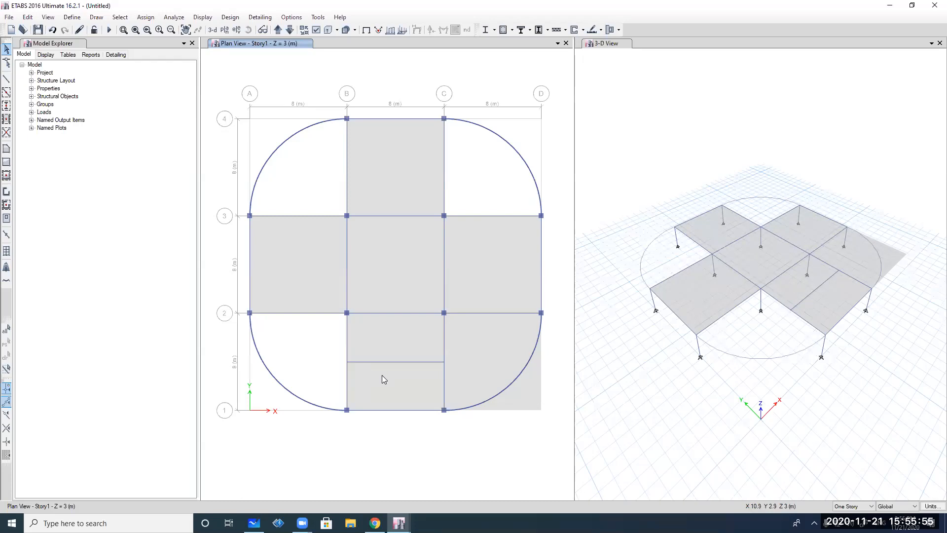
# Replicate the slab panel B–C, 1–2 and its intermediate beam once with dy -5 m, and undo the copy
pyautogui.click(382, 376)
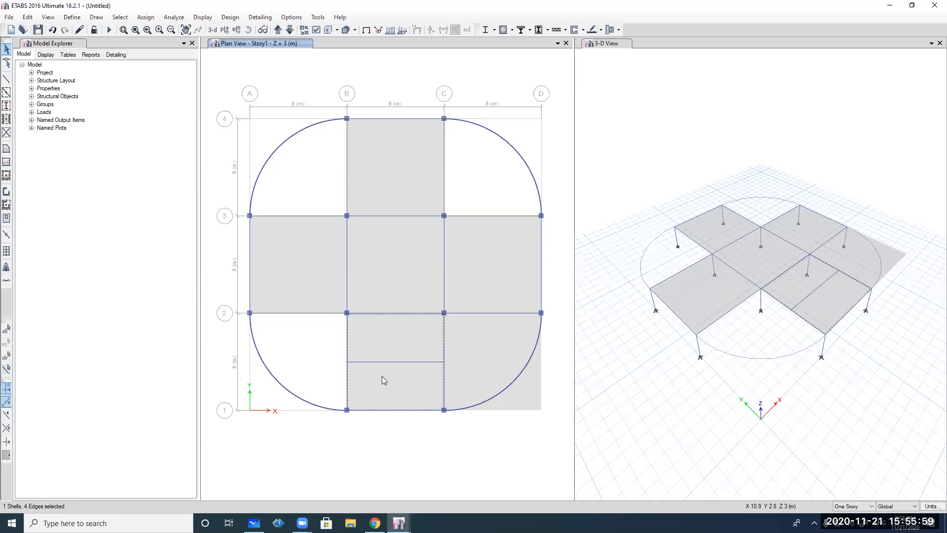
pyautogui.click(389, 362)
pyautogui.click(30, 20)
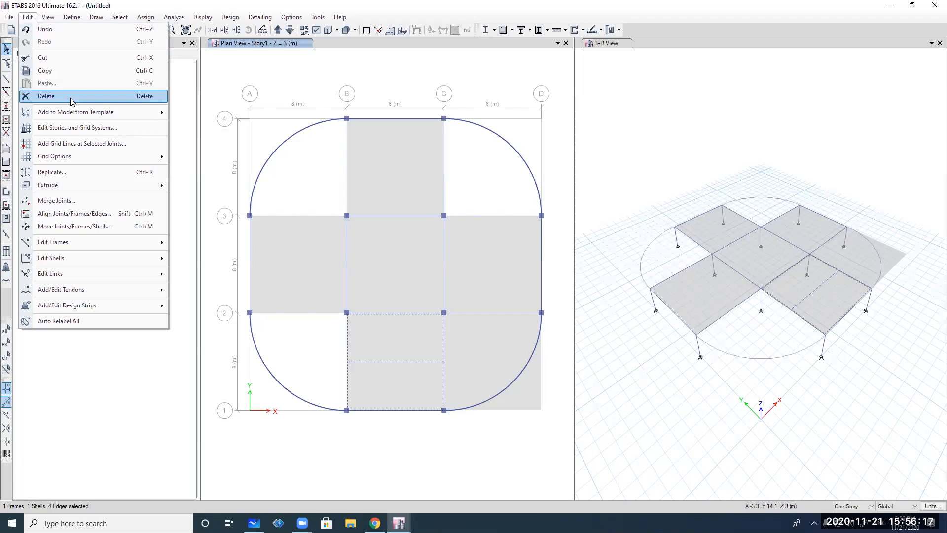
pyautogui.moveTo(93, 119)
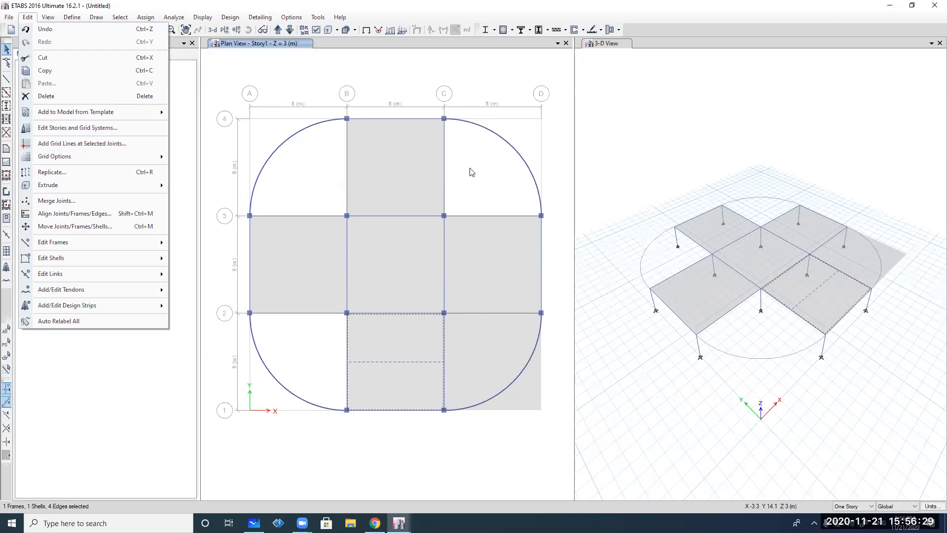
pyautogui.rightClick(483, 161)
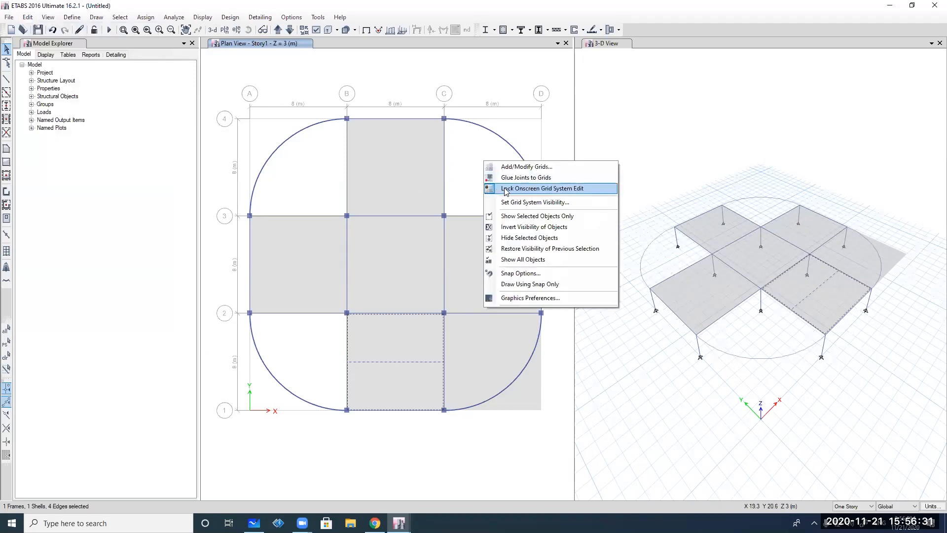
pyautogui.click(32, 17)
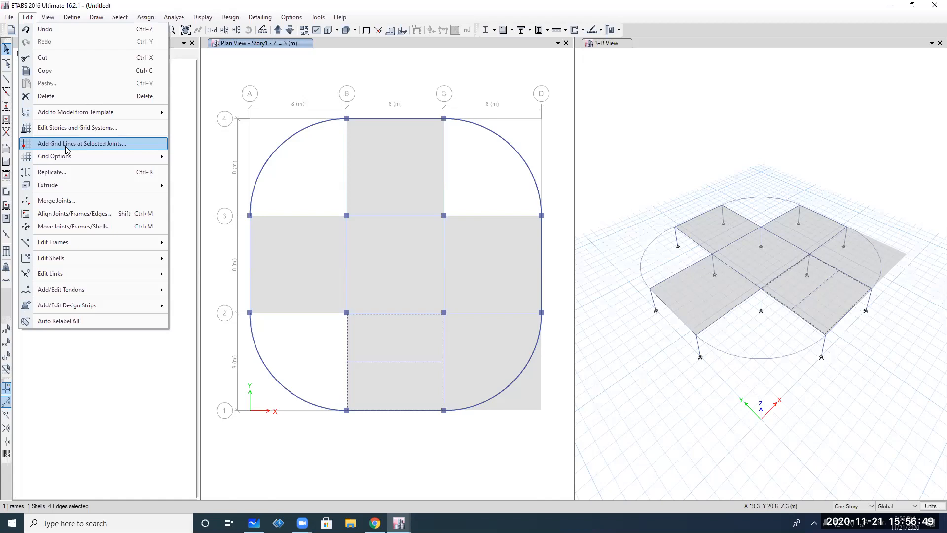
pyautogui.moveTo(77, 158)
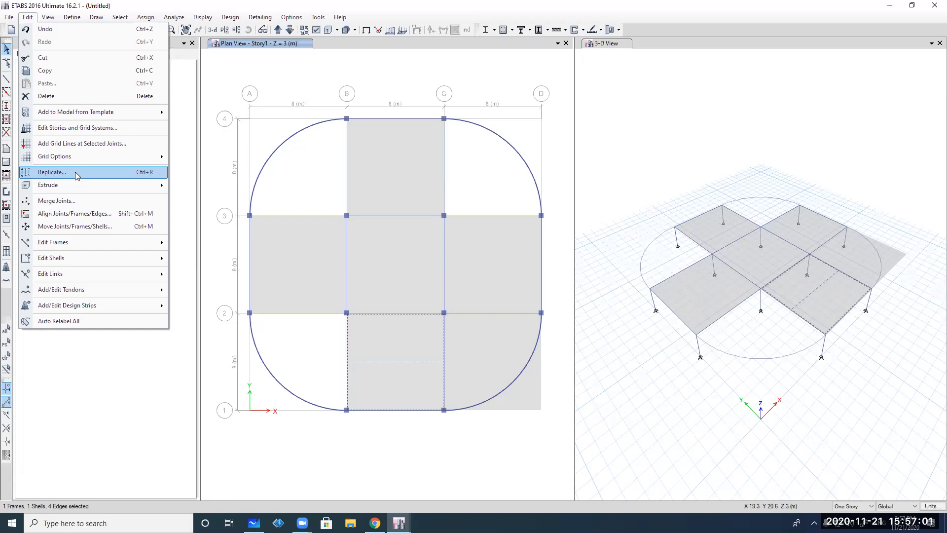
pyautogui.click(75, 172)
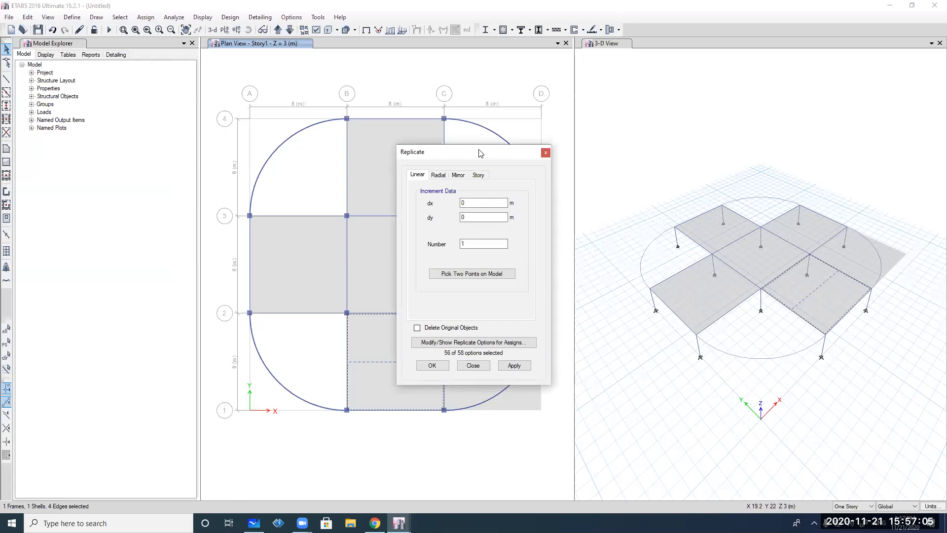
pyautogui.moveTo(478, 152); pyautogui.dragTo(633, 108)
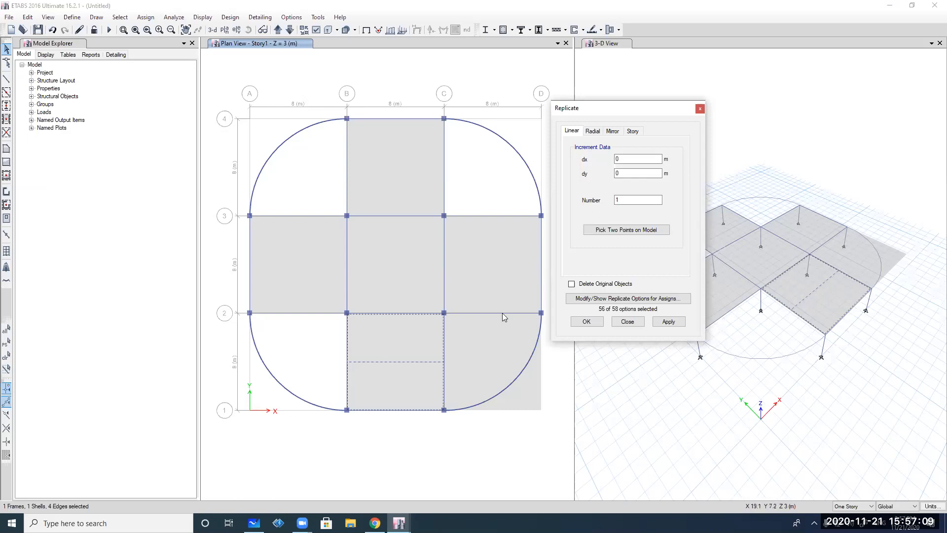
pyautogui.doubleClick(622, 174)
pyautogui.write('-5')
pyautogui.click(668, 321)
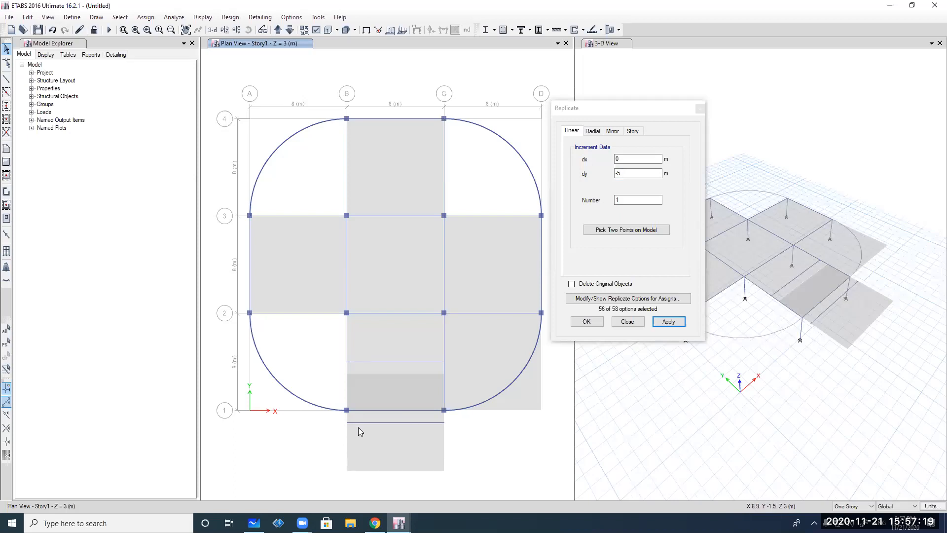
pyautogui.hotkey('ctrl', 'z')
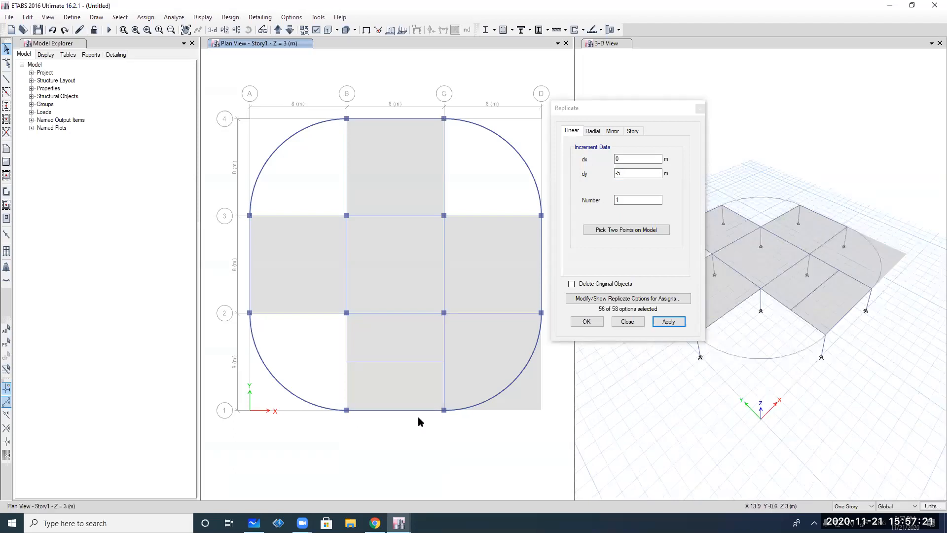
# Select the slab panel B–C, 1–2 with its intermediate beam and review the Radial, Mirror and Story replicate options
pyautogui.click(393, 384)
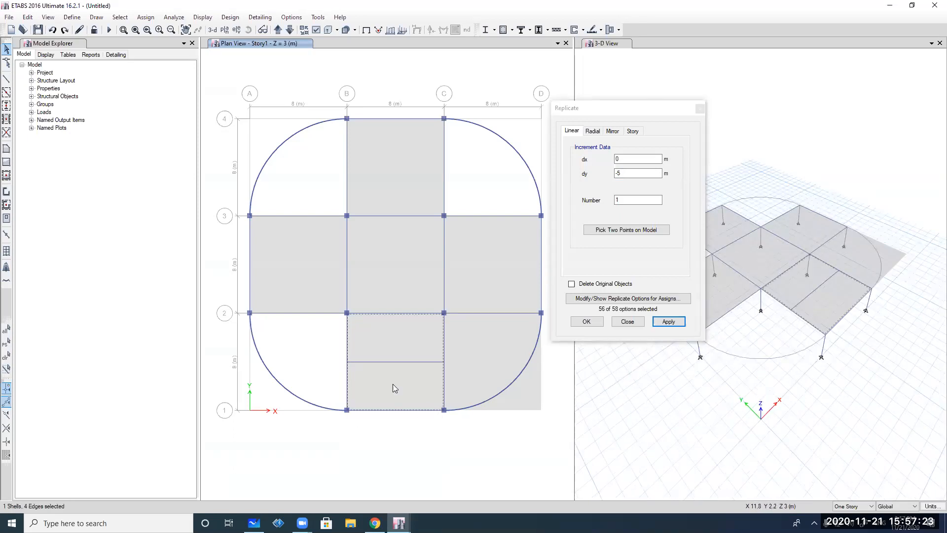
pyautogui.click(401, 362)
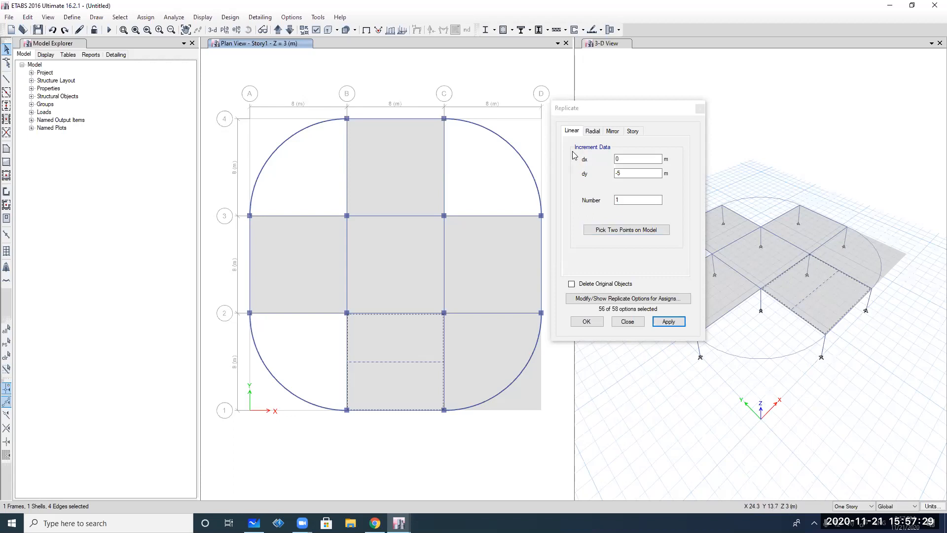
pyautogui.click(586, 132)
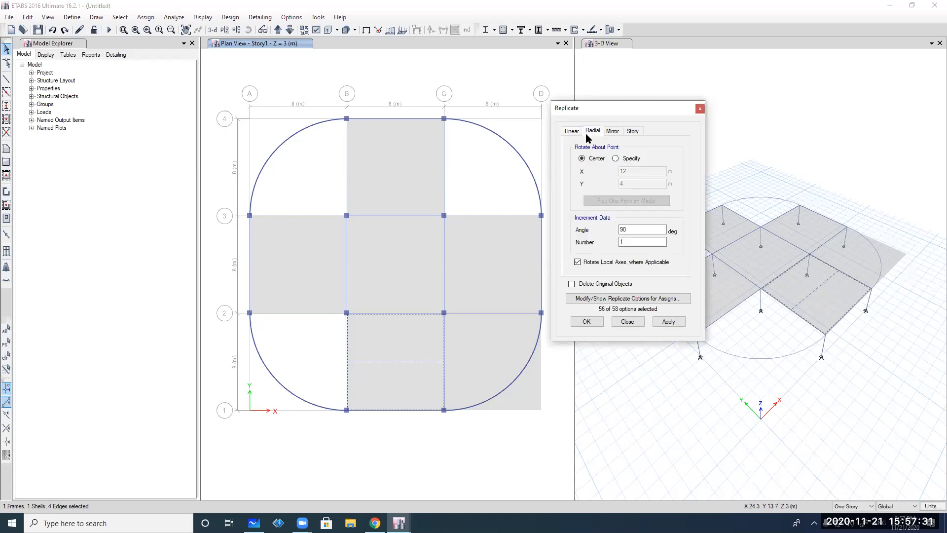
pyautogui.click(613, 132)
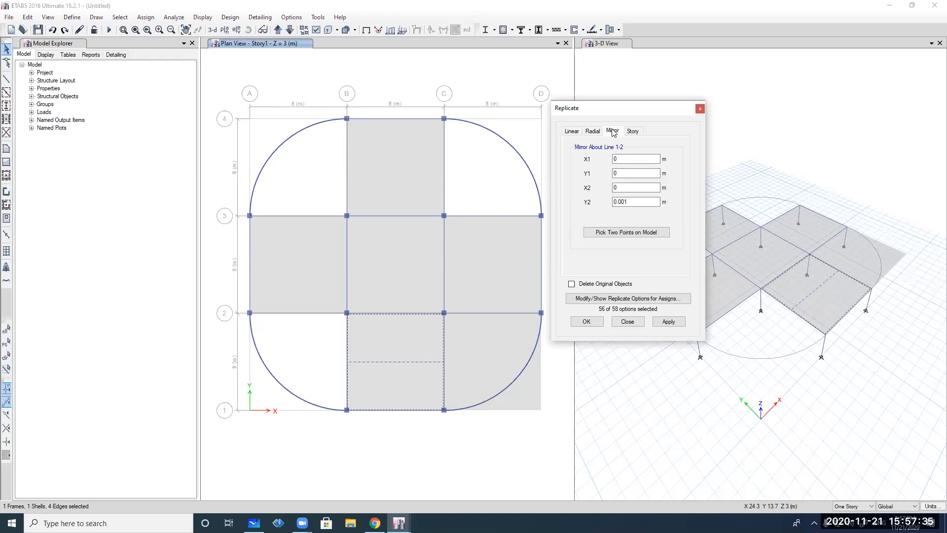
pyautogui.click(632, 131)
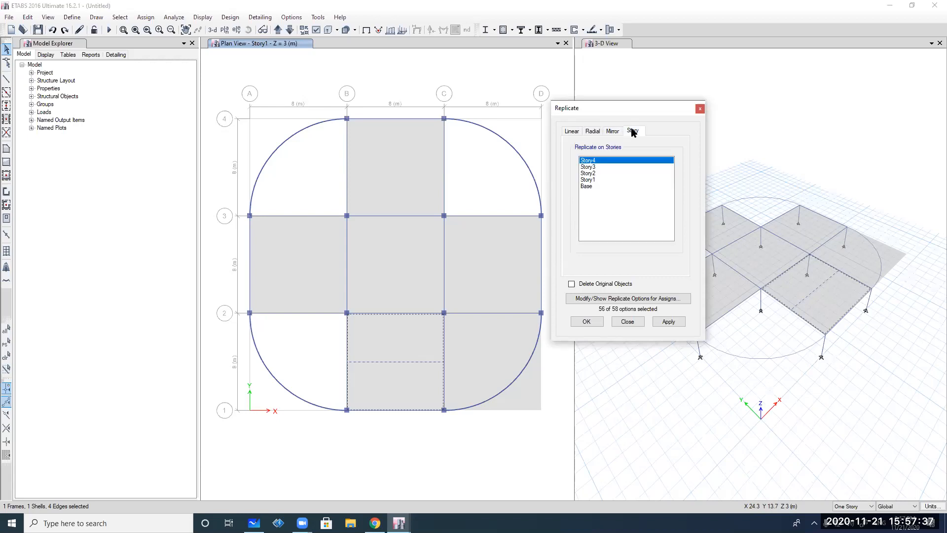
pyautogui.click(623, 322)
# Divide the selected B–C, 1–2 slab at its intersections with selected frame objects, using the intermediate beam
pyautogui.click(28, 16)
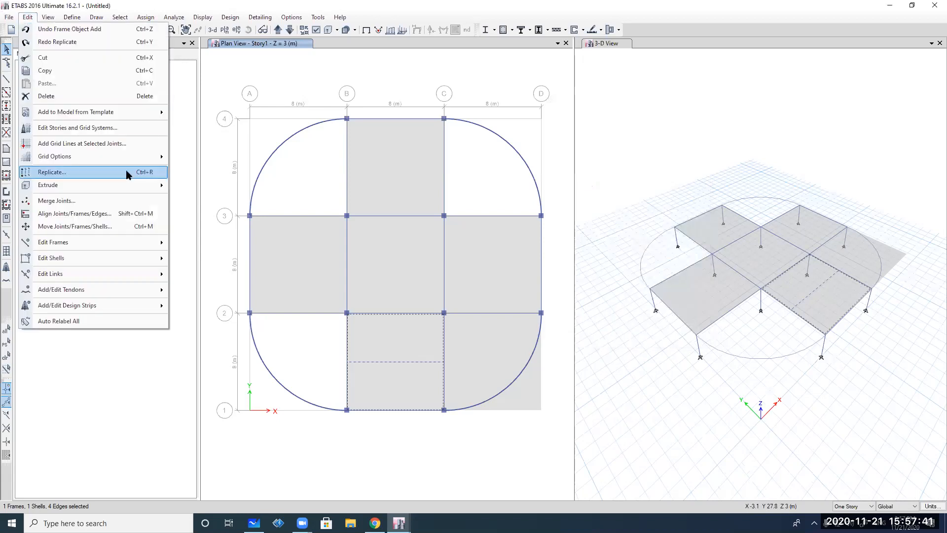
pyautogui.moveTo(124, 190)
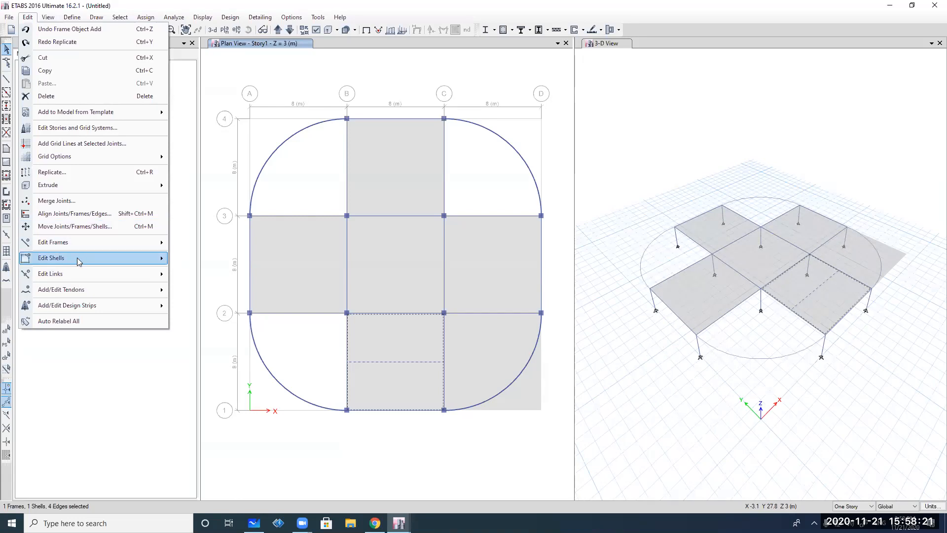
pyautogui.moveTo(70, 245)
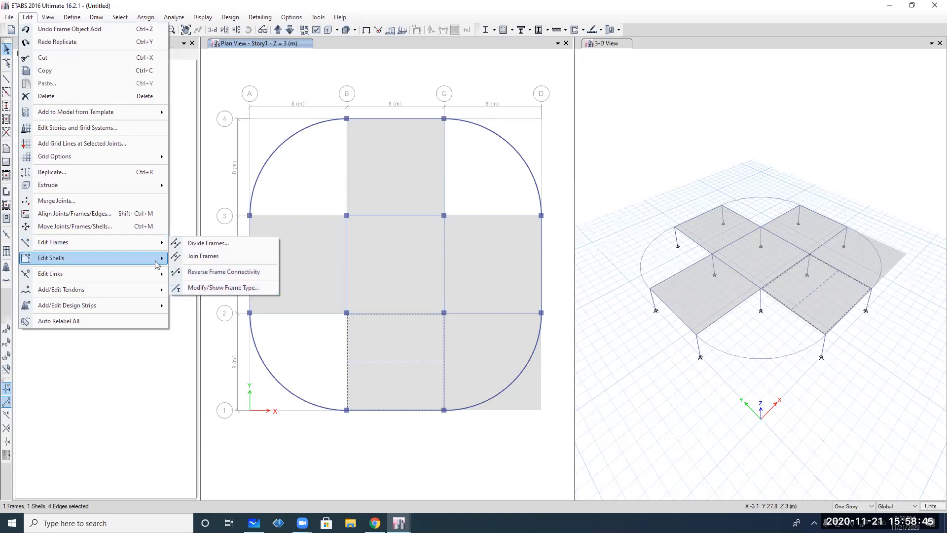
pyautogui.moveTo(131, 256)
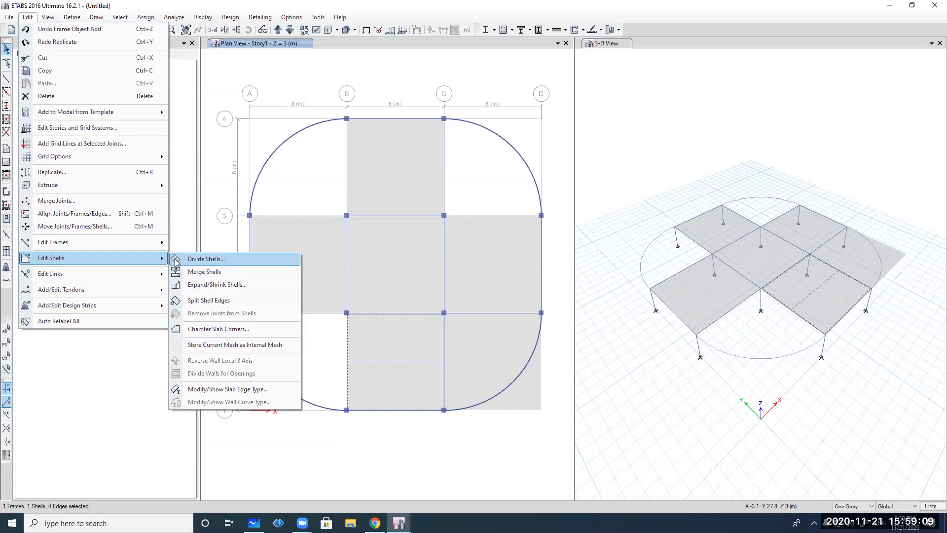
pyautogui.click(222, 259)
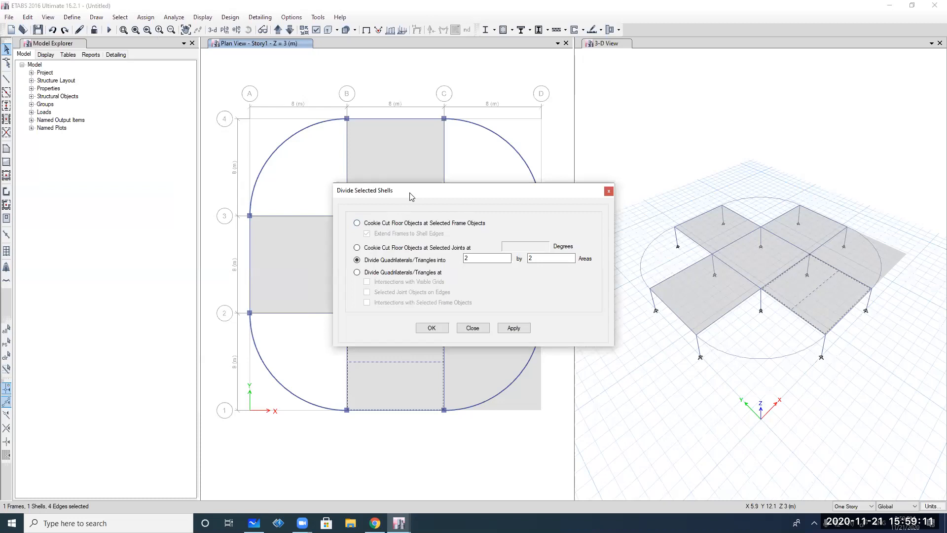
pyautogui.moveTo(409, 196); pyautogui.dragTo(616, 136)
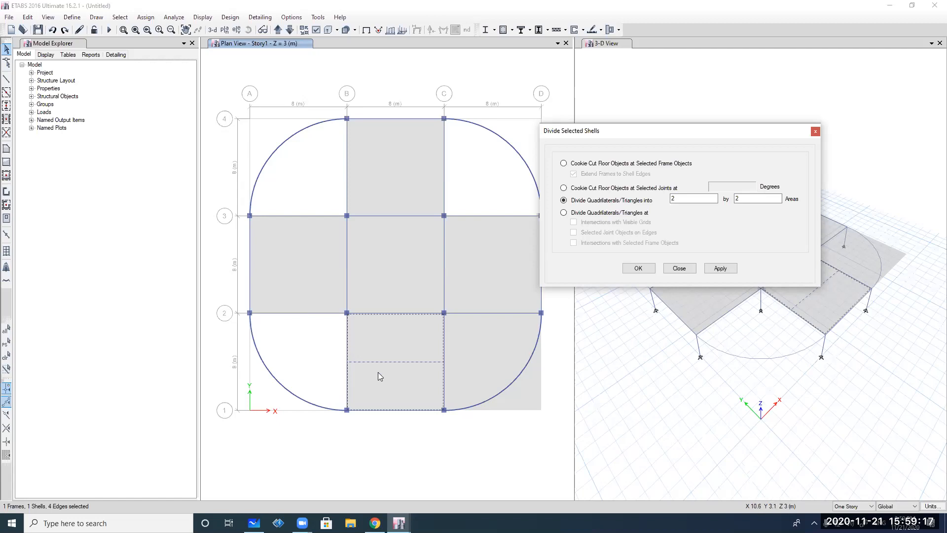
pyautogui.click(680, 199)
pyautogui.click(593, 213)
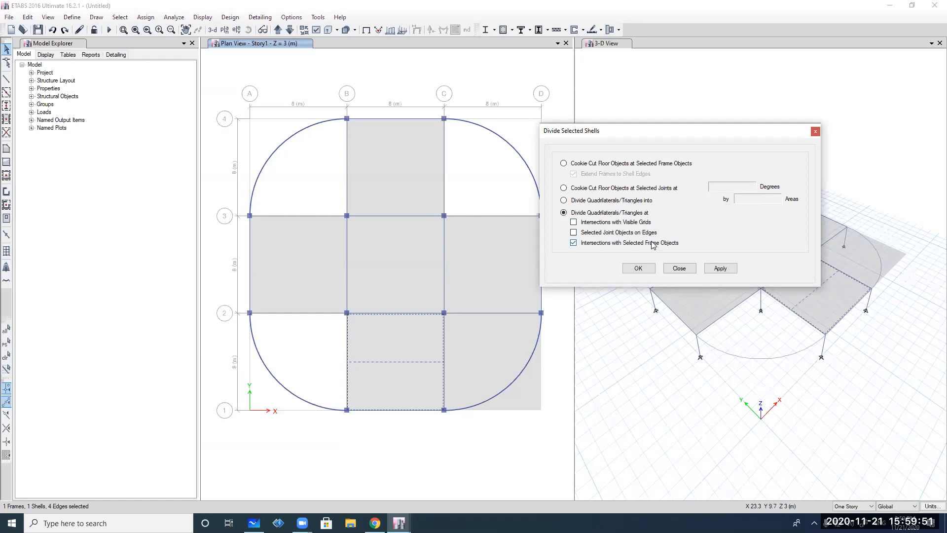
pyautogui.click(720, 268)
pyautogui.click(641, 270)
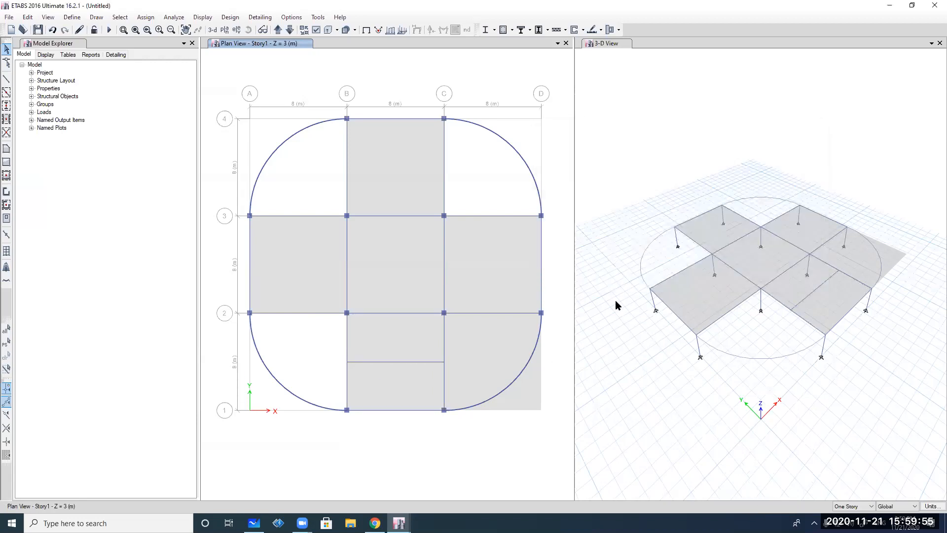
# Delete the divided slab half between grid 1 and the intermediate beam, and undo the deletion
pyautogui.click(422, 385)
pyautogui.press('Delete')
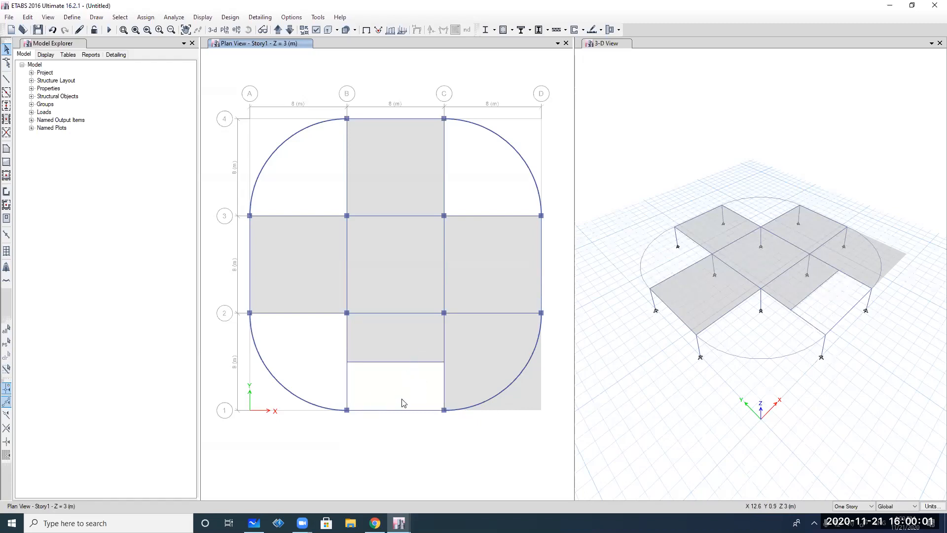
pyautogui.hotkey('ctrl', 'z')
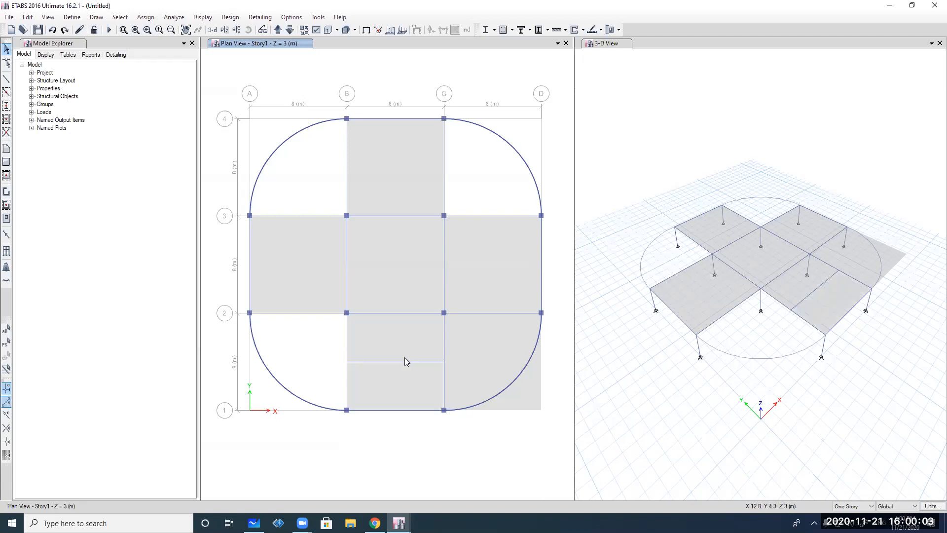
# Delete the intermediate beam between grids B and C, midway between grids 1 and 2
pyautogui.click(407, 361)
pyautogui.press('Delete')
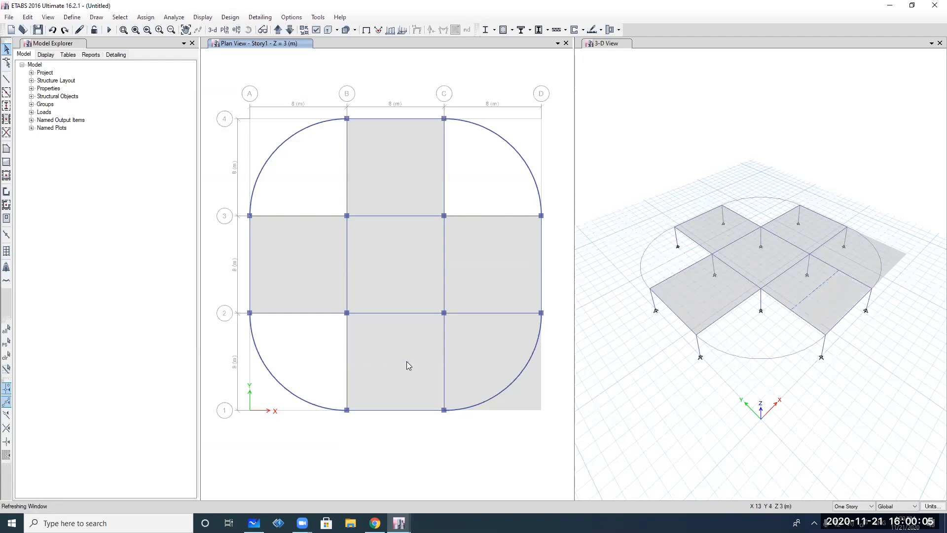
# Try to divide the square corner slab C–D, 1–2 at its intersections with the selected curved beam
pyautogui.click(490, 371)
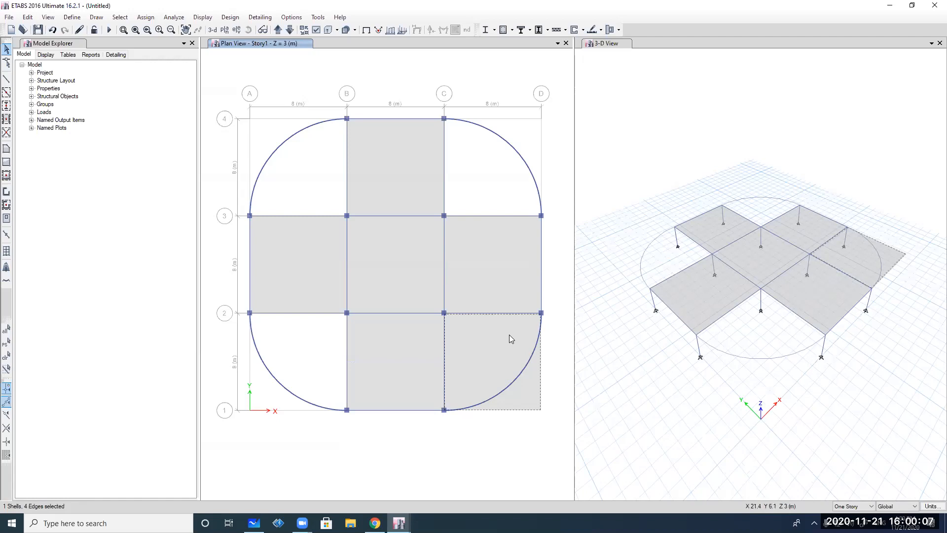
pyautogui.click(497, 382)
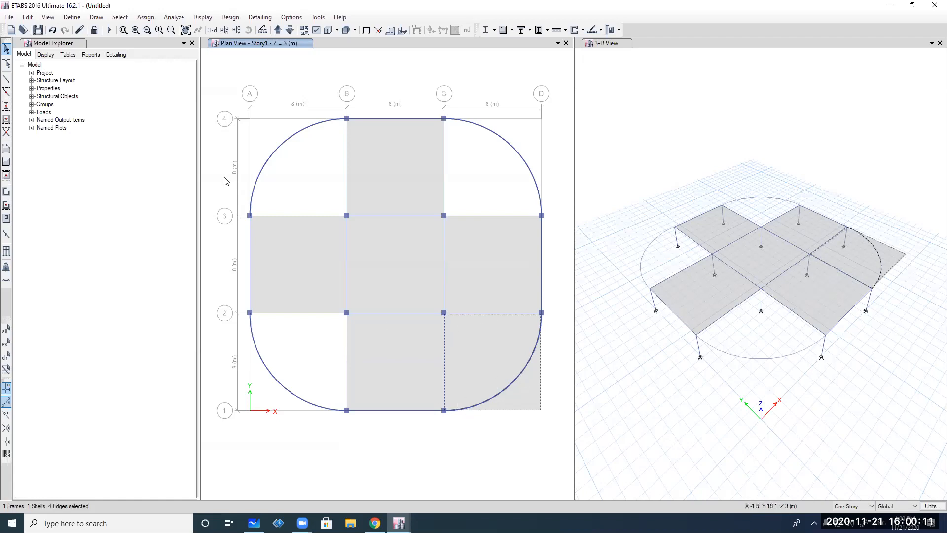
pyautogui.click(28, 18)
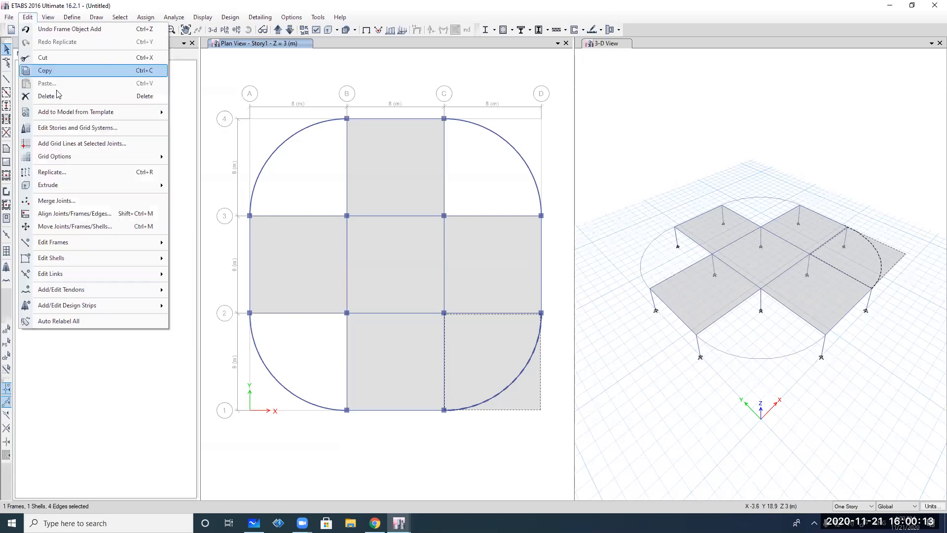
pyautogui.moveTo(92, 257)
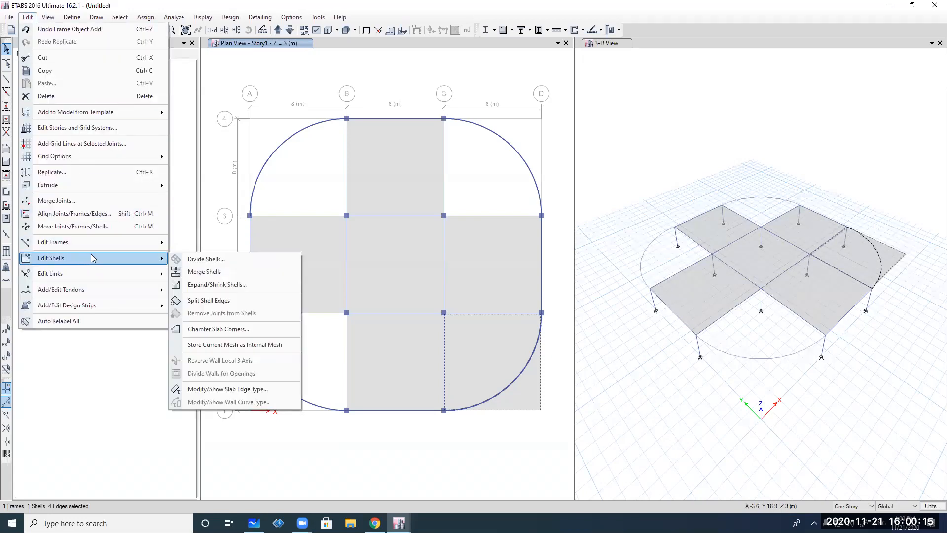
pyautogui.click(202, 259)
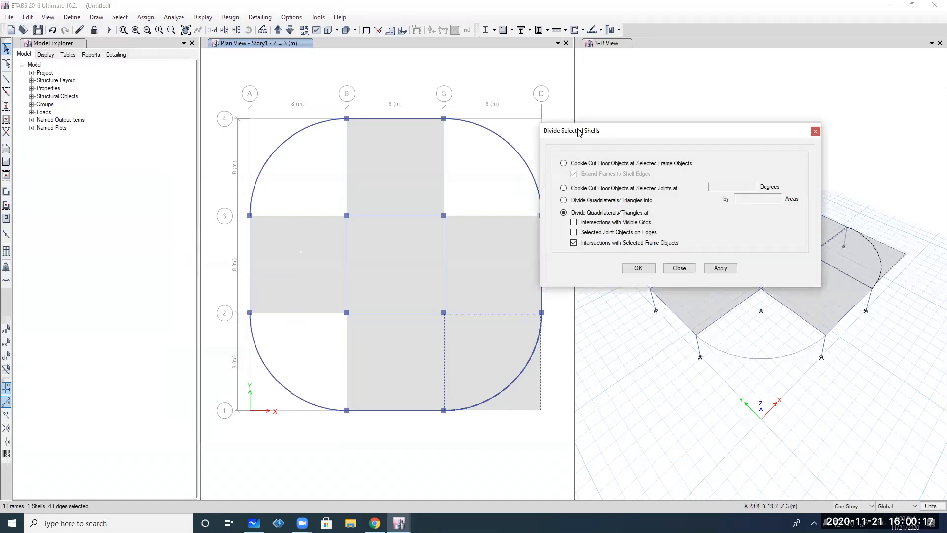
pyautogui.moveTo(579, 132); pyautogui.dragTo(640, 116)
pyautogui.click(782, 252)
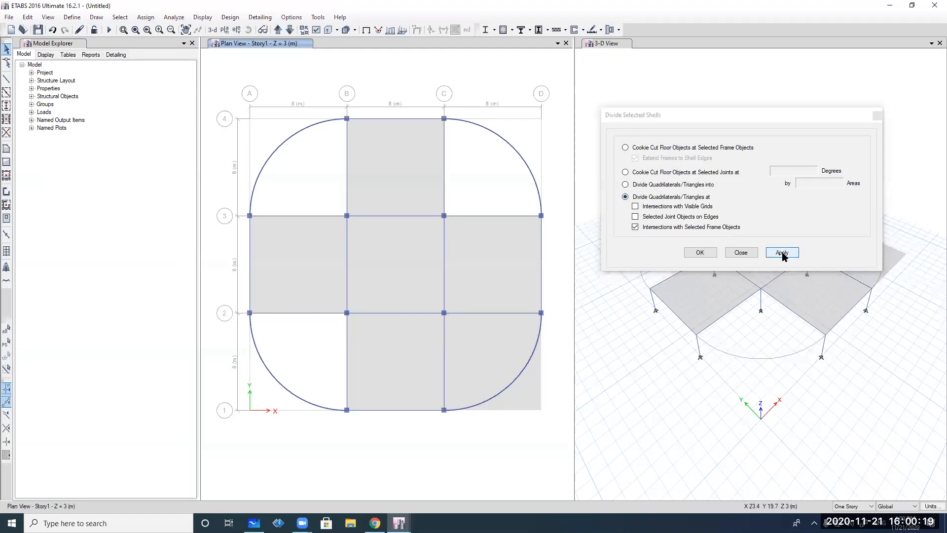
# Delete the square corner slab C–D, 1–2 and undo the deletion
pyautogui.moveTo(555, 426); pyautogui.dragTo(527, 393)
pyautogui.press('Delete')
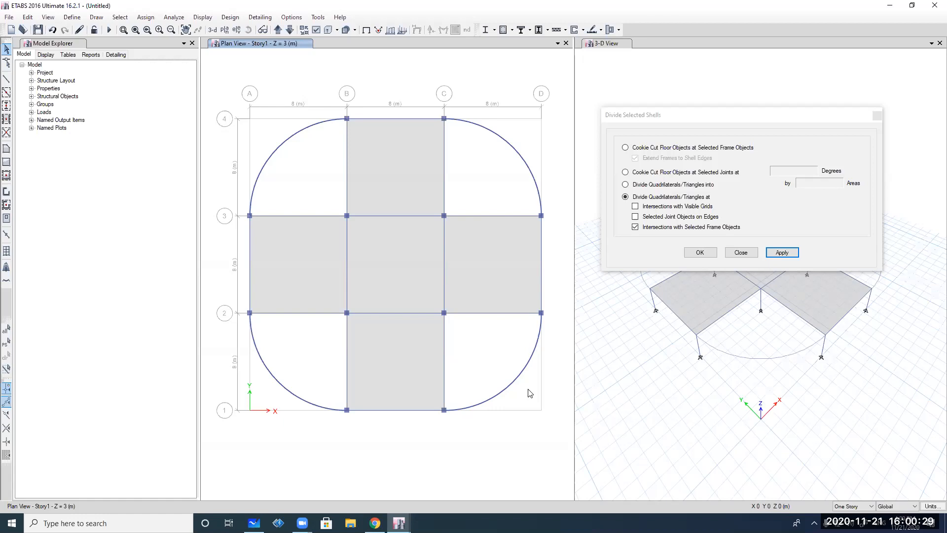
pyautogui.click(526, 390)
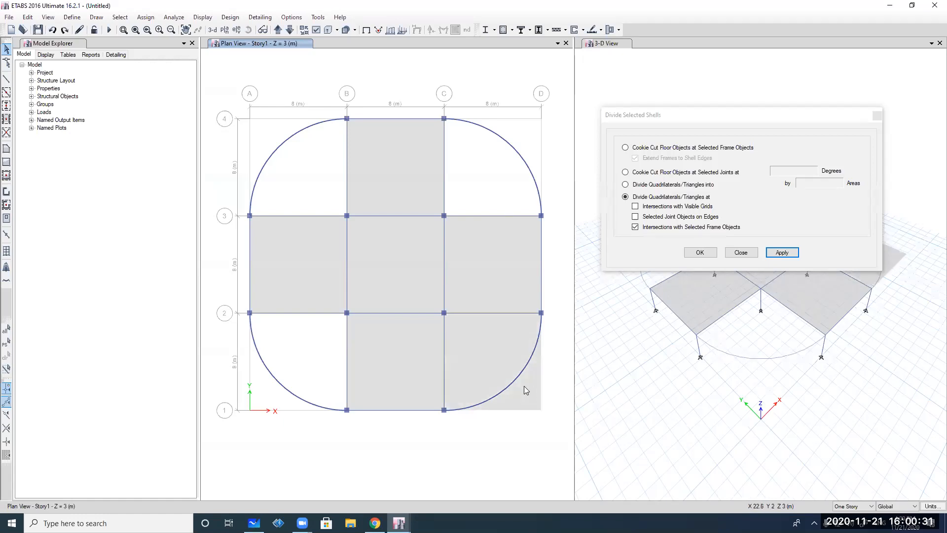
pyautogui.click(778, 255)
pyautogui.click(526, 392)
pyautogui.click(526, 392)
pyautogui.hotkey('ctrl', 'z')
# Remove the square slab from corner bay C–D, 1–2 and leave the shell division settings
pyautogui.click(502, 353)
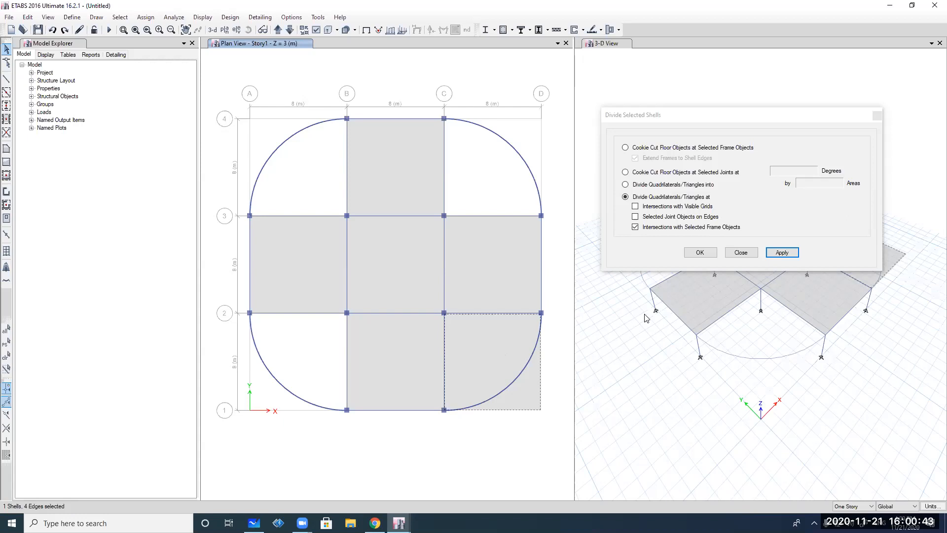
pyautogui.press('Delete')
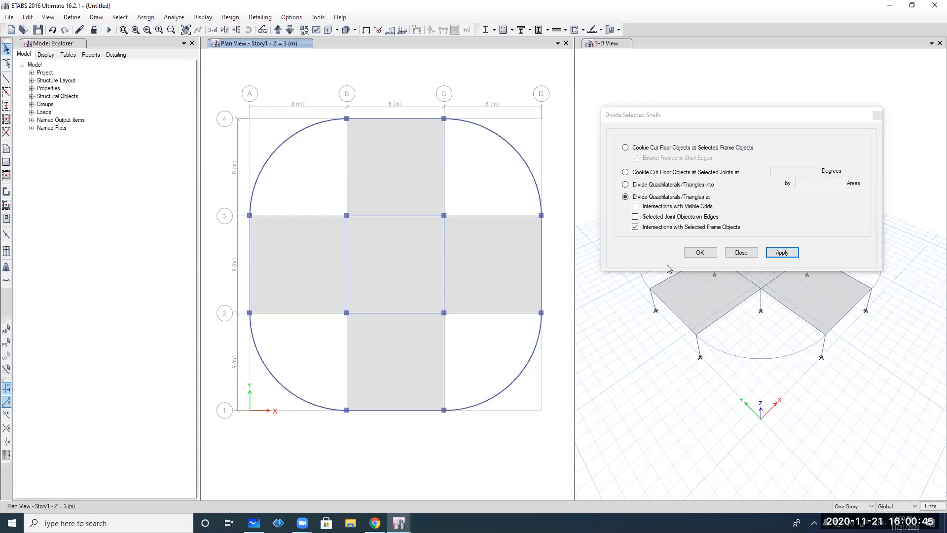
pyautogui.click(740, 253)
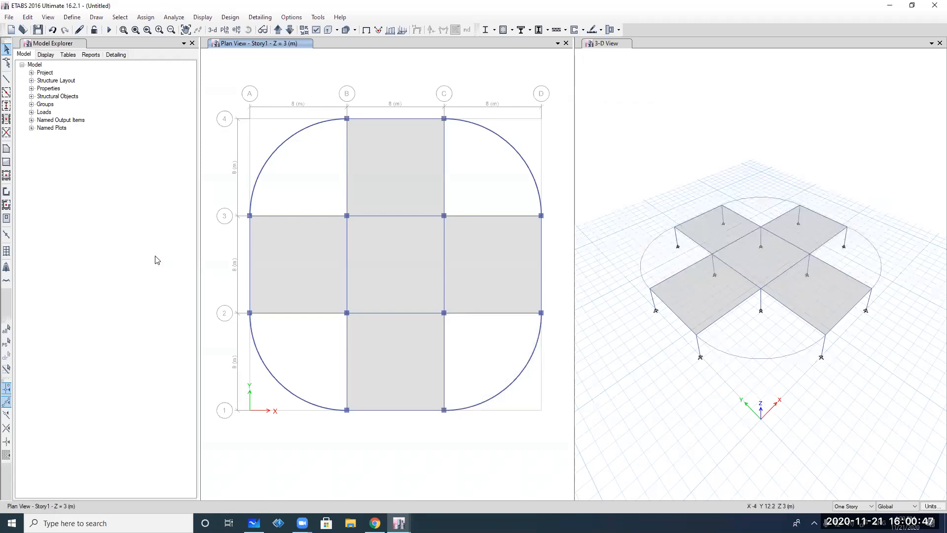
# Start drawing an Aligerada 25cm slab with the edge drawing type set to Arc (Center & 2 Points)
pyautogui.click(8, 150)
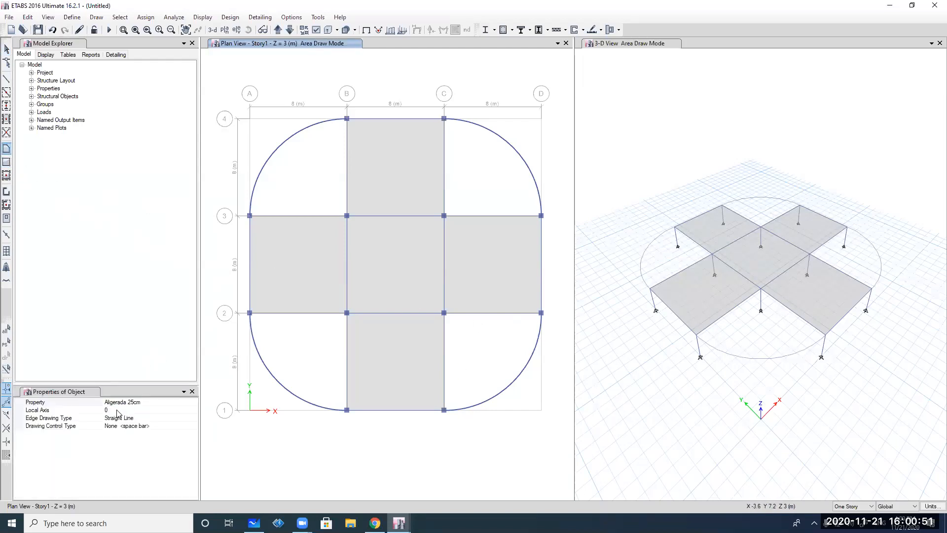
pyautogui.click(123, 418)
pyautogui.click(194, 418)
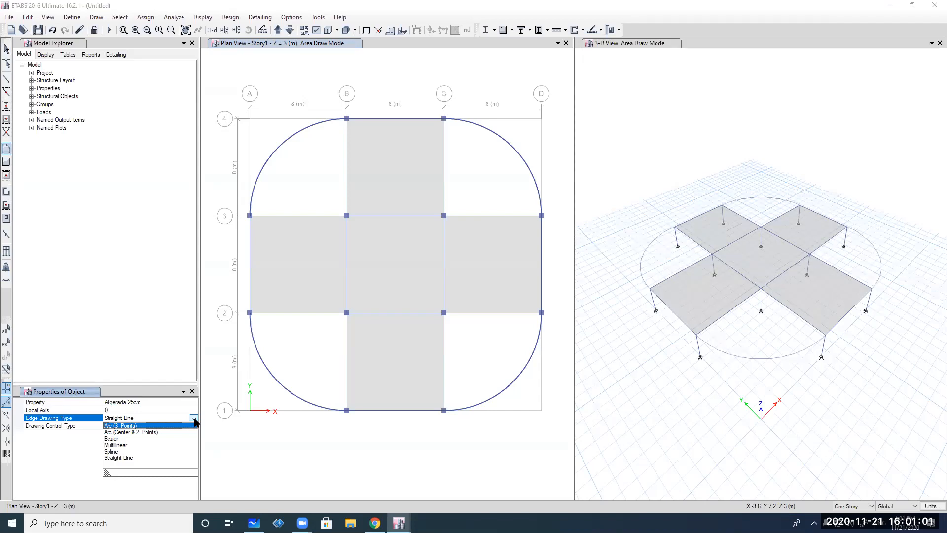
pyautogui.click(151, 439)
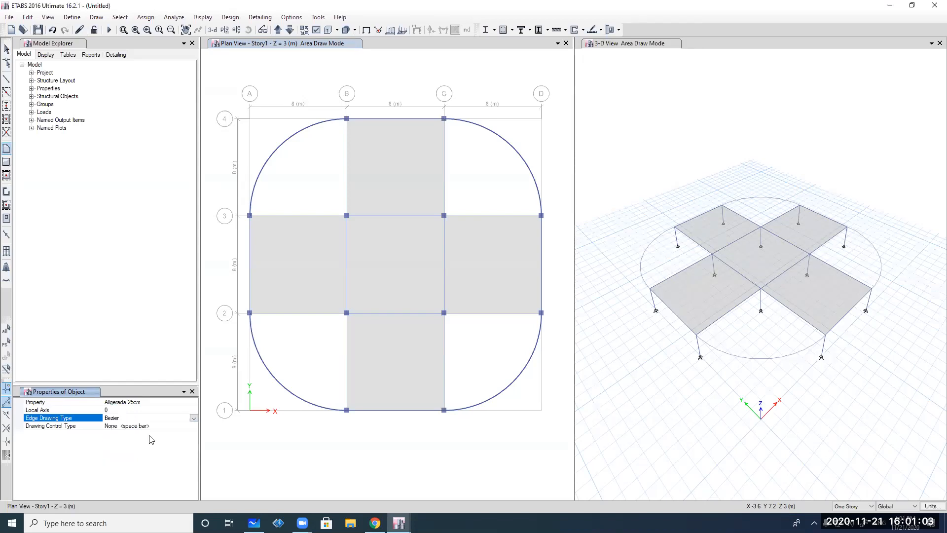
pyautogui.click(194, 418)
pyautogui.click(152, 432)
pyautogui.click(444, 313)
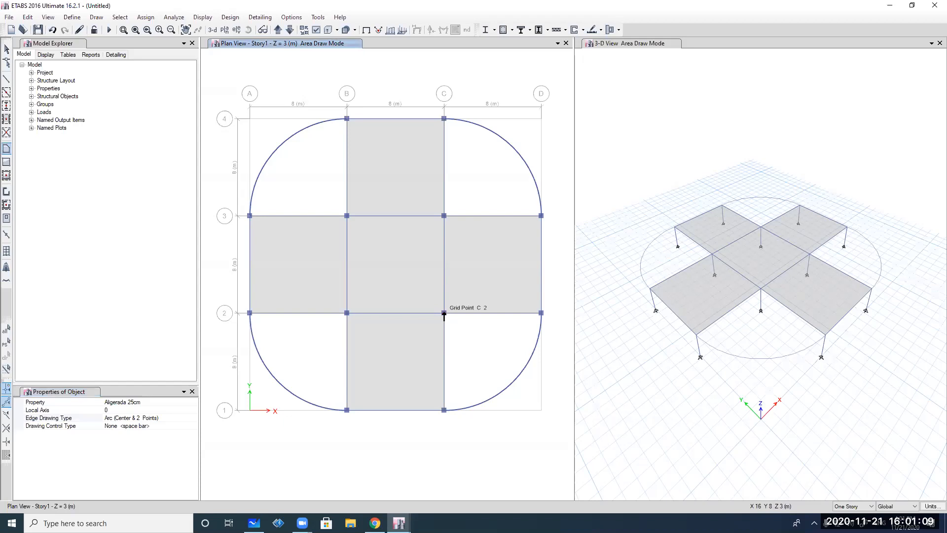
pyautogui.click(541, 312)
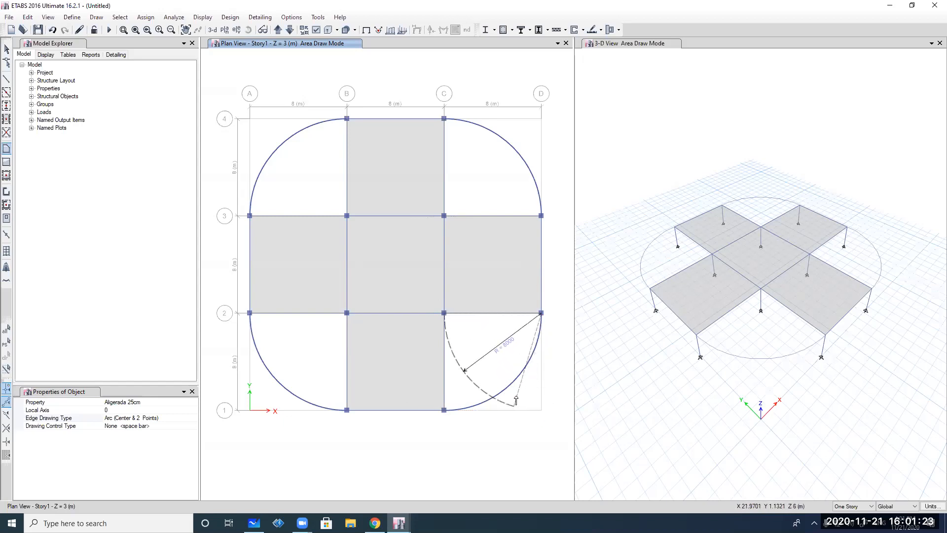
pyautogui.press('Escape')
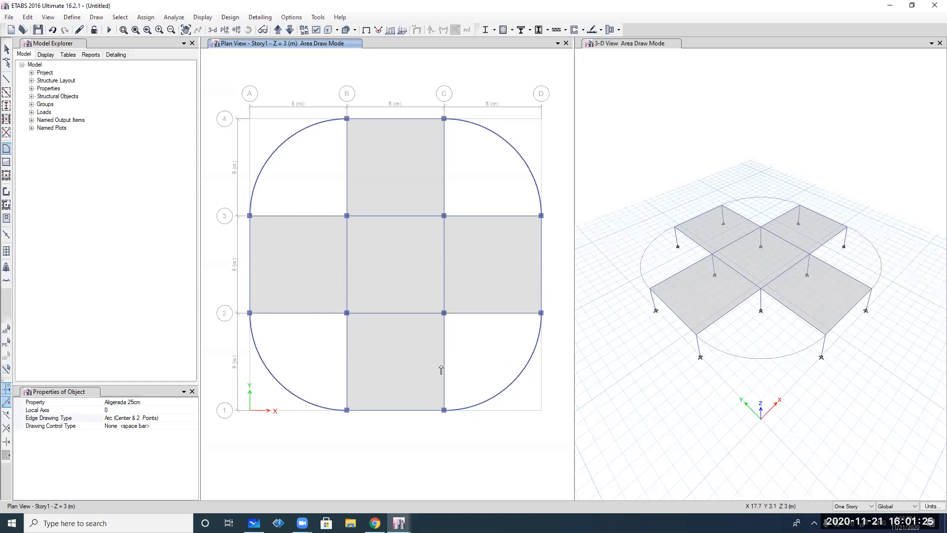
# Try to outline a curved Aligerada 25cm slab in corner bay C–D, 1–2 using grid points C2, D2 and C1
pyautogui.click(444, 313)
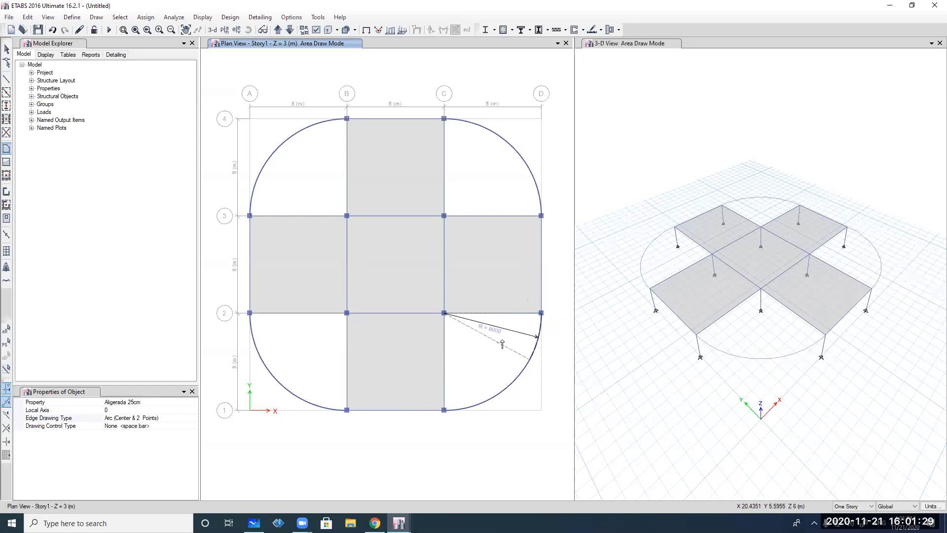
pyautogui.rightClick(540, 314)
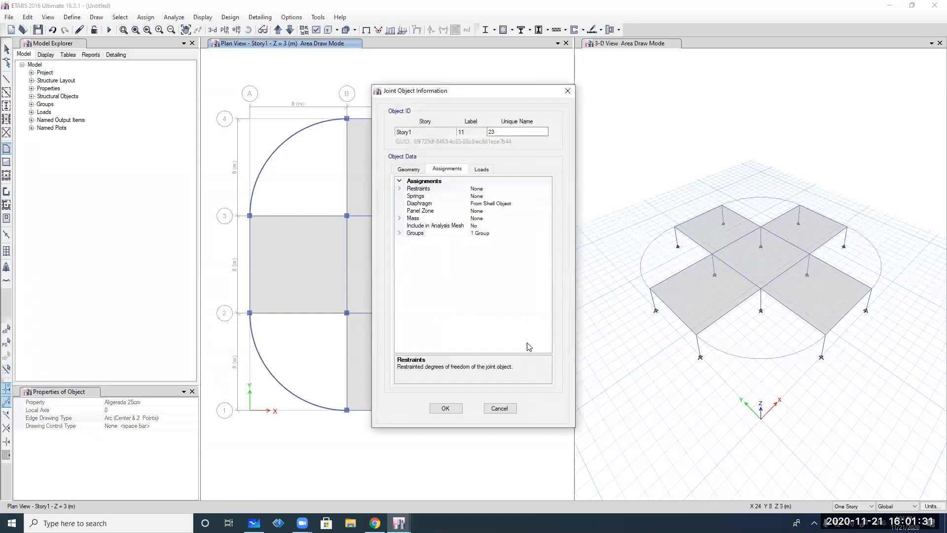
pyautogui.click(445, 408)
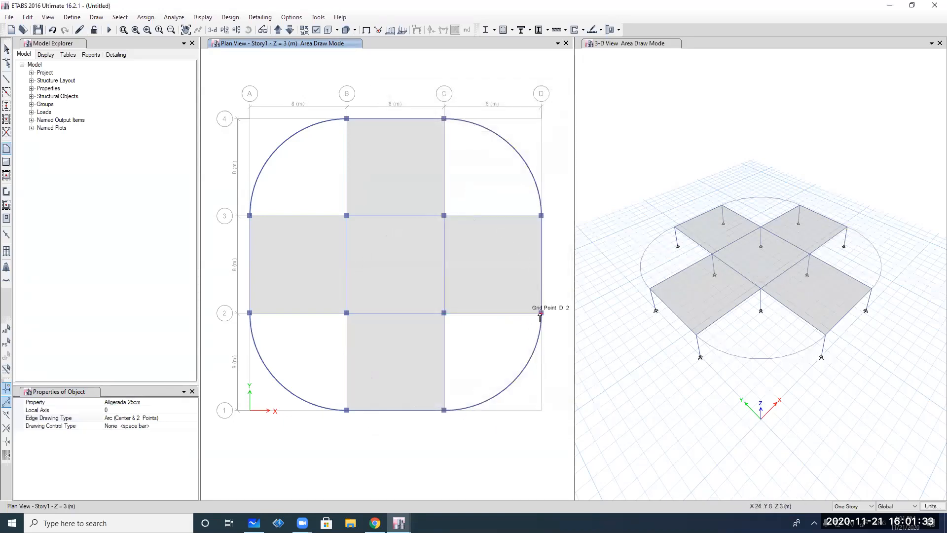
pyautogui.click(444, 313)
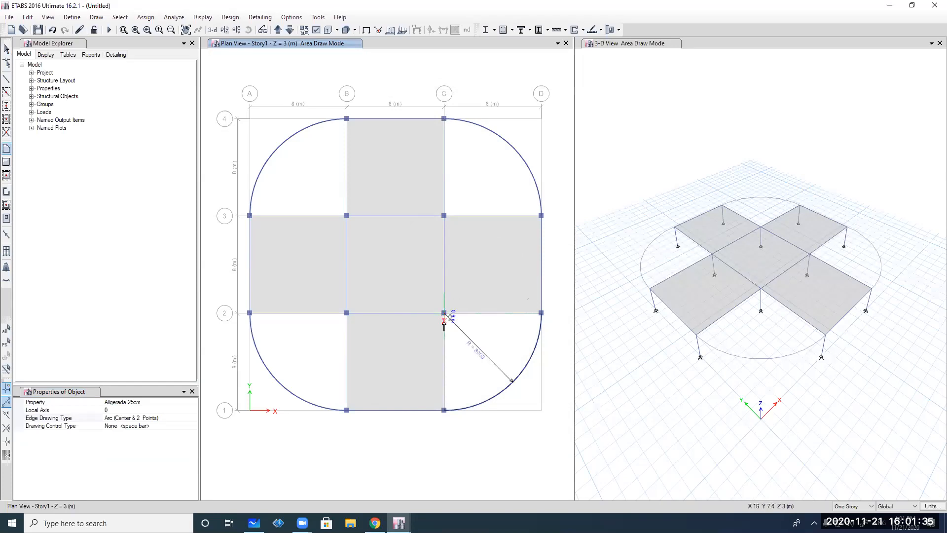
pyautogui.click(542, 313)
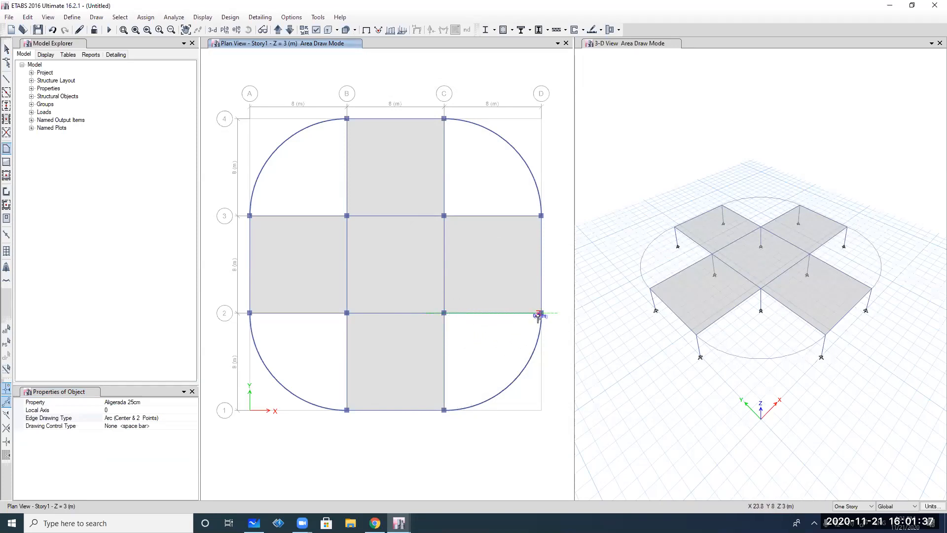
pyautogui.click(444, 411)
pyautogui.click(444, 313)
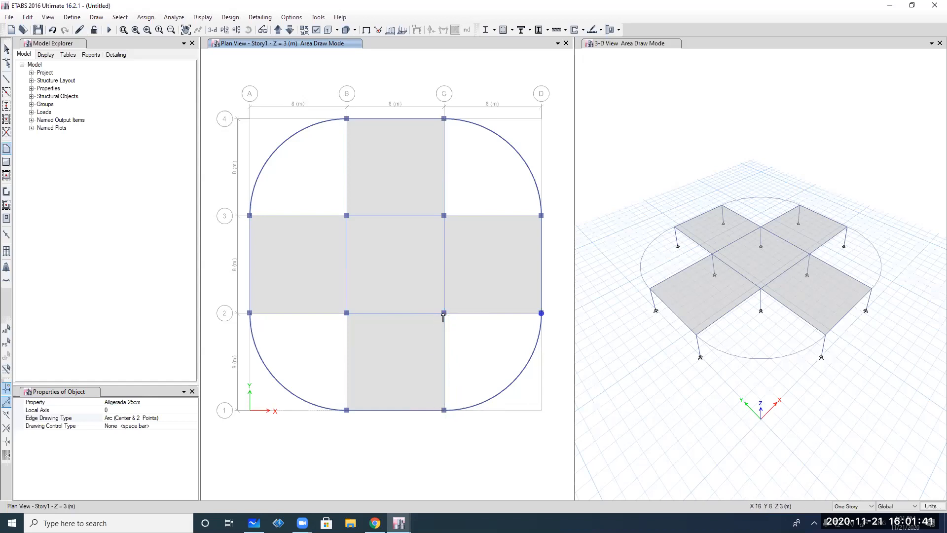
pyautogui.click(541, 313)
pyautogui.click(444, 313)
pyautogui.click(444, 410)
pyautogui.click(541, 314)
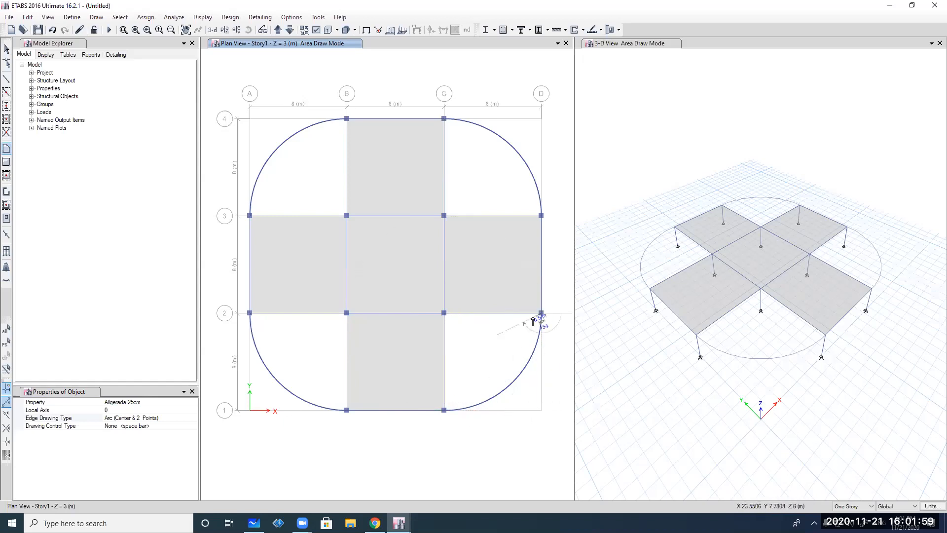
pyautogui.click(444, 313)
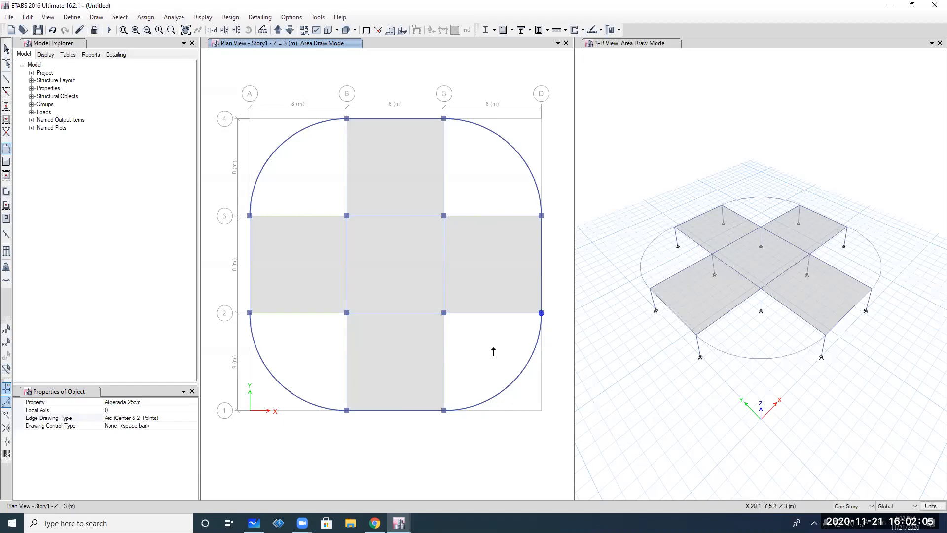
pyautogui.press('Escape')
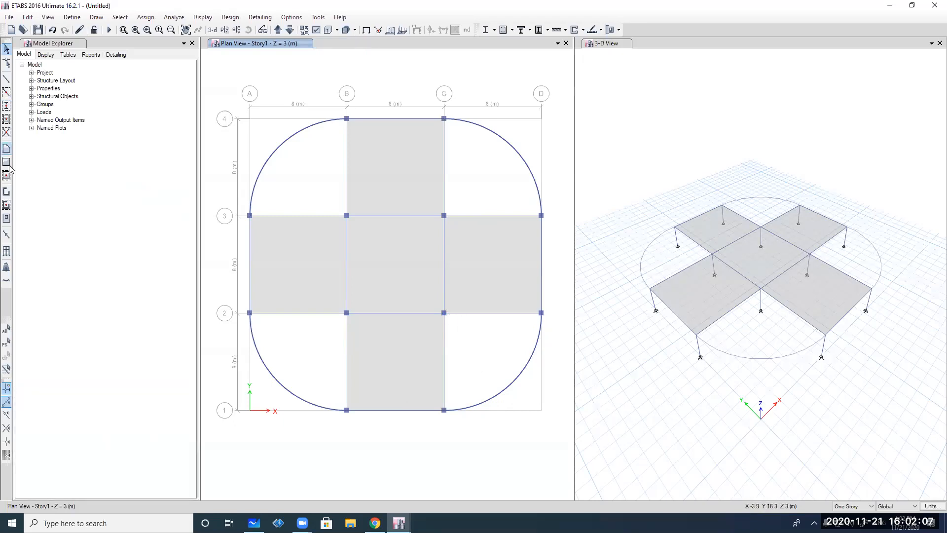
pyautogui.click(7, 148)
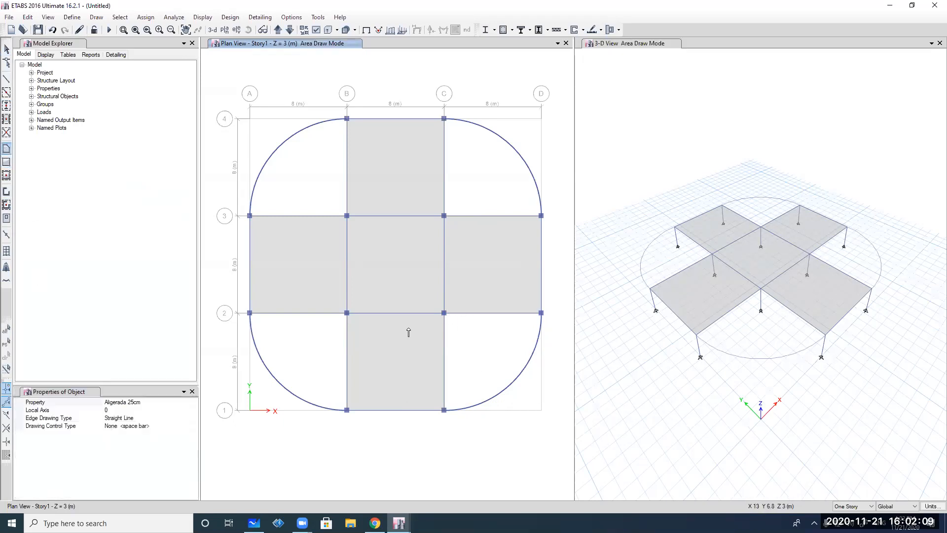
pyautogui.click(444, 312)
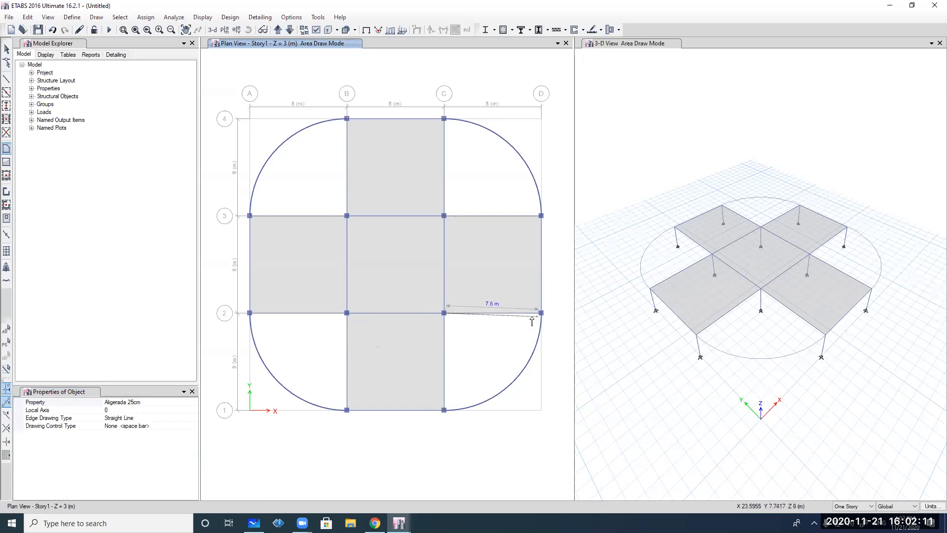
pyautogui.click(541, 312)
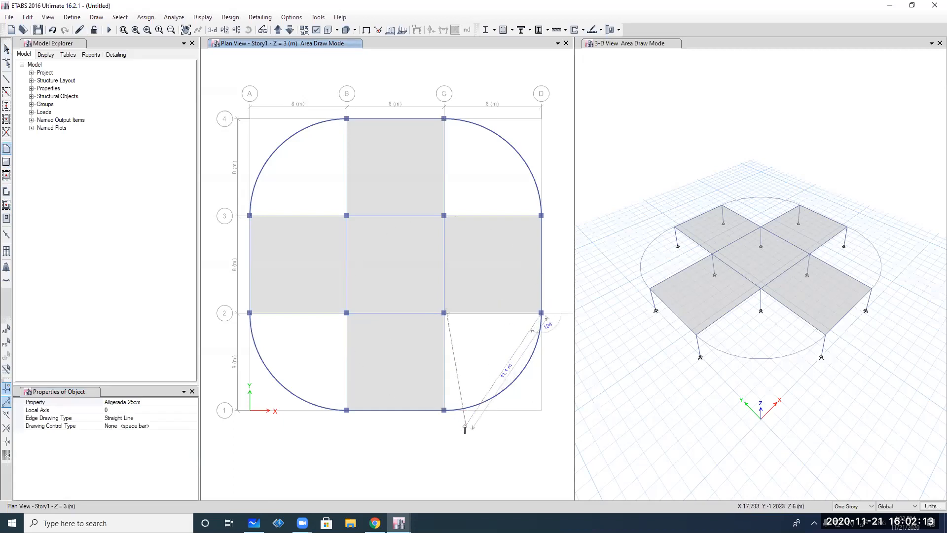
pyautogui.press('Escape')
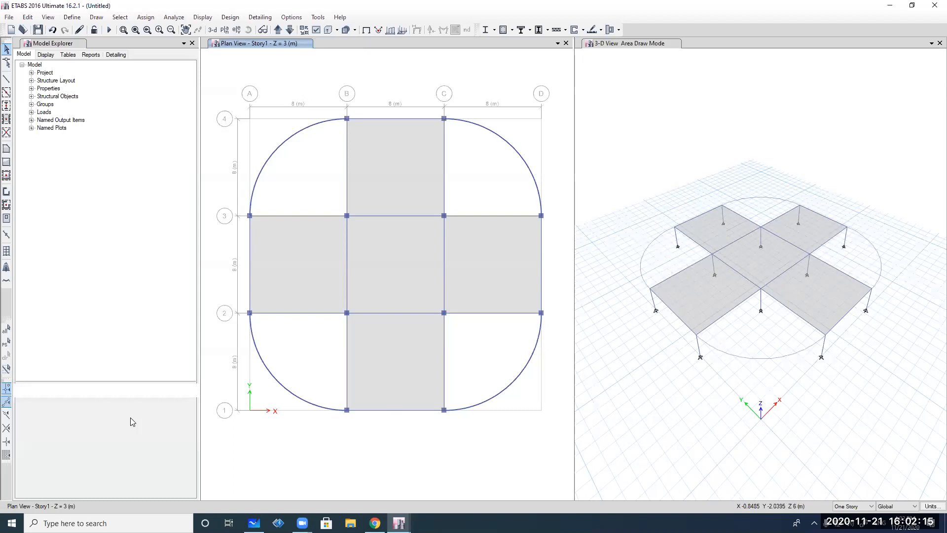
# Restart drawing an Aligerada 25cm floor area with the edge drawing type set to Arc (Center & 2 Points)
pyautogui.click(6, 149)
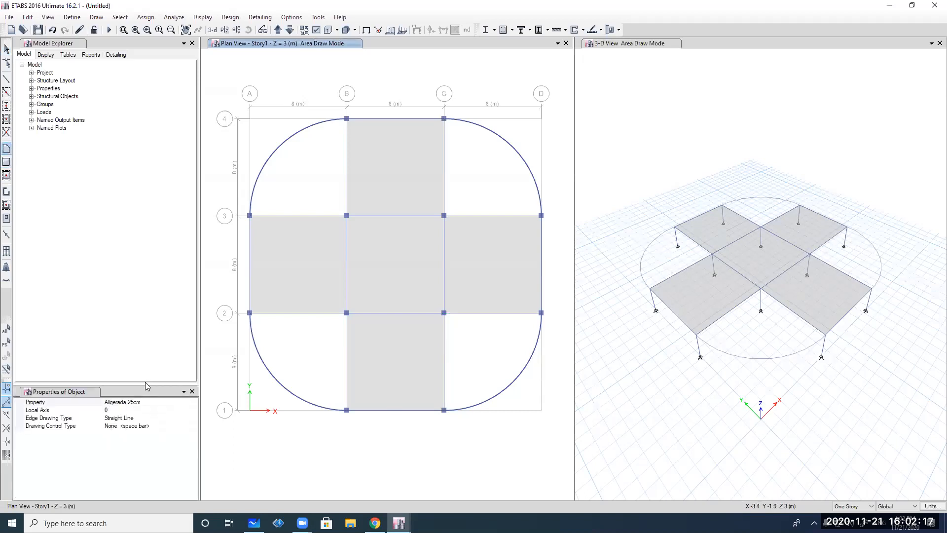
pyautogui.click(151, 419)
pyautogui.click(193, 419)
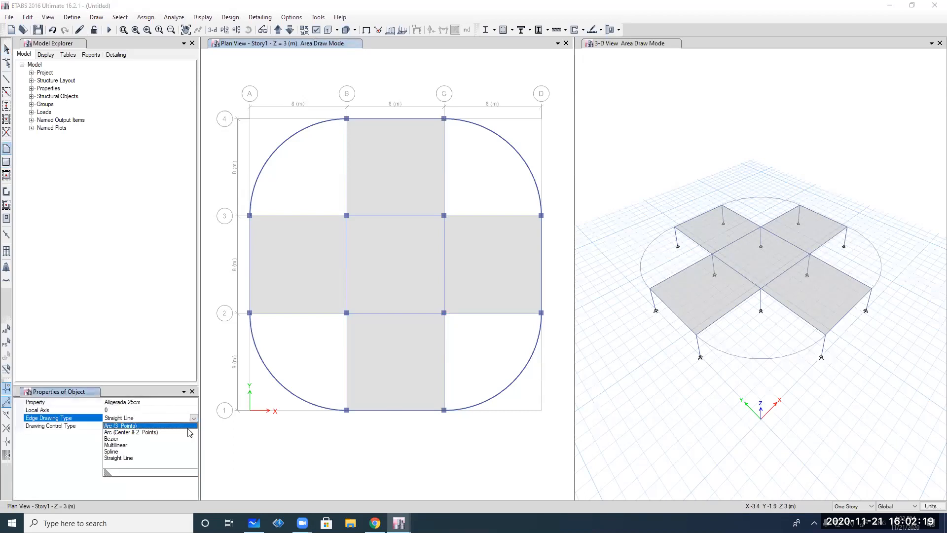
pyautogui.click(129, 426)
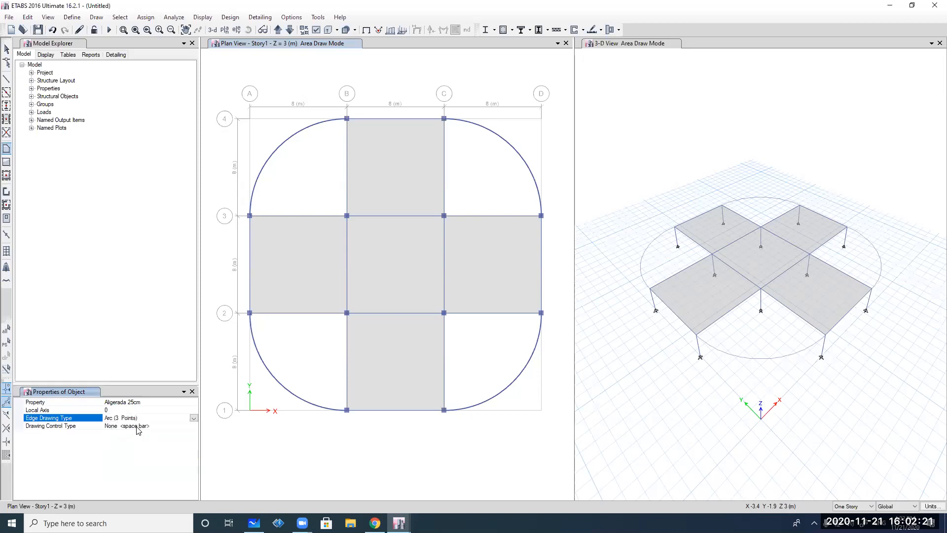
pyautogui.click(193, 420)
pyautogui.click(148, 434)
pyautogui.click(444, 313)
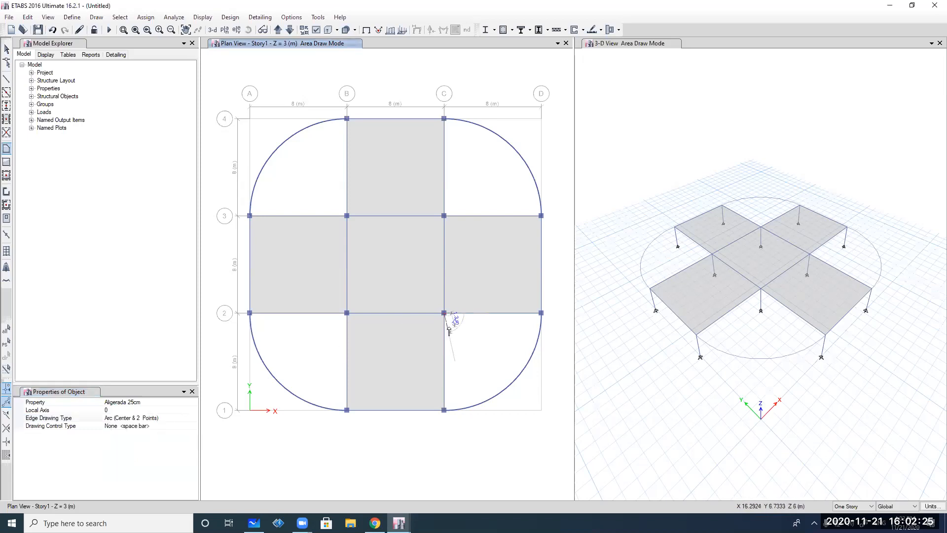
pyautogui.click(541, 313)
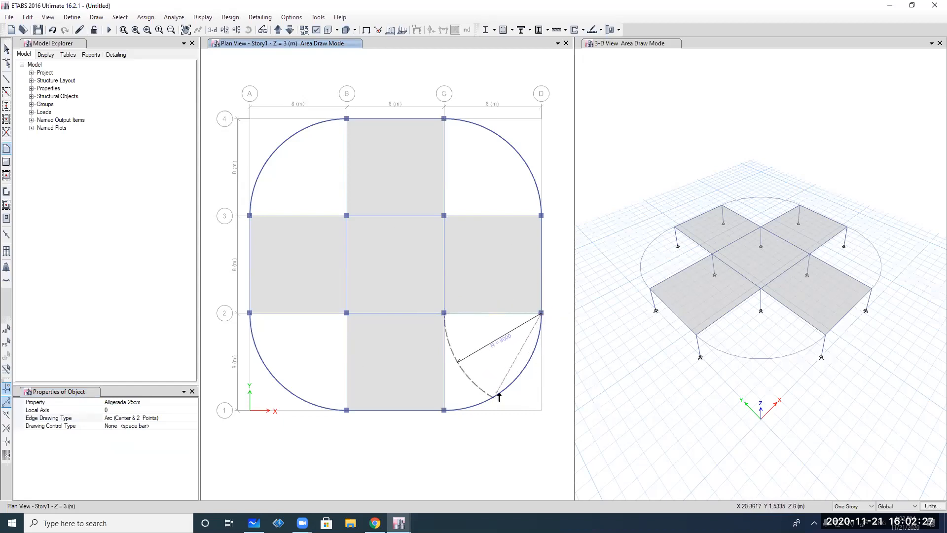
pyautogui.press('Escape')
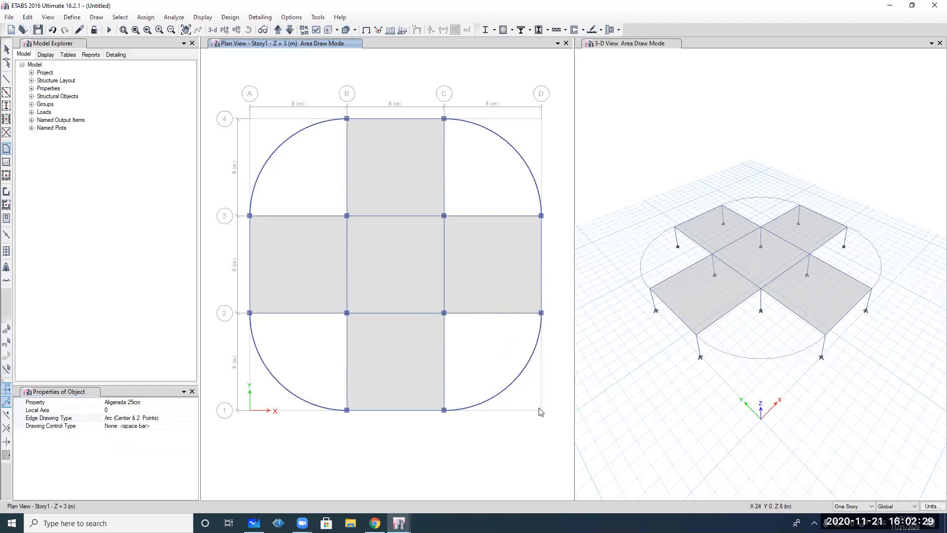
# Draw the curved corner slab in bay C–D, 1–2 with an arc edge from D2 to C1 centred at C2
pyautogui.click(541, 313)
pyautogui.click(446, 313)
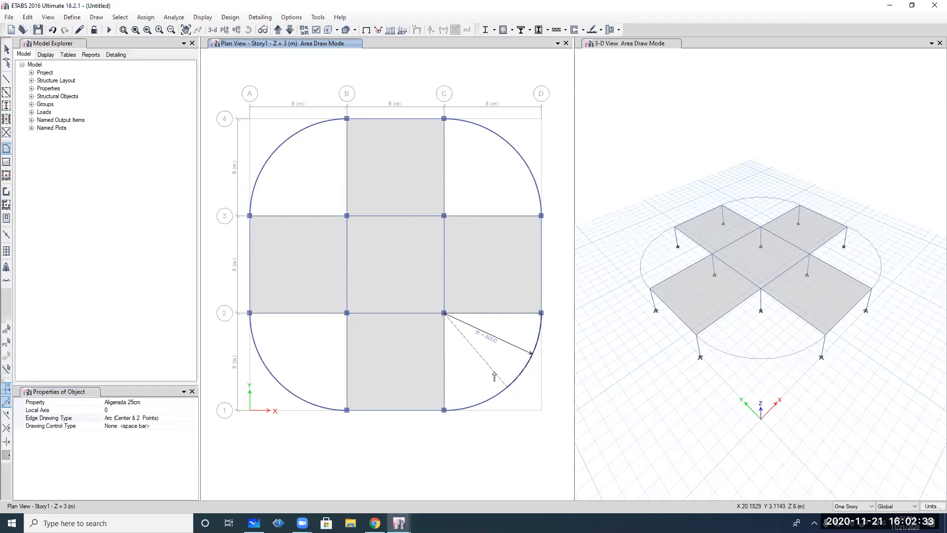
pyautogui.click(446, 411)
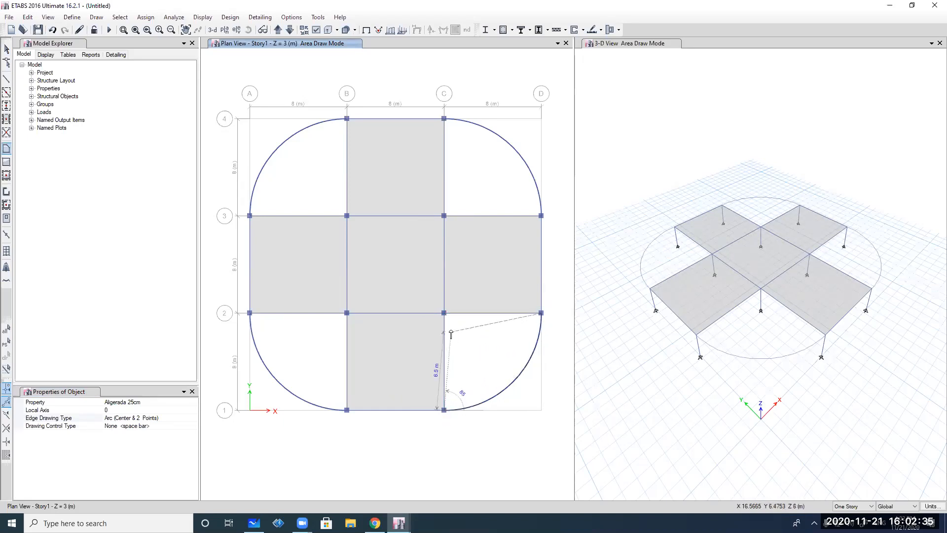
# Try to draw the quarter-circle slab in bay C-D/1-2 with an arc edge centred on C2, and undo it
pyautogui.click(444, 314)
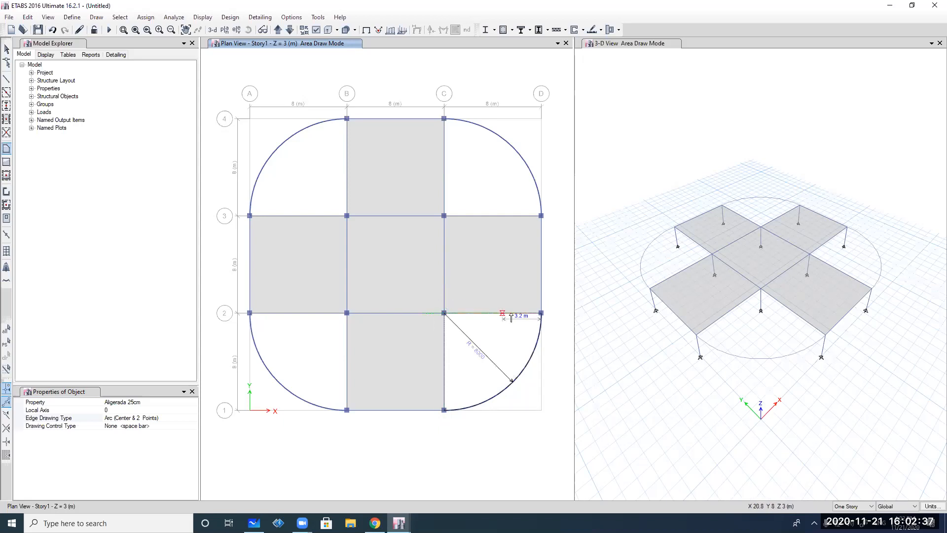
pyautogui.click(540, 313)
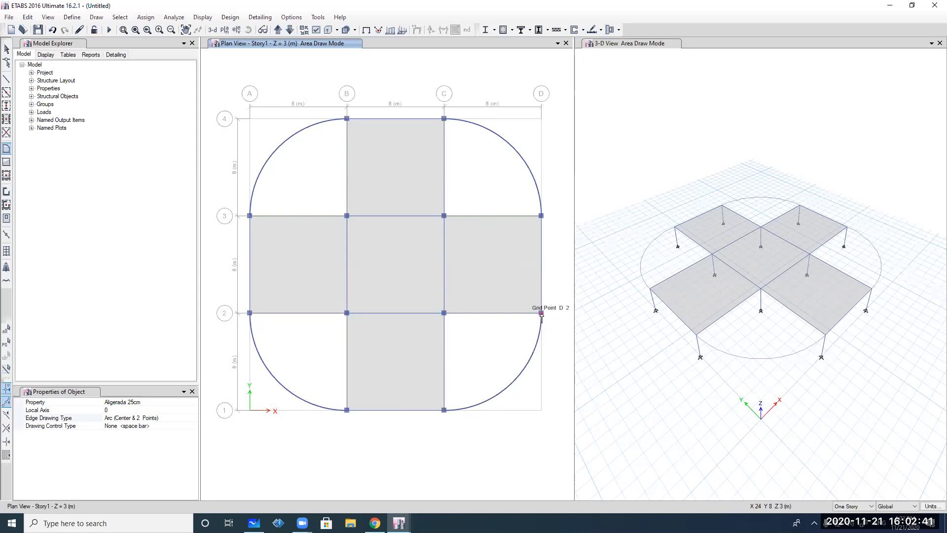
pyautogui.click(444, 410)
pyautogui.click(444, 313)
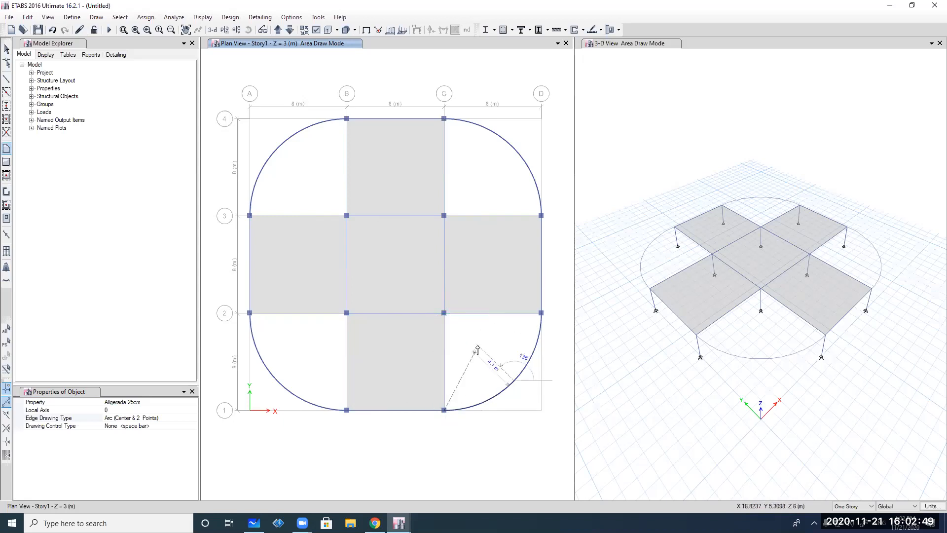
pyautogui.click(444, 312)
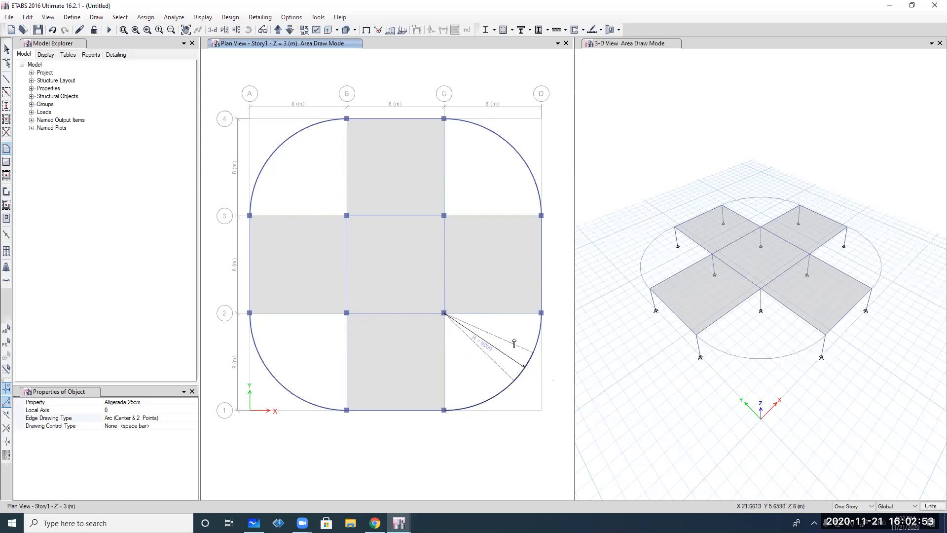
pyautogui.doubleClick(541, 314)
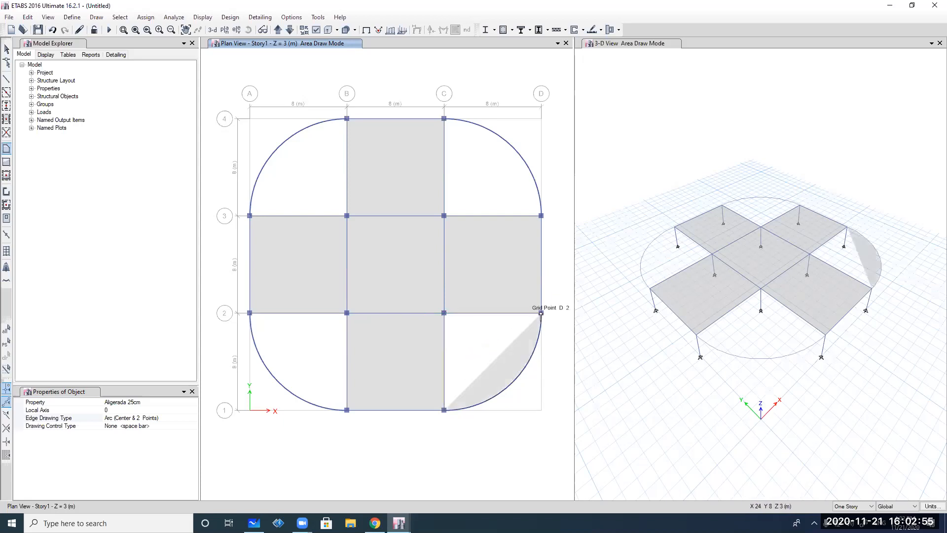
pyautogui.hotkey('ctrl', 'z')
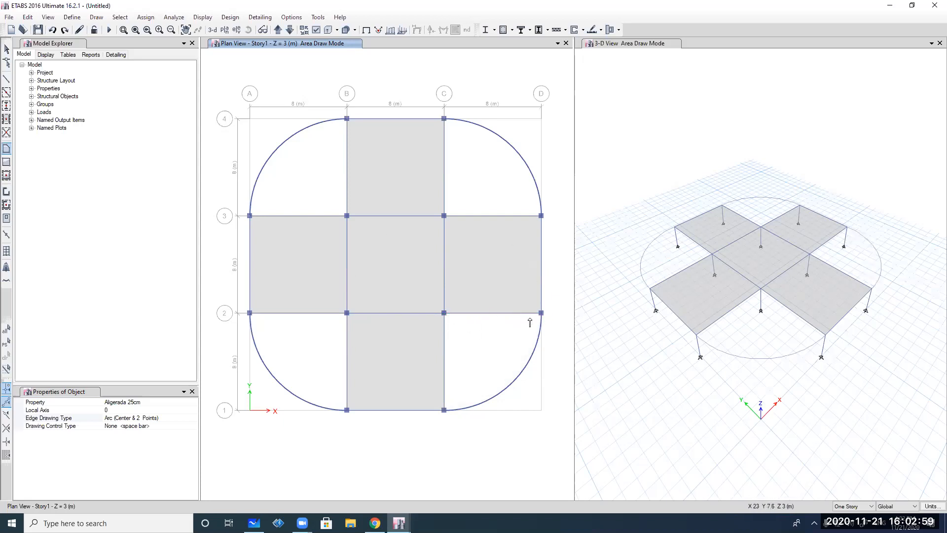
# Try to draw the corner slab by starting at C2 with an arc to D1 centred on C1, and undo it
pyautogui.click(444, 313)
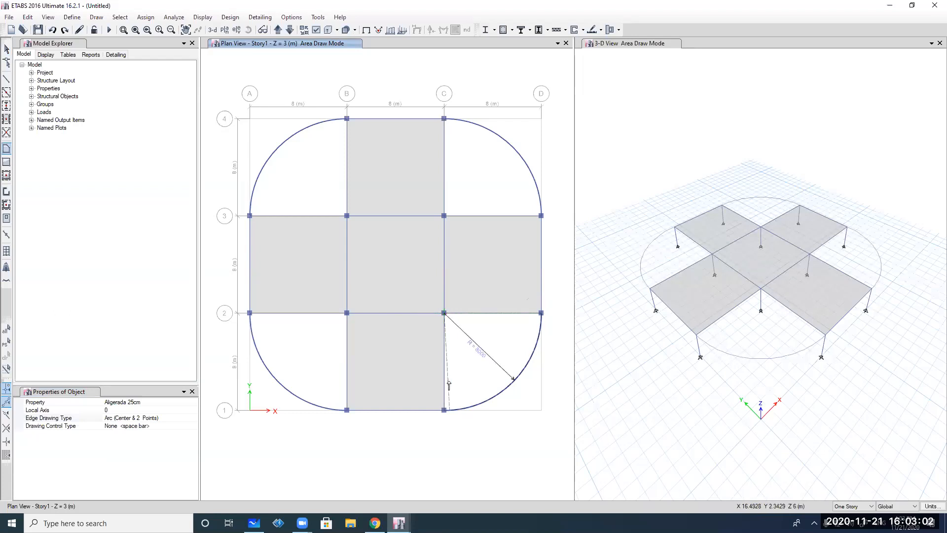
pyautogui.click(445, 410)
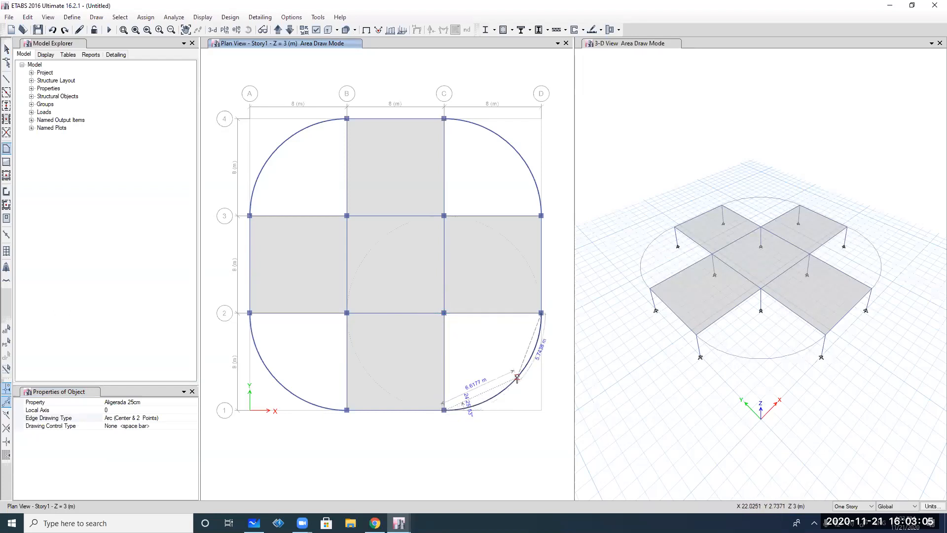
pyautogui.click(541, 314)
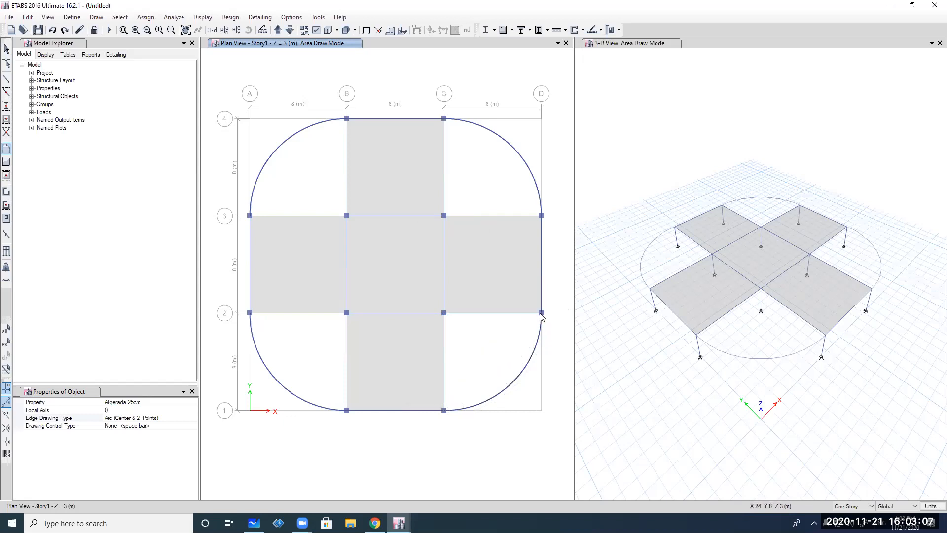
pyautogui.click(444, 314)
pyautogui.click(445, 410)
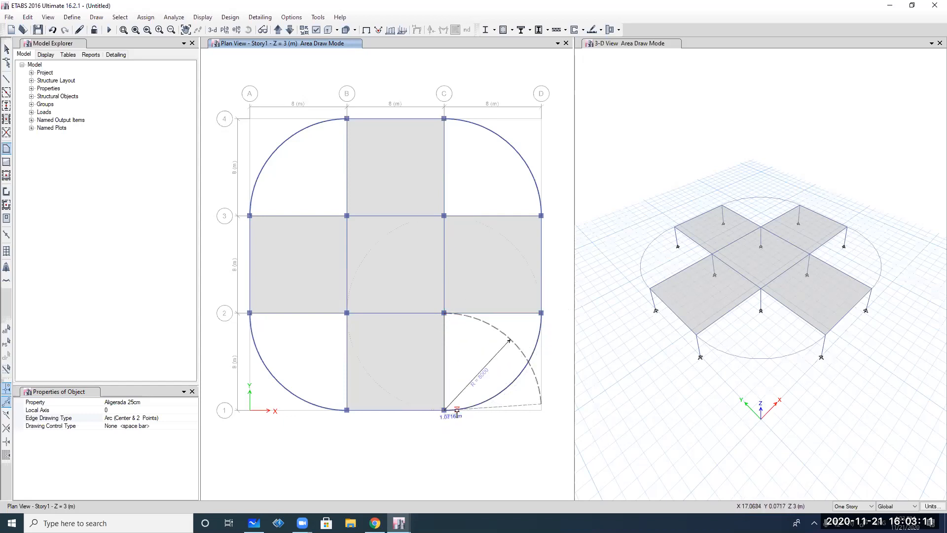
pyautogui.click(541, 410)
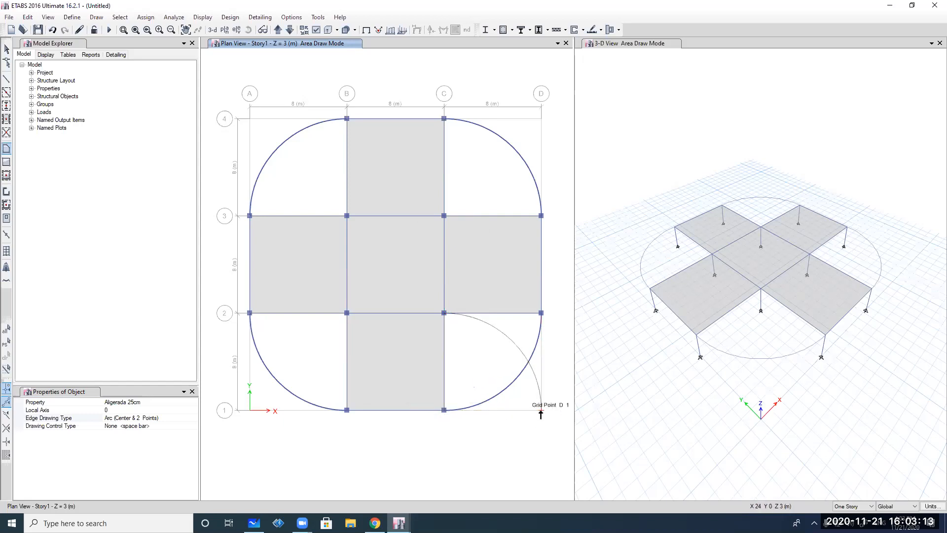
pyautogui.doubleClick(443, 410)
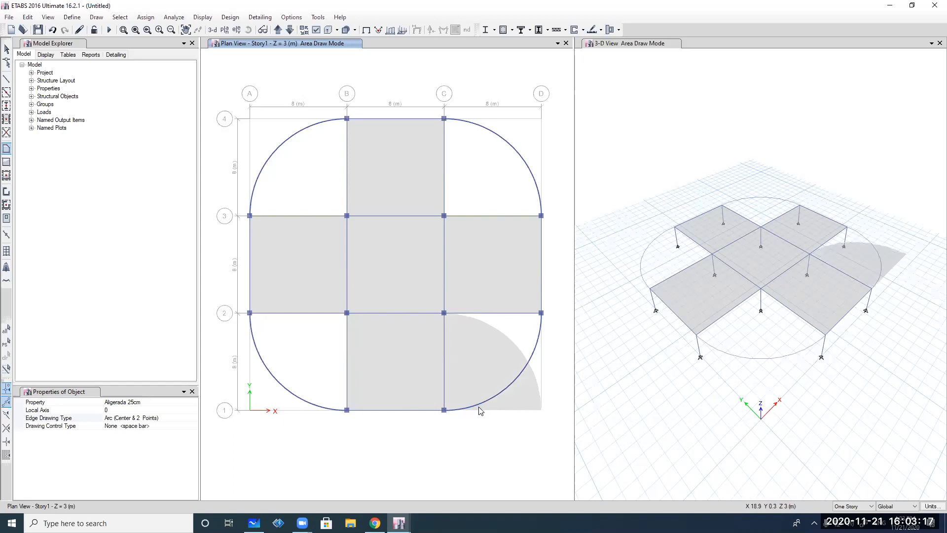
pyautogui.hotkey('ctrl', 'z')
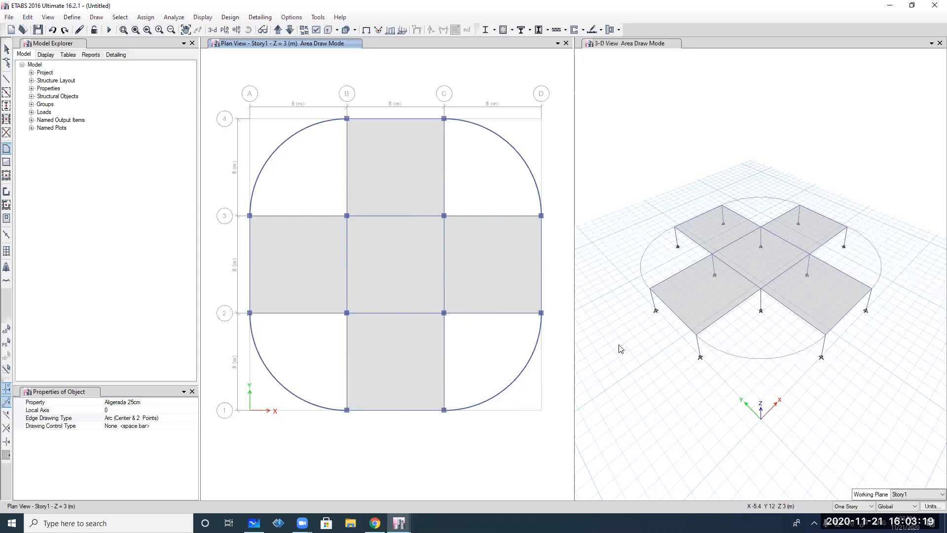
# Draw the quarter-circle slab from D2 to C1 with its arc centred on C2, and close it at C2
pyautogui.click(541, 313)
pyautogui.click(444, 313)
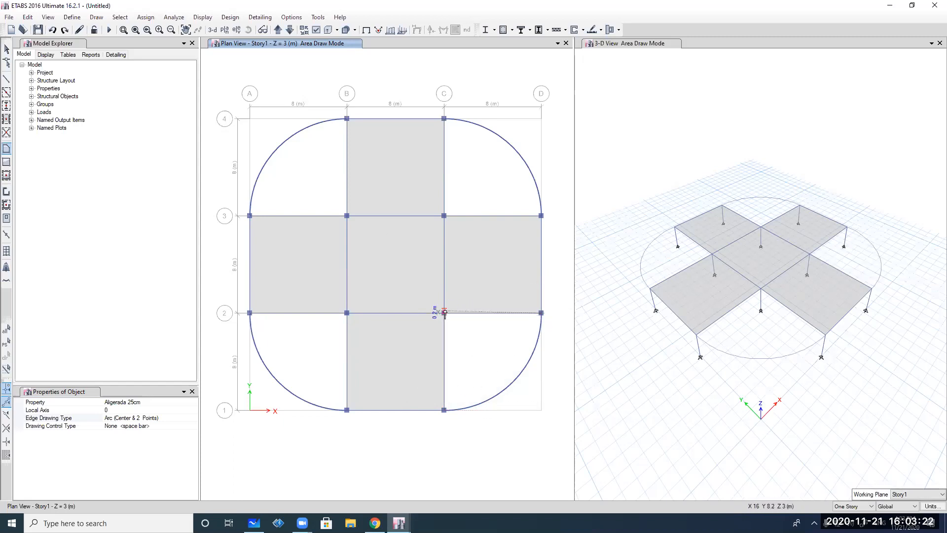
pyautogui.click(444, 410)
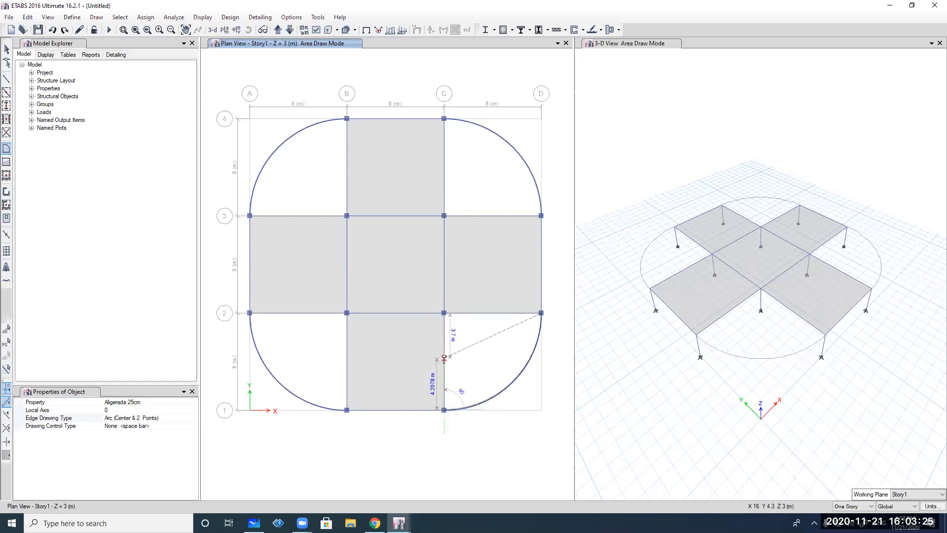
pyautogui.doubleClick(444, 312)
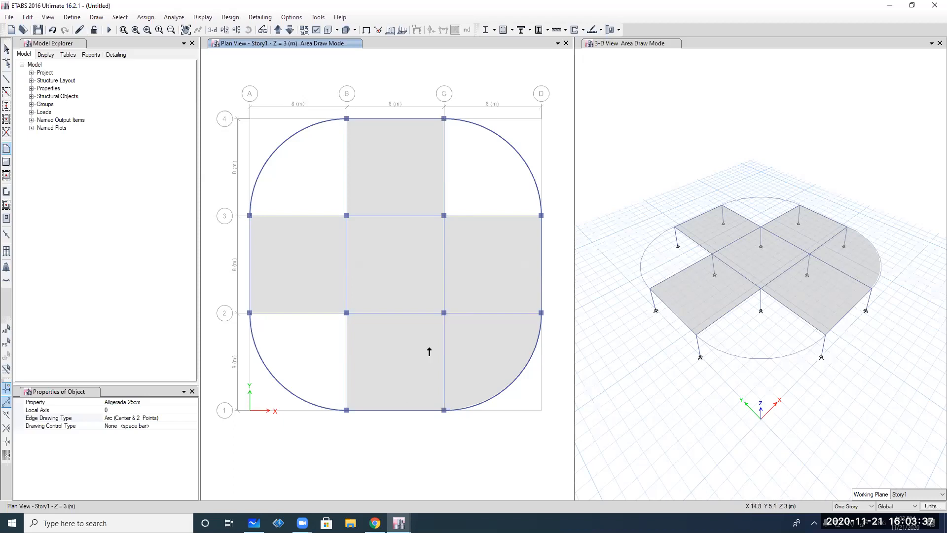
# Draw the quarter-circle slab from C4 to D3 with its arc centred on C3, and close it at C3
pyautogui.click(444, 119)
pyautogui.click(444, 216)
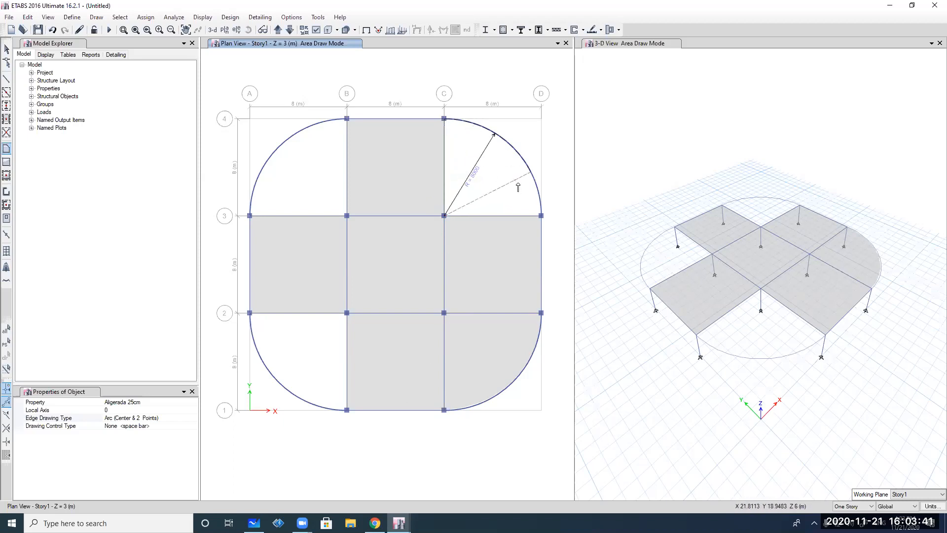
pyautogui.click(541, 216)
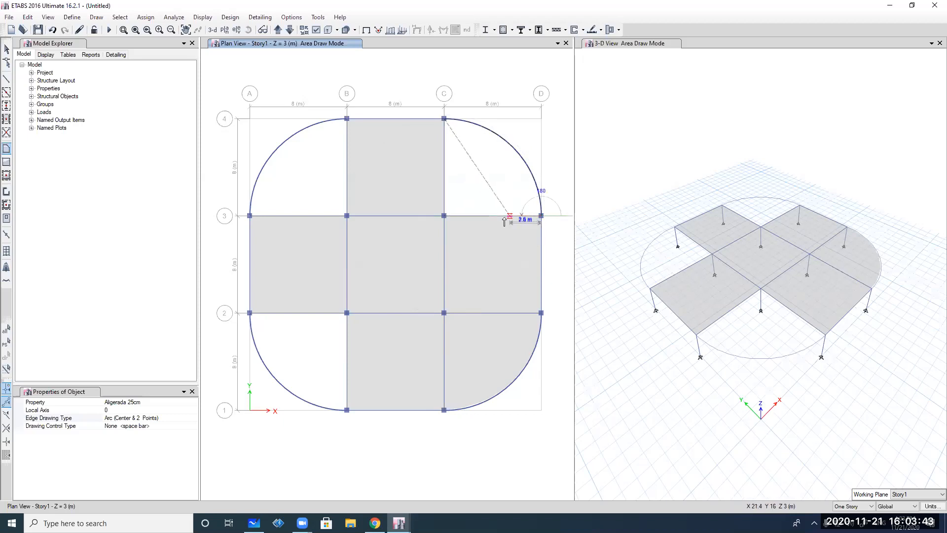
pyautogui.doubleClick(444, 215)
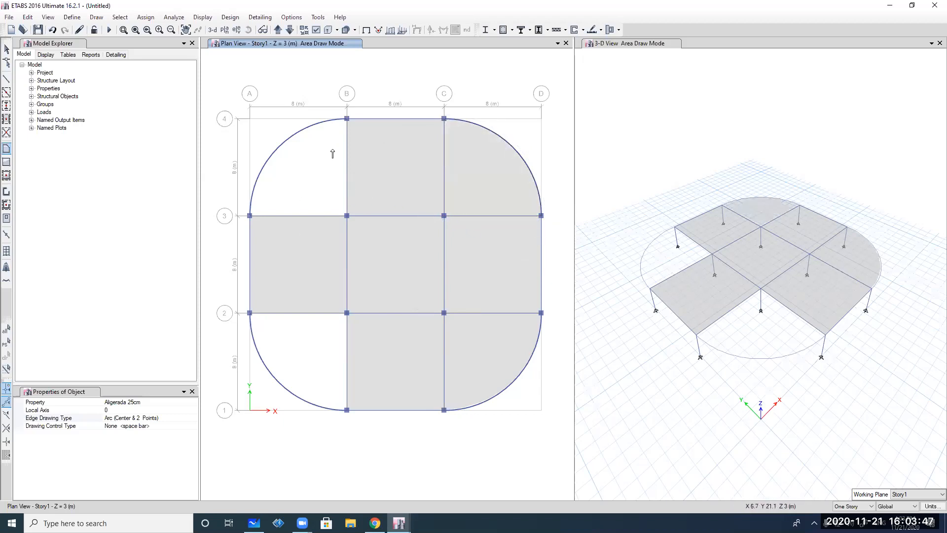
# Draw the quarter-circle slab from B4 to A3 with its arc centred on B3, and close it at B3
pyautogui.click(346, 120)
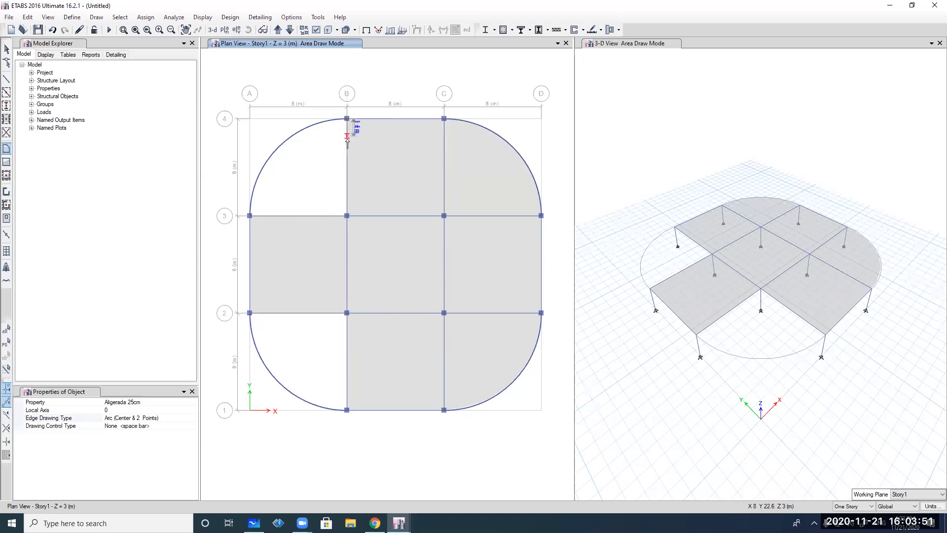
pyautogui.click(346, 216)
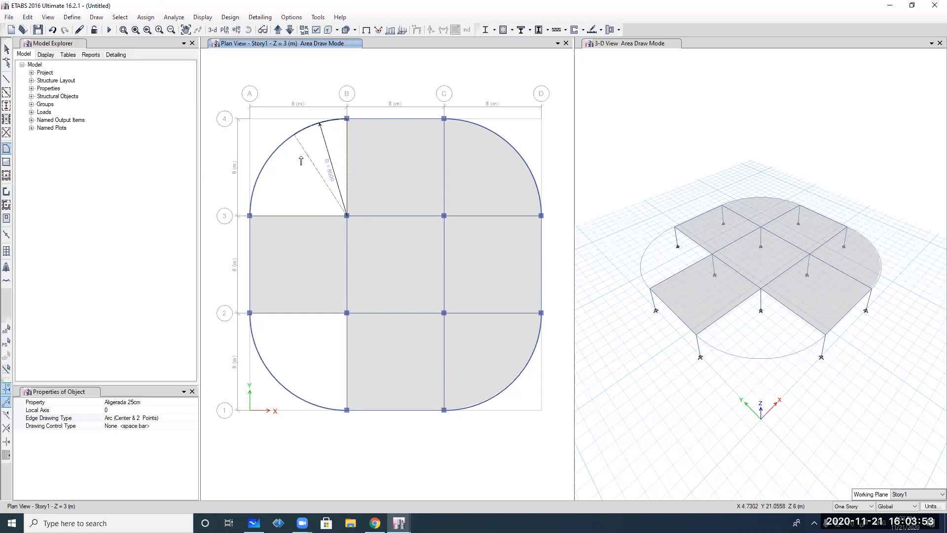
pyautogui.click(250, 215)
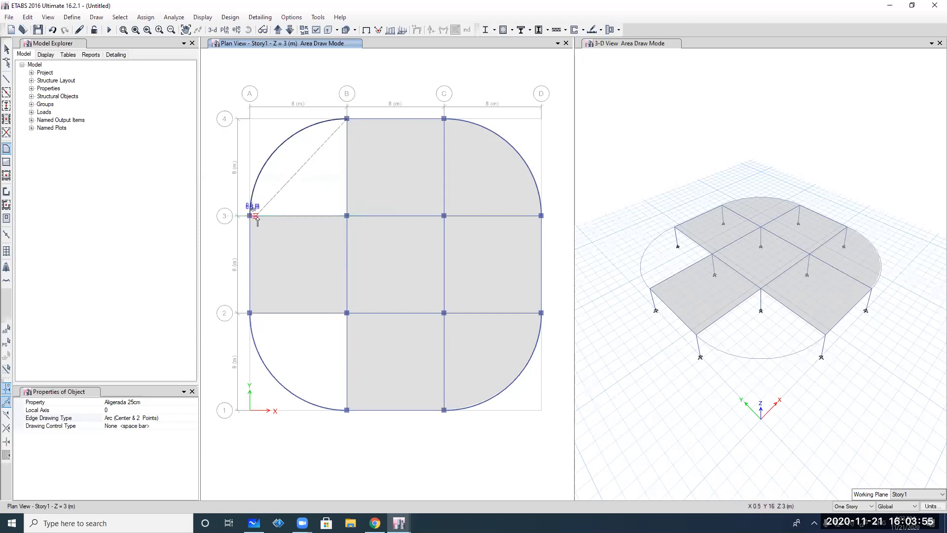
pyautogui.doubleClick(348, 216)
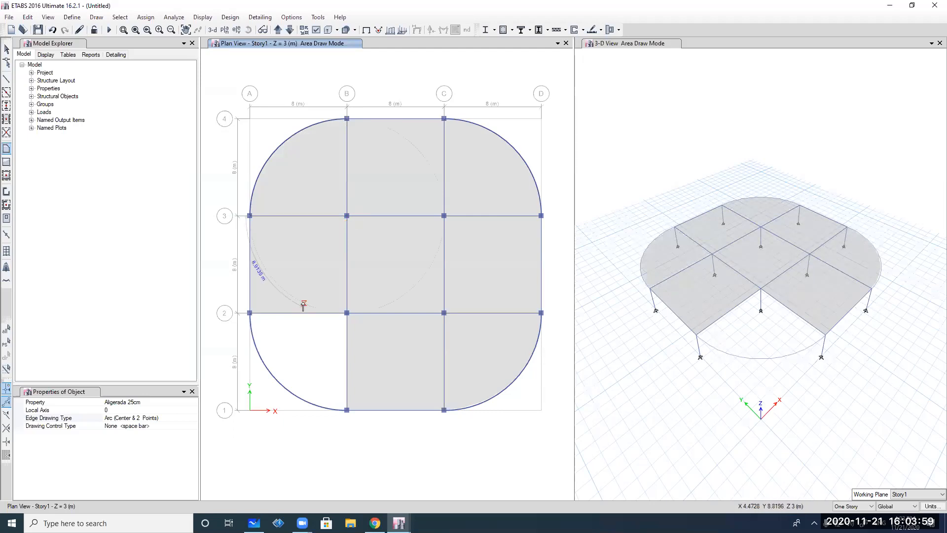
# Draw the quarter-circle slab from A2 to B1 with its arc centred on B2, close it at B2 and stop area drawing
pyautogui.click(250, 313)
pyautogui.click(347, 312)
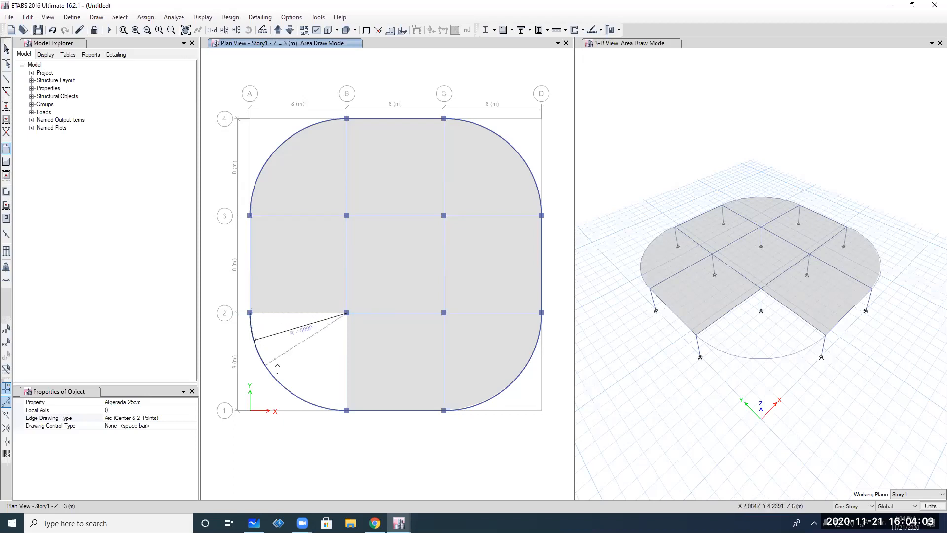
pyautogui.click(347, 410)
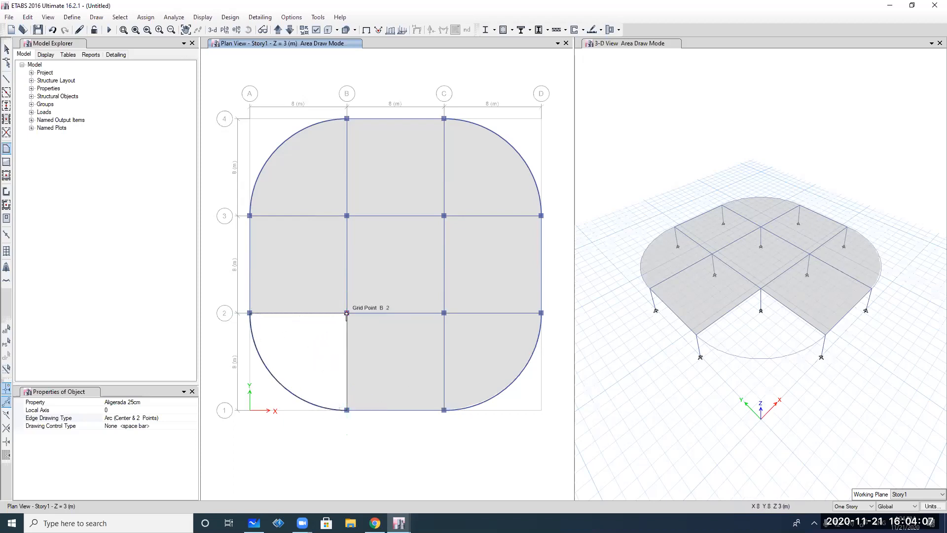
pyautogui.doubleClick(347, 313)
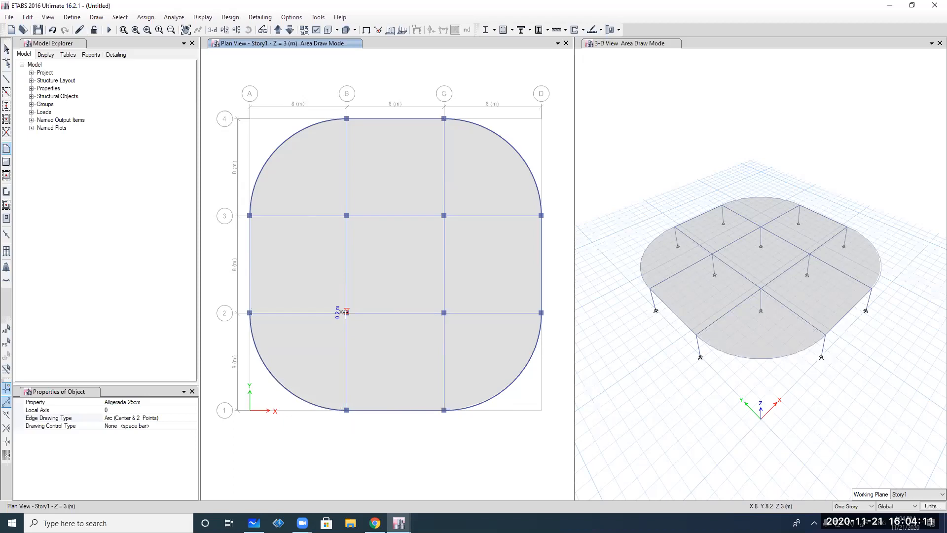
pyautogui.press('Escape')
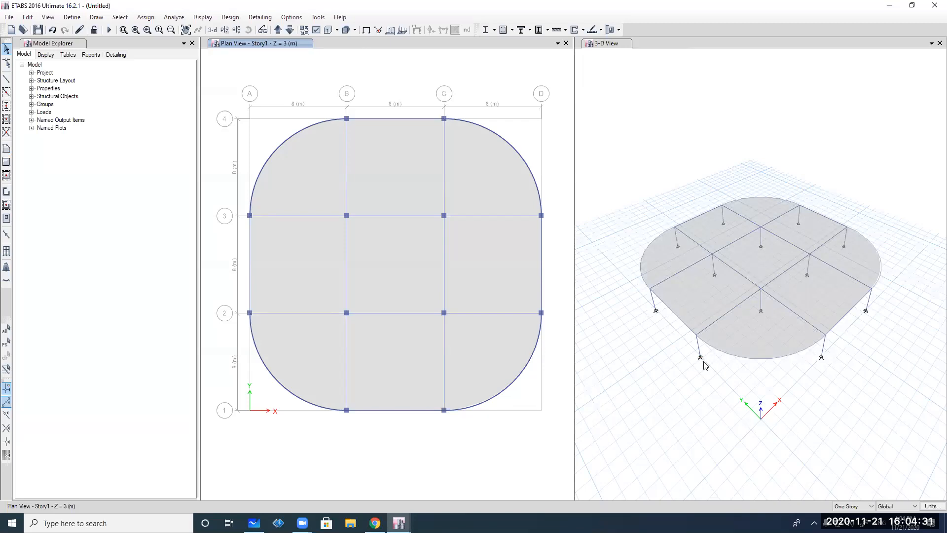
# Assign fixed restraints, with all translations and rotations about X, Y and Z, to every column base joint at the Base level
pyautogui.scroll(5, 703, 357)
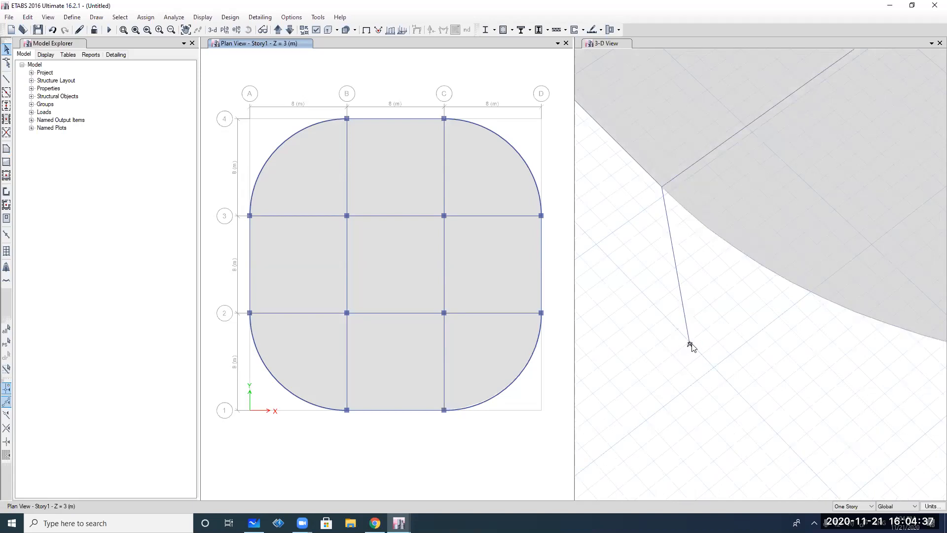
pyautogui.scroll(-2, 690, 348)
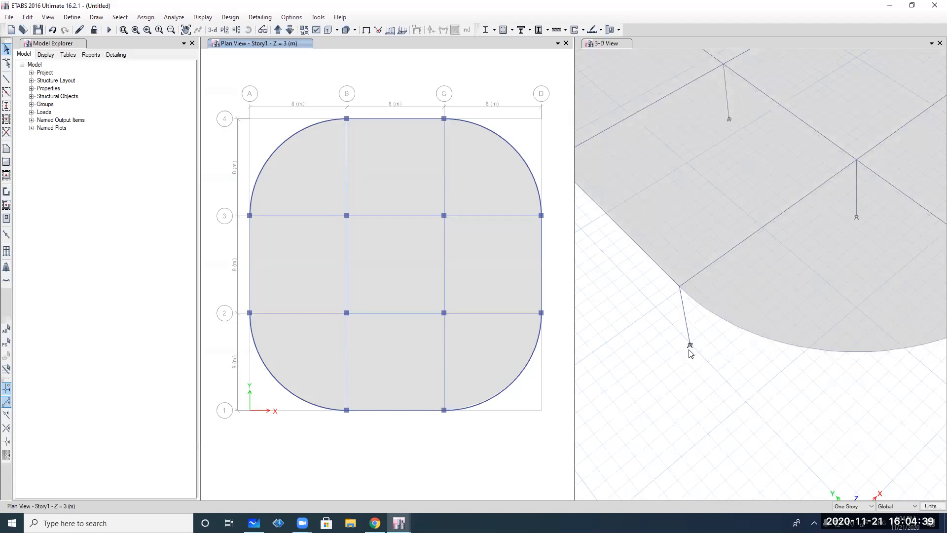
pyautogui.scroll(3, 691, 348)
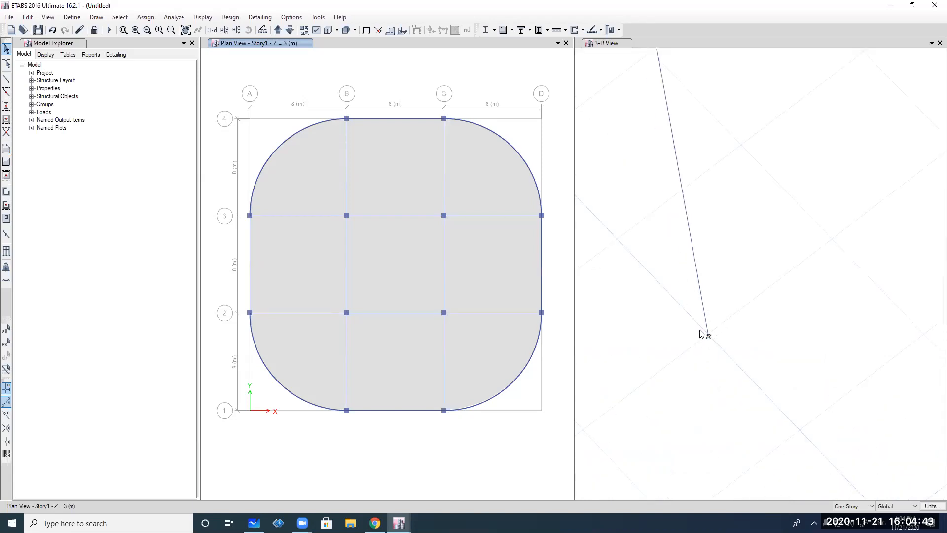
pyautogui.scroll(-3, 709, 347)
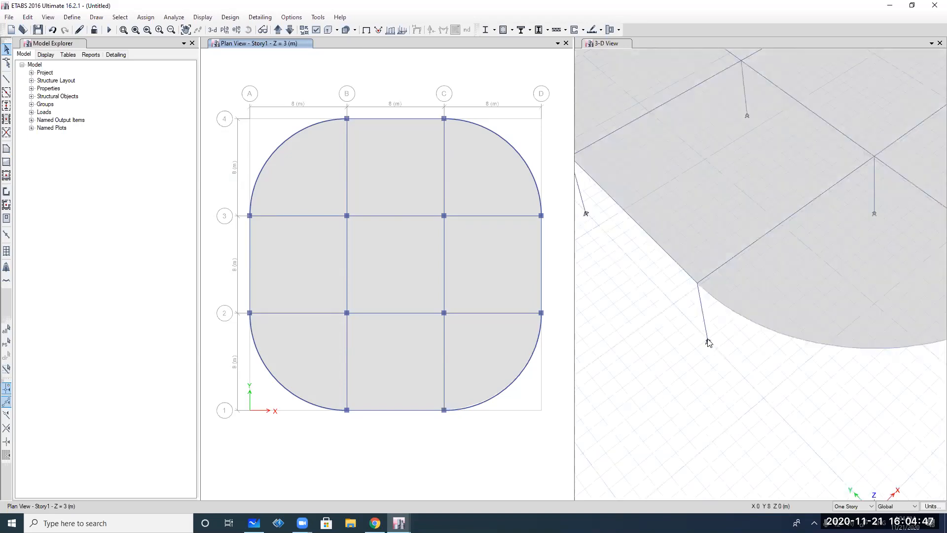
pyautogui.scroll(-5, 708, 343)
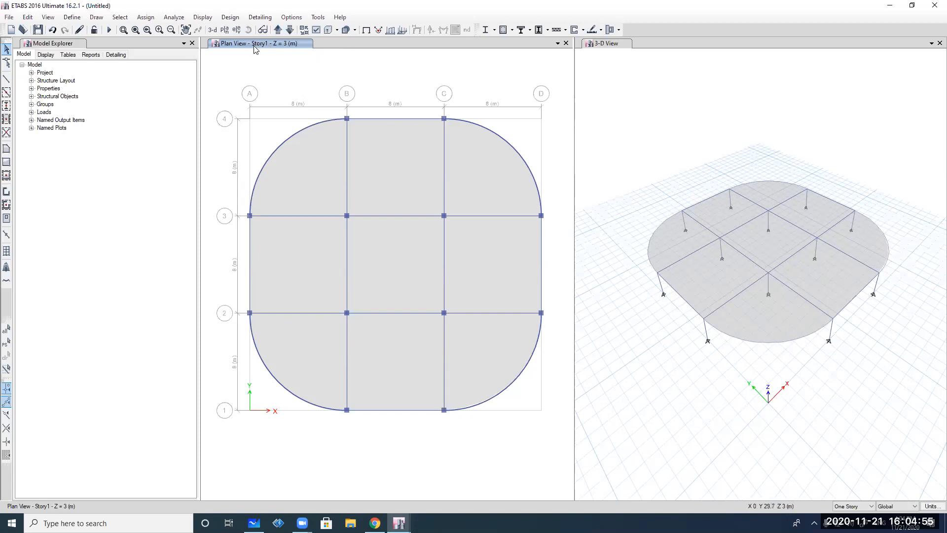
pyautogui.click(289, 32)
pyautogui.moveTo(237, 88); pyautogui.dragTo(566, 431)
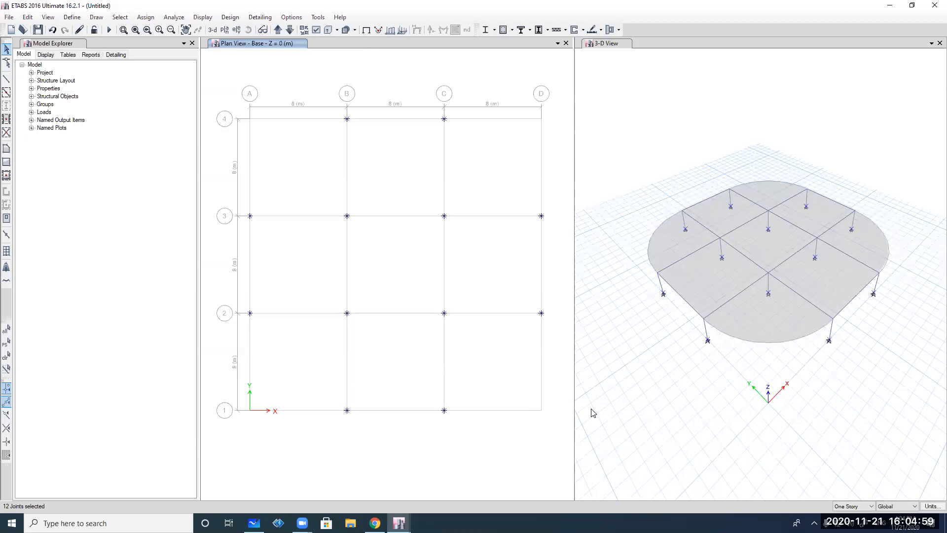
pyautogui.click(145, 18)
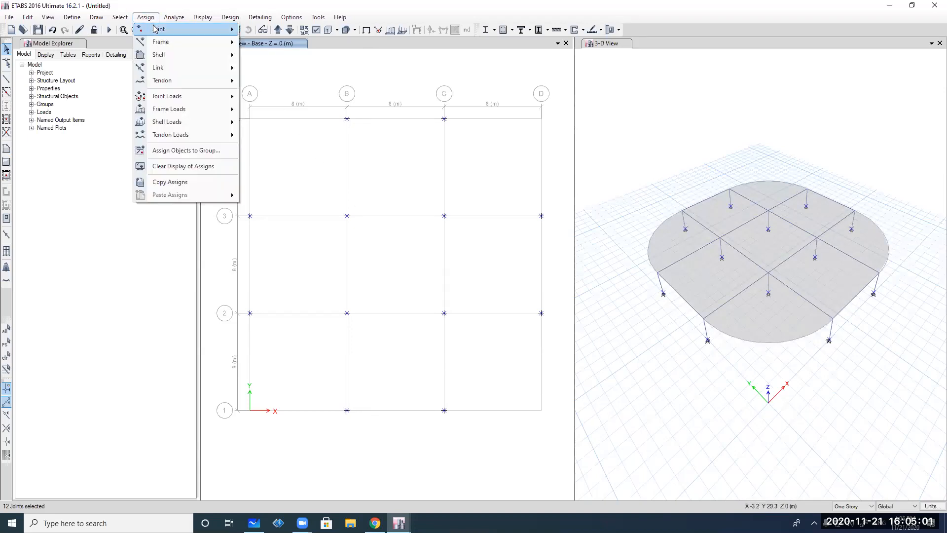
pyautogui.moveTo(158, 28)
pyautogui.click(265, 30)
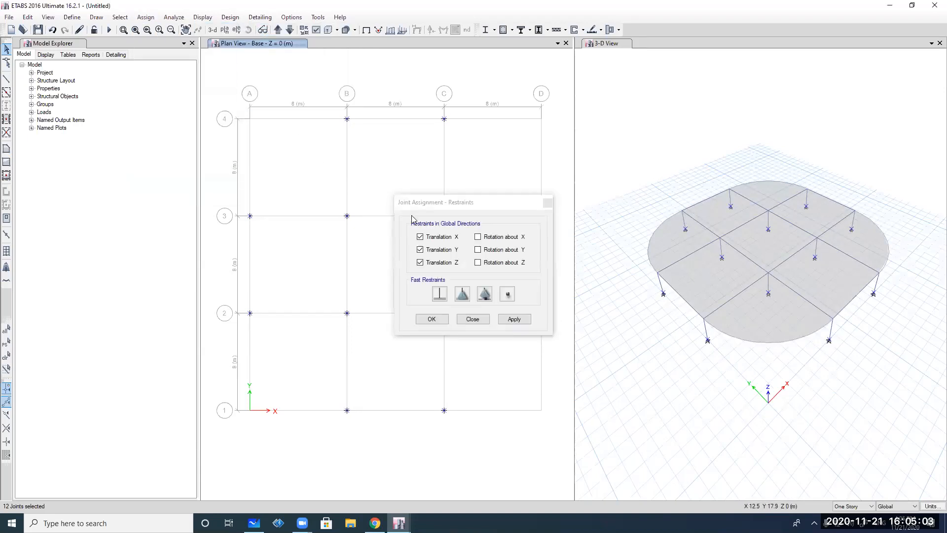
pyautogui.click(445, 296)
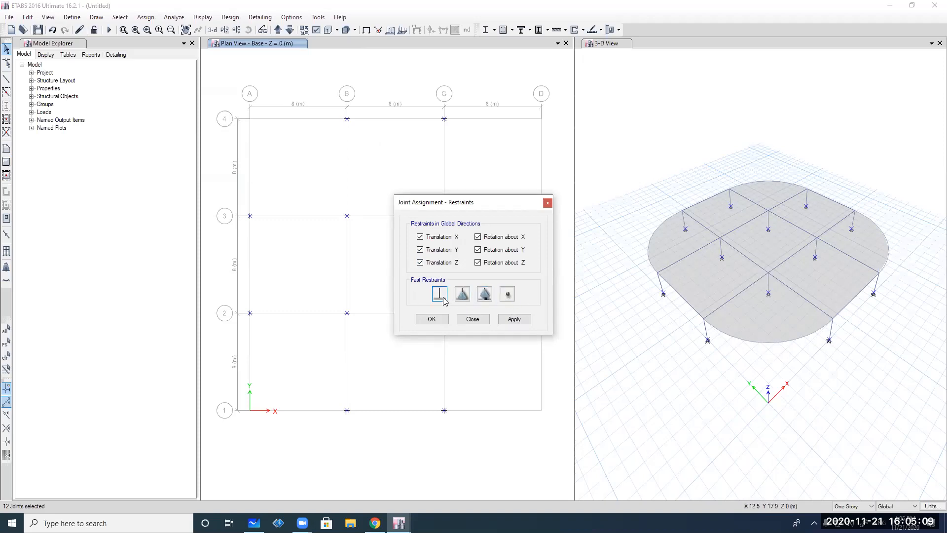
pyautogui.click(513, 319)
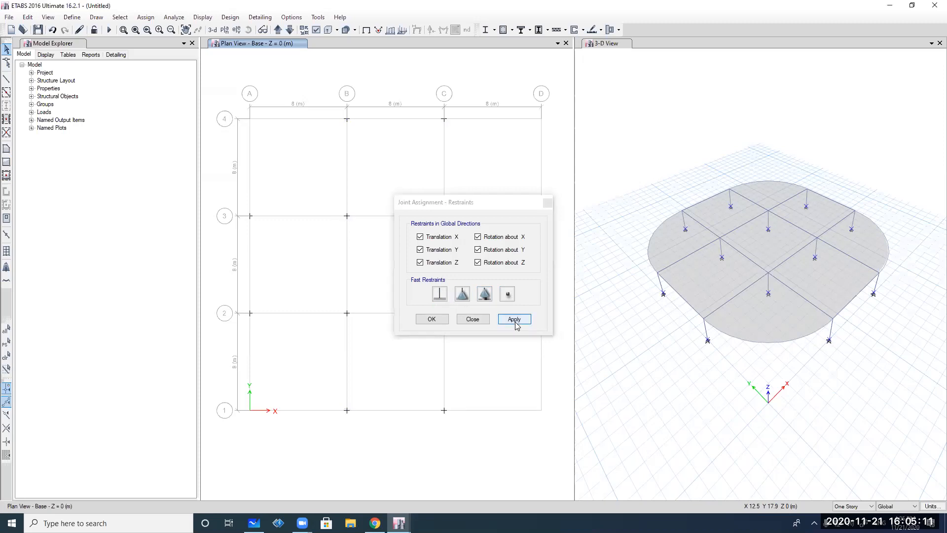
pyautogui.click(446, 321)
pyautogui.click(638, 351)
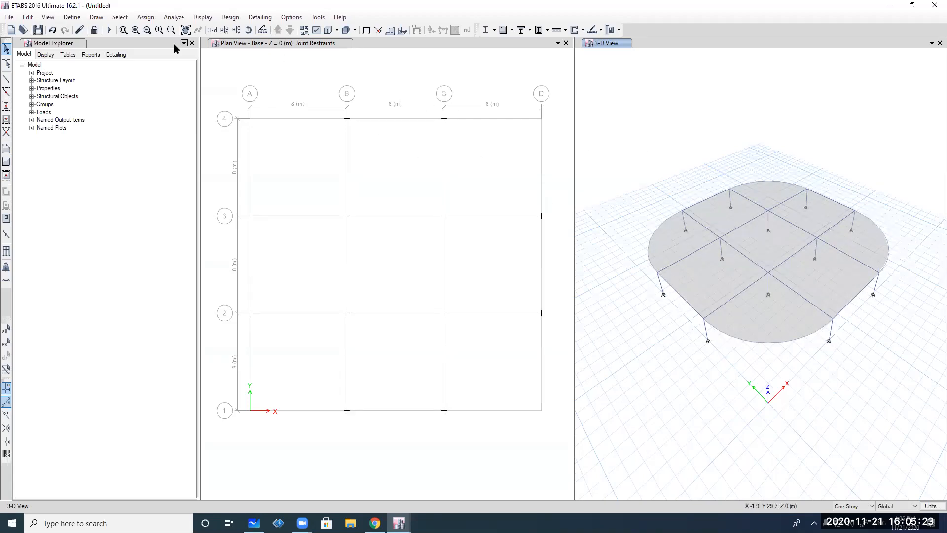
pyautogui.click(137, 30)
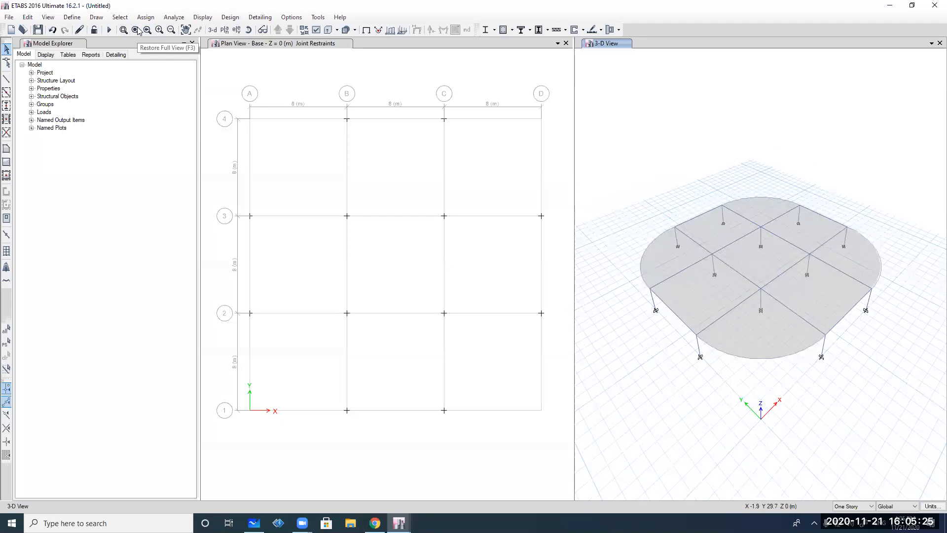
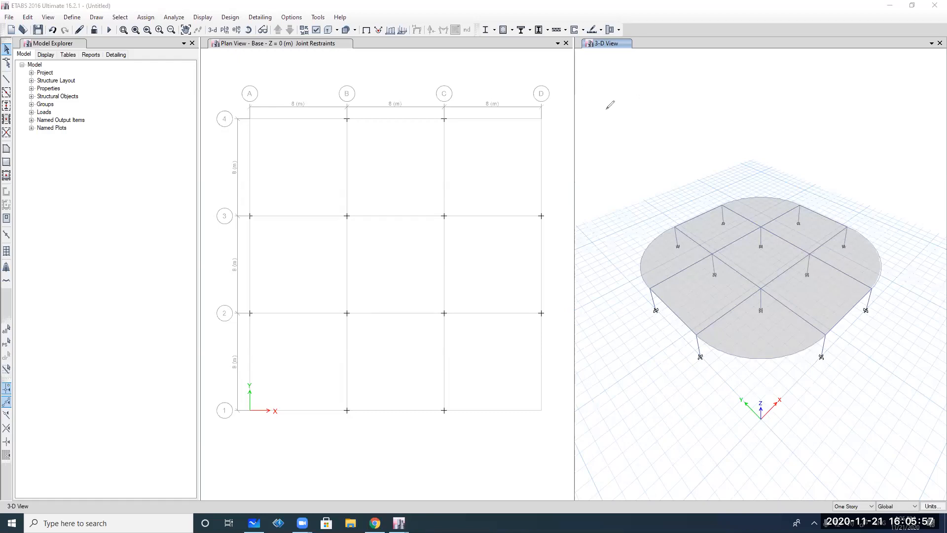
pyautogui.moveTo(636, 124); pyautogui.dragTo(871, 126)
pyautogui.moveTo(827, 105)
pyautogui.mouseDown()
pyautogui.moveTo(860, 110)
pyautogui.moveTo(871, 124)
pyautogui.moveTo(894, 118)
pyautogui.mouseUp()
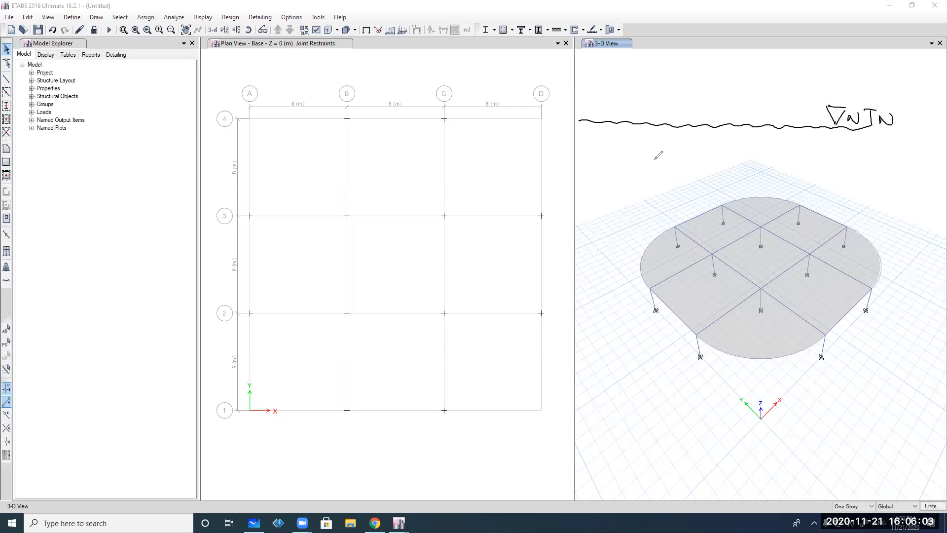
pyautogui.moveTo(692, 72)
pyautogui.mouseDown()
pyautogui.moveTo(689, 109)
pyautogui.moveTo(648, 124)
pyautogui.mouseUp()
pyautogui.moveTo(714, 74)
pyautogui.mouseDown()
pyautogui.moveTo(713, 107)
pyautogui.moveTo(747, 127)
pyautogui.mouseUp()
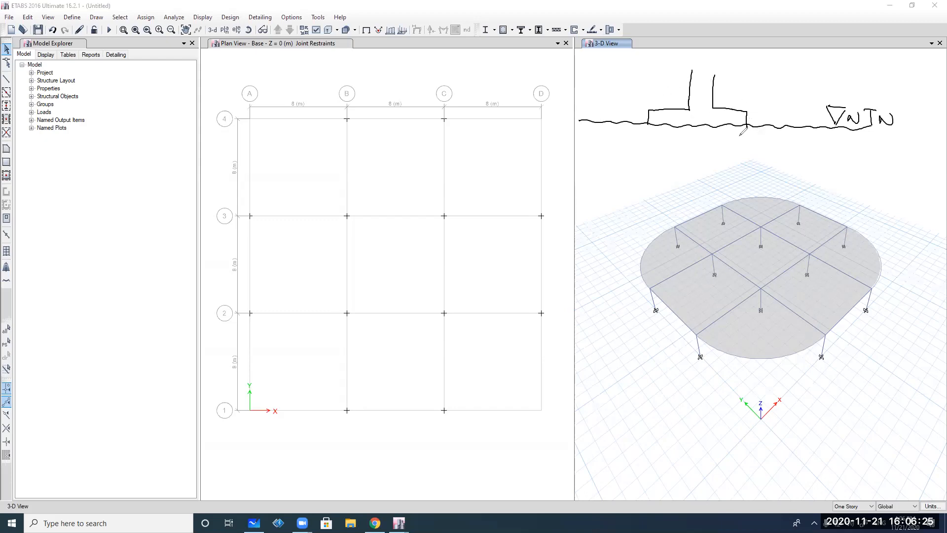
pyautogui.moveTo(764, 106)
pyautogui.mouseDown()
pyautogui.moveTo(758, 131)
pyautogui.moveTo(775, 112)
pyautogui.moveTo(782, 125)
pyautogui.mouseUp()
pyautogui.moveTo(591, 182); pyautogui.dragTo(859, 183)
pyautogui.moveTo(654, 162)
pyautogui.mouseDown()
pyautogui.moveTo(652, 233)
pyautogui.moveTo(587, 233)
pyautogui.moveTo(582, 269)
pyautogui.moveTo(762, 274)
pyautogui.mouseUp()
pyautogui.moveTo(692, 166)
pyautogui.mouseDown()
pyautogui.moveTo(690, 230)
pyautogui.moveTo(741, 236)
pyautogui.moveTo(756, 275)
pyautogui.mouseUp()
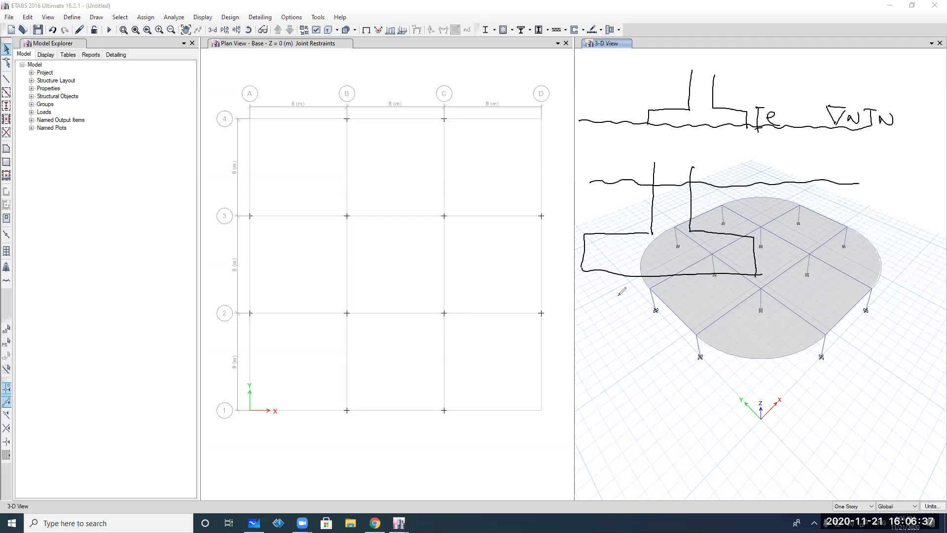
pyautogui.moveTo(668, 152)
pyautogui.mouseDown()
pyautogui.moveTo(671, 177)
pyautogui.moveTo(686, 156)
pyautogui.mouseUp()
pyautogui.moveTo(642, 162)
pyautogui.mouseDown()
pyautogui.moveTo(659, 149)
pyautogui.moveTo(718, 161)
pyautogui.moveTo(738, 154)
pyautogui.mouseUp()
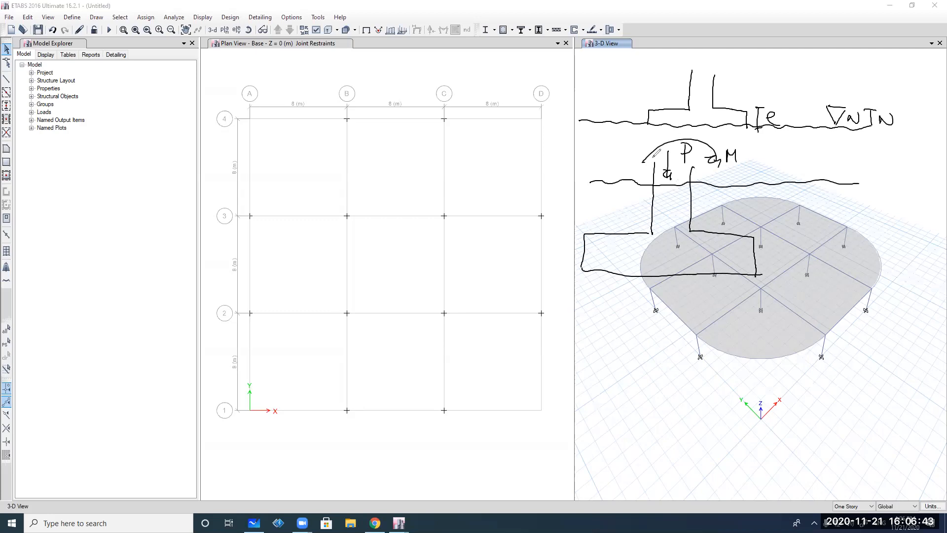
pyautogui.moveTo(622, 169); pyautogui.dragTo(743, 169)
pyautogui.moveTo(707, 188)
pyautogui.mouseDown()
pyautogui.moveTo(684, 204)
pyautogui.moveTo(701, 216)
pyautogui.mouseUp()
pyautogui.moveTo(749, 193); pyautogui.dragTo(719, 224)
pyautogui.moveTo(770, 188)
pyautogui.mouseDown()
pyautogui.moveTo(744, 228)
pyautogui.moveTo(765, 234)
pyautogui.mouseUp()
pyautogui.moveTo(825, 198)
pyautogui.mouseDown()
pyautogui.moveTo(788, 245)
pyautogui.moveTo(798, 257)
pyautogui.mouseUp()
pyautogui.moveTo(852, 209); pyautogui.dragTo(818, 263)
pyautogui.moveTo(864, 232); pyautogui.dragTo(824, 266)
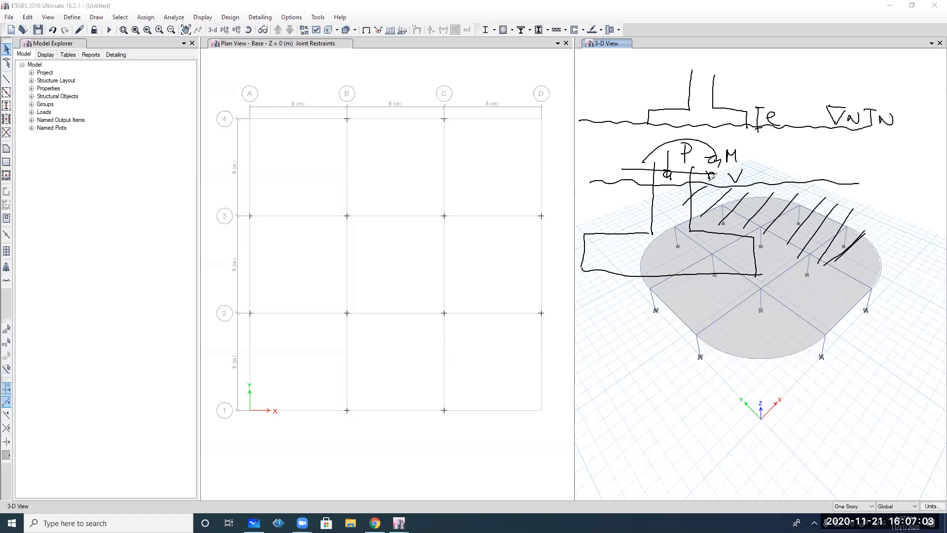
pyautogui.moveTo(660, 210)
pyautogui.mouseDown()
pyautogui.moveTo(651, 233)
pyautogui.moveTo(685, 178)
pyautogui.mouseUp()
pyautogui.hotkey('ctrl', 'z')
pyautogui.moveTo(677, 193); pyautogui.dragTo(671, 182)
pyautogui.moveTo(652, 231)
pyautogui.mouseDown()
pyautogui.moveTo(624, 175)
pyautogui.moveTo(643, 185)
pyautogui.moveTo(635, 186)
pyautogui.mouseUp()
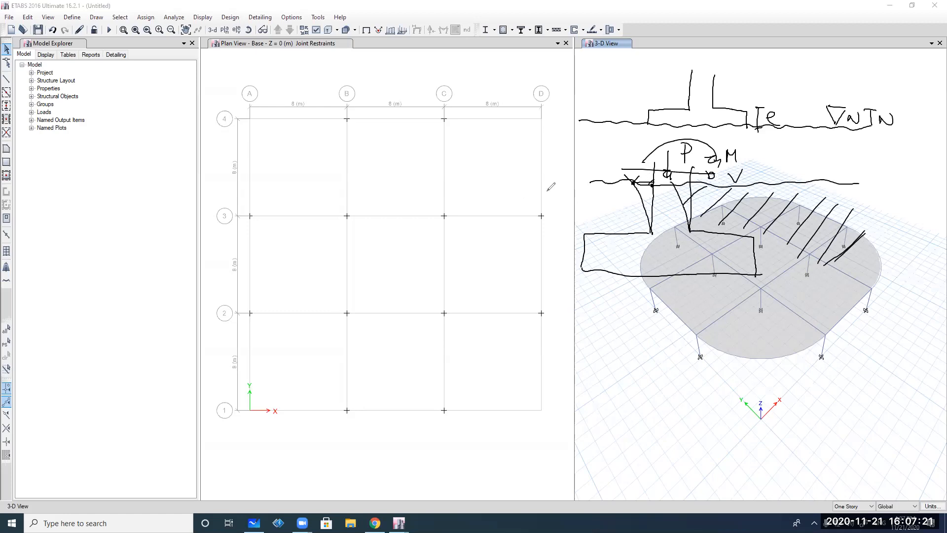
pyautogui.moveTo(779, 192); pyautogui.dragTo(822, 164)
pyautogui.moveTo(833, 163)
pyautogui.mouseDown()
pyautogui.moveTo(829, 173)
pyautogui.moveTo(854, 171)
pyautogui.mouseUp()
pyautogui.moveTo(866, 165); pyautogui.dragTo(875, 170)
pyautogui.moveTo(888, 161); pyautogui.dragTo(887, 162)
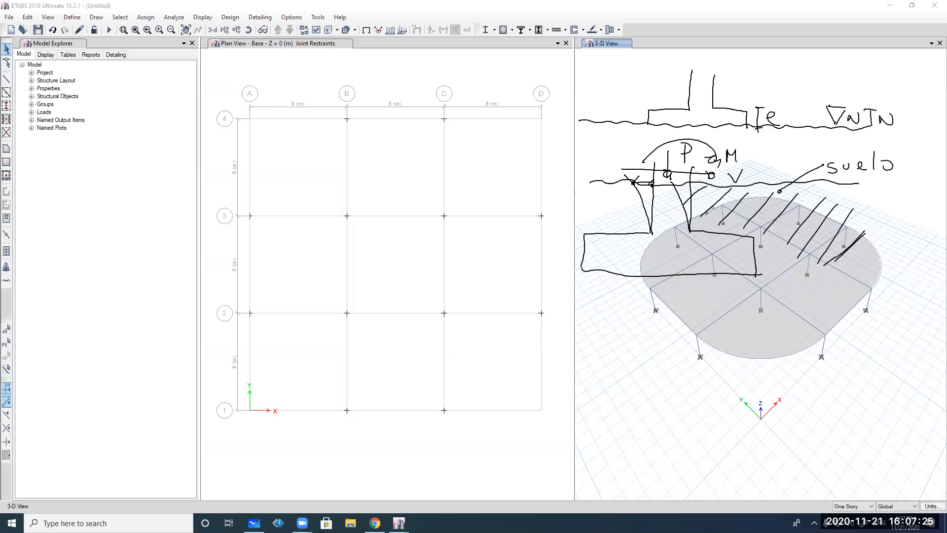
pyautogui.moveTo(749, 257)
pyautogui.mouseDown()
pyautogui.moveTo(806, 293)
pyautogui.moveTo(759, 267)
pyautogui.mouseUp()
pyautogui.moveTo(779, 260)
pyautogui.mouseDown()
pyautogui.moveTo(793, 258)
pyautogui.moveTo(788, 277)
pyautogui.mouseUp()
pyautogui.moveTo(795, 265)
pyautogui.mouseDown()
pyautogui.moveTo(801, 277)
pyautogui.moveTo(808, 265)
pyautogui.mouseUp()
pyautogui.moveTo(810, 276)
pyautogui.mouseDown()
pyautogui.moveTo(824, 264)
pyautogui.moveTo(825, 274)
pyautogui.mouseUp()
pyautogui.moveTo(827, 266); pyautogui.dragTo(841, 266)
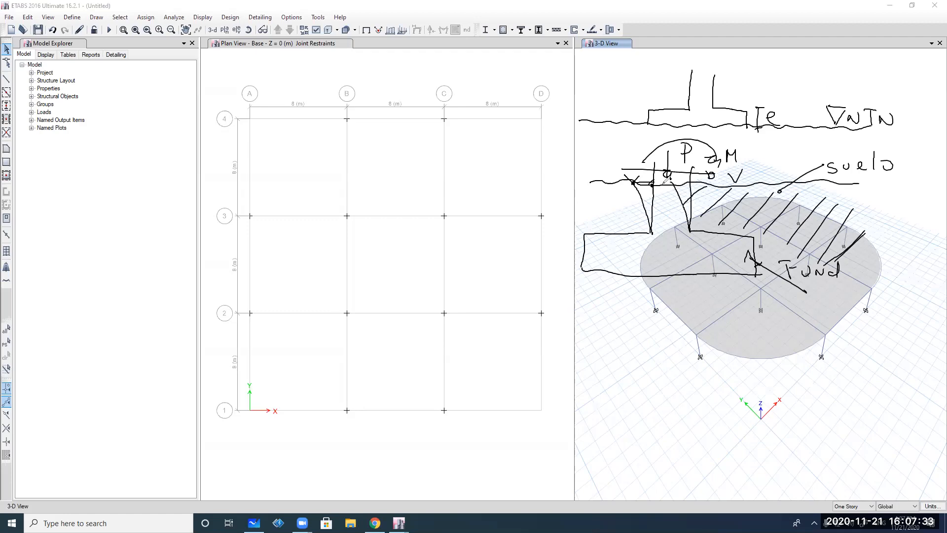
pyautogui.moveTo(676, 217); pyautogui.dragTo(684, 210)
pyautogui.moveTo(611, 207); pyautogui.dragTo(611, 208)
pyautogui.moveTo(624, 275); pyautogui.dragTo(617, 280)
pyautogui.moveTo(704, 347)
pyautogui.mouseDown()
pyautogui.moveTo(696, 375)
pyautogui.moveTo(708, 384)
pyautogui.mouseUp()
pyautogui.moveTo(706, 355)
pyautogui.mouseDown()
pyautogui.moveTo(694, 368)
pyautogui.moveTo(696, 306)
pyautogui.mouseUp()
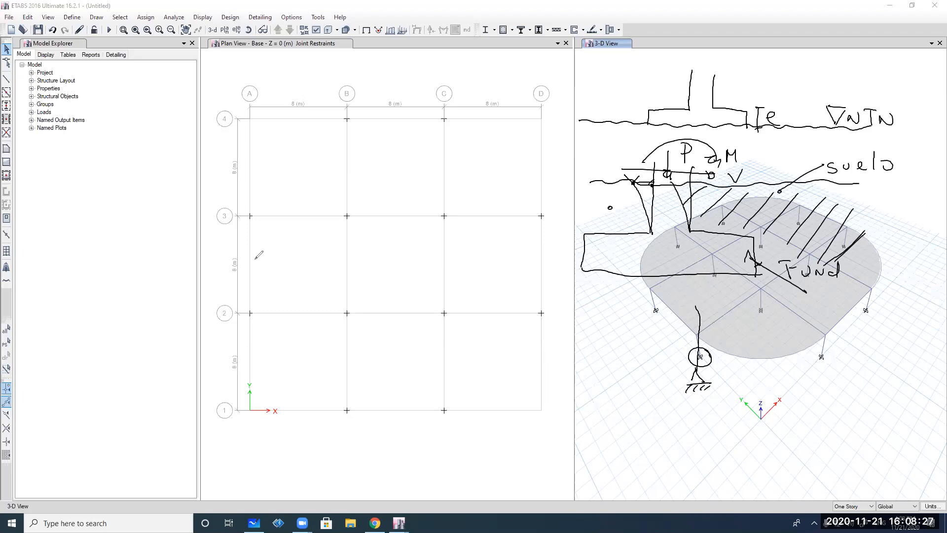
pyautogui.moveTo(277, 225); pyautogui.dragTo(270, 232)
pyautogui.moveTo(276, 225)
pyautogui.mouseDown()
pyautogui.moveTo(285, 237)
pyautogui.moveTo(373, 225)
pyautogui.moveTo(498, 237)
pyautogui.mouseUp()
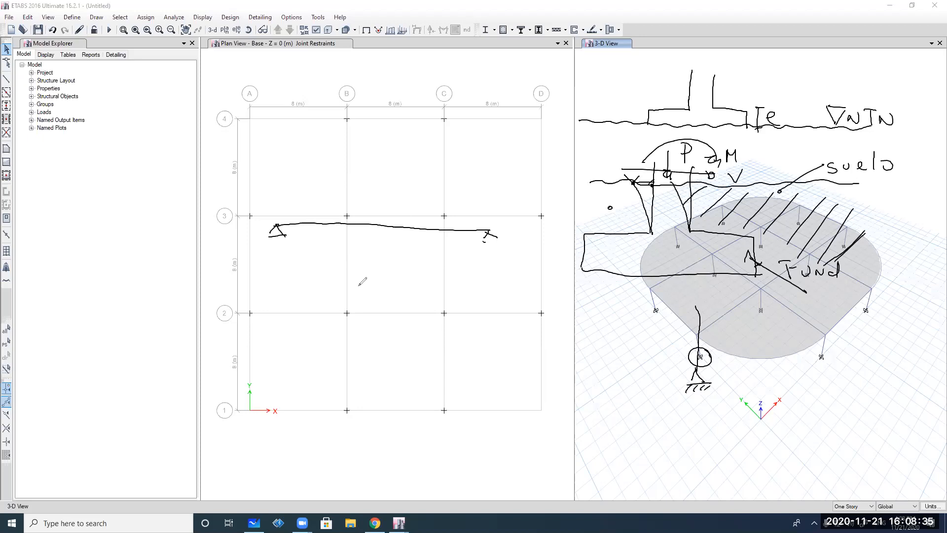
pyautogui.moveTo(265, 145)
pyautogui.mouseDown()
pyautogui.moveTo(267, 131)
pyautogui.moveTo(281, 145)
pyautogui.mouseUp()
pyautogui.moveTo(286, 133); pyautogui.dragTo(295, 131)
pyautogui.moveTo(287, 139); pyautogui.dragTo(336, 129)
pyautogui.moveTo(339, 120); pyautogui.dragTo(344, 128)
pyautogui.moveTo(308, 143)
pyautogui.mouseDown()
pyautogui.moveTo(348, 137)
pyautogui.moveTo(326, 158)
pyautogui.mouseUp()
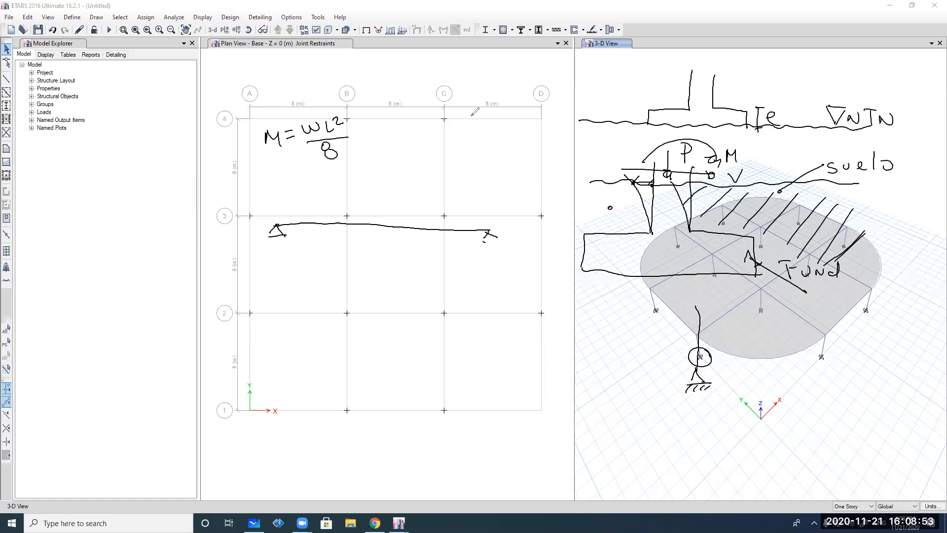
pyautogui.moveTo(287, 218)
pyautogui.mouseDown()
pyautogui.moveTo(277, 227)
pyautogui.moveTo(302, 241)
pyautogui.moveTo(413, 271)
pyautogui.moveTo(491, 227)
pyautogui.mouseUp()
pyautogui.moveTo(394, 224); pyautogui.dragTo(399, 263)
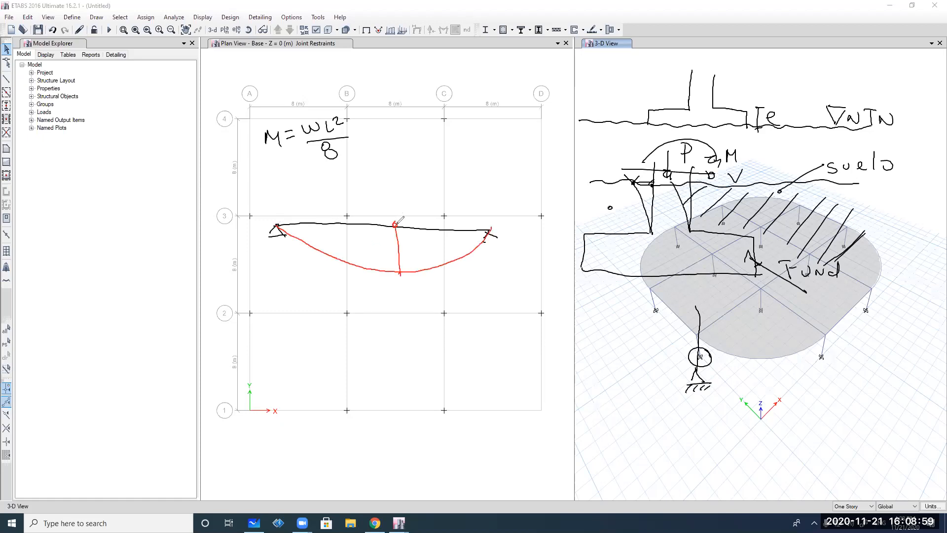
pyautogui.moveTo(409, 250); pyautogui.dragTo(417, 248)
pyautogui.moveTo(423, 242)
pyautogui.mouseDown()
pyautogui.moveTo(433, 247)
pyautogui.moveTo(419, 267)
pyautogui.moveTo(437, 257)
pyautogui.mouseUp()
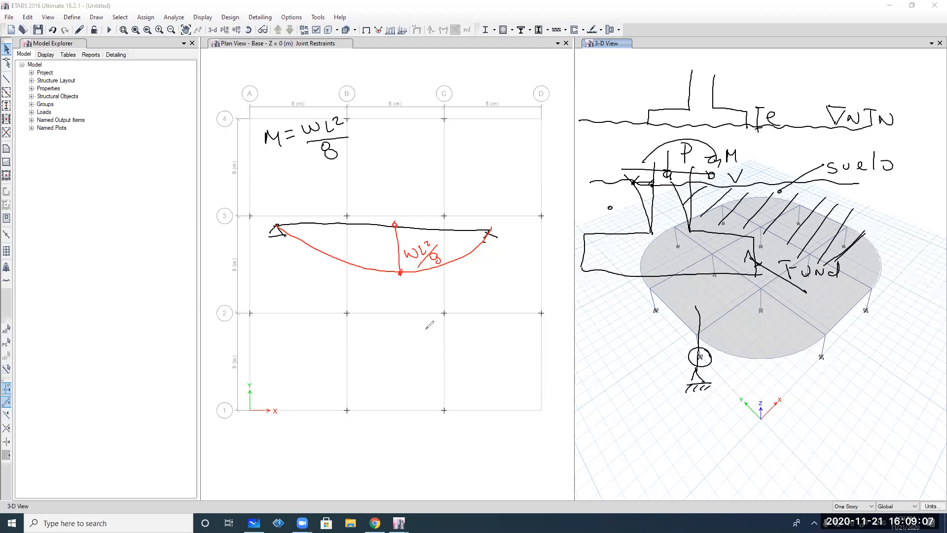
pyautogui.moveTo(272, 222)
pyautogui.mouseDown()
pyautogui.moveTo(276, 235)
pyautogui.moveTo(264, 236)
pyautogui.mouseUp()
pyautogui.moveTo(277, 224); pyautogui.dragTo(268, 237)
pyautogui.moveTo(498, 223)
pyautogui.mouseDown()
pyautogui.moveTo(490, 241)
pyautogui.moveTo(504, 231)
pyautogui.mouseUp()
pyautogui.moveTo(271, 193)
pyautogui.mouseDown()
pyautogui.moveTo(310, 237)
pyautogui.moveTo(391, 254)
pyautogui.mouseUp()
pyautogui.moveTo(445, 243)
pyautogui.mouseDown()
pyautogui.moveTo(488, 179)
pyautogui.moveTo(488, 228)
pyautogui.mouseUp()
pyautogui.moveTo(267, 175); pyautogui.dragTo(271, 220)
pyautogui.moveTo(385, 224)
pyautogui.mouseDown()
pyautogui.moveTo(391, 259)
pyautogui.moveTo(401, 201)
pyautogui.moveTo(427, 190)
pyautogui.moveTo(437, 198)
pyautogui.moveTo(419, 220)
pyautogui.moveTo(434, 215)
pyautogui.mouseUp()
pyautogui.moveTo(488, 177)
pyautogui.mouseDown()
pyautogui.moveTo(498, 147)
pyautogui.moveTo(510, 156)
pyautogui.mouseUp()
pyautogui.moveTo(506, 140); pyautogui.dragTo(516, 146)
pyautogui.moveTo(486, 179)
pyautogui.mouseDown()
pyautogui.moveTo(518, 159)
pyautogui.moveTo(516, 181)
pyautogui.moveTo(528, 181)
pyautogui.mouseUp()
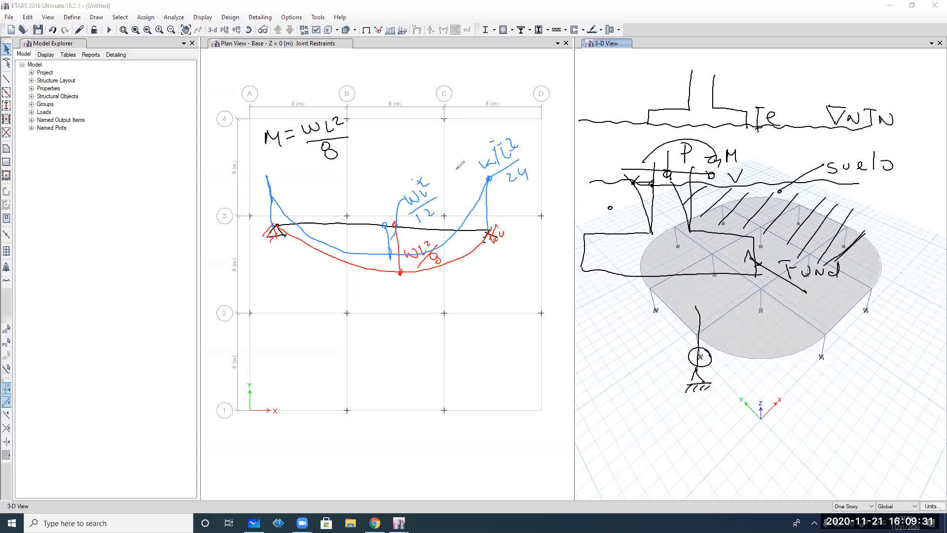
pyautogui.moveTo(376, 140)
pyautogui.mouseDown()
pyautogui.moveTo(341, 100)
pyautogui.moveTo(346, 181)
pyautogui.mouseUp()
pyautogui.moveTo(365, 120); pyautogui.dragTo(347, 181)
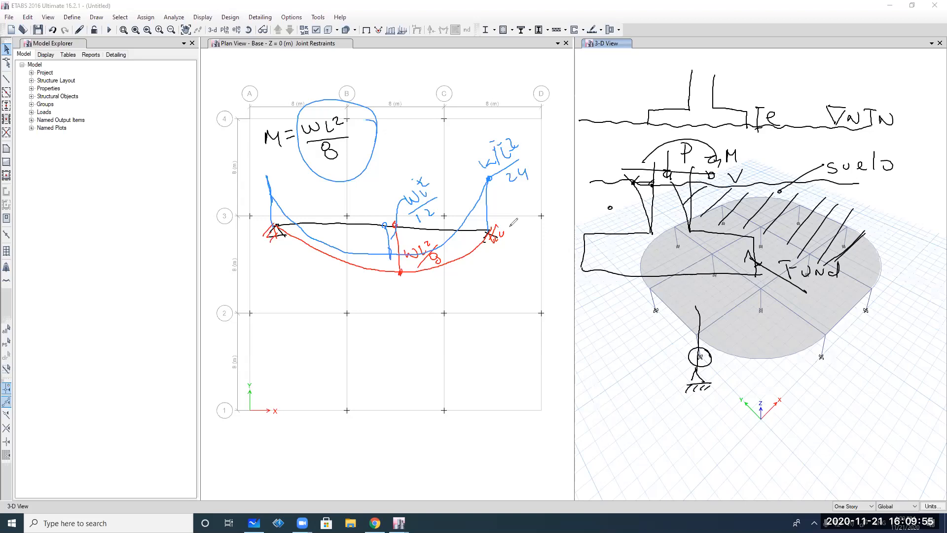
pyautogui.moveTo(705, 364); pyautogui.dragTo(683, 389)
pyautogui.moveTo(695, 371)
pyautogui.mouseDown()
pyautogui.moveTo(713, 388)
pyautogui.moveTo(679, 397)
pyautogui.mouseUp()
pyautogui.moveTo(690, 392); pyautogui.dragTo(694, 397)
pyautogui.moveTo(708, 391); pyautogui.dragTo(700, 395)
pyautogui.moveTo(537, 153); pyautogui.dragTo(496, 195)
pyautogui.moveTo(502, 130); pyautogui.dragTo(507, 202)
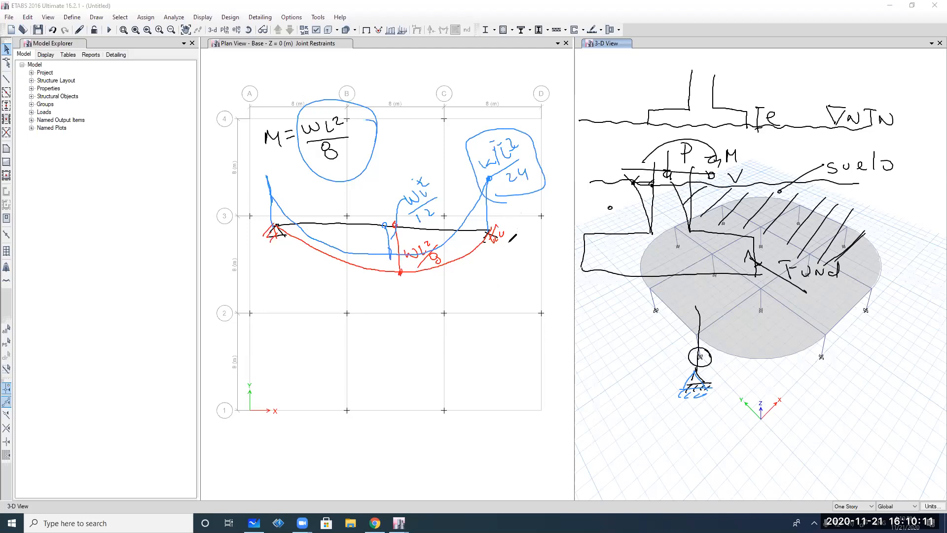
pyautogui.moveTo(701, 329)
pyautogui.mouseDown()
pyautogui.moveTo(738, 340)
pyautogui.moveTo(716, 333)
pyautogui.mouseUp()
pyautogui.moveTo(803, 326)
pyautogui.mouseDown()
pyautogui.moveTo(806, 387)
pyautogui.moveTo(844, 387)
pyautogui.mouseUp()
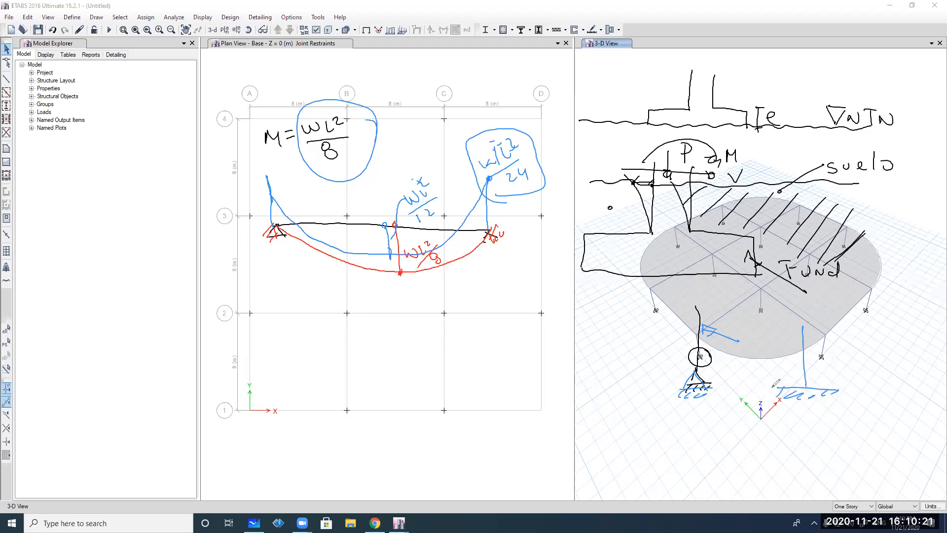
pyautogui.moveTo(813, 368)
pyautogui.mouseDown()
pyautogui.moveTo(848, 379)
pyautogui.moveTo(852, 404)
pyautogui.moveTo(837, 370)
pyautogui.moveTo(913, 330)
pyautogui.mouseUp()
pyautogui.moveTo(649, 338); pyautogui.dragTo(682, 356)
pyautogui.moveTo(620, 356)
pyautogui.mouseDown()
pyautogui.moveTo(620, 366)
pyautogui.moveTo(722, 331)
pyautogui.mouseUp()
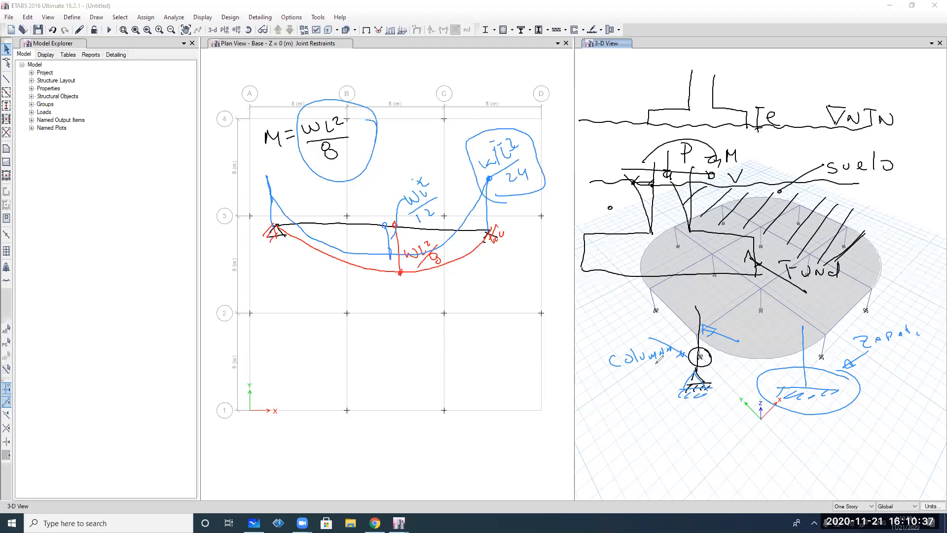
pyautogui.moveTo(847, 385)
pyautogui.mouseDown()
pyautogui.moveTo(898, 375)
pyautogui.moveTo(842, 389)
pyautogui.mouseUp()
pyautogui.moveTo(706, 368)
pyautogui.mouseDown()
pyautogui.moveTo(720, 375)
pyautogui.moveTo(741, 364)
pyautogui.moveTo(713, 377)
pyautogui.mouseUp()
pyautogui.moveTo(661, 191)
pyautogui.mouseDown()
pyautogui.moveTo(657, 252)
pyautogui.moveTo(685, 206)
pyautogui.moveTo(691, 268)
pyautogui.mouseUp()
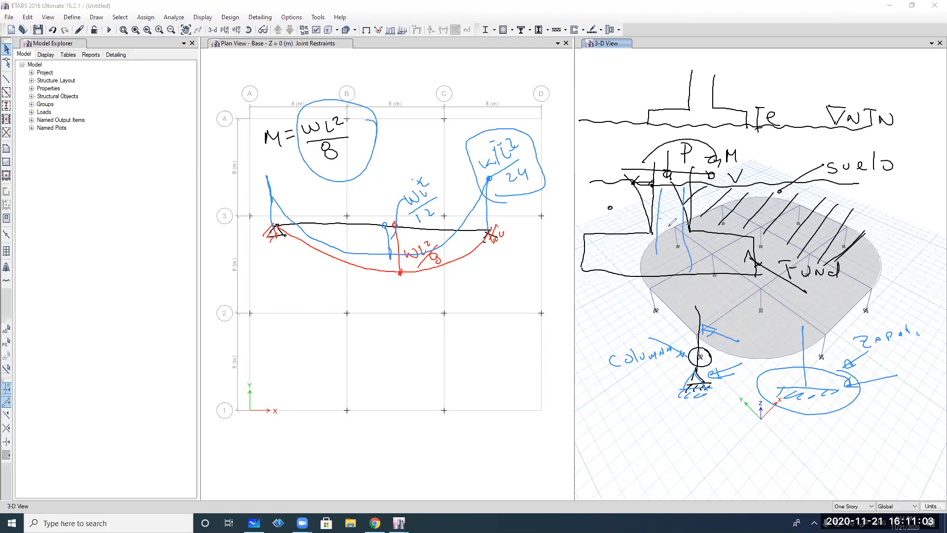
pyautogui.moveTo(686, 345)
pyautogui.mouseDown()
pyautogui.moveTo(598, 363)
pyautogui.moveTo(689, 351)
pyautogui.mouseUp()
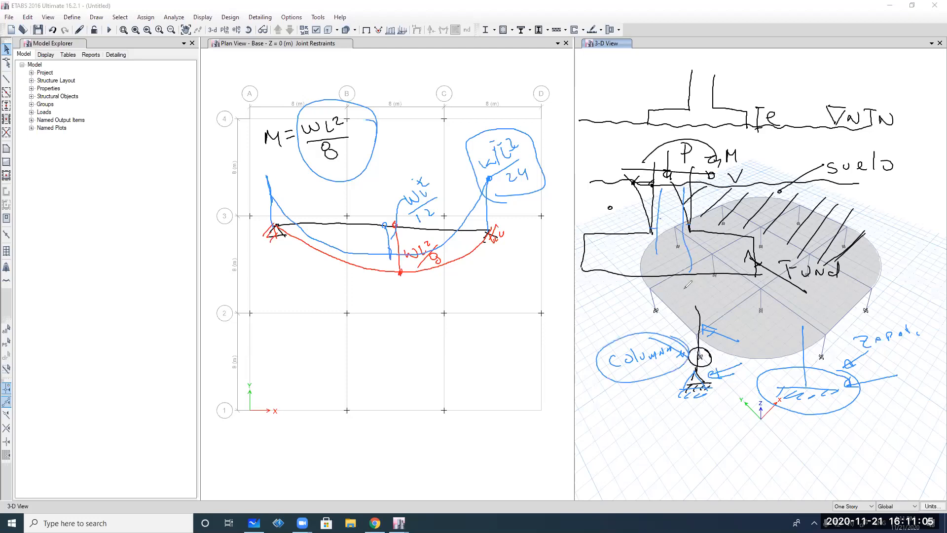
pyautogui.moveTo(679, 223); pyautogui.dragTo(689, 223)
pyautogui.moveTo(292, 324); pyautogui.dragTo(290, 419)
pyautogui.moveTo(313, 385)
pyautogui.mouseDown()
pyautogui.moveTo(317, 415)
pyautogui.moveTo(447, 383)
pyautogui.mouseUp()
pyautogui.moveTo(310, 324)
pyautogui.mouseDown()
pyautogui.moveTo(321, 362)
pyautogui.moveTo(429, 359)
pyautogui.mouseUp()
pyautogui.moveTo(321, 362); pyautogui.dragTo(481, 361)
pyautogui.moveTo(432, 382)
pyautogui.mouseDown()
pyautogui.moveTo(496, 382)
pyautogui.moveTo(505, 424)
pyautogui.mouseUp()
pyautogui.moveTo(481, 362); pyautogui.dragTo(487, 310)
pyautogui.moveTo(510, 311); pyautogui.dragTo(532, 434)
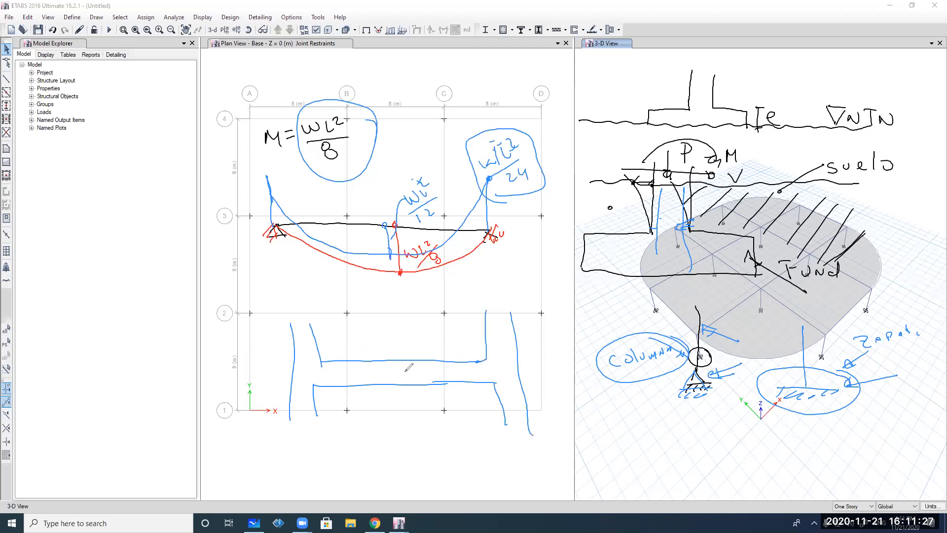
pyautogui.moveTo(304, 373); pyautogui.dragTo(512, 380)
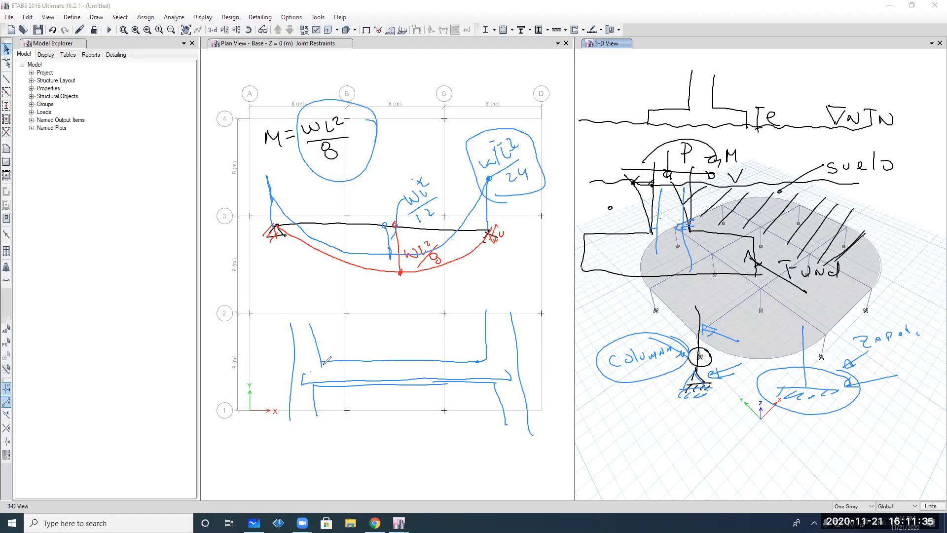
# Mark the beam-to-column joints and the curve beneath the beam on the frame sketch, and clear all annotations
pyautogui.moveTo(323, 362); pyautogui.dragTo(330, 362)
pyautogui.moveTo(476, 365); pyautogui.dragTo(486, 371)
pyautogui.moveTo(469, 356); pyautogui.dragTo(497, 363)
pyautogui.moveTo(320, 362)
pyautogui.mouseDown()
pyautogui.moveTo(333, 354)
pyautogui.moveTo(398, 393)
pyautogui.moveTo(485, 360)
pyautogui.mouseUp()
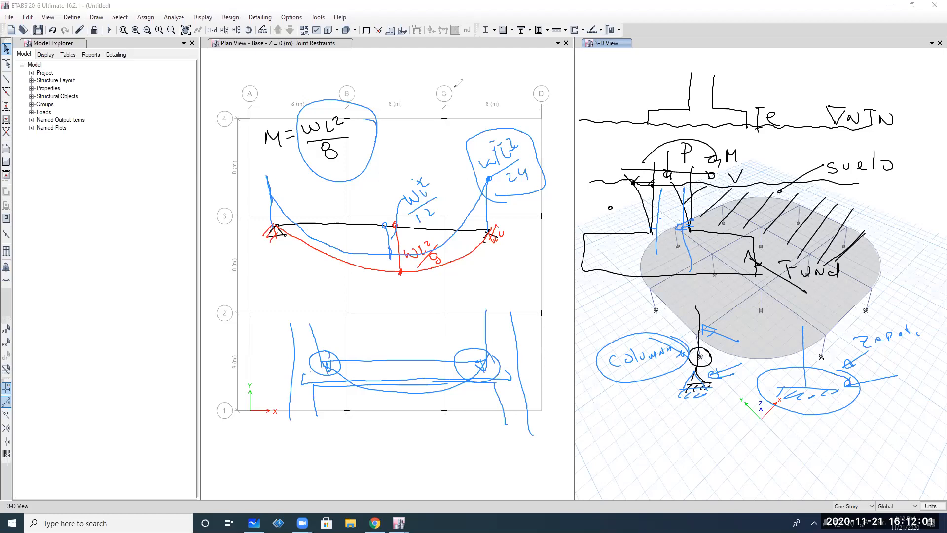
pyautogui.click(601, 72)
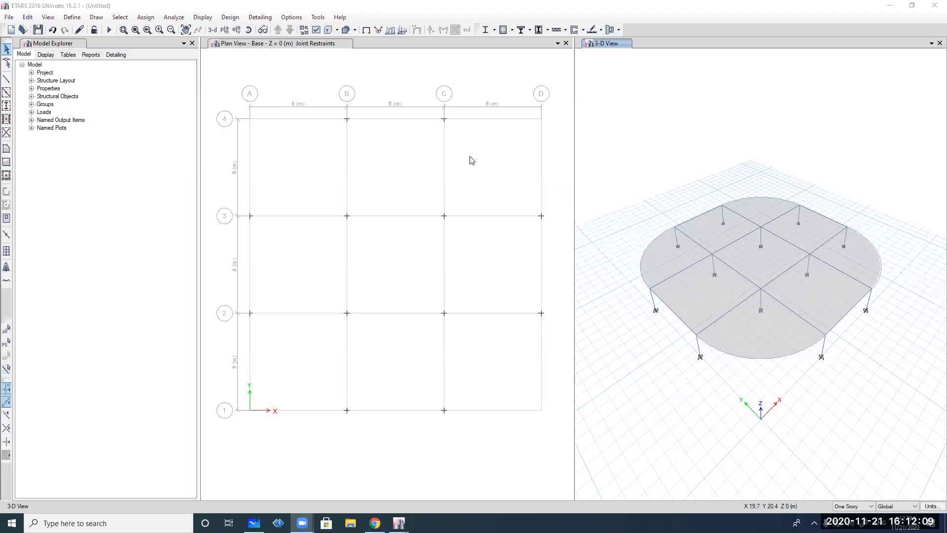
# Move the plan view up from Base to Story1
pyautogui.click(437, 155)
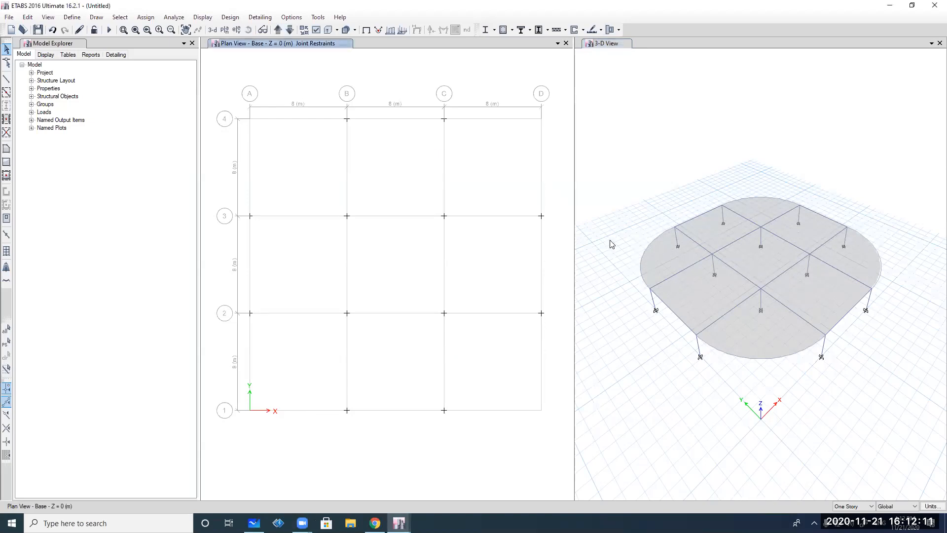
pyautogui.click(277, 29)
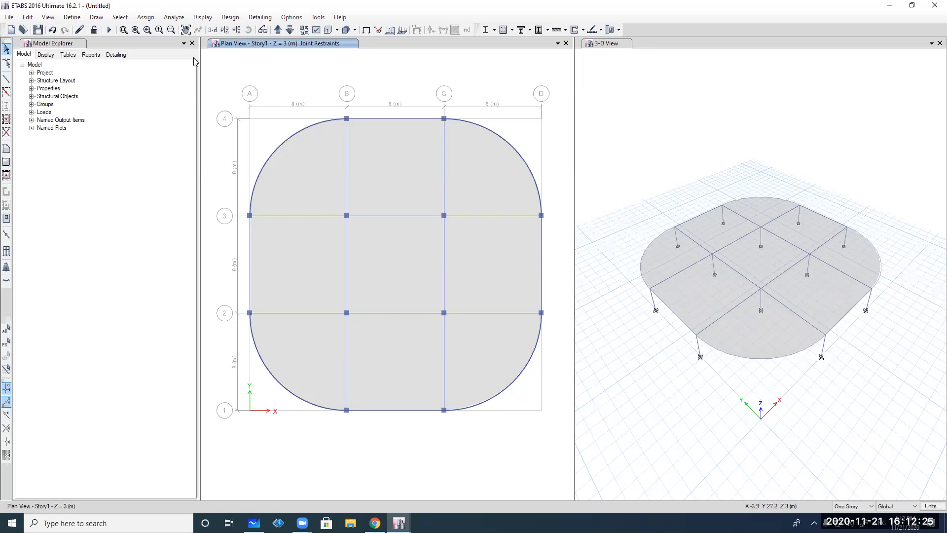
pyautogui.click(140, 18)
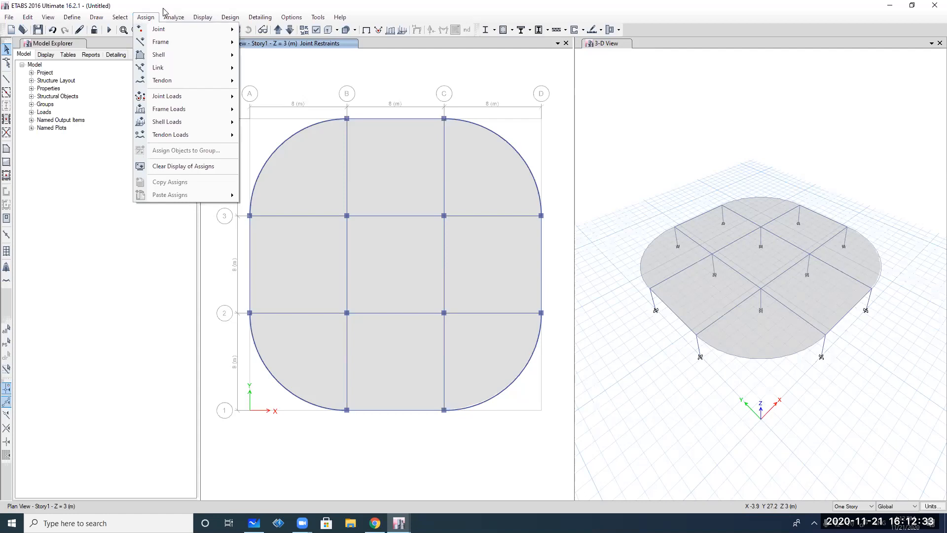
pyautogui.moveTo(166, 23)
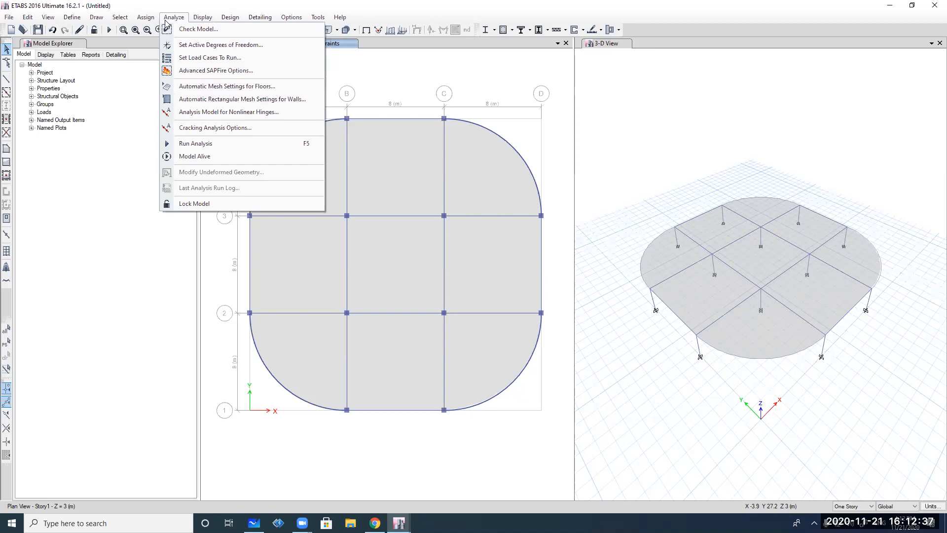
pyautogui.click(468, 87)
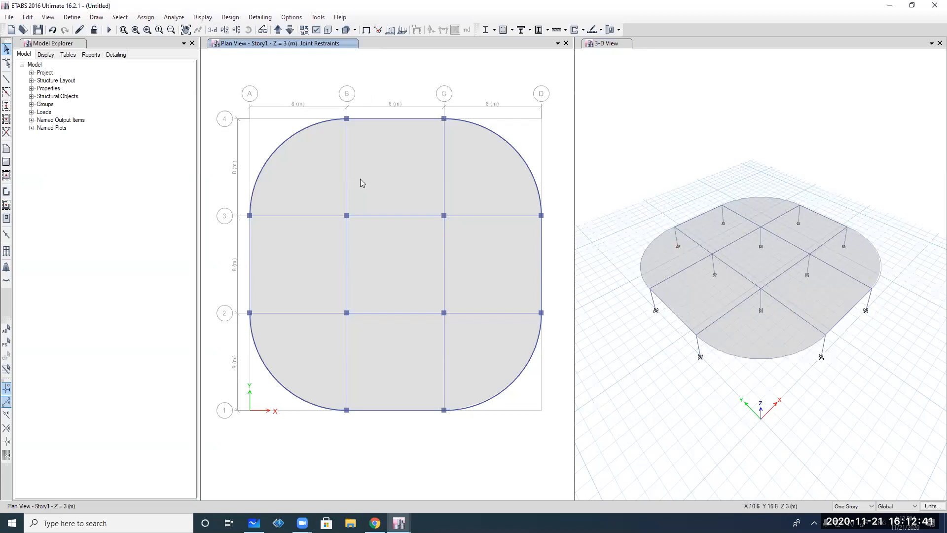
# Replicate all the Story1 joints, frames and slabs on Story2, Story3 and Story4, keeping the original objects
pyautogui.moveTo(230, 106); pyautogui.dragTo(556, 445)
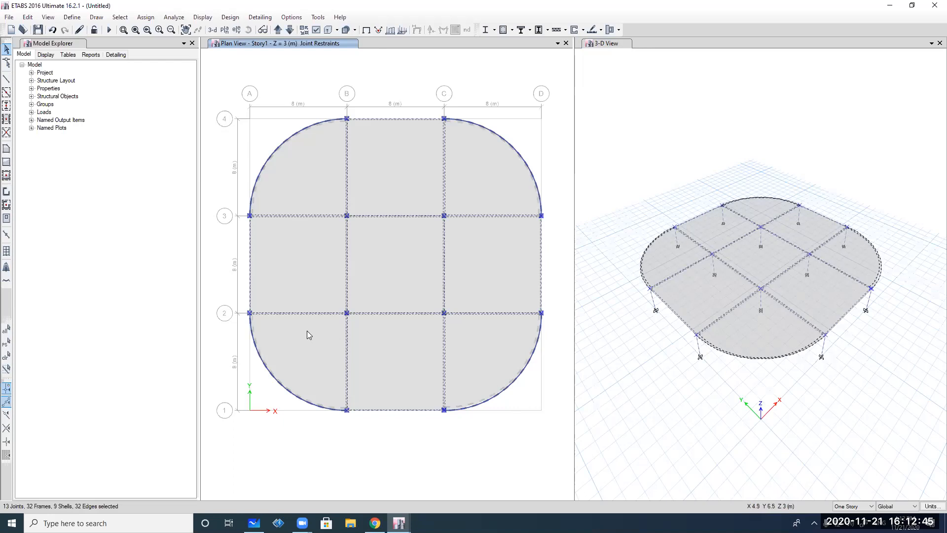
pyautogui.click(27, 17)
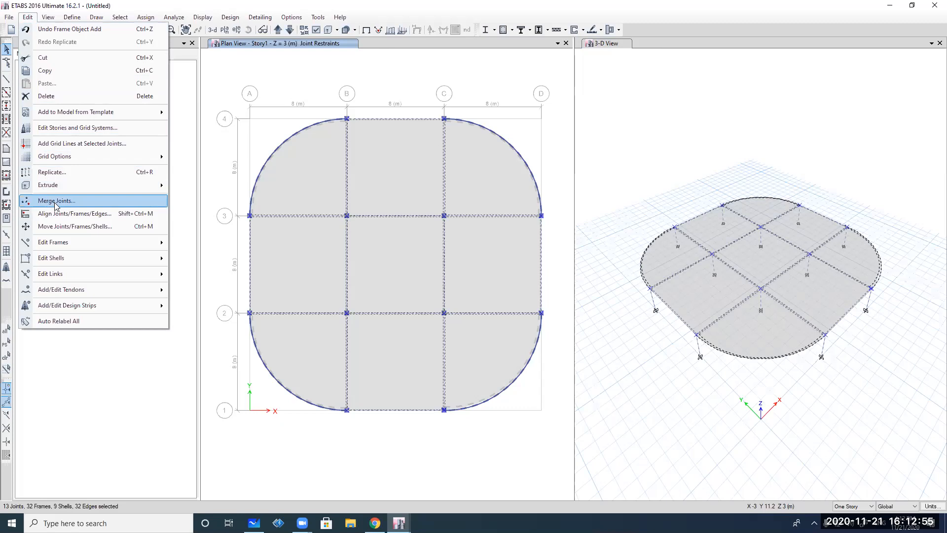
pyautogui.click(58, 173)
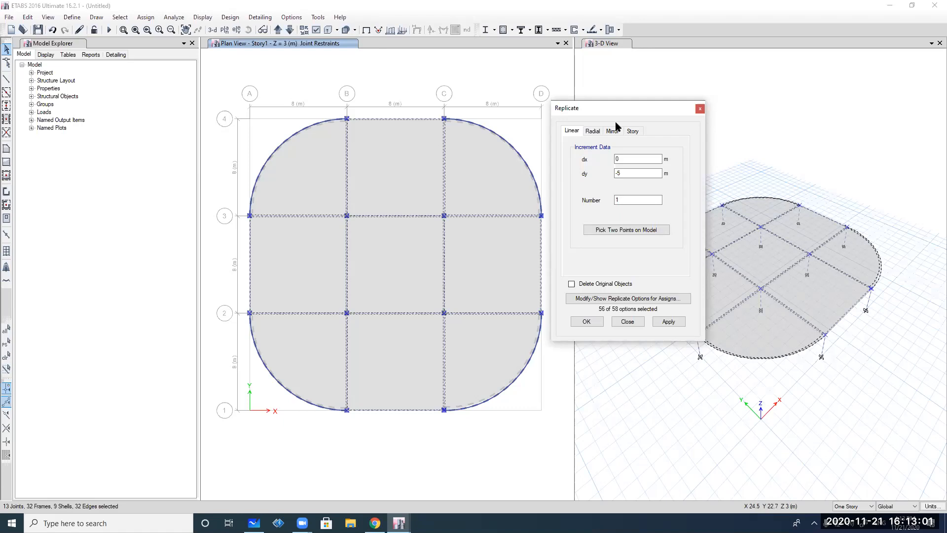
pyautogui.click(632, 131)
pyautogui.moveTo(599, 174); pyautogui.dragTo(598, 160)
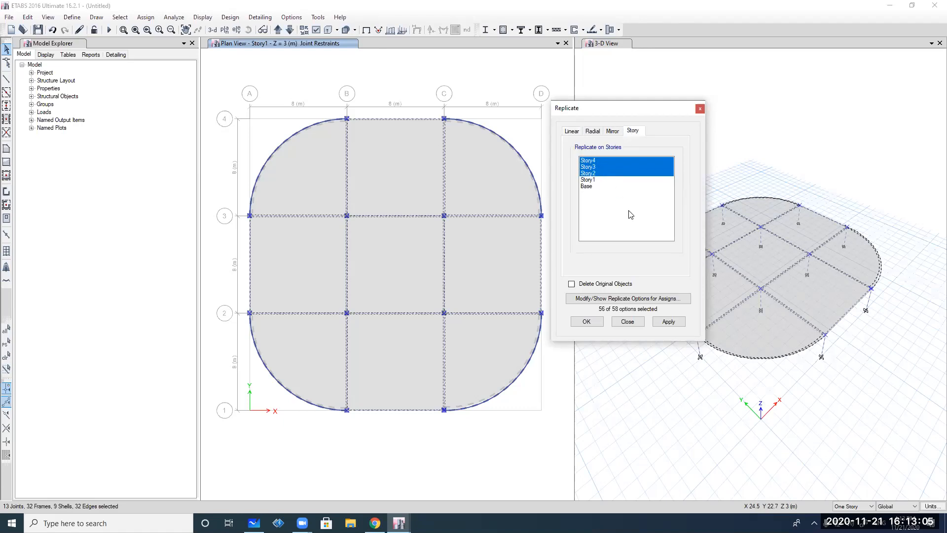
pyautogui.click(663, 323)
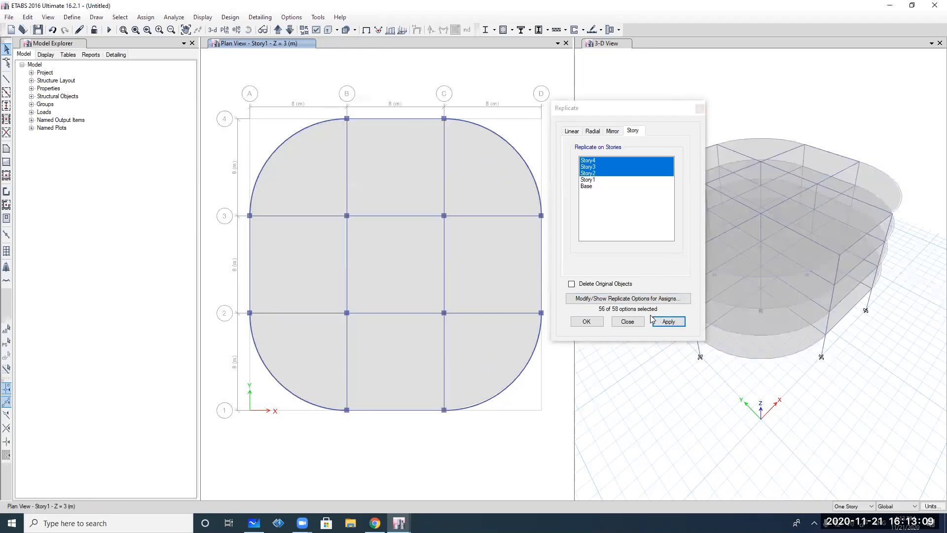
pyautogui.click(627, 321)
pyautogui.click(660, 165)
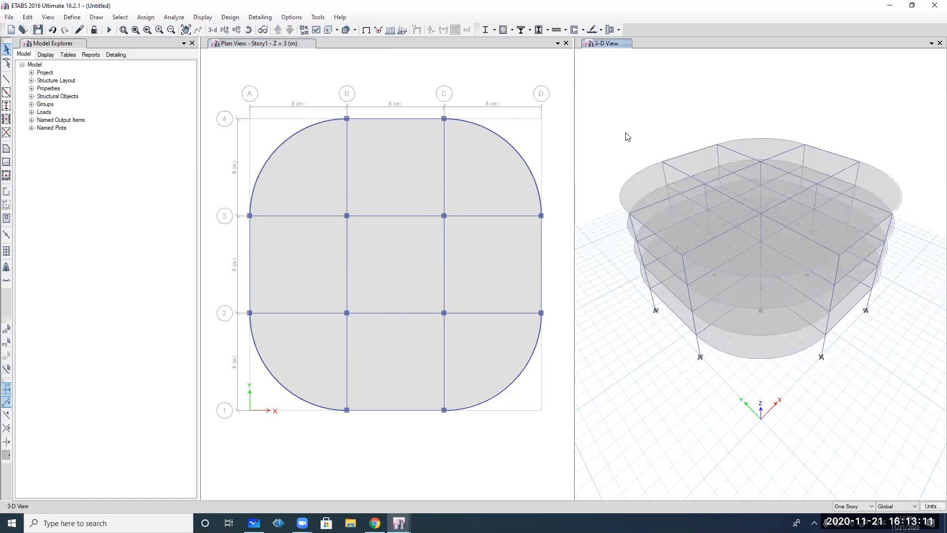
# Show the 3-D view with extruded frames and slabs, and clear the stray selection
pyautogui.click(327, 30)
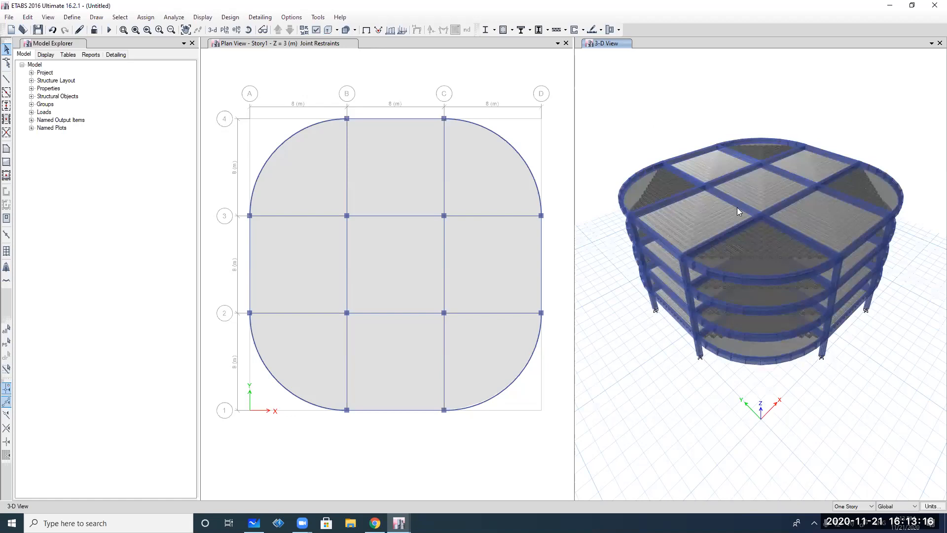
pyautogui.click(49, 17)
pyautogui.click(661, 97)
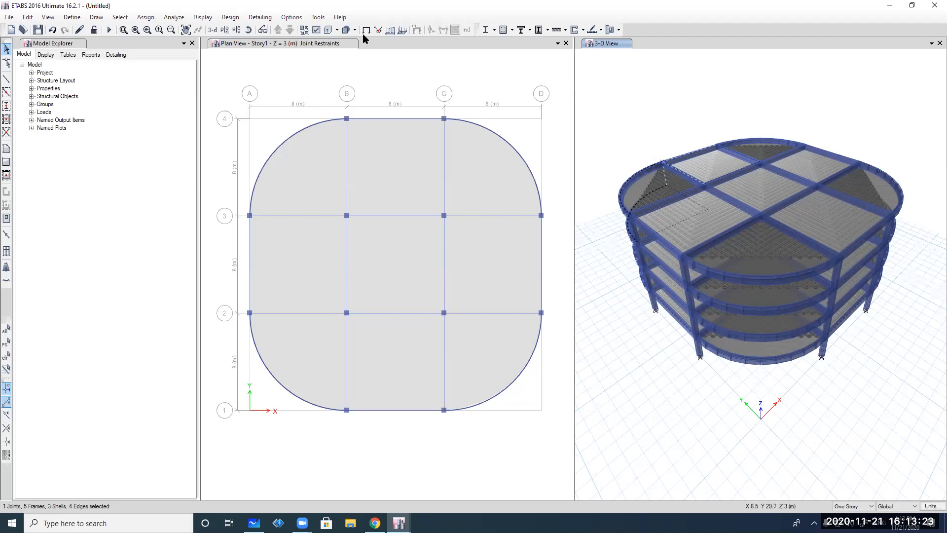
pyautogui.click(7, 358)
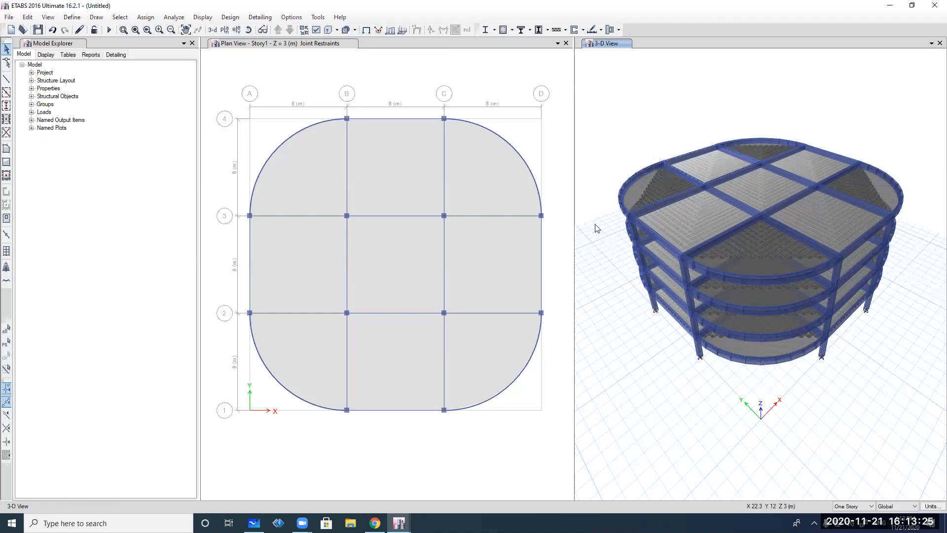
pyautogui.click(53, 17)
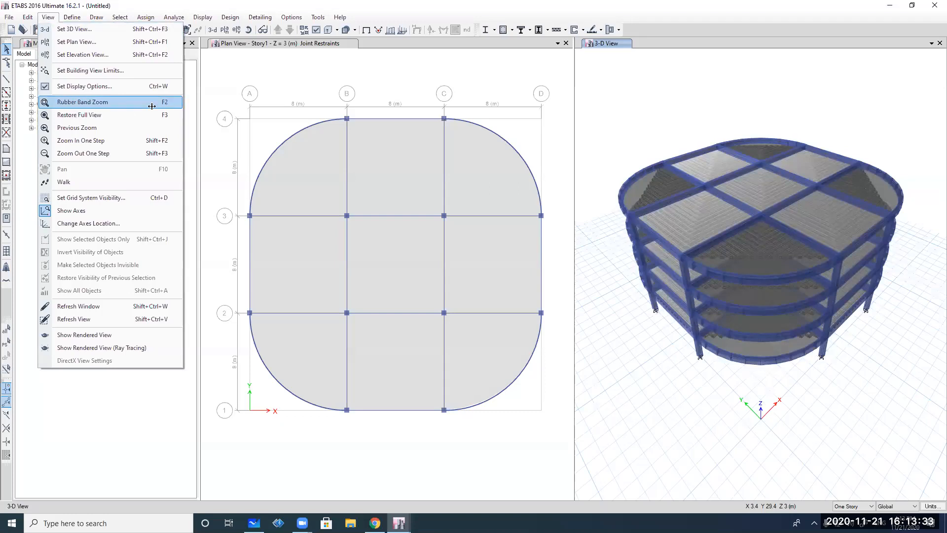
pyautogui.moveTo(582, 140); pyautogui.dragTo(662, 109)
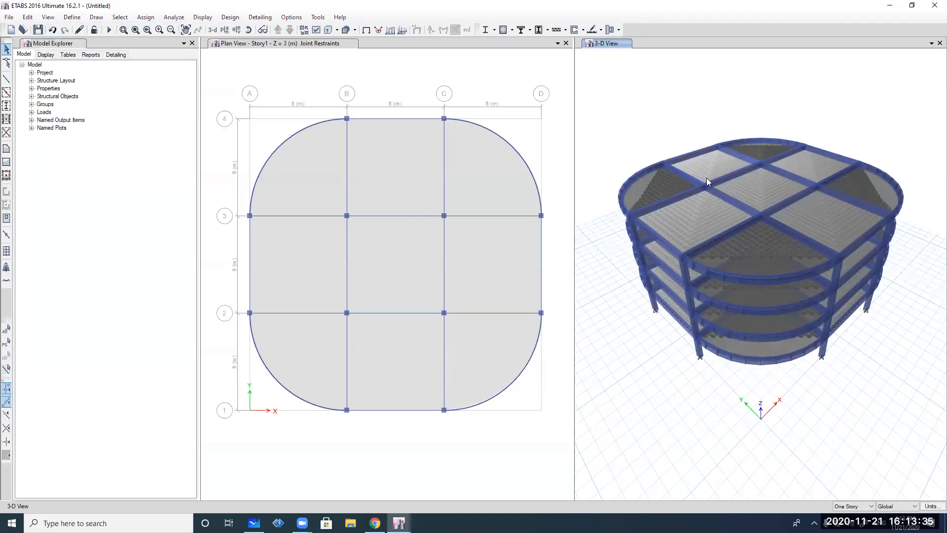
pyautogui.scroll(5, 707, 179)
pyautogui.scroll(-3, 686, 198)
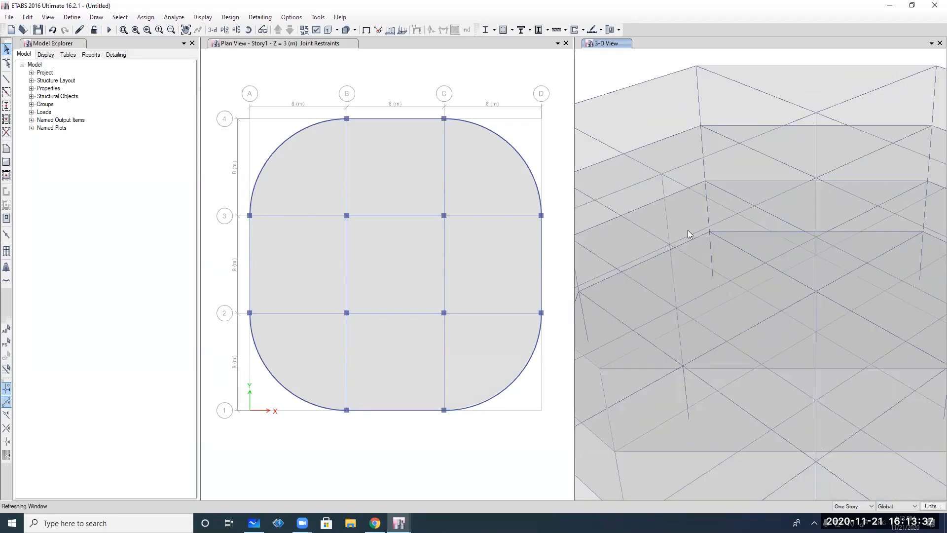
pyautogui.scroll(-5, 689, 231)
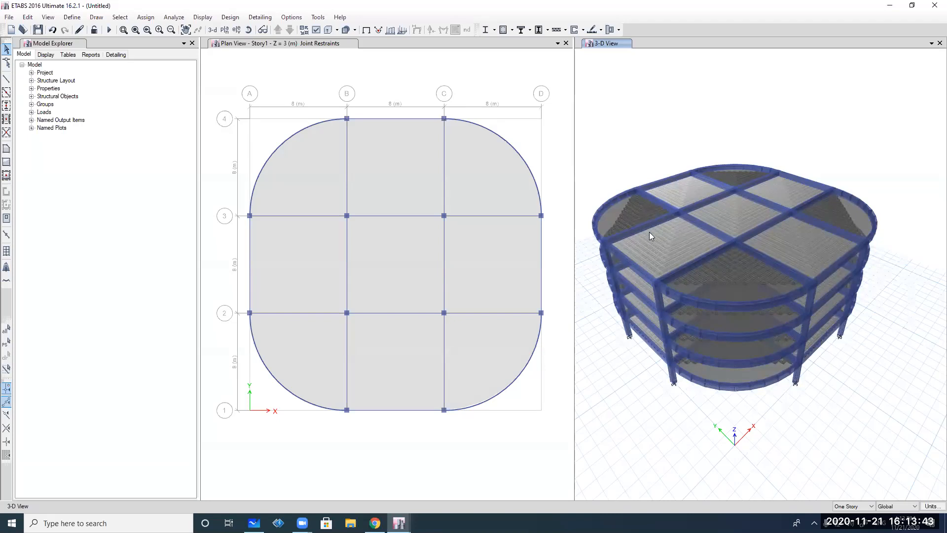
# View the Story1 plan in place of the 3-D view to check its slab ribs, and restore the 3-D view
pyautogui.click(228, 30)
pyautogui.click(419, 249)
pyautogui.click(511, 380)
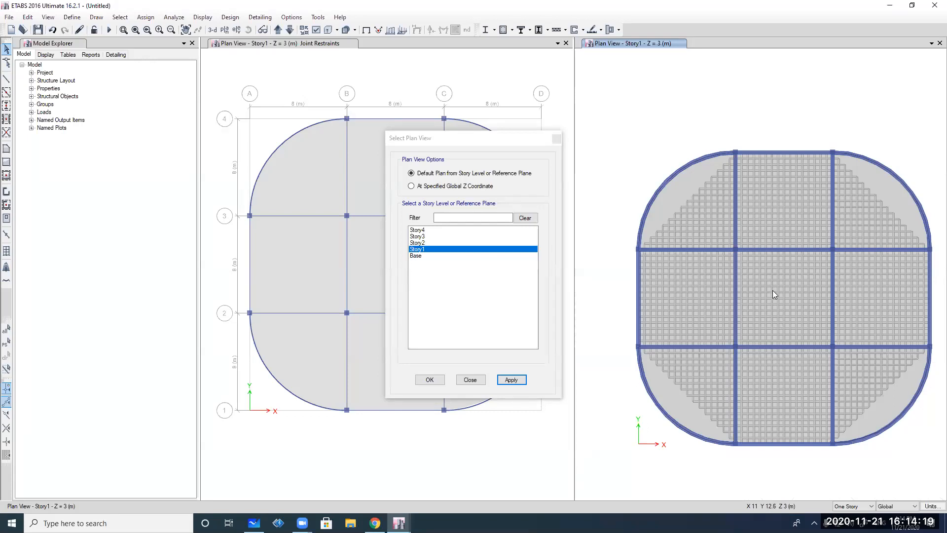
pyautogui.click(470, 379)
pyautogui.click(215, 32)
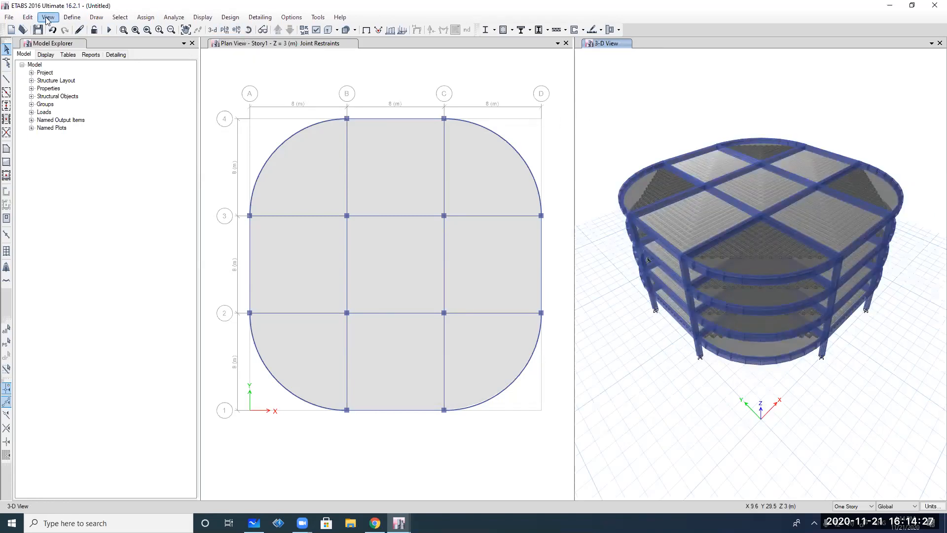
pyautogui.click(228, 32)
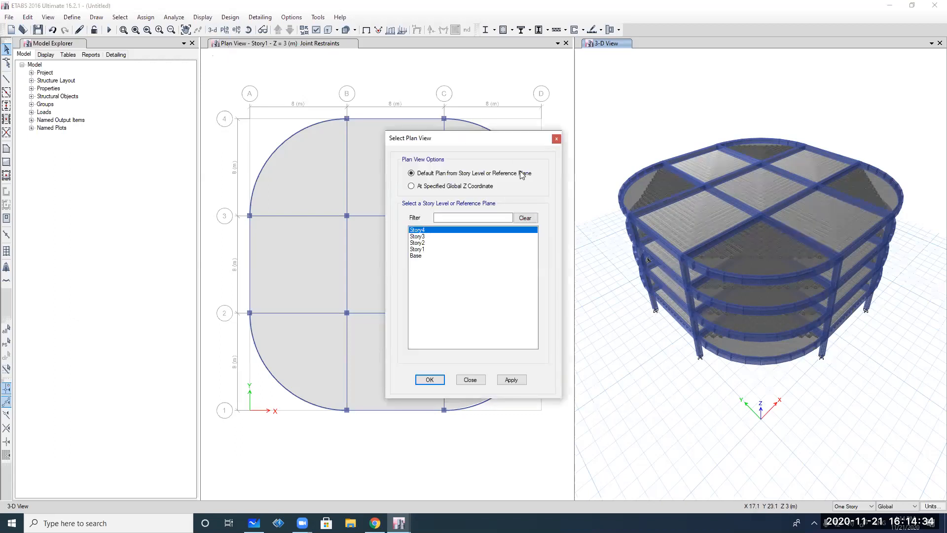
pyautogui.click(556, 138)
# Display the elevation along grid line 2 in place of the 3-D view
pyautogui.click(236, 30)
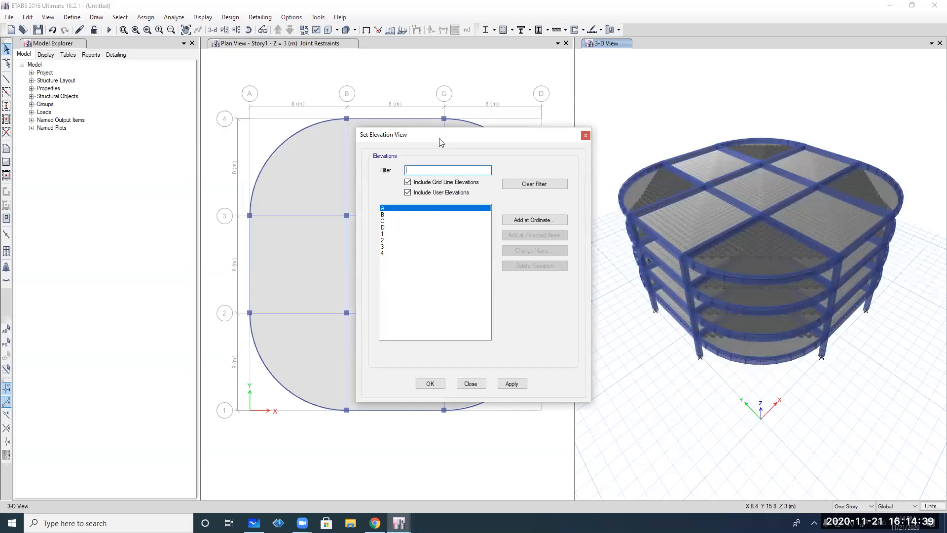
pyautogui.moveTo(441, 142); pyautogui.dragTo(708, 154)
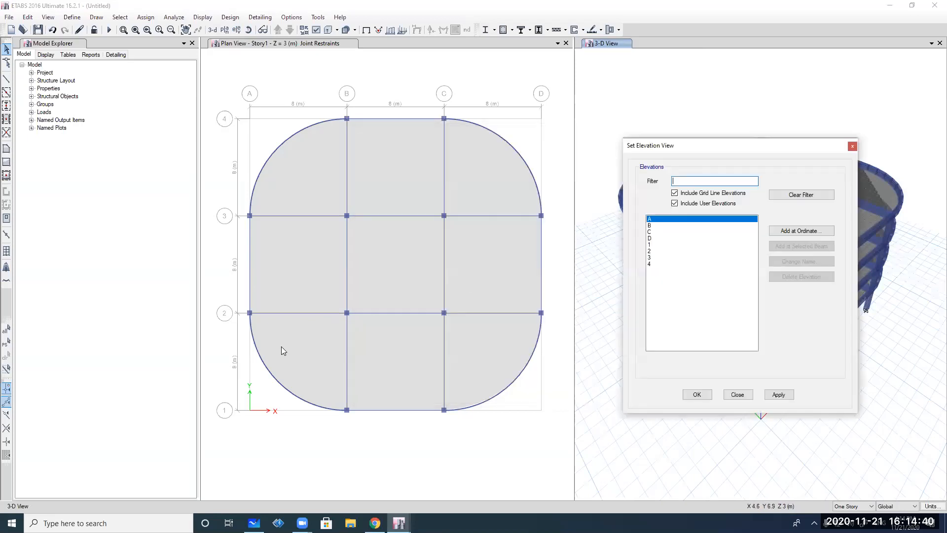
pyautogui.click(650, 251)
pyautogui.click(779, 395)
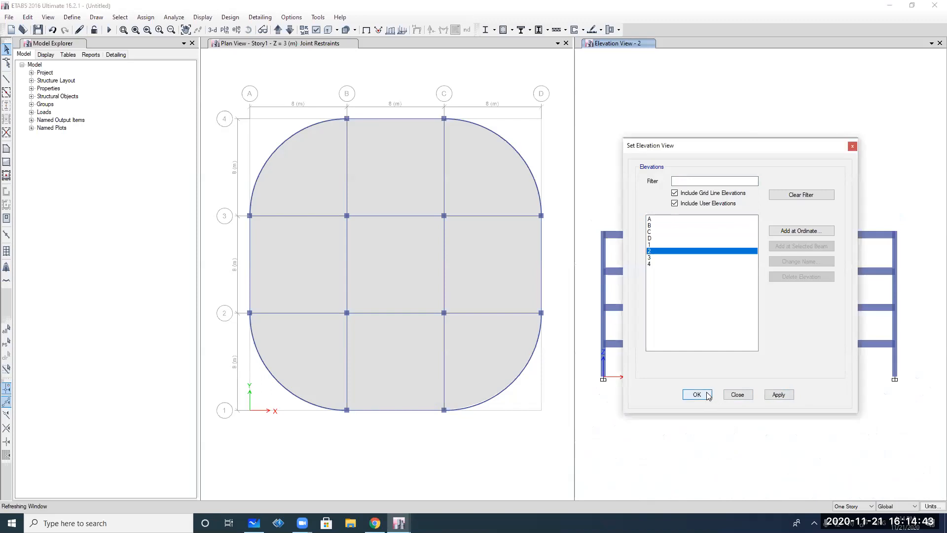
pyautogui.click(708, 395)
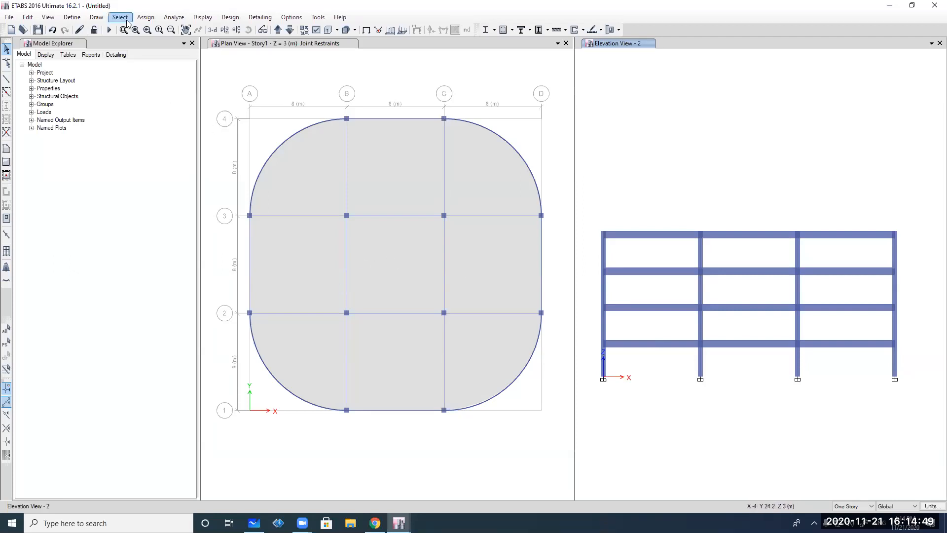
# Display the elevation along grid line 1 and dismiss the elevation settings
pyautogui.click(235, 30)
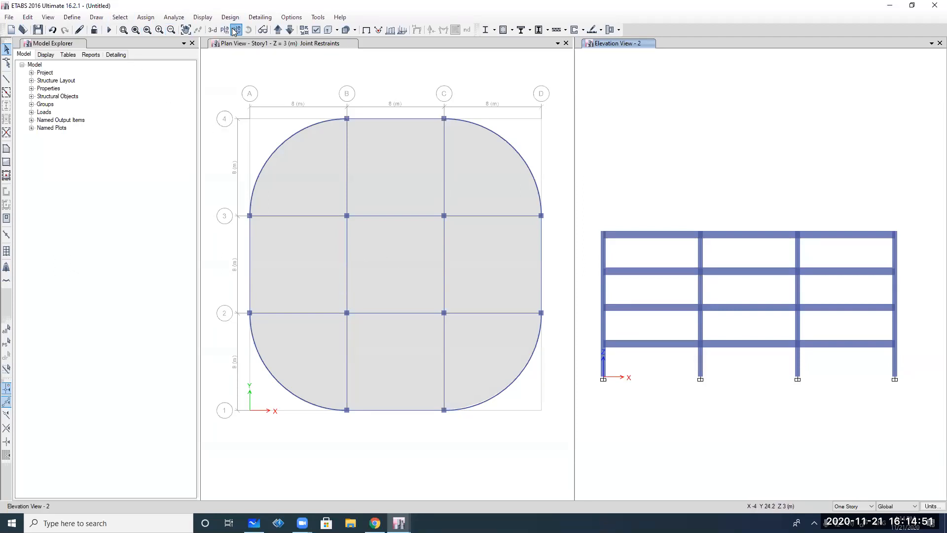
pyautogui.click(659, 245)
pyautogui.click(779, 394)
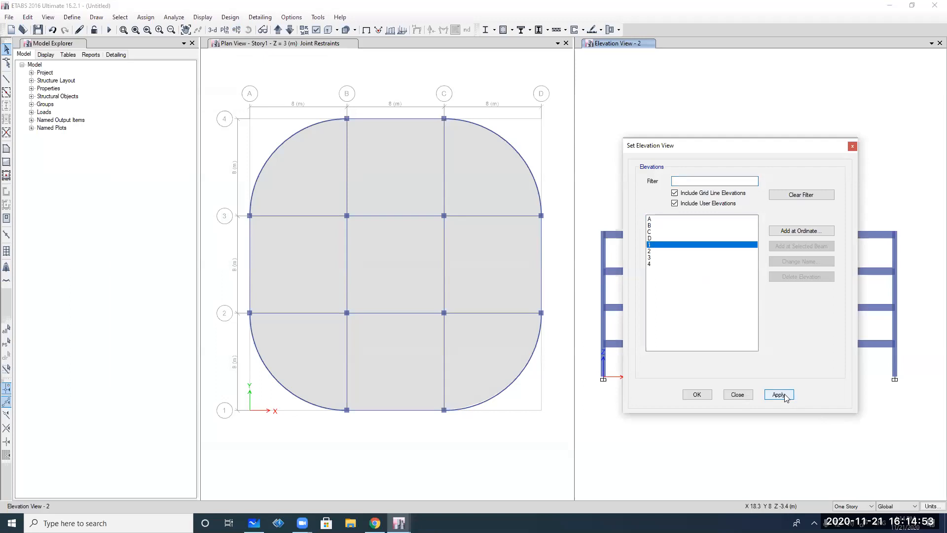
pyautogui.moveTo(732, 150); pyautogui.dragTo(347, 156)
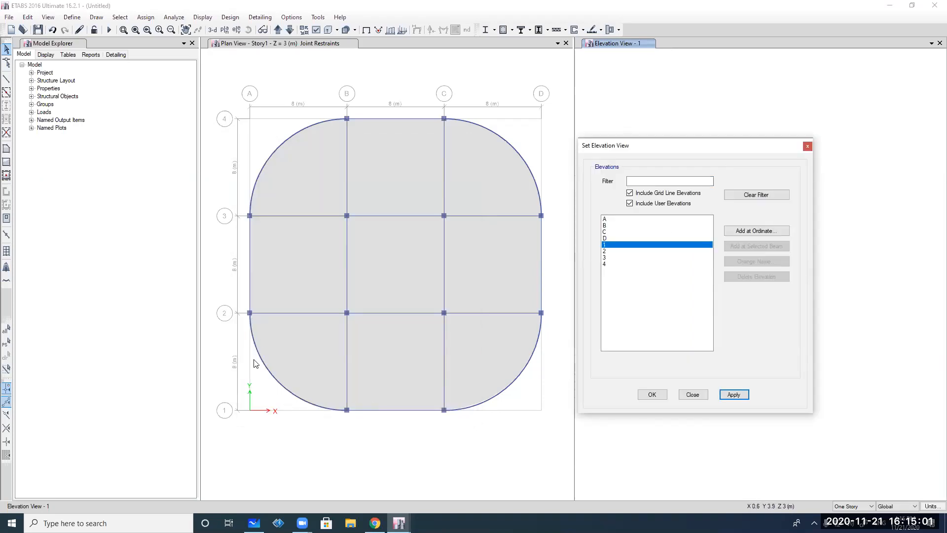
pyautogui.click(691, 394)
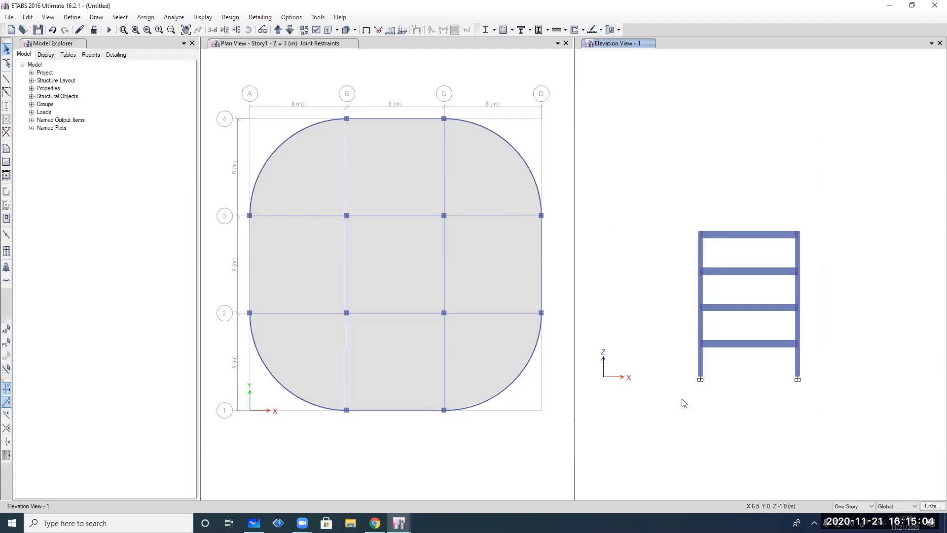
# Restore the 3-D view of the building and clear the accidental beam selection
pyautogui.click(212, 30)
pyautogui.click(639, 209)
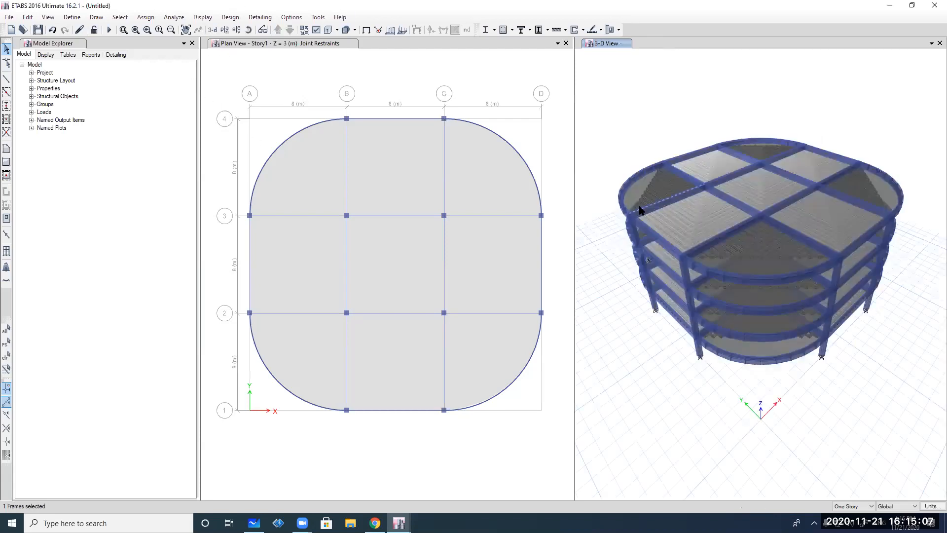
pyautogui.click(6, 356)
# Show the standard rendered view of the building, without ray tracing, and orbit it to look at the roof slab from above
pyautogui.click(49, 17)
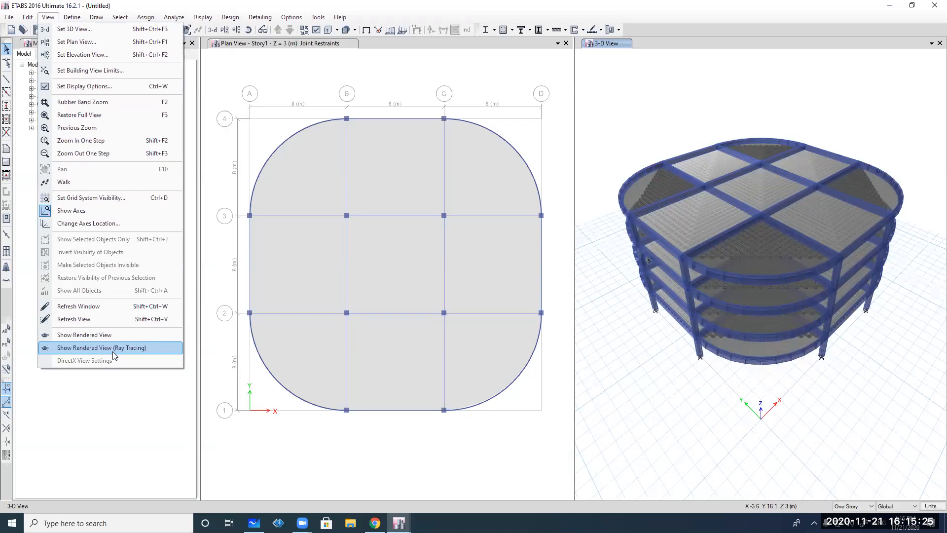
pyautogui.click(108, 338)
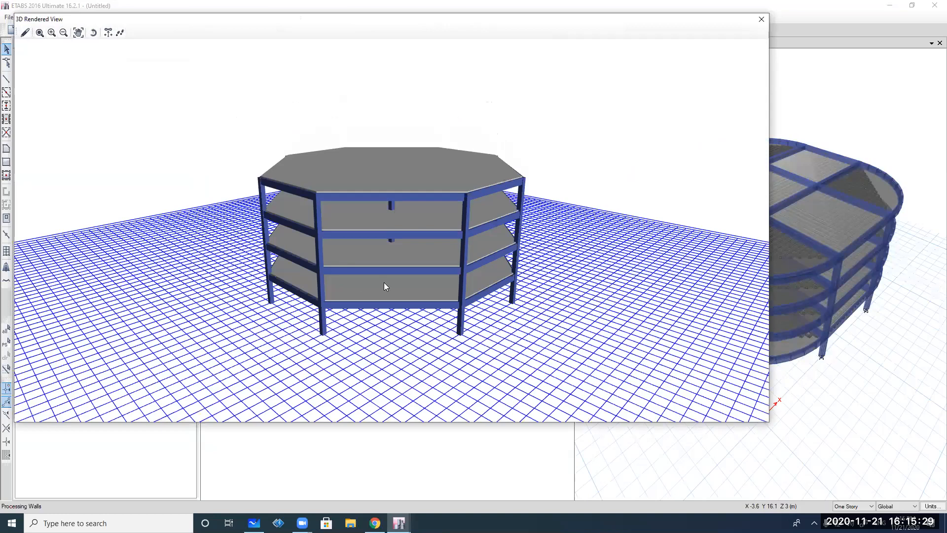
pyautogui.scroll(3, 385, 286)
pyautogui.moveTo(399, 260); pyautogui.dragTo(361, 360)
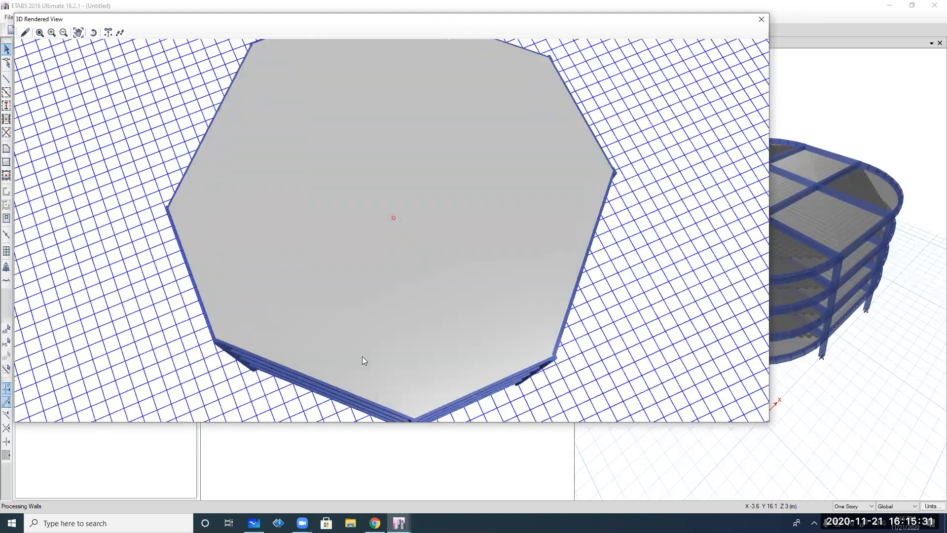
# Examine the rendered building from the side and above, checking all four storeys, and close the rendered view
pyautogui.scroll(-3, 417, 256)
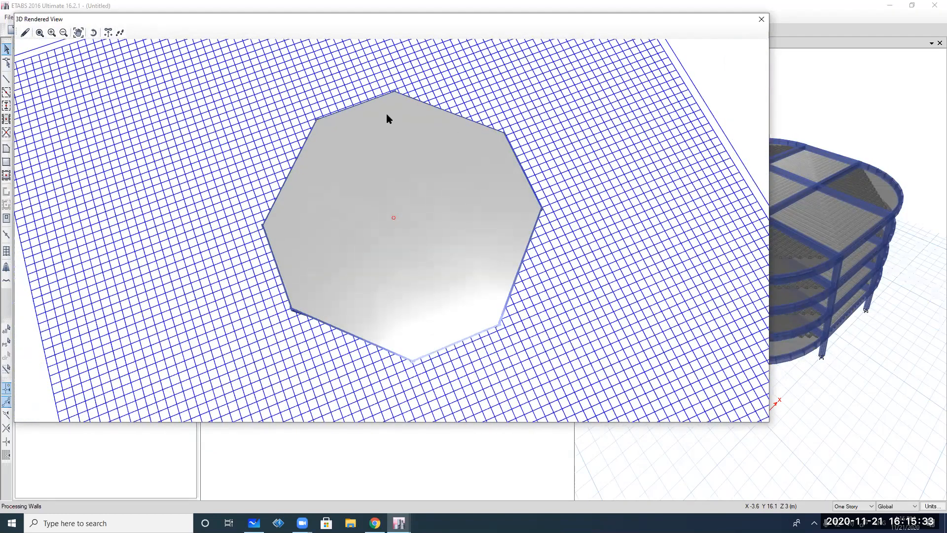
pyautogui.moveTo(387, 116); pyautogui.dragTo(304, 326)
pyautogui.moveTo(449, 184); pyautogui.dragTo(343, 198)
pyautogui.moveTo(558, 214); pyautogui.dragTo(483, 214)
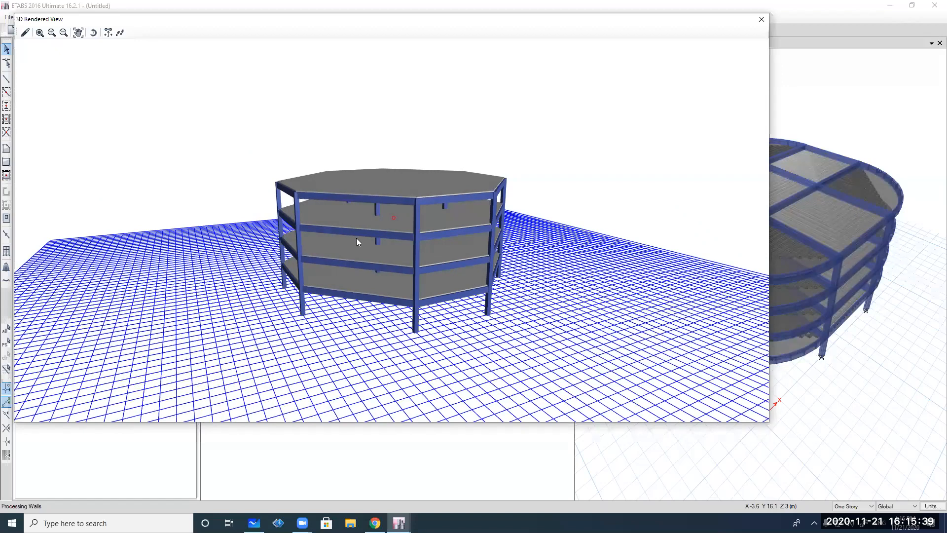
pyautogui.moveTo(358, 241); pyautogui.dragTo(700, 264)
pyautogui.moveTo(340, 296); pyautogui.dragTo(420, 269)
pyautogui.moveTo(400, 305); pyautogui.dragTo(352, 31)
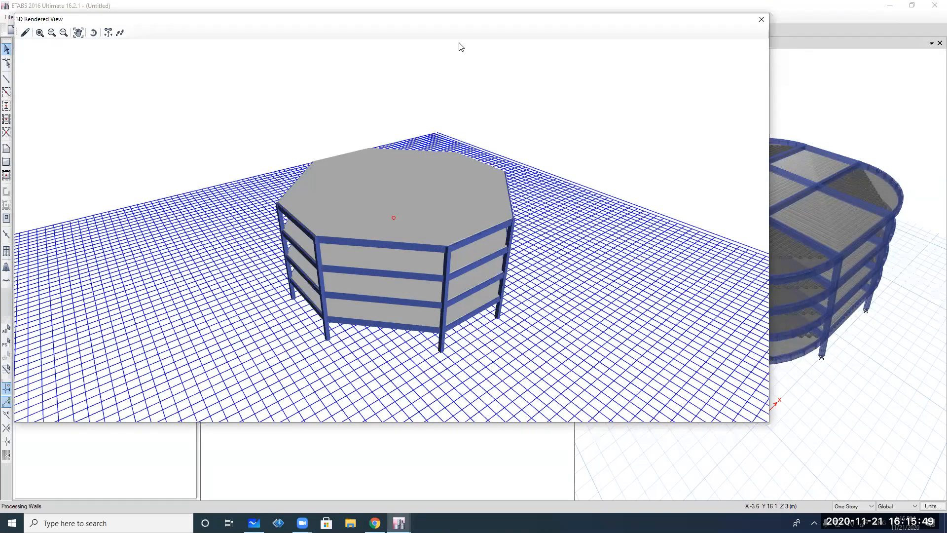
pyautogui.click(761, 20)
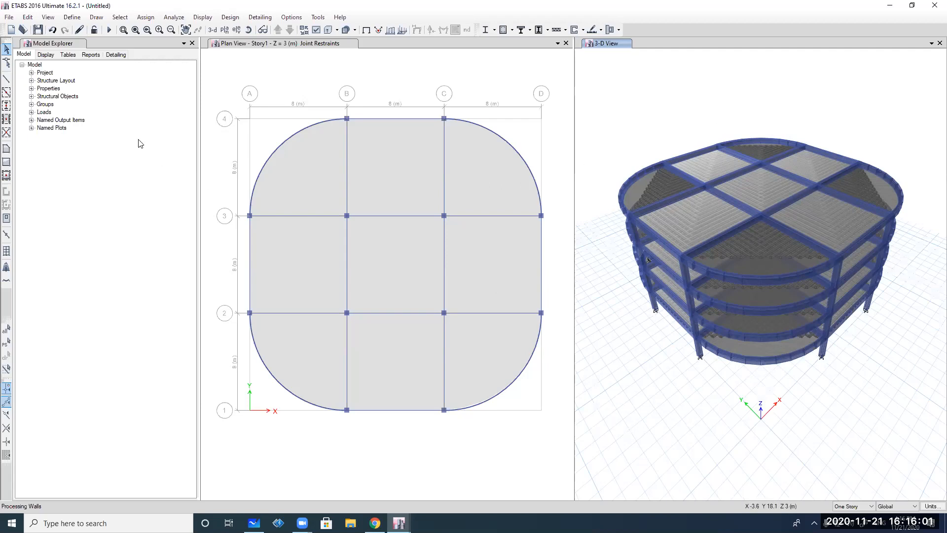
# Render the 3-D view with ray tracing at medium antialiasing, and stop the render before it completes
pyautogui.click(48, 18)
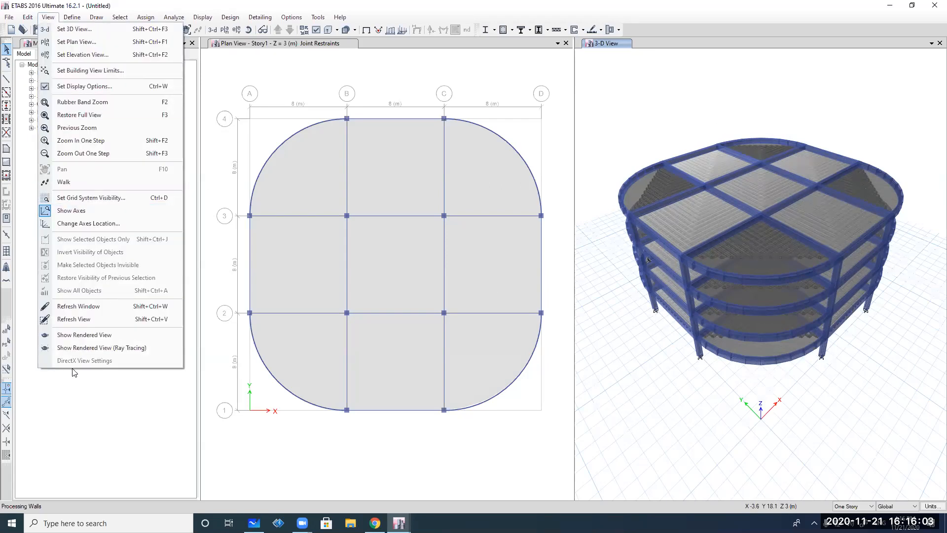
pyautogui.click(121, 347)
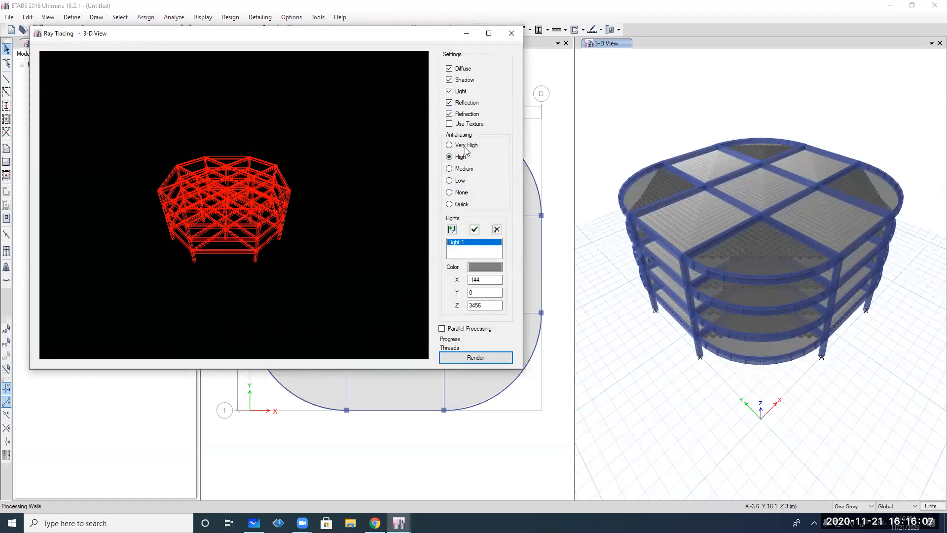
pyautogui.click(462, 170)
pyautogui.click(476, 357)
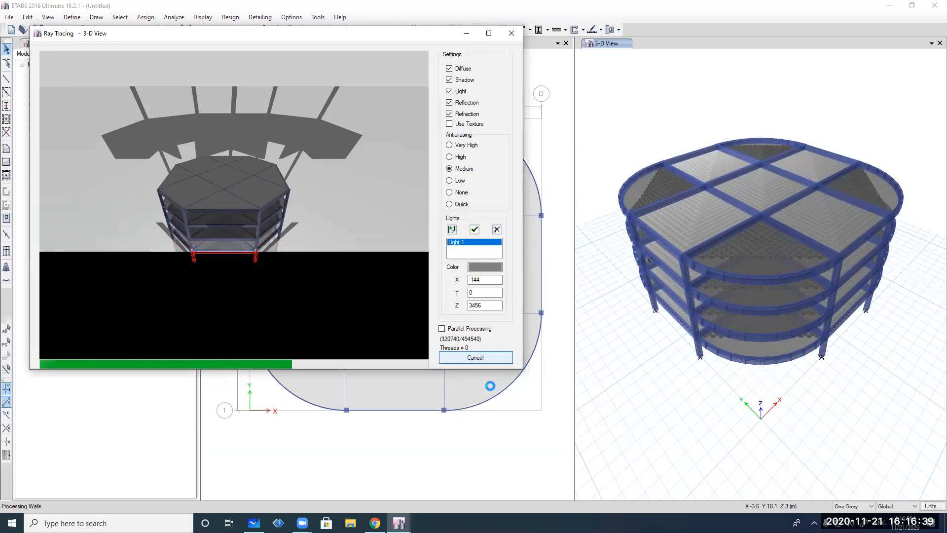
pyautogui.click(476, 358)
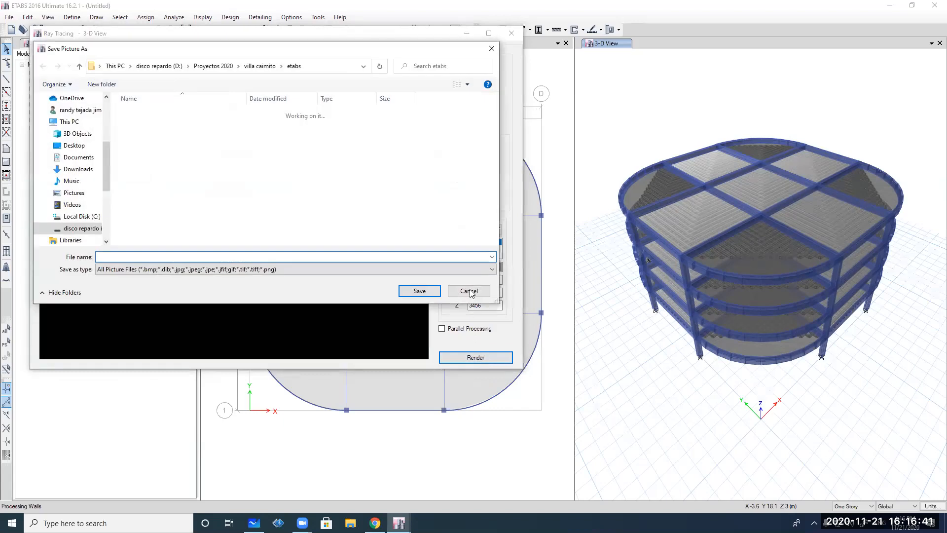
# Close the ray tracing window without saving a picture, and turn off the extruded display of members in the 3-D view
pyautogui.click(469, 291)
pyautogui.click(512, 33)
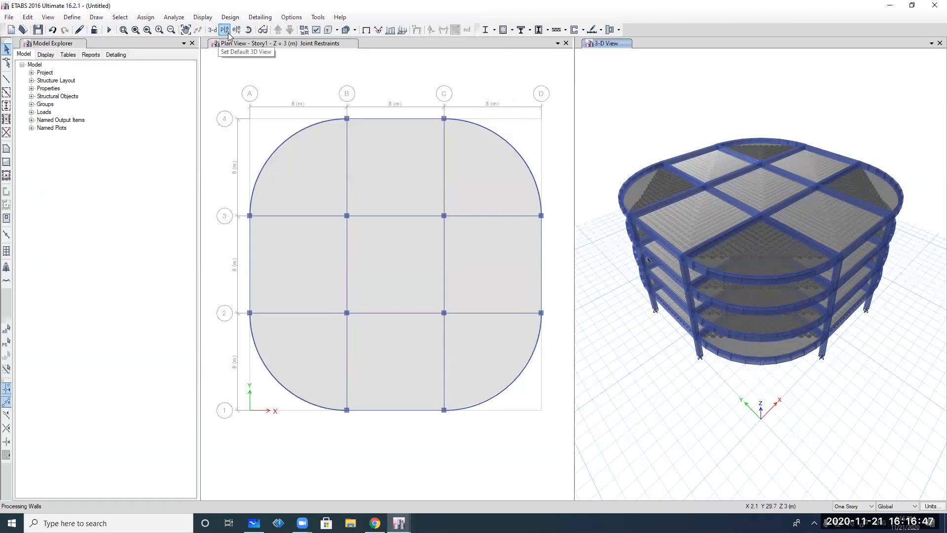
pyautogui.click(329, 31)
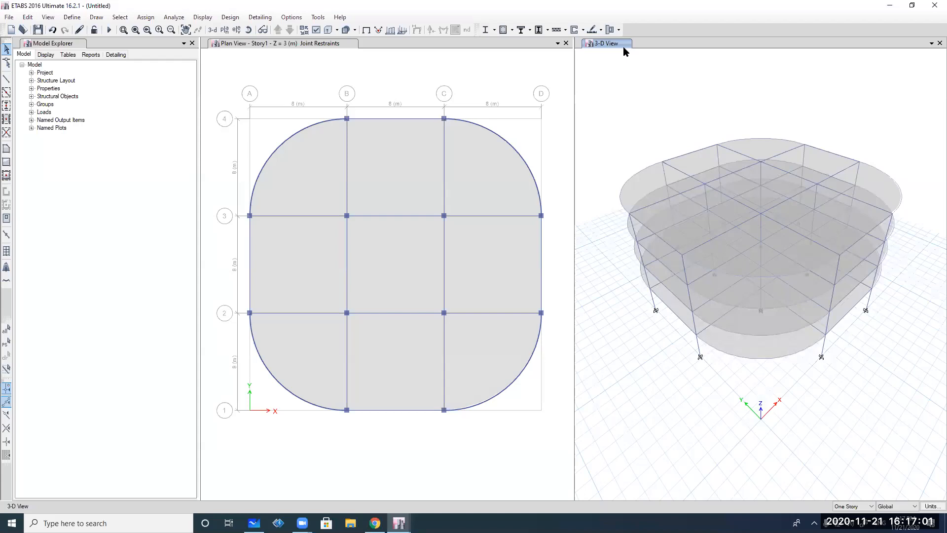
pyautogui.click(72, 17)
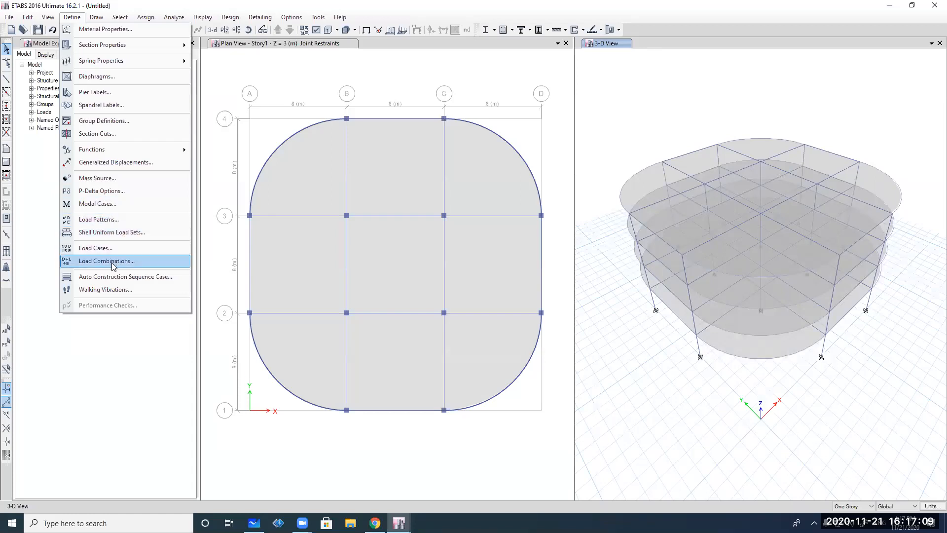
pyautogui.click(107, 220)
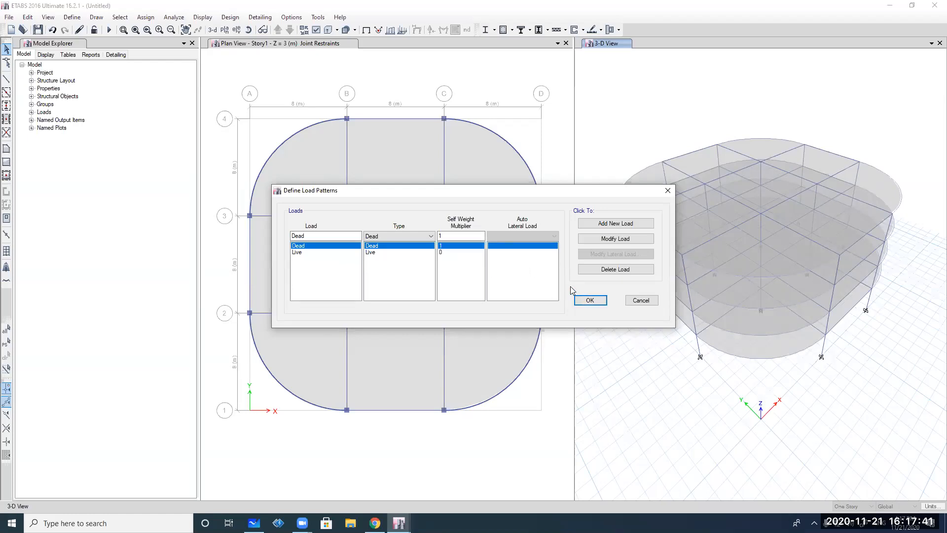
pyautogui.doubleClick(315, 236)
pyautogui.write('presion')
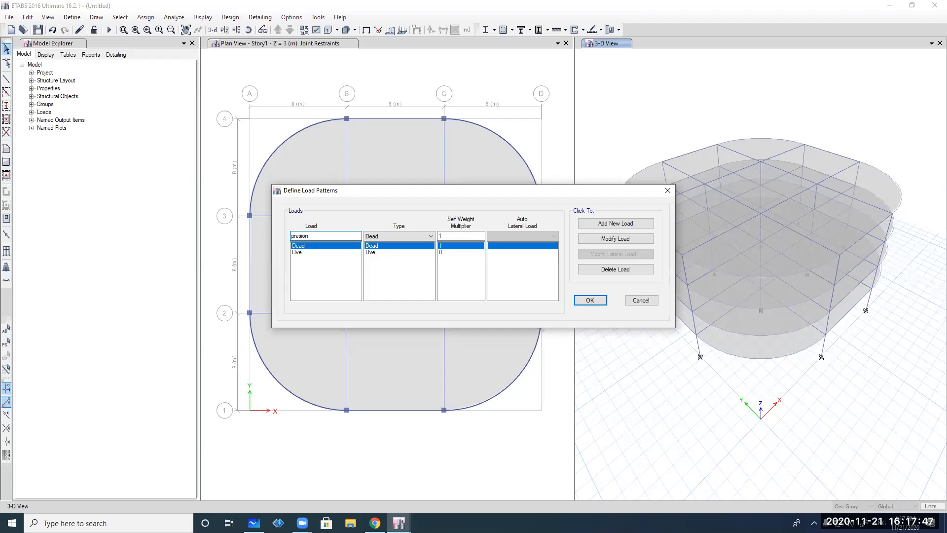
pyautogui.click(404, 237)
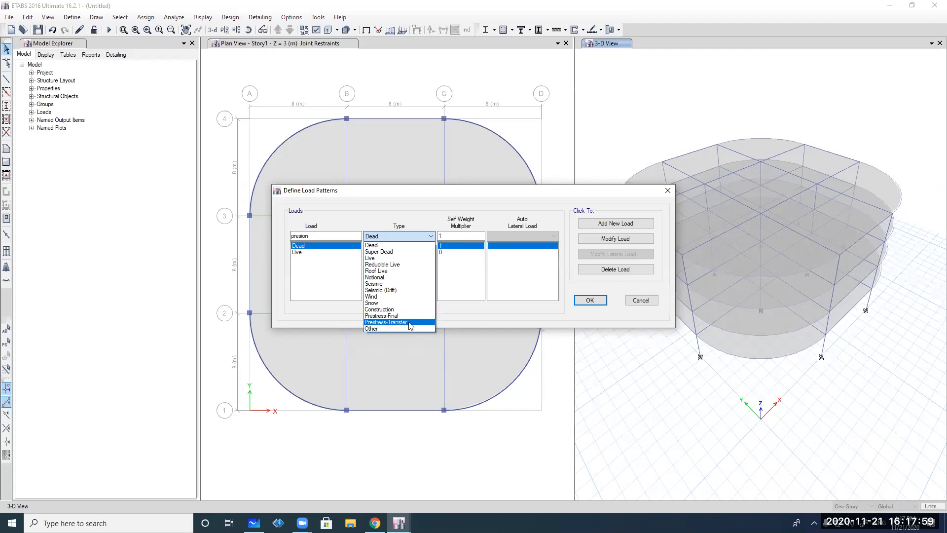
pyautogui.click(640, 300)
pyautogui.click(640, 300)
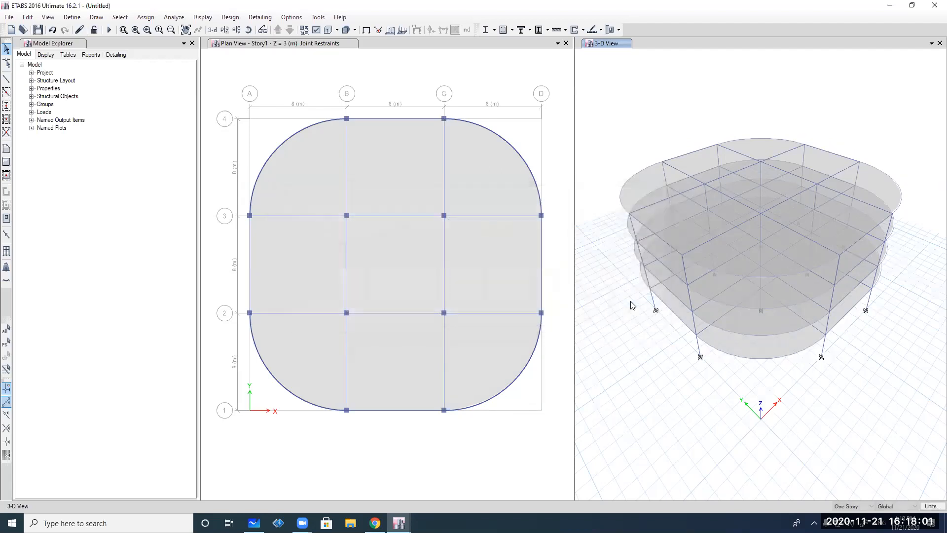
# Create a shell uniform load set named entrepiso with two load rows, giving the first a Dead load of 200 kgf/m²
pyautogui.click(72, 17)
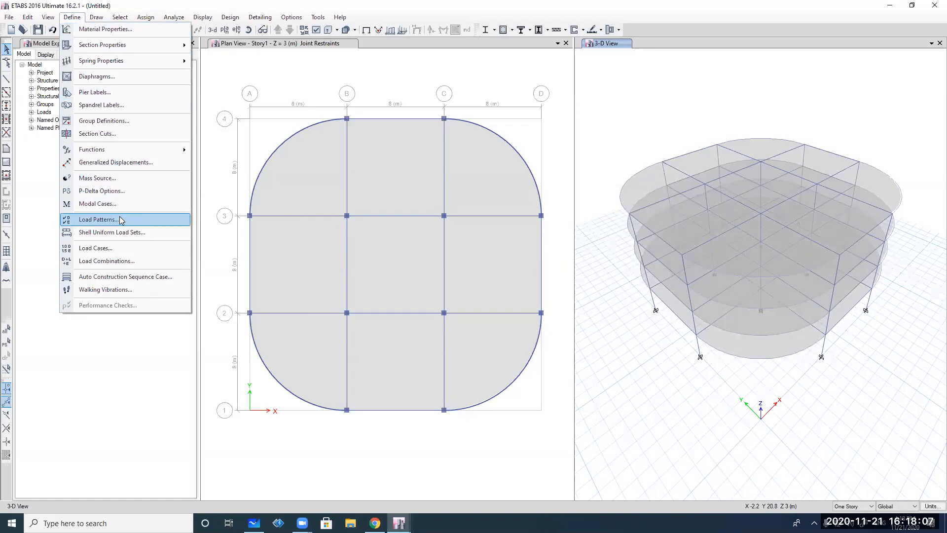
pyautogui.click(111, 232)
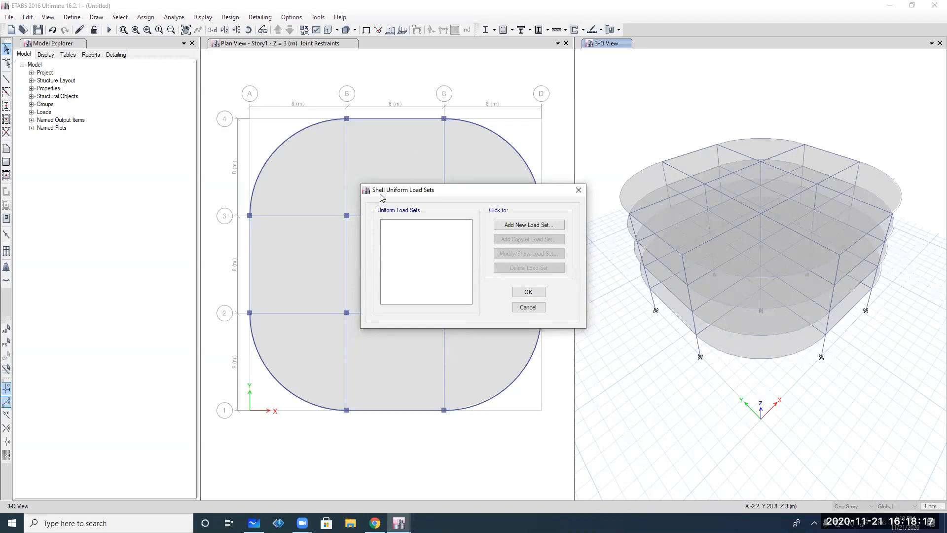
pyautogui.click(547, 225)
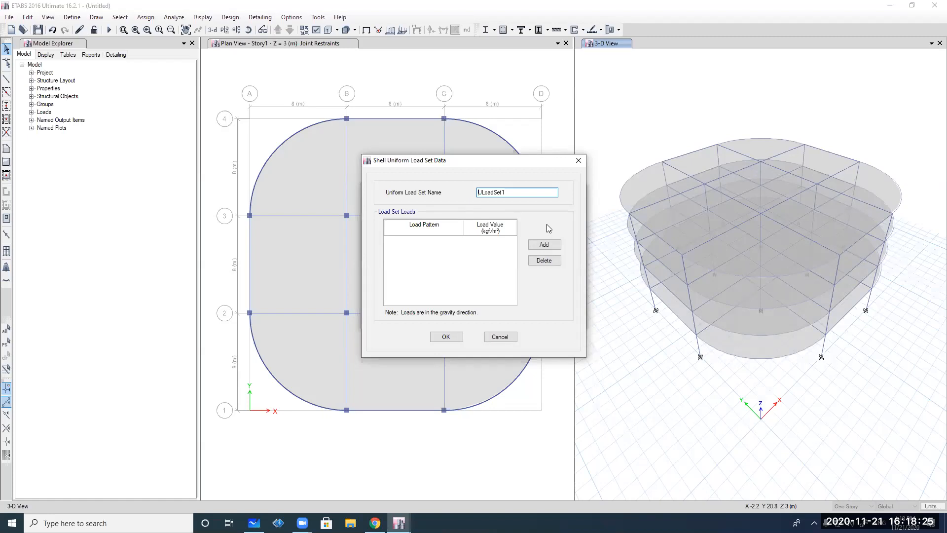
pyautogui.moveTo(543, 191); pyautogui.dragTo(469, 199)
pyautogui.write('entrepiso')
pyautogui.click(544, 244)
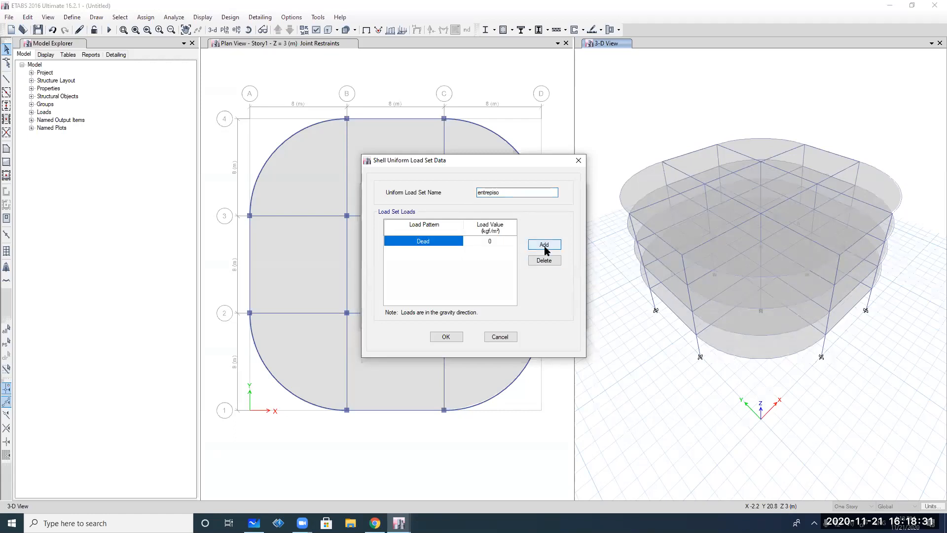
pyautogui.click(544, 244)
pyautogui.click(490, 241)
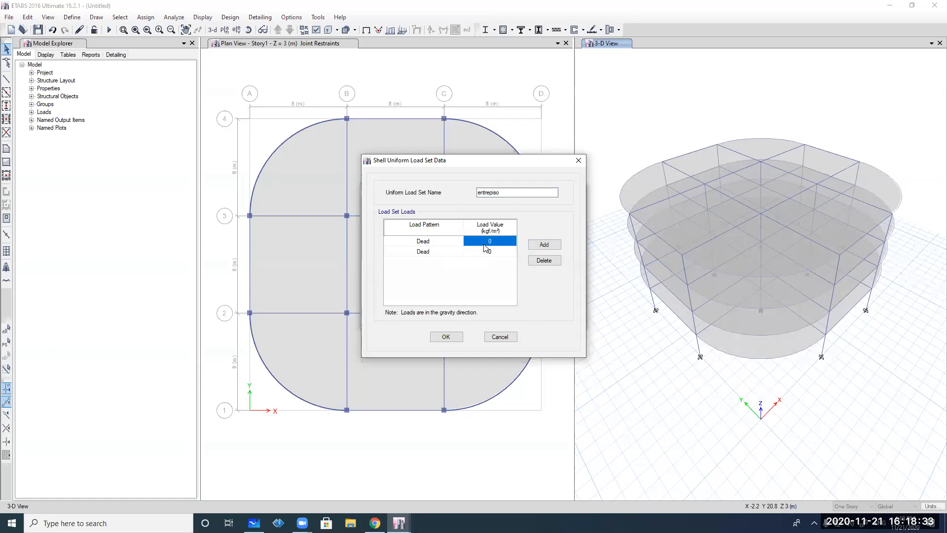
pyautogui.write('200')
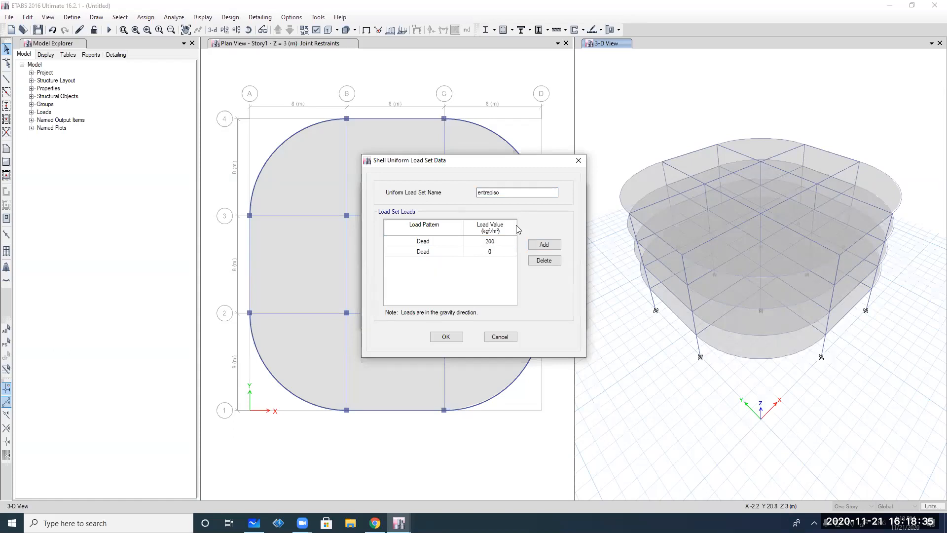
# Set the second load of the entrepiso set to the Live pattern with 200 kgf/m², and save the load sets
pyautogui.click(454, 251)
pyautogui.click(458, 251)
pyautogui.click(426, 266)
pyautogui.click(486, 252)
pyautogui.write('200')
pyautogui.click(446, 336)
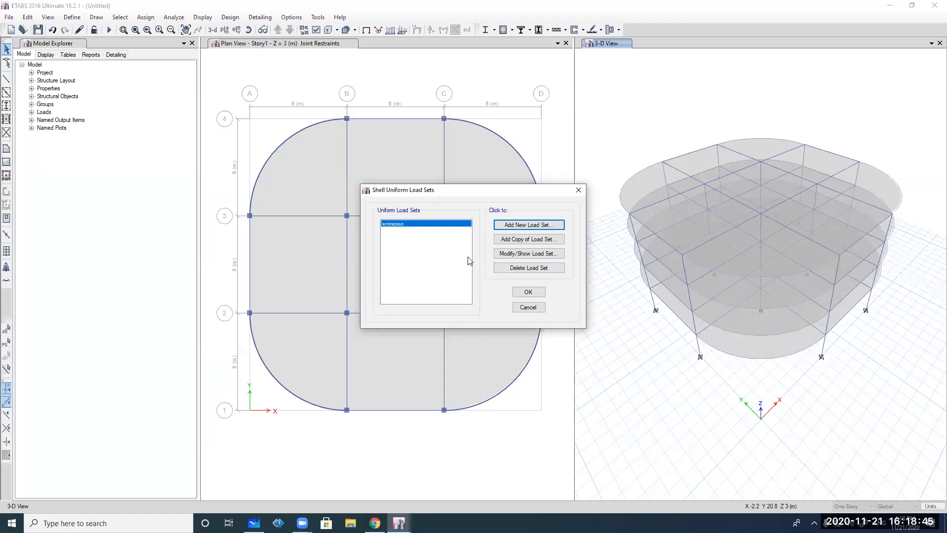
pyautogui.click(538, 292)
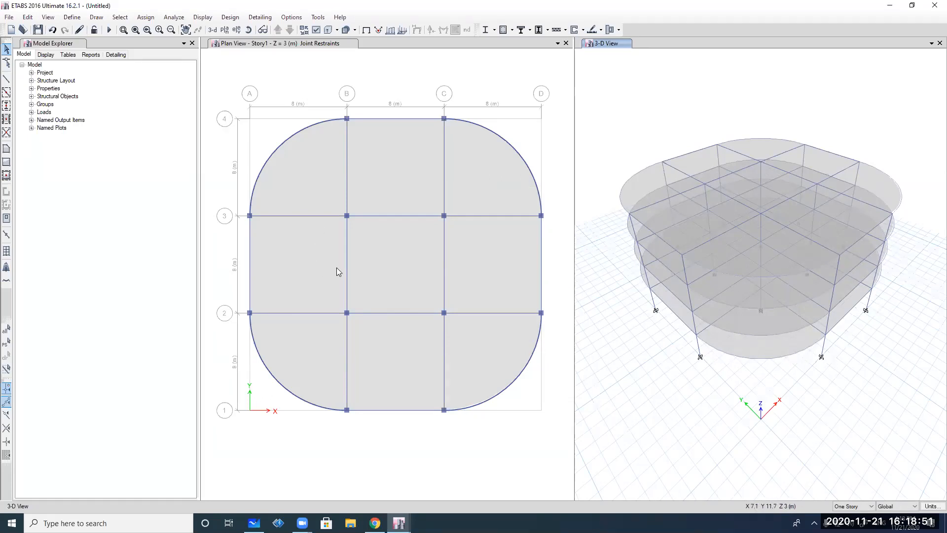
# Review the defined load cases and the load case types offered for a new case
pyautogui.click(72, 17)
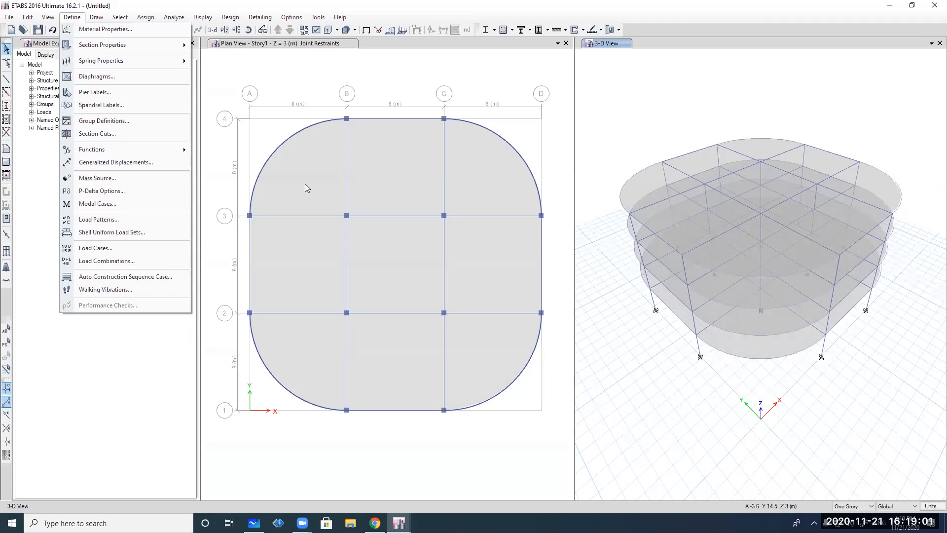
pyautogui.click(111, 249)
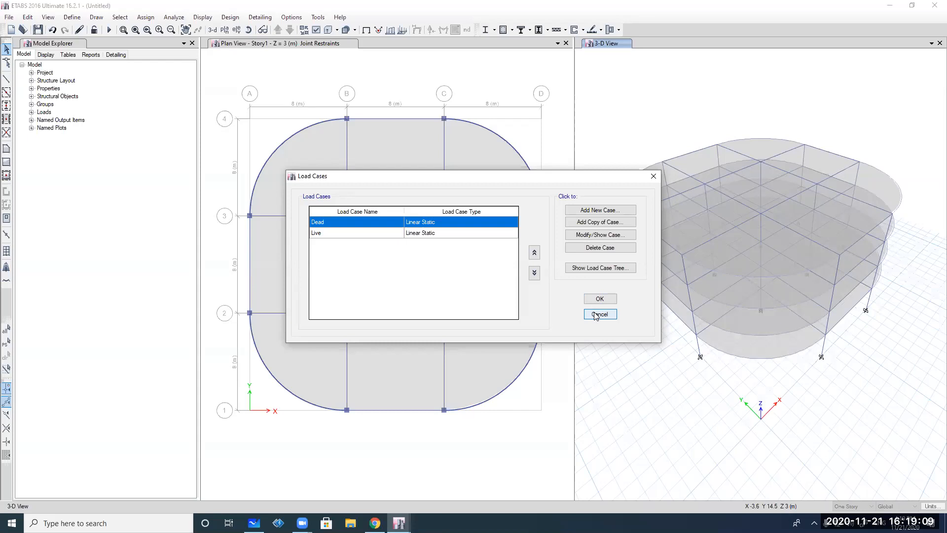
pyautogui.click(583, 210)
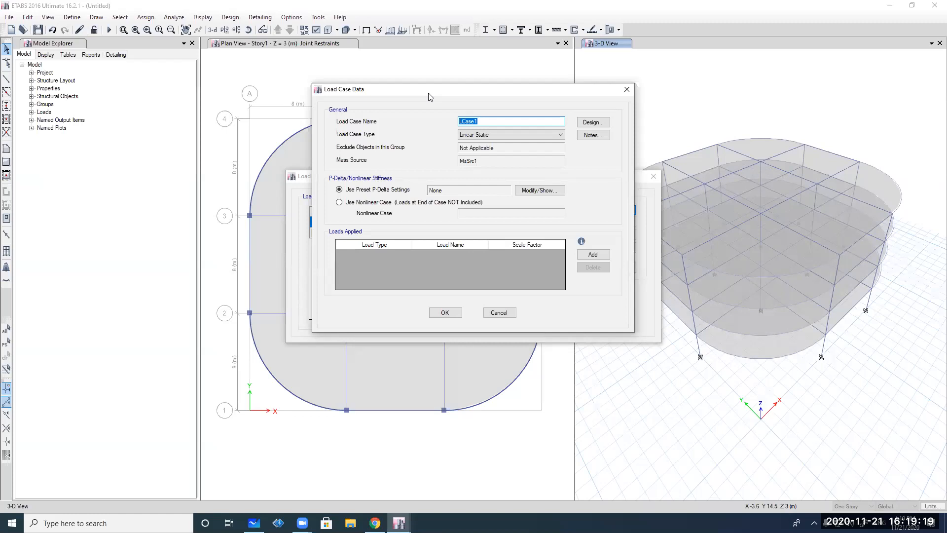
pyautogui.moveTo(428, 94); pyautogui.dragTo(535, 118)
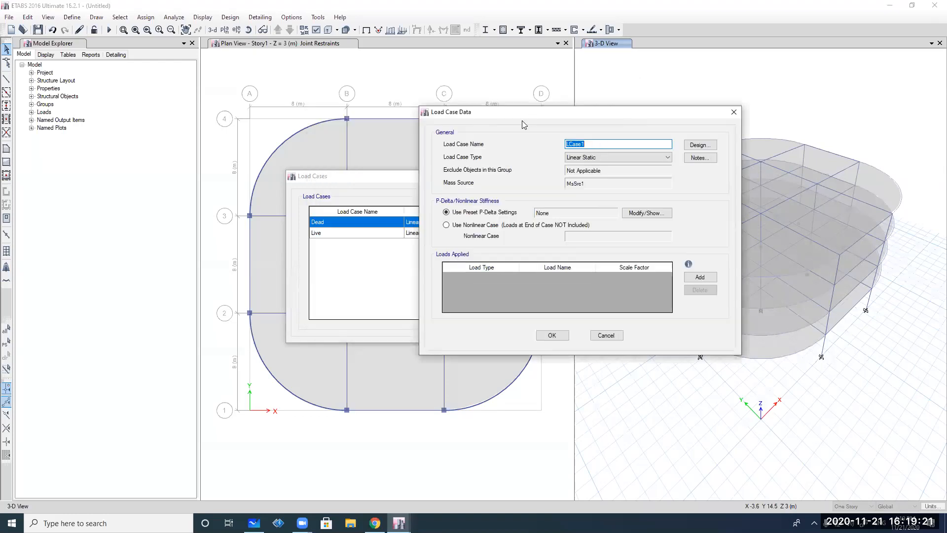
pyautogui.click(603, 158)
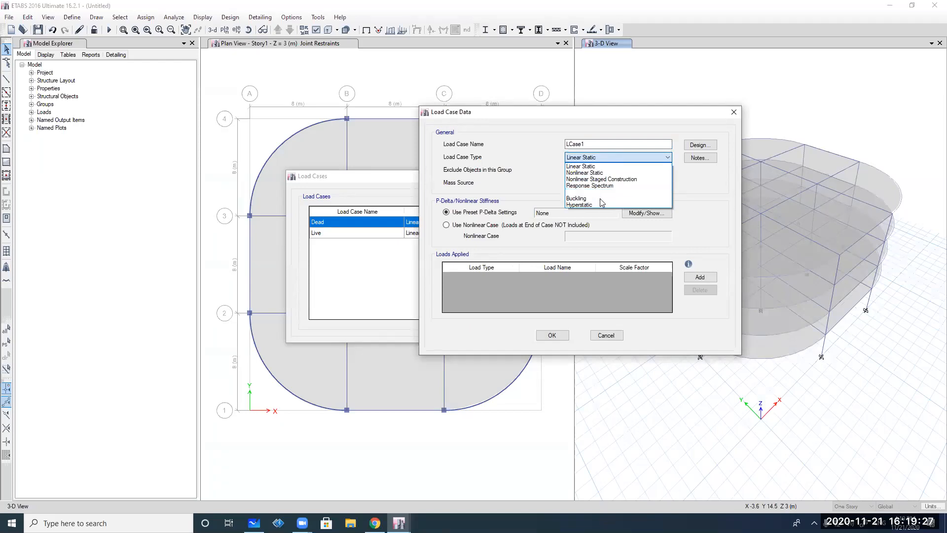
pyautogui.click(608, 338)
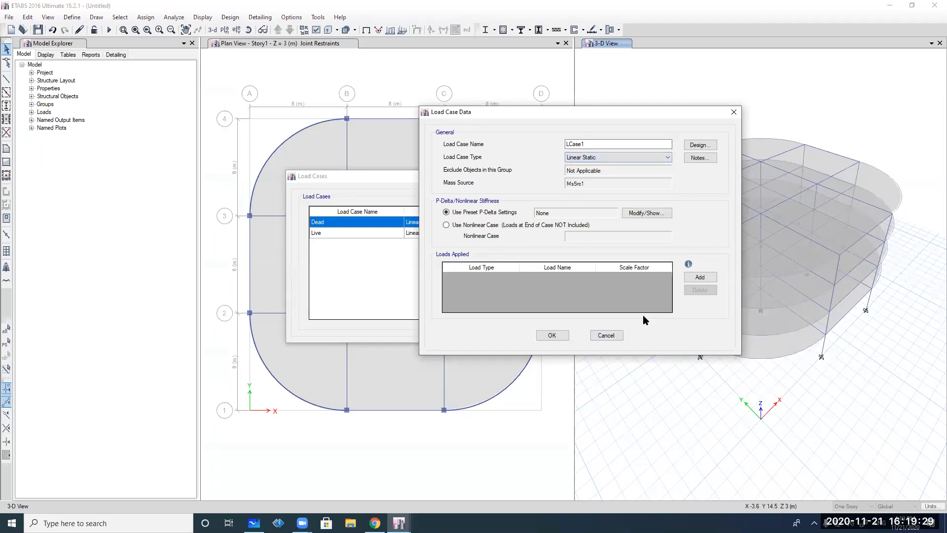
pyautogui.click(619, 337)
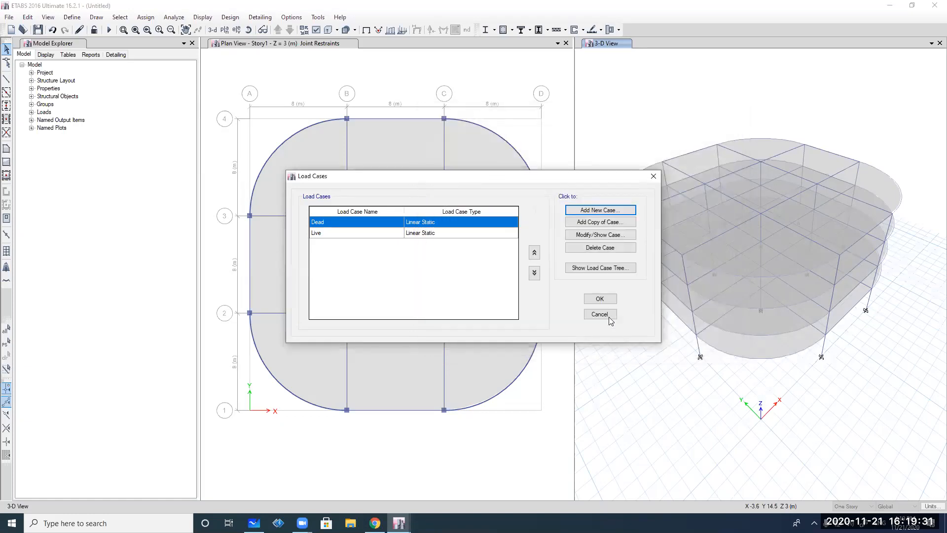
pyautogui.click(601, 315)
# Select the floor slabs one by one in the Story1 plan
pyautogui.click(72, 17)
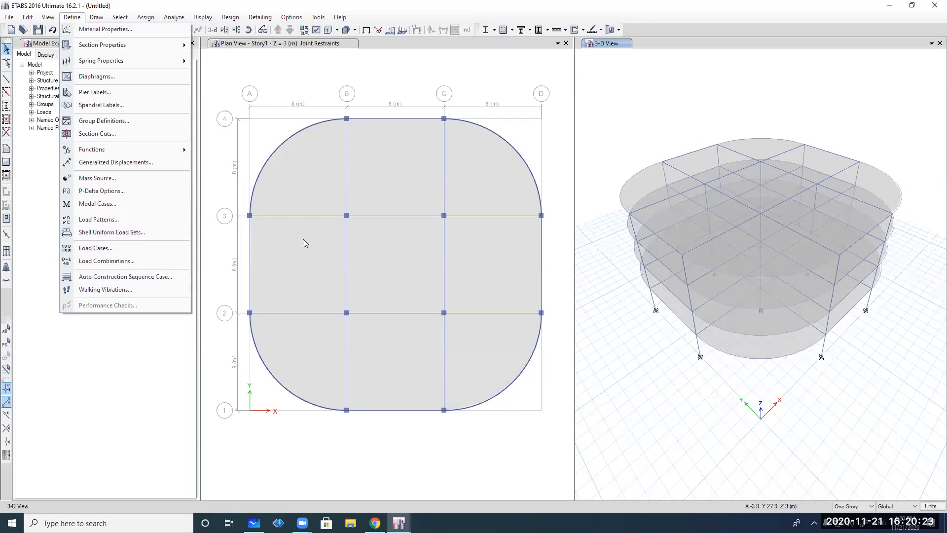
pyautogui.click(351, 195)
pyautogui.click(327, 202)
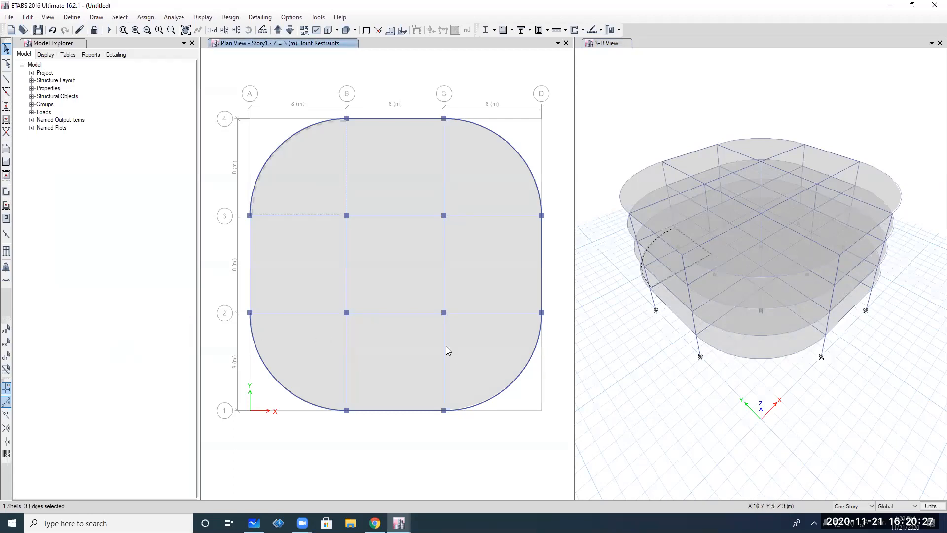
pyautogui.click(404, 195)
pyautogui.click(403, 249)
pyautogui.click(468, 251)
pyautogui.click(483, 200)
pyautogui.click(478, 341)
pyautogui.click(402, 347)
pyautogui.click(306, 289)
# Window-select the whole Story1 plan, extend the selection to the entire model, and clear it
pyautogui.moveTo(228, 92); pyautogui.dragTo(553, 472)
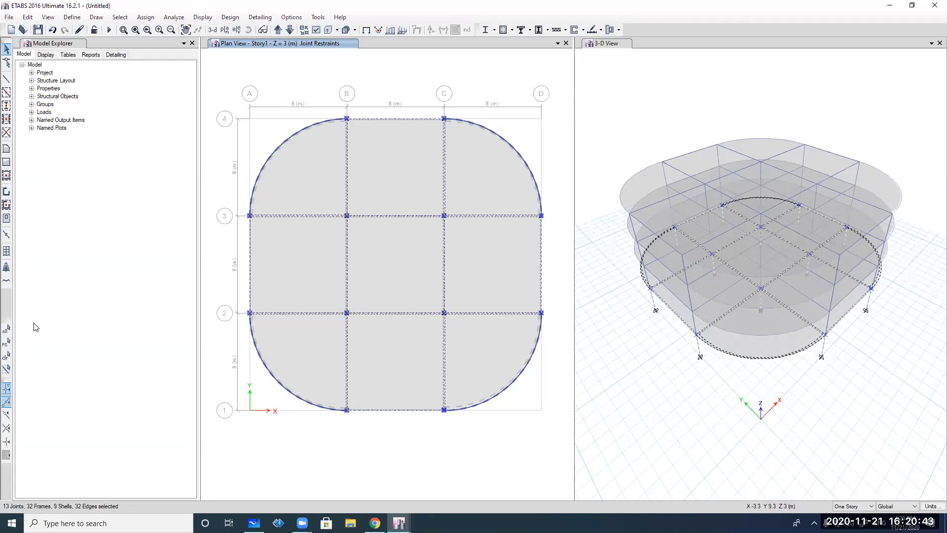
pyautogui.click(7, 333)
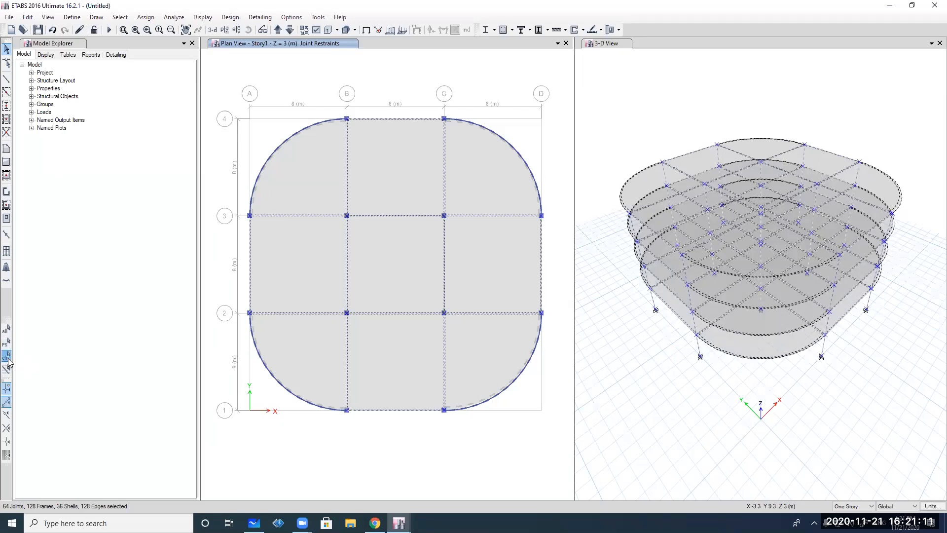
pyautogui.click(8, 359)
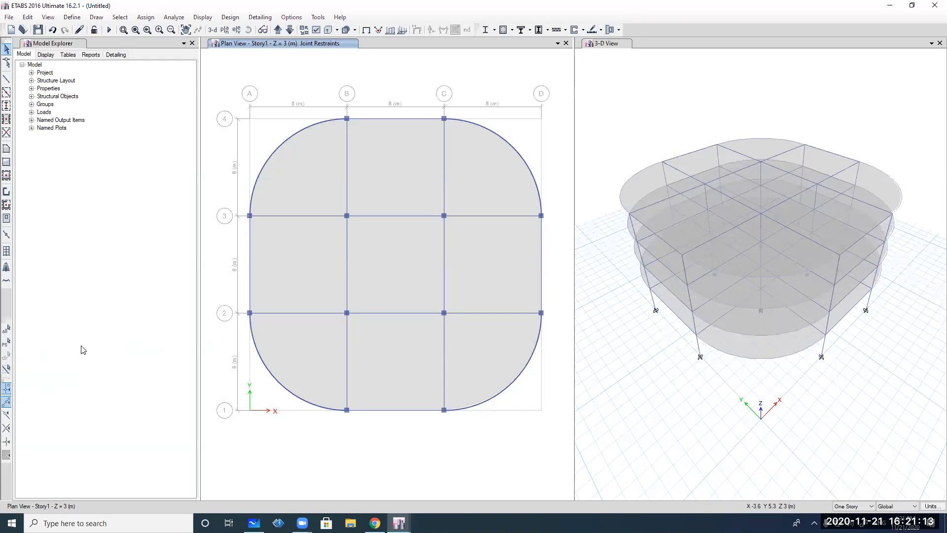
# Select the entire model and assign the entrepiso uniform load set to all its floor slabs
pyautogui.click(7, 330)
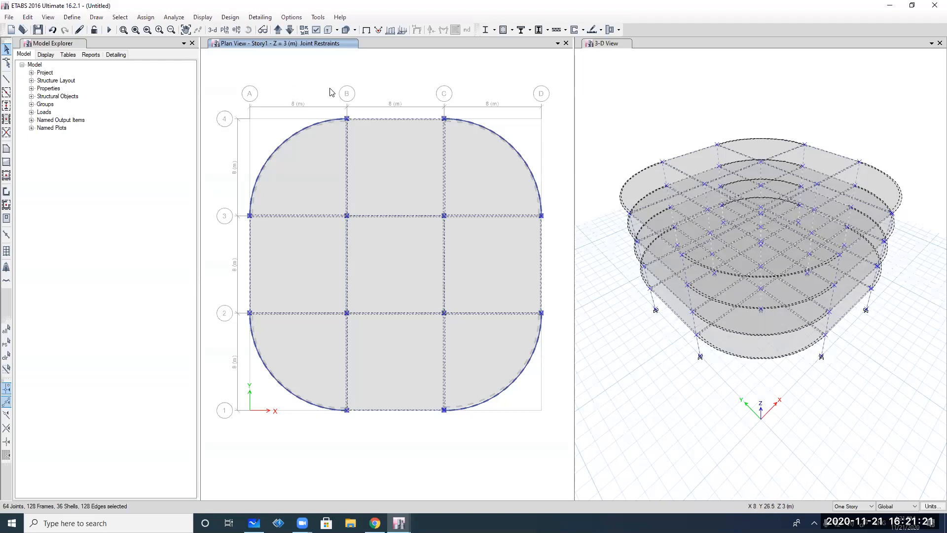
pyautogui.click(146, 17)
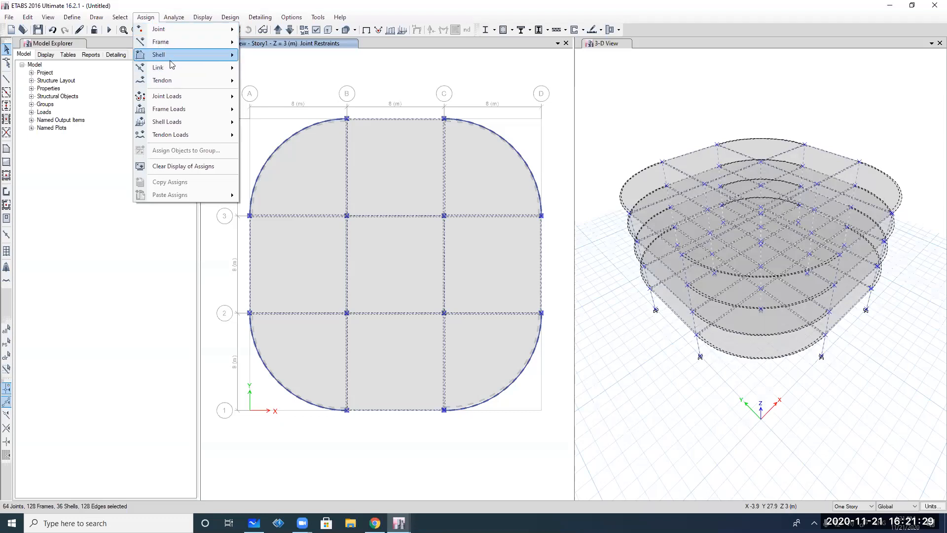
pyautogui.moveTo(174, 30)
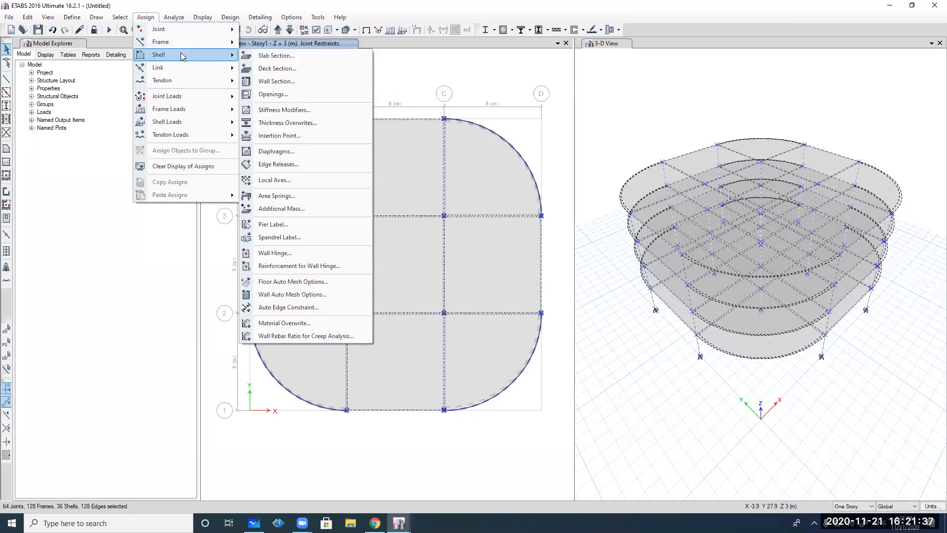
pyautogui.moveTo(180, 72)
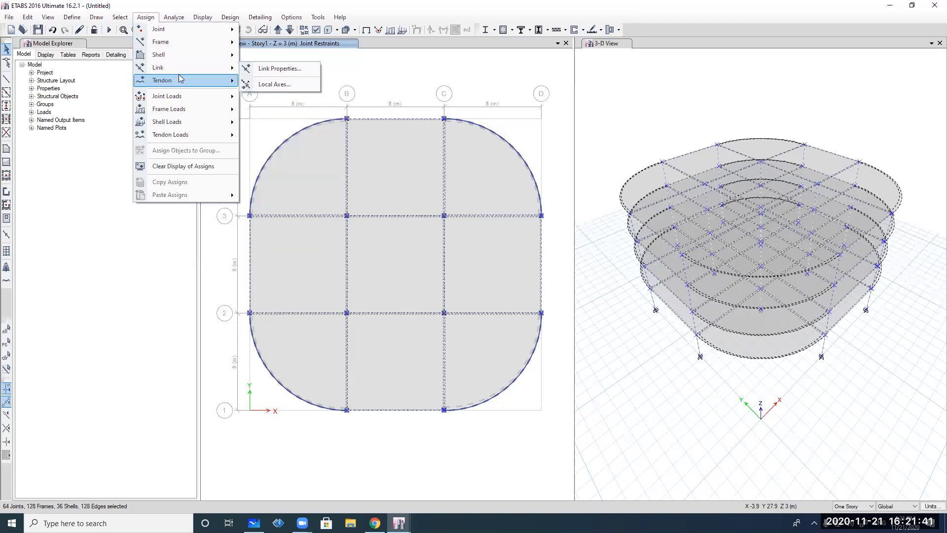
pyautogui.moveTo(179, 74)
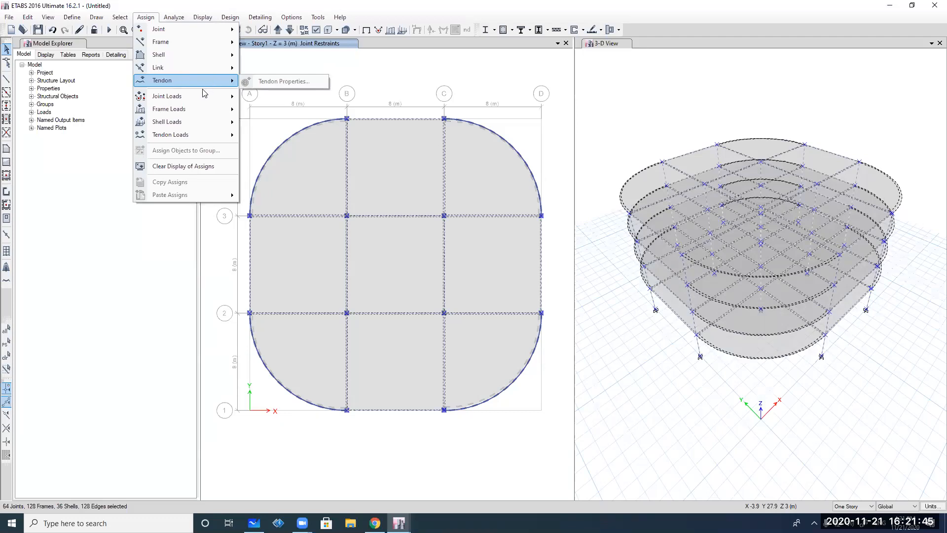
pyautogui.moveTo(197, 101)
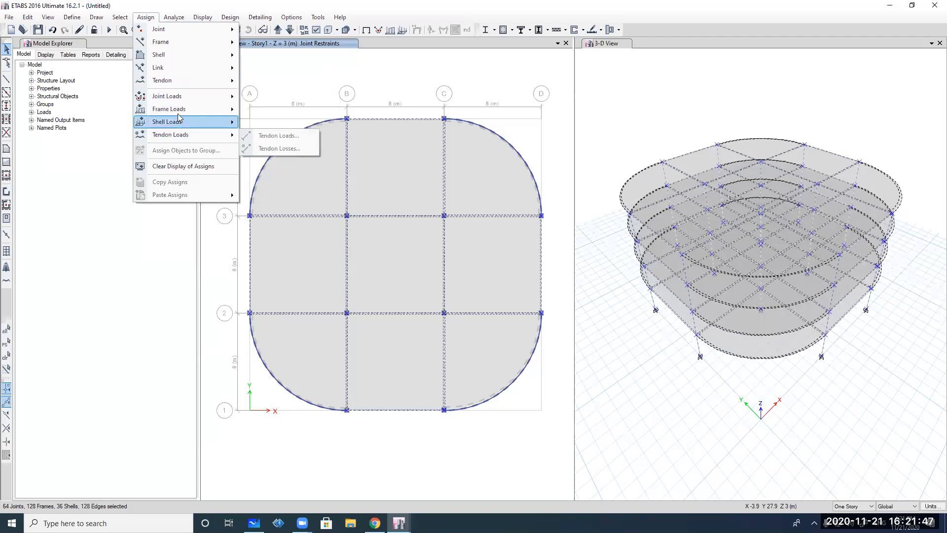
pyautogui.moveTo(187, 138)
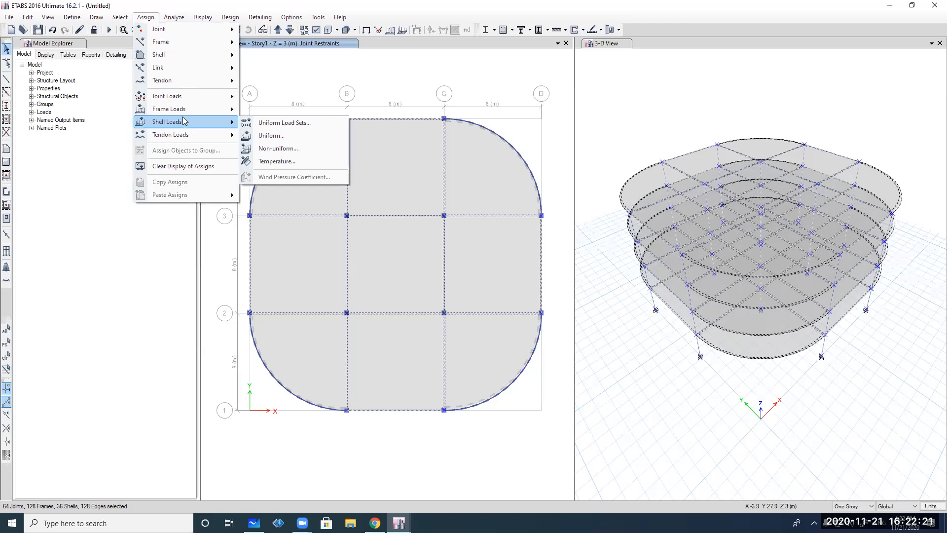
pyautogui.click(266, 123)
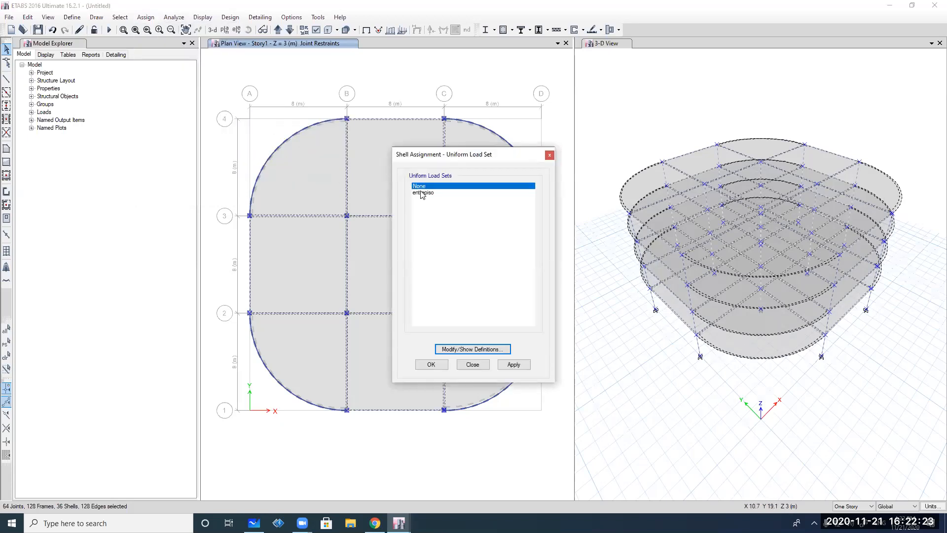
pyautogui.click(422, 192)
pyautogui.click(525, 363)
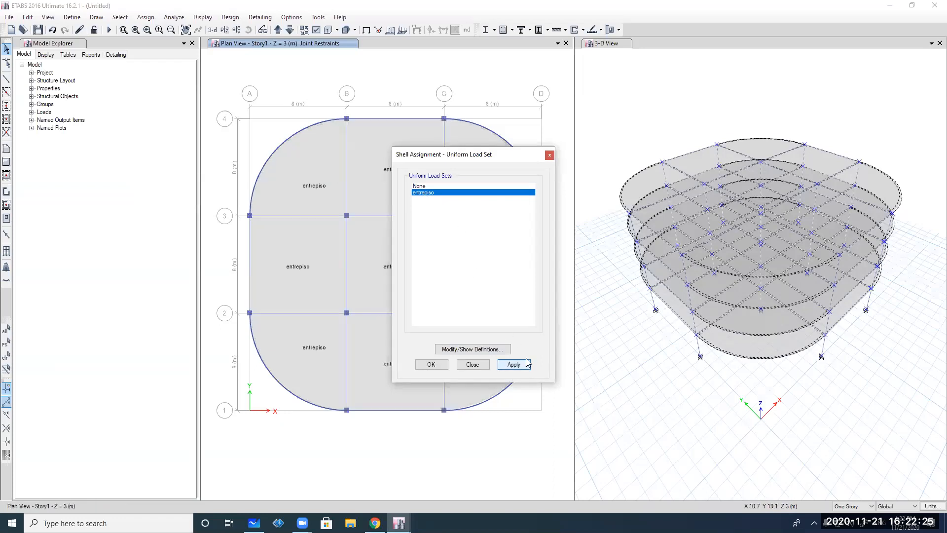
pyautogui.click(442, 367)
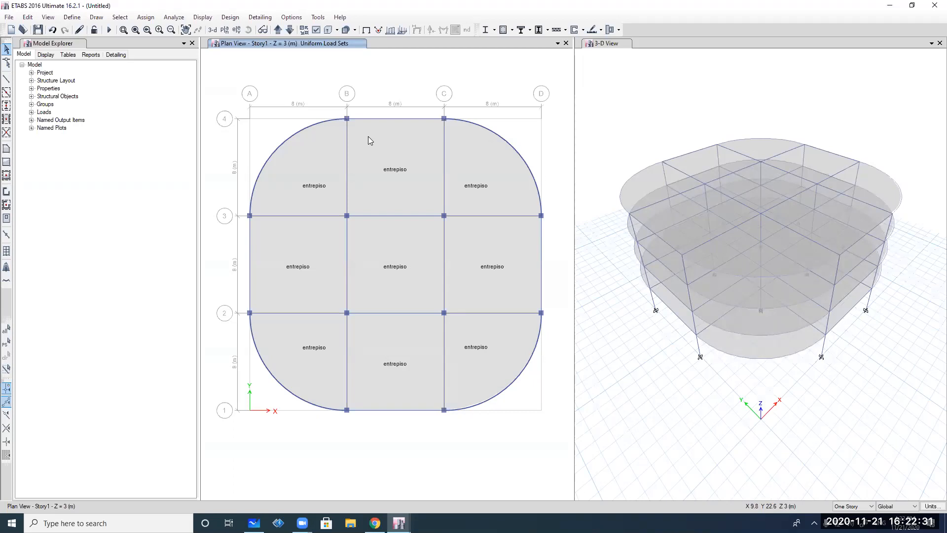
# Check the load pattern and direction options for displaying shell loads with the slab between grids B-C and 3-4 selected, then clear the selection
pyautogui.click(389, 146)
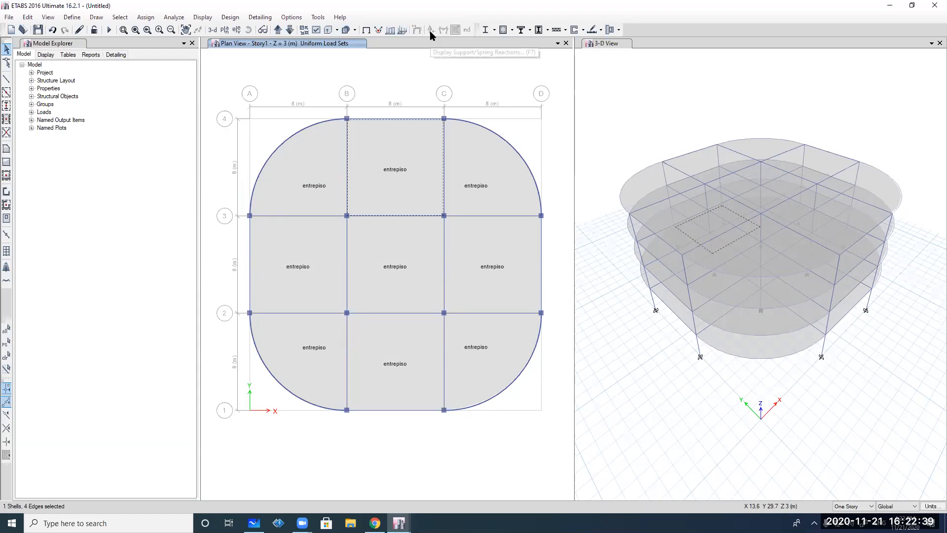
pyautogui.click(402, 30)
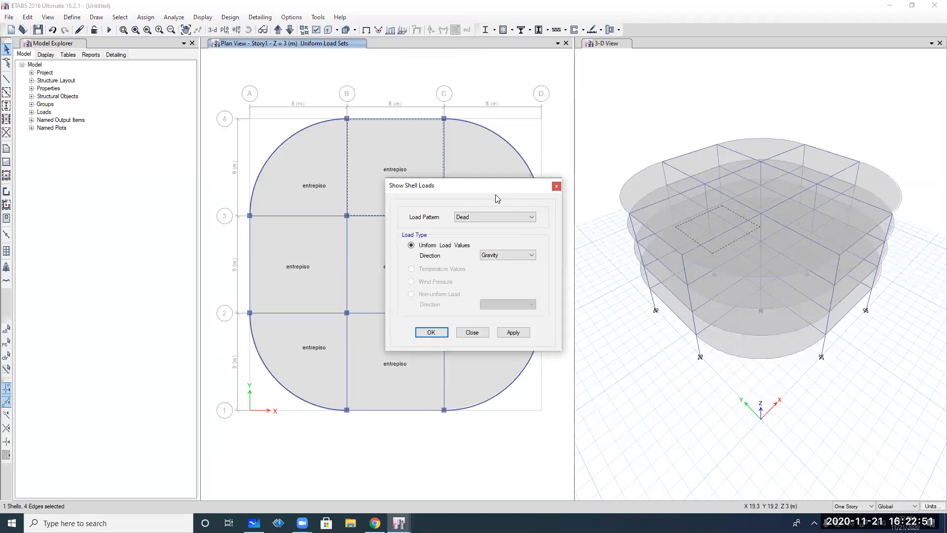
pyautogui.moveTo(493, 186); pyautogui.dragTo(636, 137)
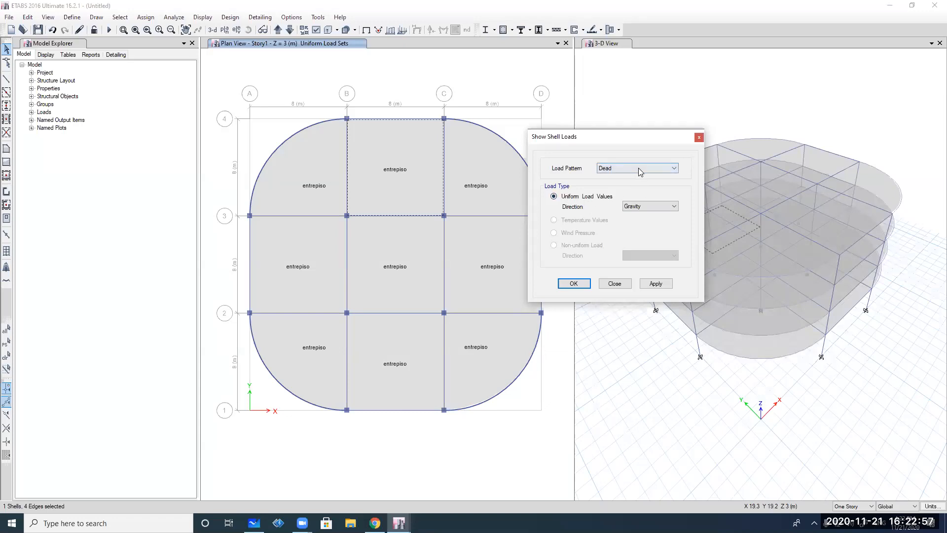
pyautogui.click(639, 168)
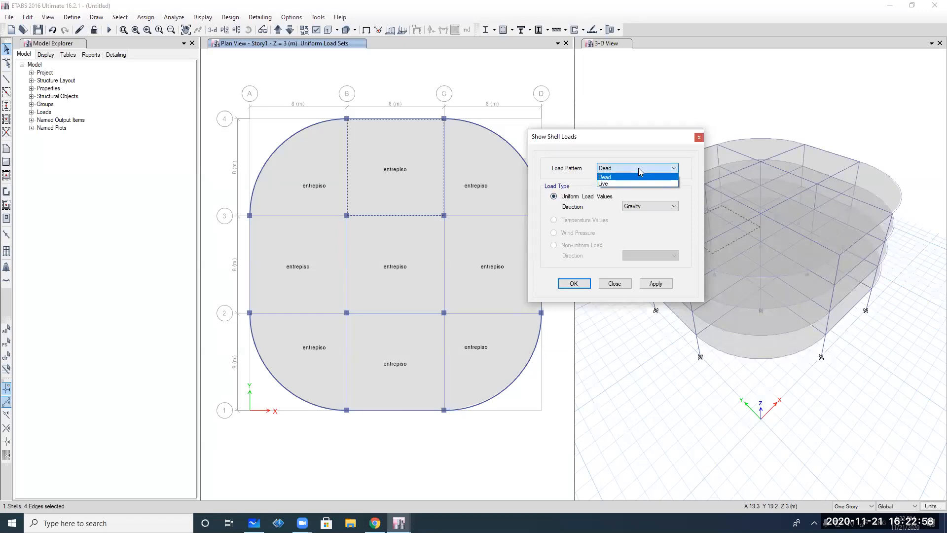
pyautogui.click(616, 203)
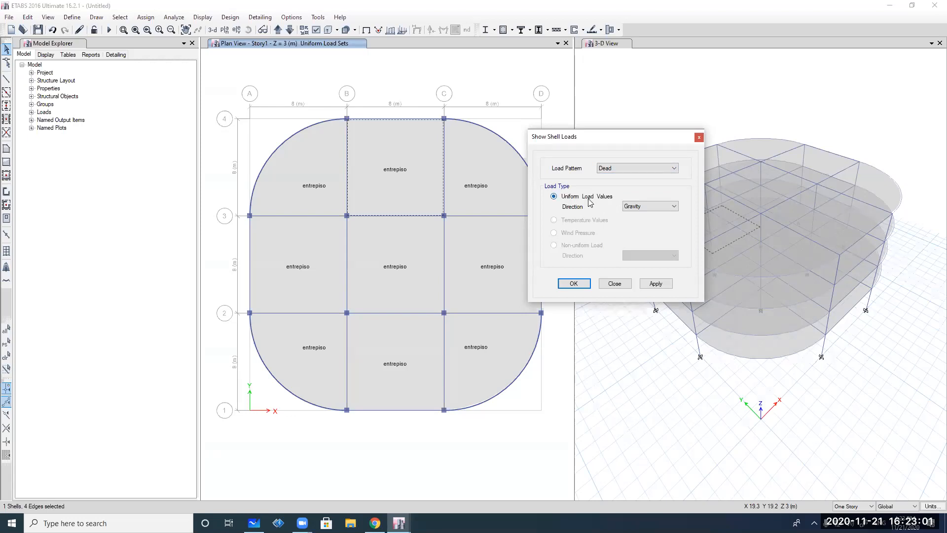
pyautogui.click(635, 209)
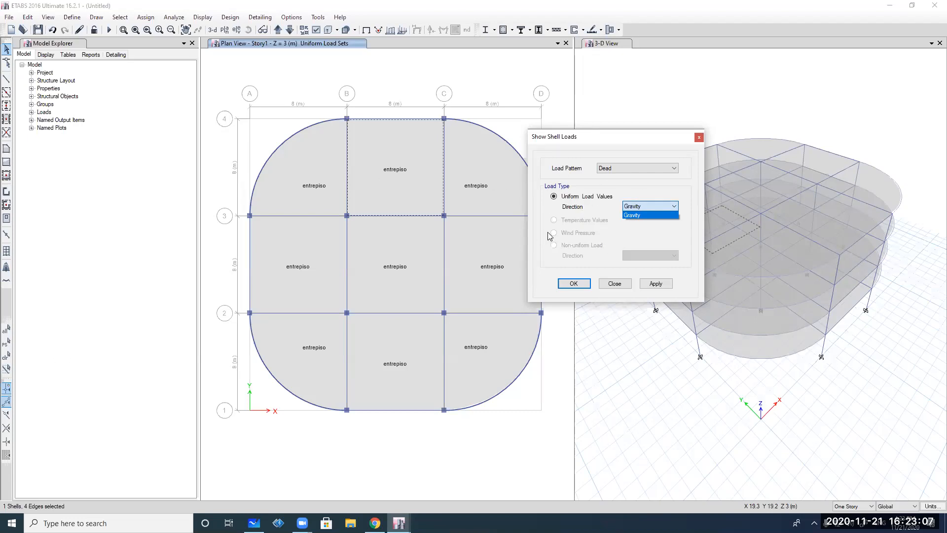
pyautogui.click(616, 285)
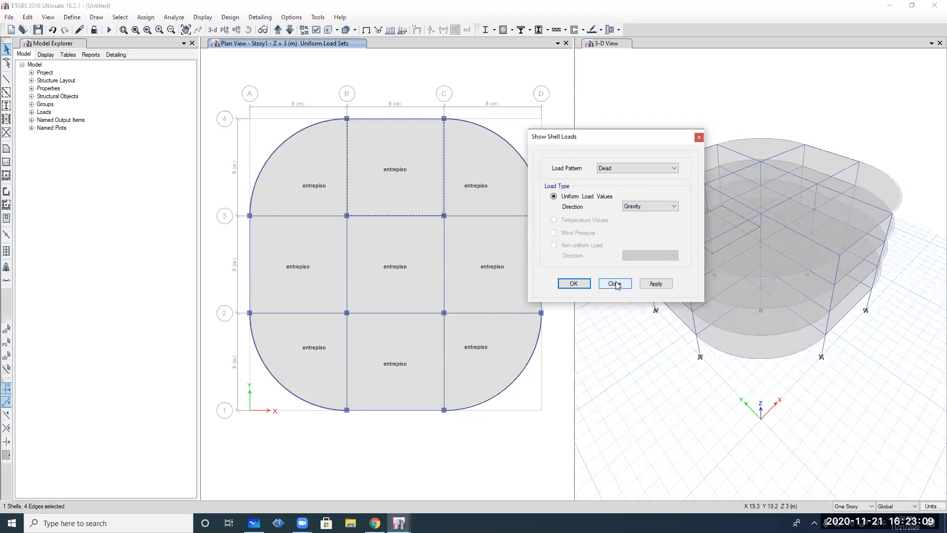
pyautogui.click(616, 284)
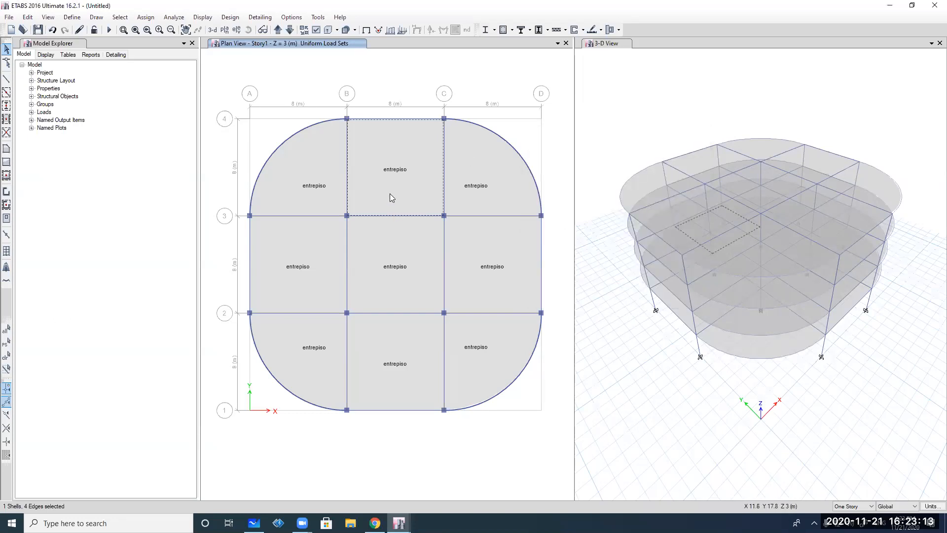
pyautogui.click(5, 357)
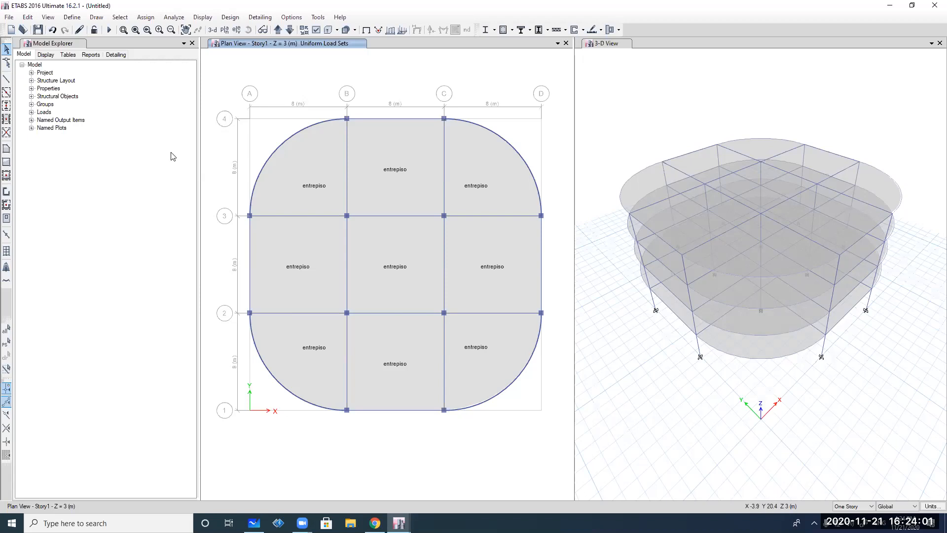
# Add a new response spectrum function of type Dominican Republic R-001 and name it mopc
pyautogui.click(73, 18)
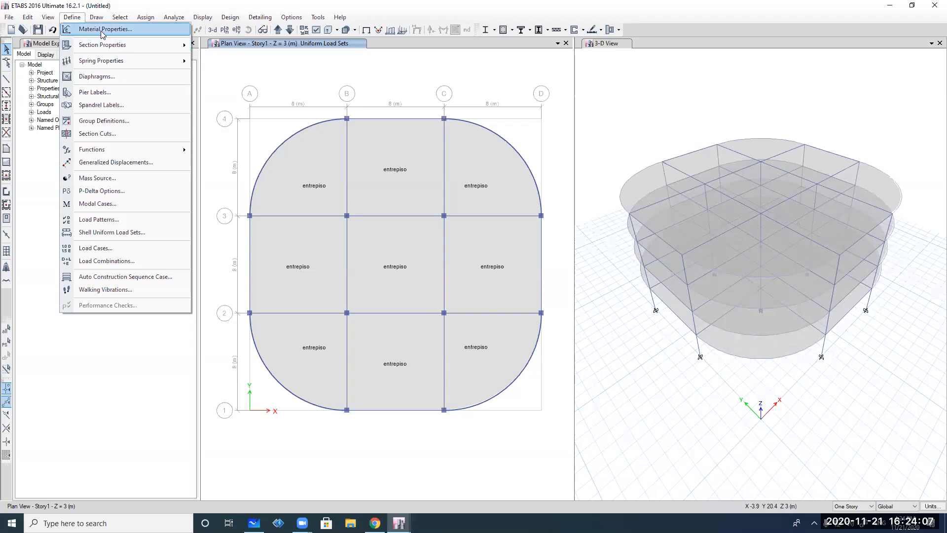
pyautogui.moveTo(101, 49)
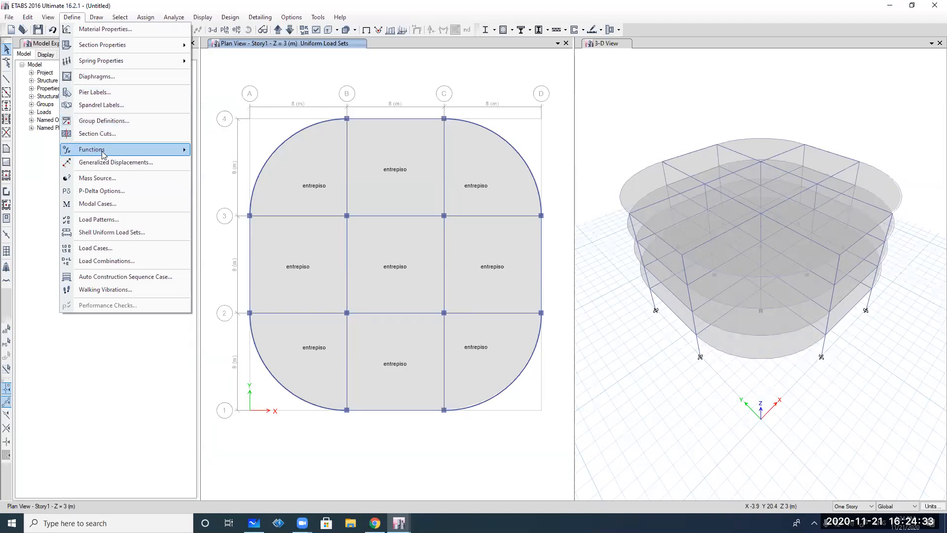
pyautogui.moveTo(103, 154)
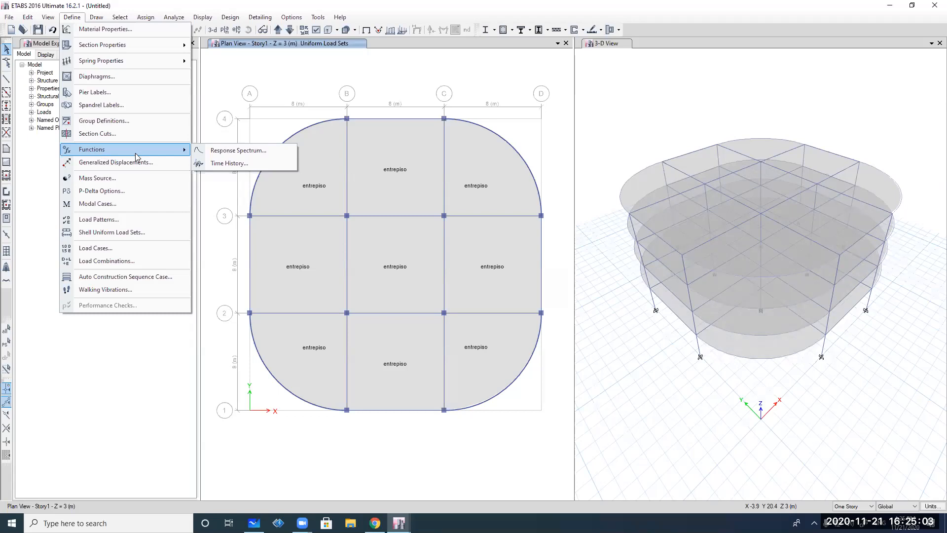
pyautogui.click(199, 154)
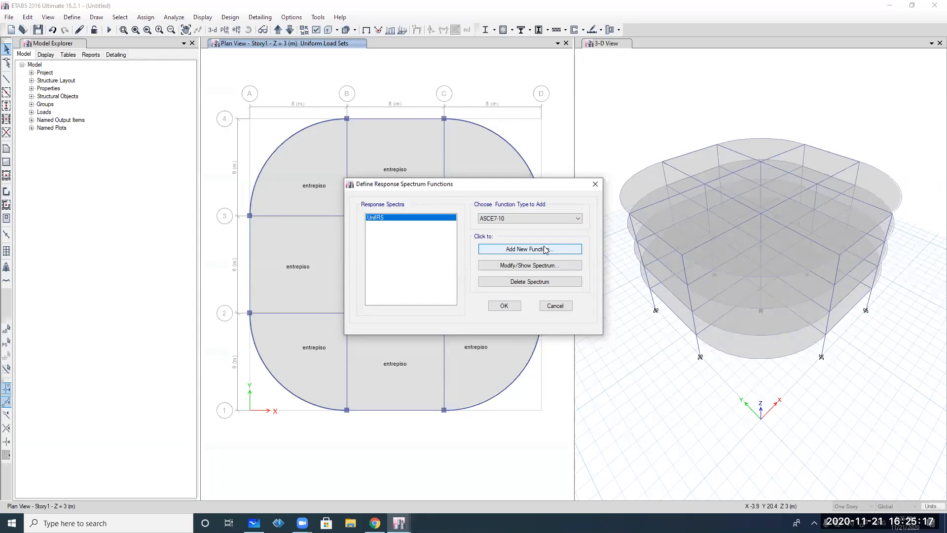
pyautogui.click(517, 220)
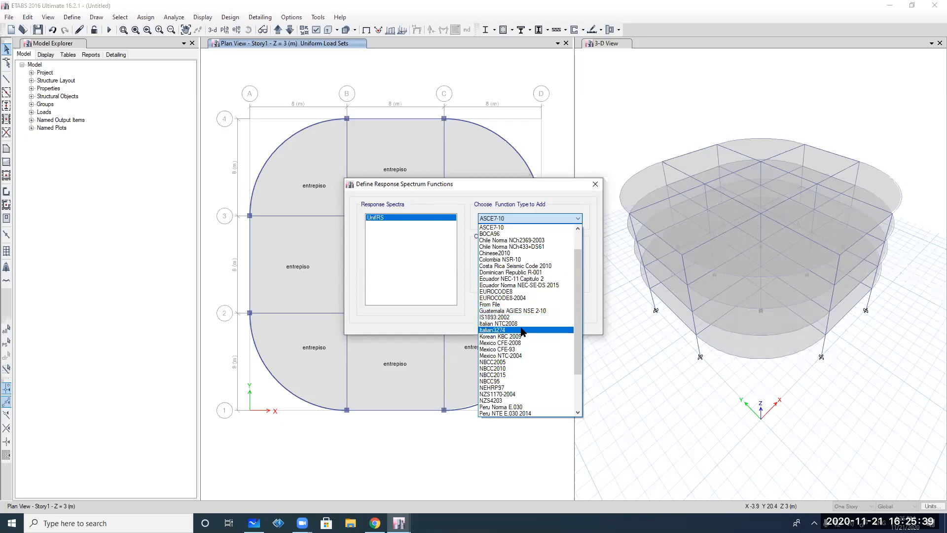
pyautogui.click(524, 272)
pyautogui.click(554, 252)
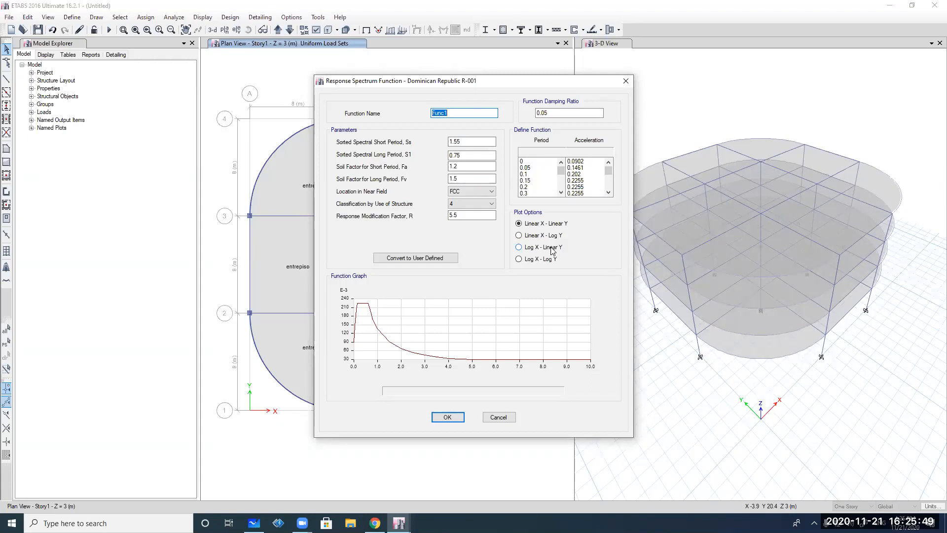
pyautogui.write('mopc')
# Review the near-field location, the classification by use of structure options and the response modification factor of the mopc spectrum
pyautogui.click(468, 192)
pyautogui.click(467, 192)
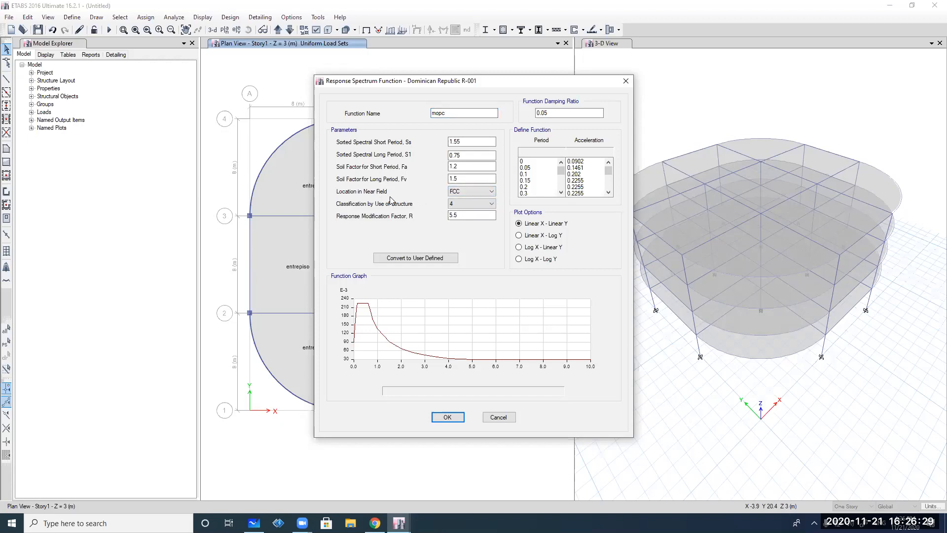
pyautogui.click(459, 204)
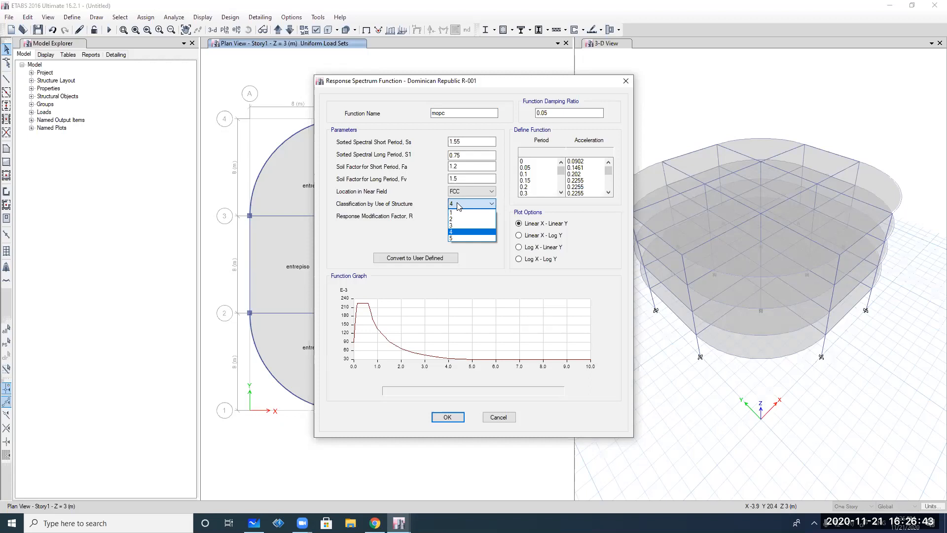
pyautogui.click(459, 206)
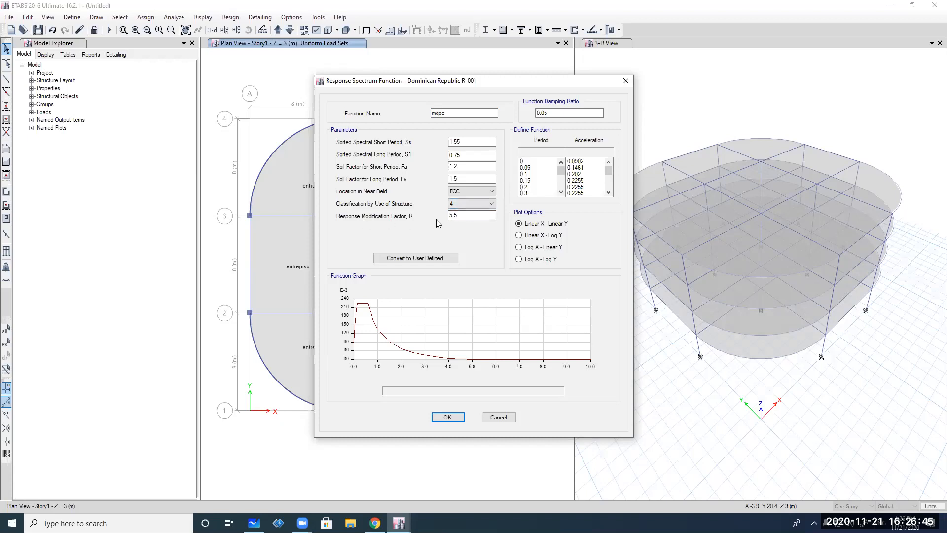
pyautogui.doubleClick(450, 215)
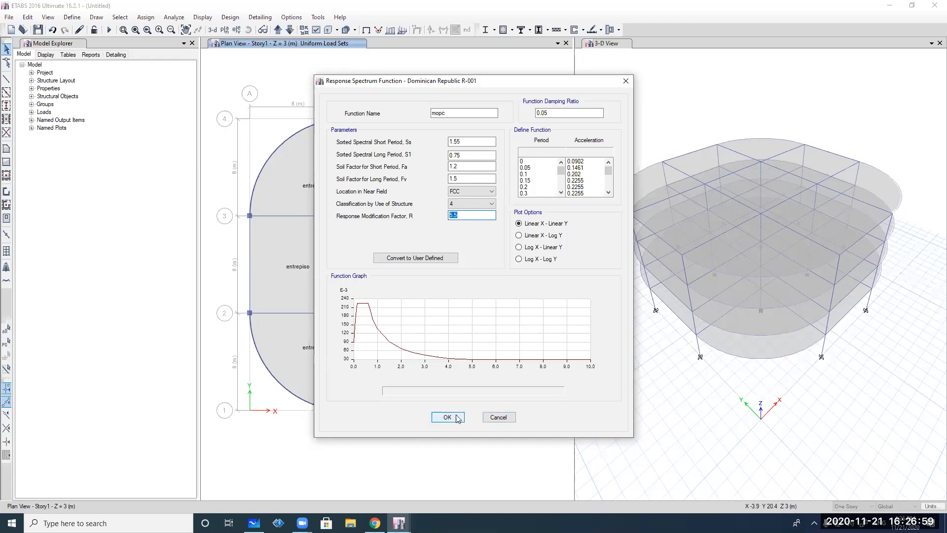
# Compare the spectrum graph in the logarithmic plot options, return to Linear X - Linear Y, and save the mopc function
pyautogui.click(524, 262)
pyautogui.click(519, 247)
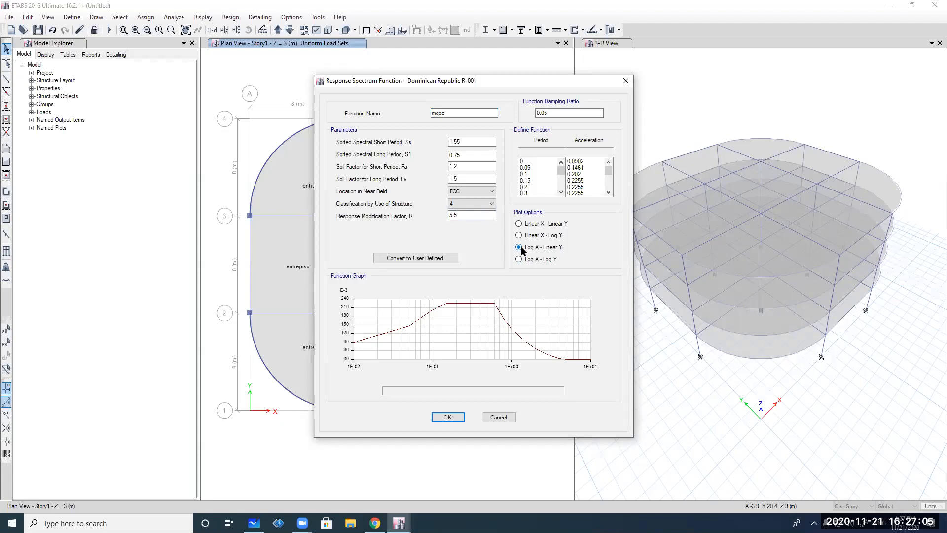
pyautogui.click(519, 236)
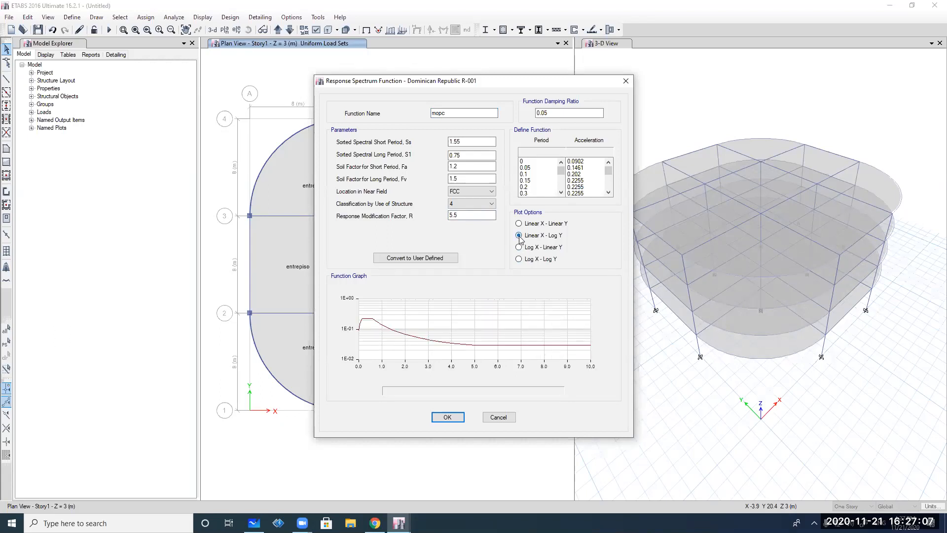
pyautogui.click(520, 225)
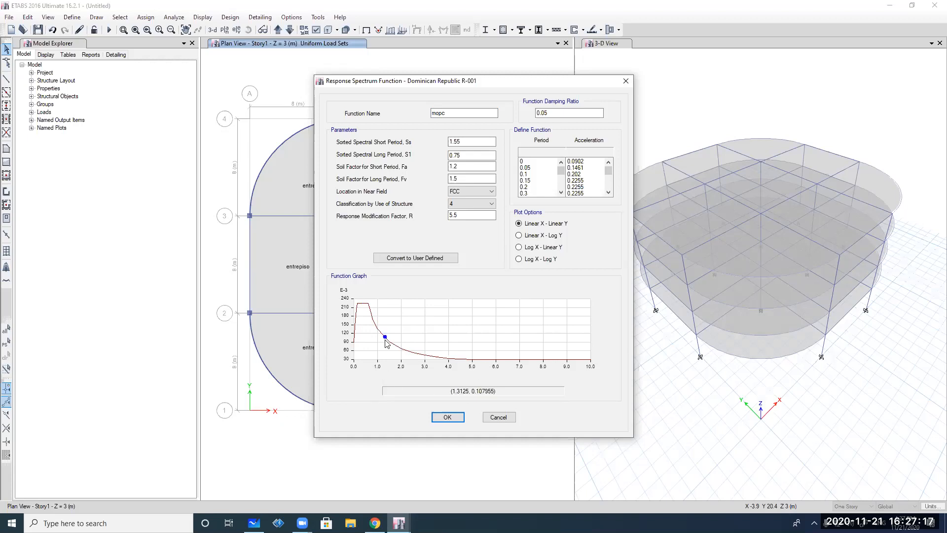
pyautogui.click(447, 416)
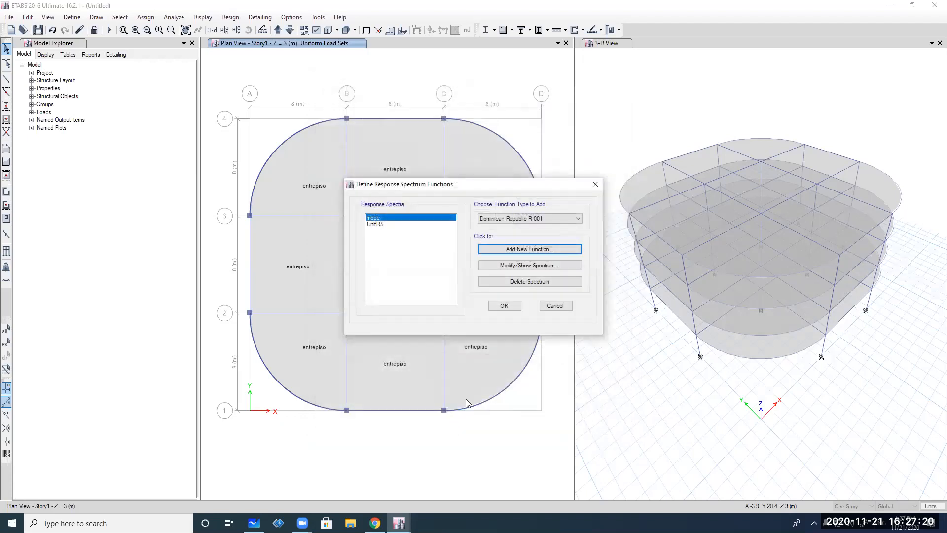
pyautogui.click(504, 305)
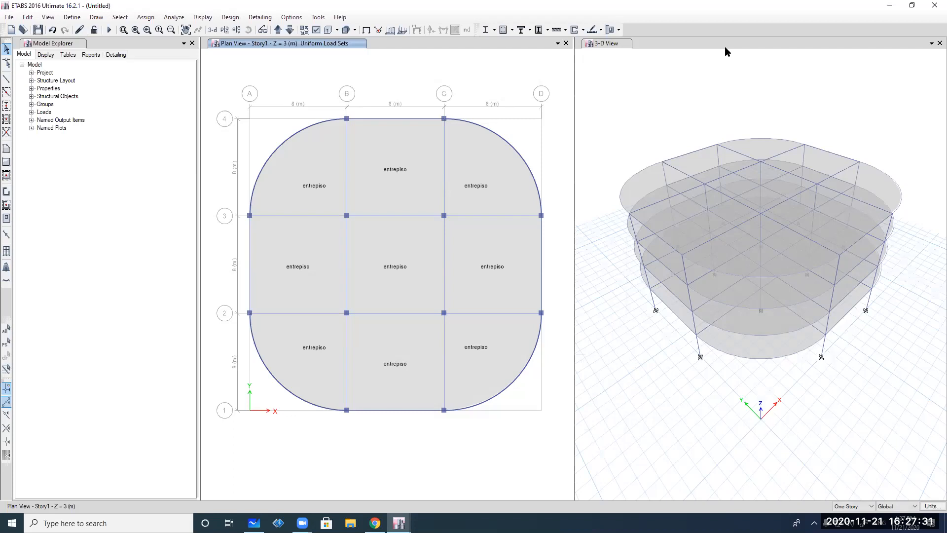
pyautogui.moveTo(600, 100); pyautogui.dragTo(614, 123)
pyautogui.moveTo(632, 112)
pyautogui.mouseDown()
pyautogui.moveTo(701, 118)
pyautogui.moveTo(734, 112)
pyautogui.moveTo(748, 95)
pyautogui.moveTo(755, 123)
pyautogui.moveTo(742, 74)
pyautogui.moveTo(737, 130)
pyautogui.mouseUp()
pyautogui.click(709, 113)
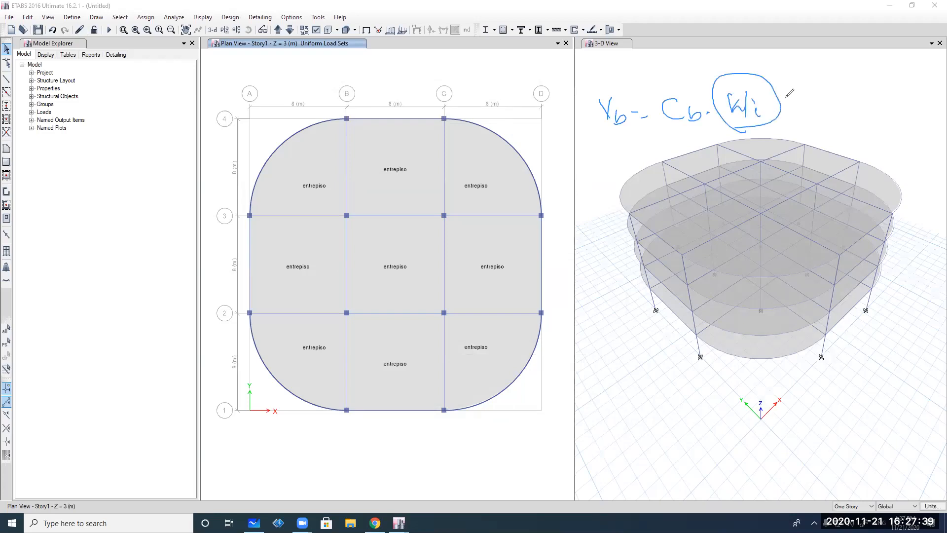
pyautogui.moveTo(784, 96); pyautogui.dragTo(823, 84)
pyautogui.moveTo(795, 86)
pyautogui.mouseDown()
pyautogui.moveTo(792, 97)
pyautogui.moveTo(801, 94)
pyautogui.mouseUp()
pyautogui.moveTo(660, 129)
pyautogui.mouseDown()
pyautogui.moveTo(710, 127)
pyautogui.moveTo(696, 141)
pyautogui.mouseUp()
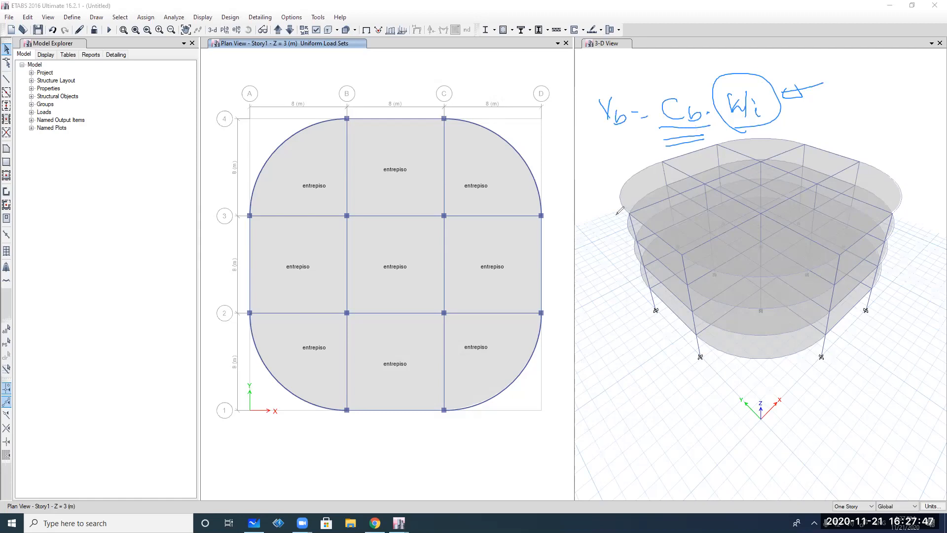
pyautogui.moveTo(614, 381)
pyautogui.mouseDown()
pyautogui.moveTo(631, 372)
pyautogui.moveTo(636, 392)
pyautogui.moveTo(660, 401)
pyautogui.moveTo(668, 384)
pyautogui.mouseUp()
pyautogui.moveTo(655, 409); pyautogui.dragTo(727, 414)
pyautogui.moveTo(669, 426); pyautogui.dragTo(692, 439)
pyautogui.moveTo(707, 374)
pyautogui.mouseDown()
pyautogui.moveTo(693, 403)
pyautogui.moveTo(748, 370)
pyautogui.moveTo(729, 392)
pyautogui.mouseUp()
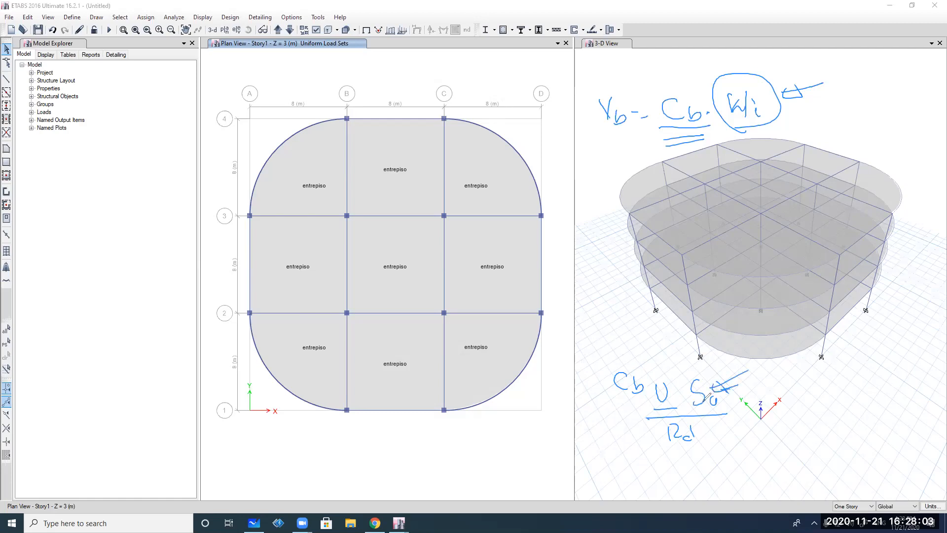
pyautogui.moveTo(634, 423)
pyautogui.mouseDown()
pyautogui.moveTo(737, 360)
pyautogui.moveTo(730, 438)
pyautogui.moveTo(636, 409)
pyautogui.mouseUp()
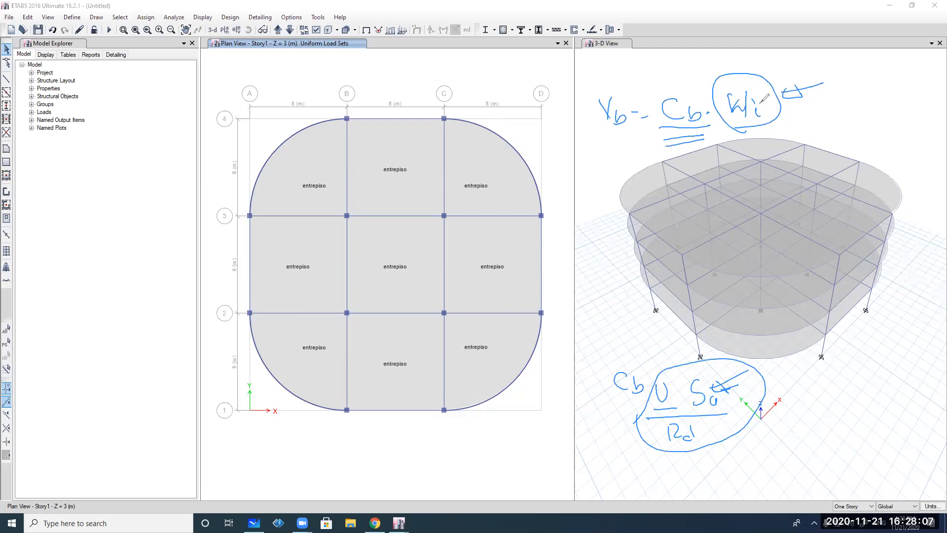
pyautogui.moveTo(775, 123); pyautogui.dragTo(784, 129)
pyautogui.moveTo(796, 118)
pyautogui.mouseDown()
pyautogui.moveTo(794, 131)
pyautogui.moveTo(807, 115)
pyautogui.mouseUp()
pyautogui.moveTo(795, 125); pyautogui.dragTo(814, 129)
pyautogui.moveTo(823, 122); pyautogui.dragTo(832, 129)
pyautogui.moveTo(827, 119); pyautogui.dragTo(872, 118)
pyautogui.moveTo(887, 123); pyautogui.dragTo(892, 107)
pyautogui.moveTo(887, 115); pyautogui.dragTo(910, 104)
pyautogui.moveTo(596, 151)
pyautogui.mouseDown()
pyautogui.moveTo(623, 168)
pyautogui.moveTo(673, 162)
pyautogui.moveTo(703, 181)
pyautogui.moveTo(748, 175)
pyautogui.moveTo(780, 156)
pyautogui.moveTo(799, 169)
pyautogui.mouseUp()
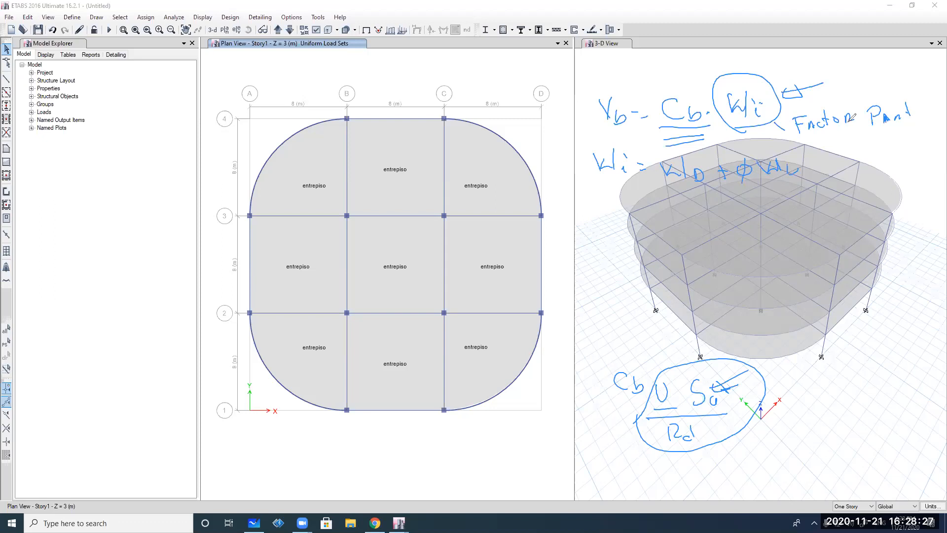
pyautogui.moveTo(656, 161)
pyautogui.mouseDown()
pyautogui.moveTo(648, 180)
pyautogui.moveTo(660, 164)
pyautogui.mouseUp()
pyautogui.moveTo(758, 153)
pyautogui.mouseDown()
pyautogui.moveTo(737, 197)
pyautogui.moveTo(745, 159)
pyautogui.mouseUp()
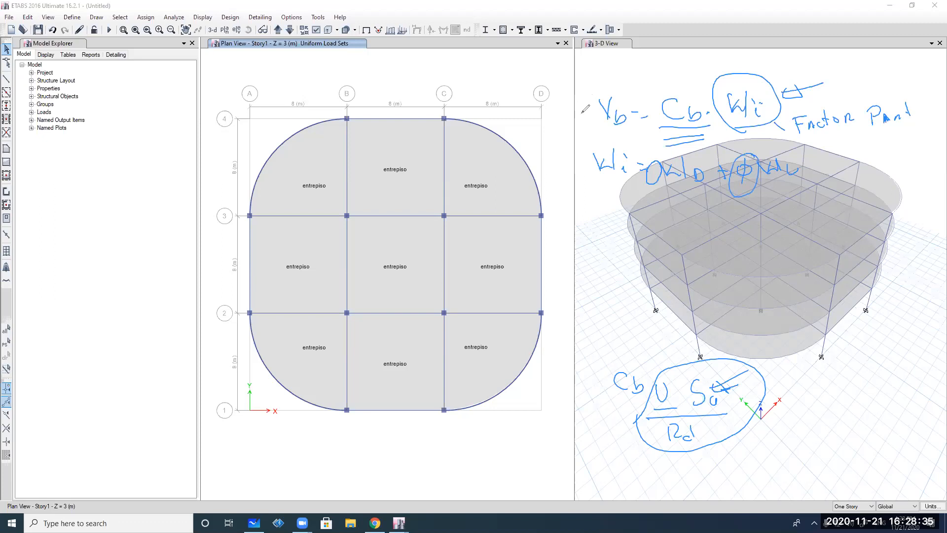
pyautogui.moveTo(602, 207); pyautogui.dragTo(639, 186)
pyautogui.moveTo(797, 137)
pyautogui.mouseDown()
pyautogui.moveTo(913, 130)
pyautogui.moveTo(883, 91)
pyautogui.moveTo(789, 106)
pyautogui.moveTo(793, 143)
pyautogui.mouseUp()
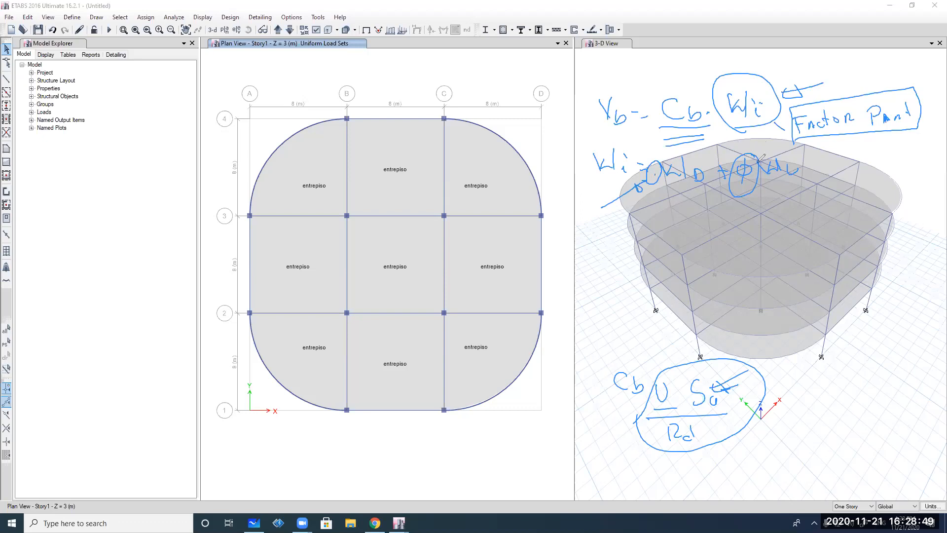
pyautogui.moveTo(752, 156)
pyautogui.mouseDown()
pyautogui.moveTo(784, 139)
pyautogui.moveTo(764, 150)
pyautogui.mouseUp()
pyautogui.click(581, 57)
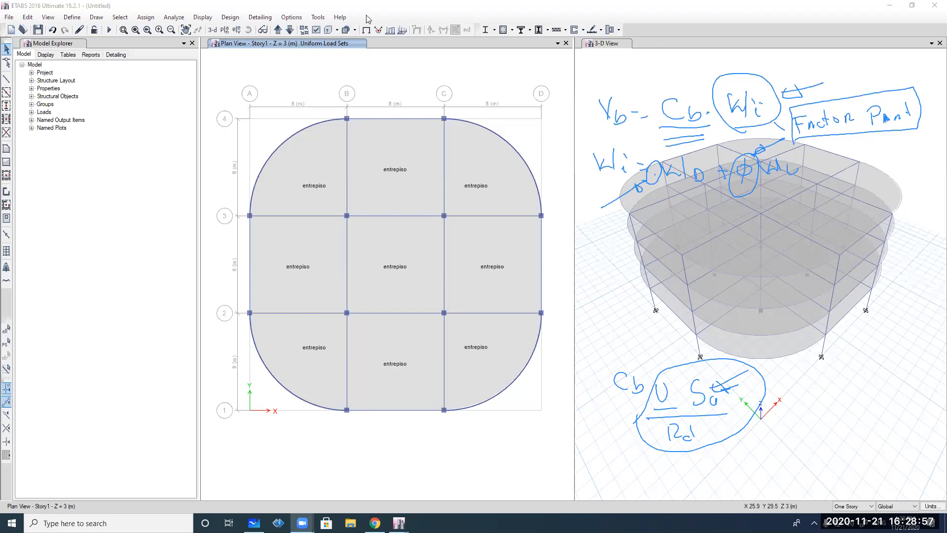
# Modify the MsSrc1 mass source to use only specified load patterns, excluding element self mass and additional mass
pyautogui.click(78, 18)
pyautogui.click(78, 18)
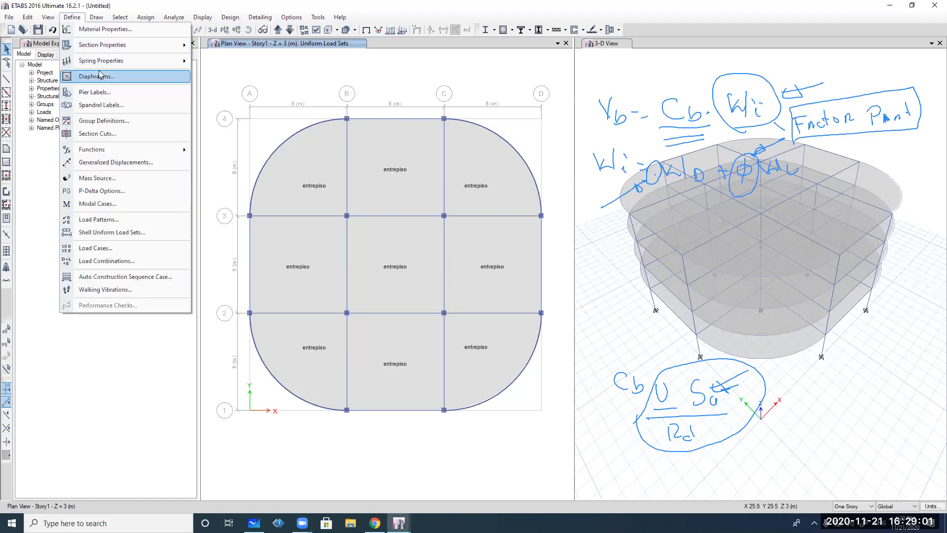
pyautogui.click(98, 179)
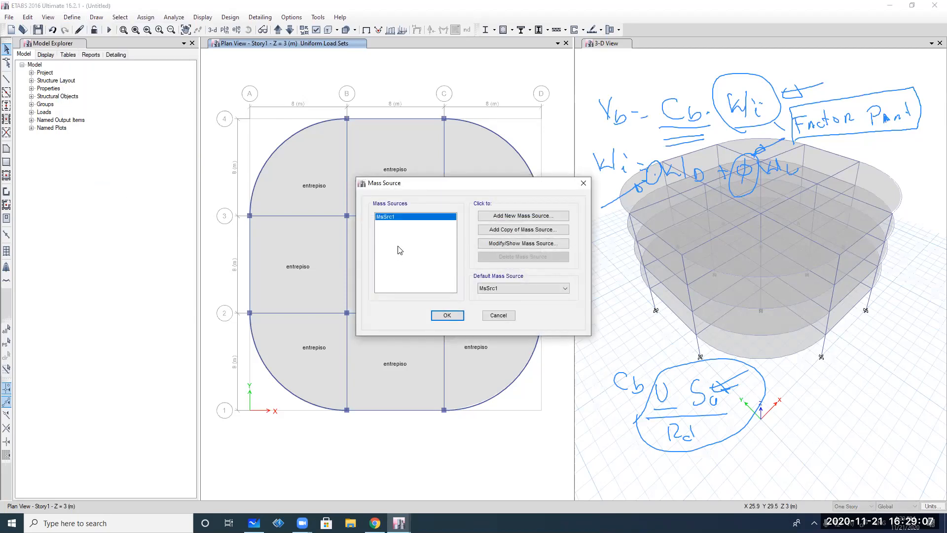
pyautogui.click(484, 245)
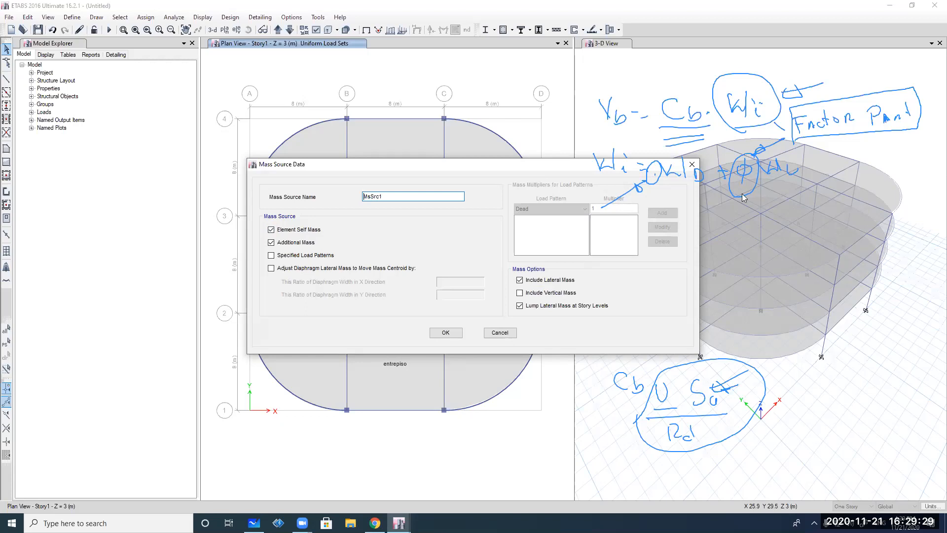
pyautogui.click(310, 230)
pyautogui.click(296, 247)
pyautogui.click(297, 255)
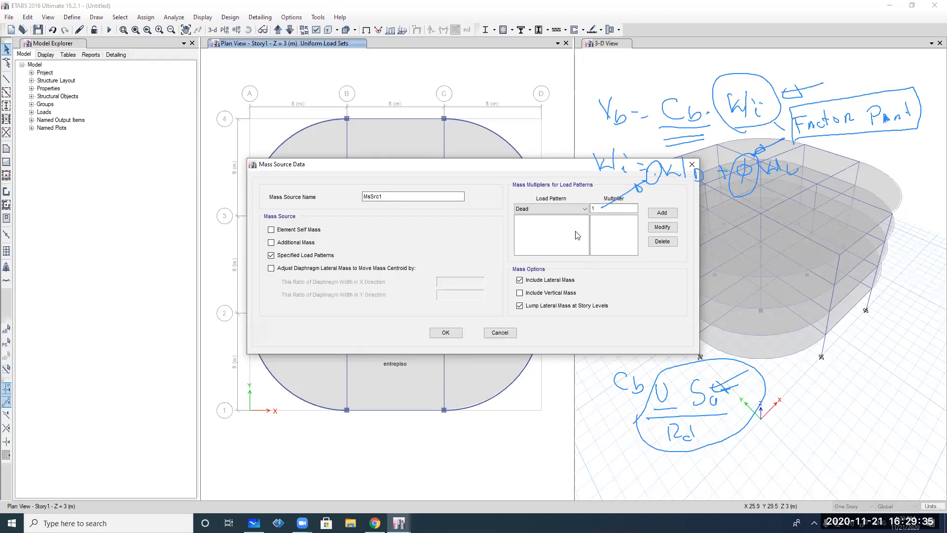
# Add mass multipliers of 1 for the Dead pattern and 0.25 for the Live pattern, and save the mass source
pyautogui.click(662, 213)
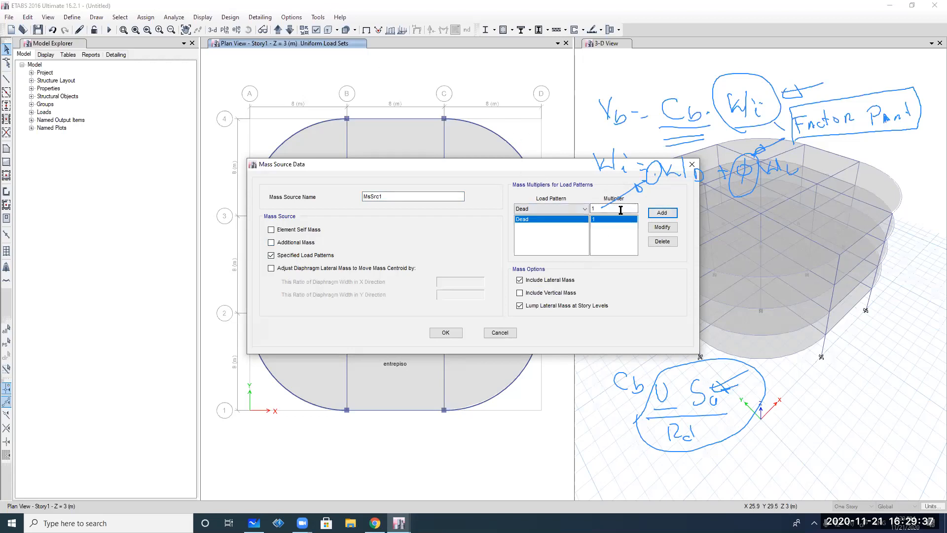
pyautogui.click(571, 209)
pyautogui.click(543, 224)
pyautogui.click(660, 215)
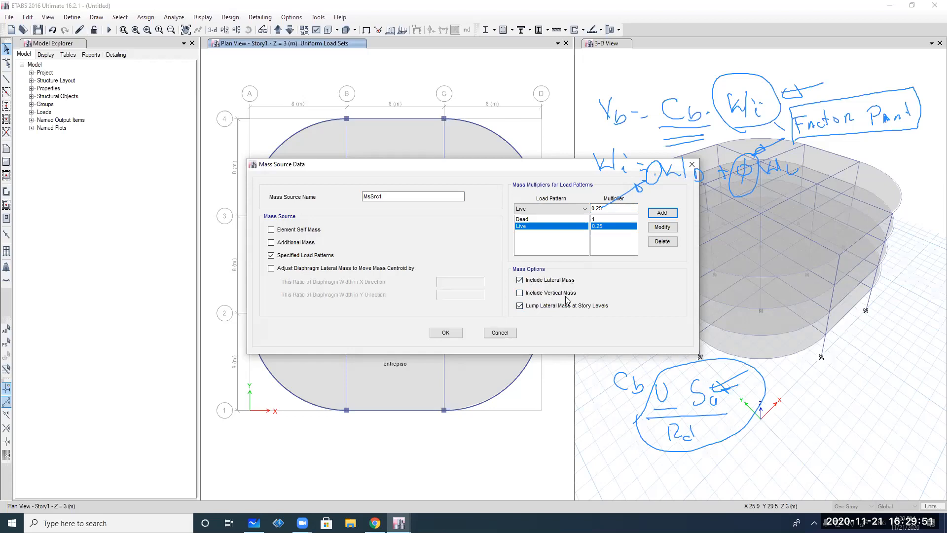
pyautogui.click(445, 333)
pyautogui.click(447, 315)
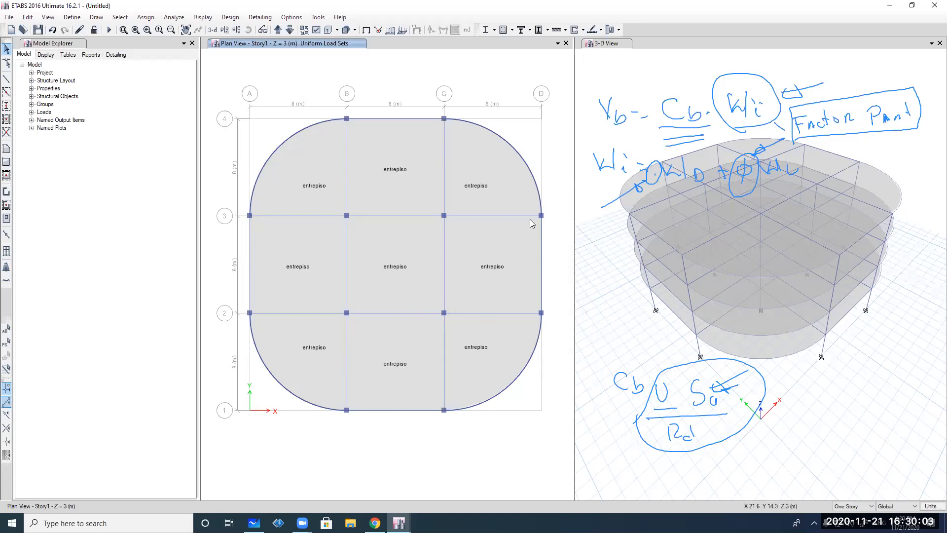
# Create a Response Spectrum load case named Sx and add two acceleration loads to it
pyautogui.click(589, 279)
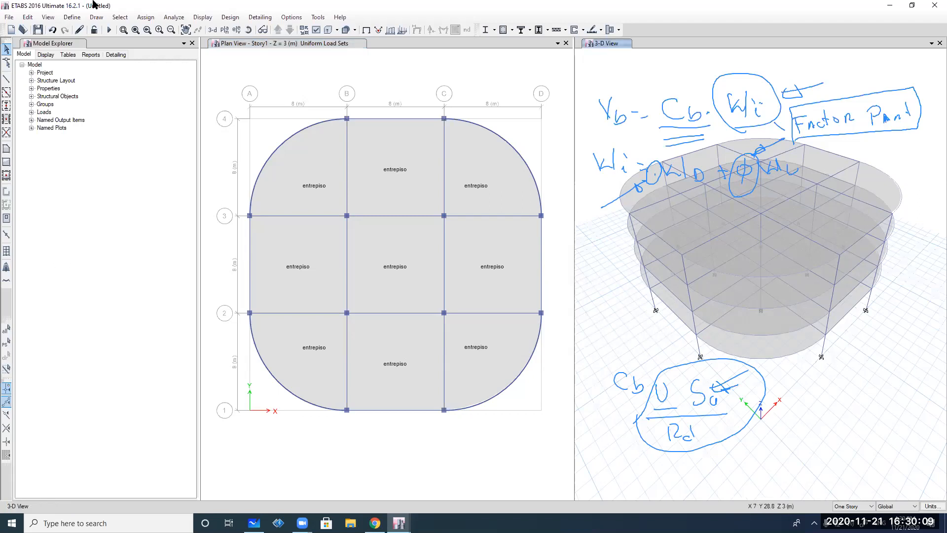
pyautogui.click(71, 18)
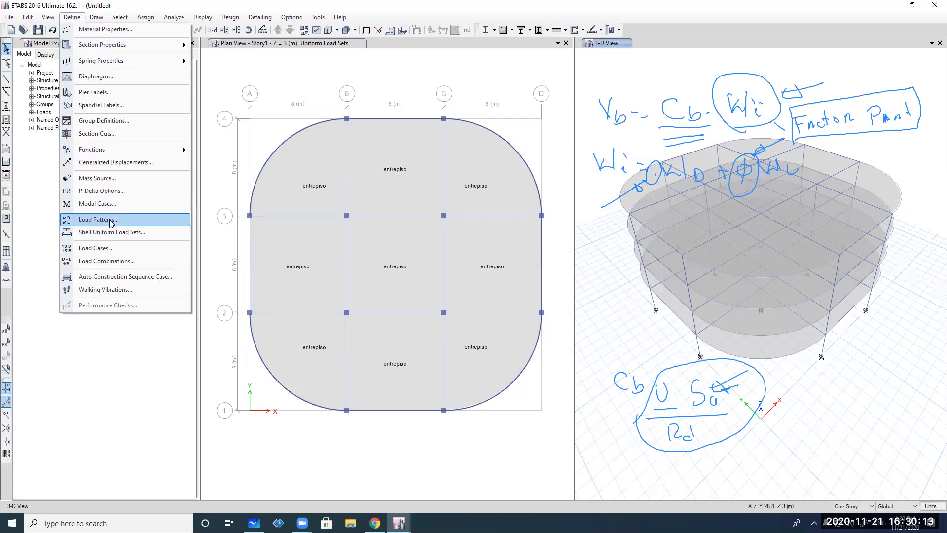
pyautogui.click(105, 249)
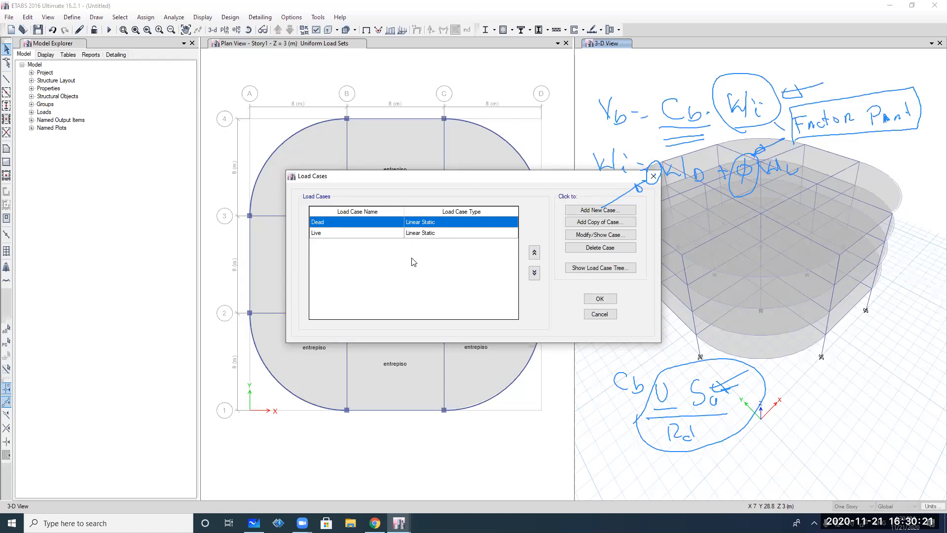
pyautogui.click(599, 210)
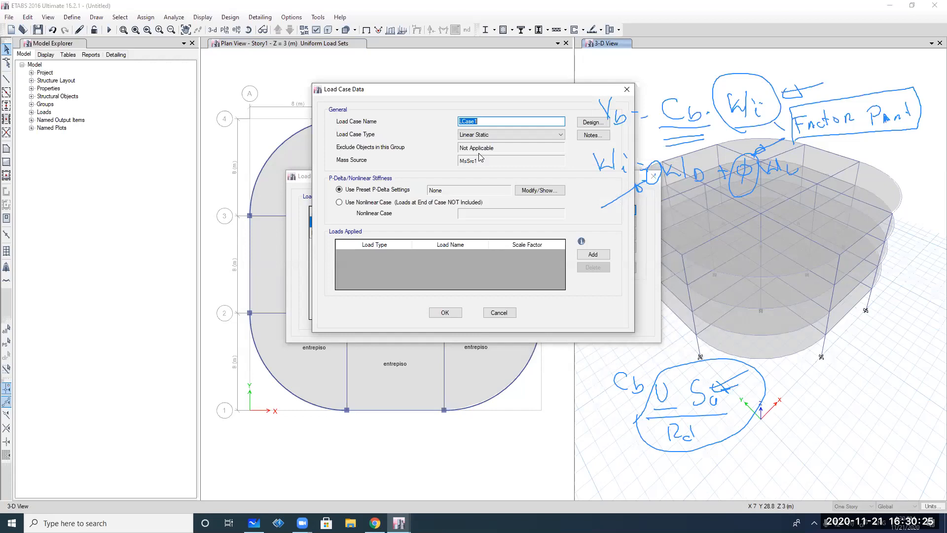
pyautogui.write('Sx')
pyautogui.click(481, 134)
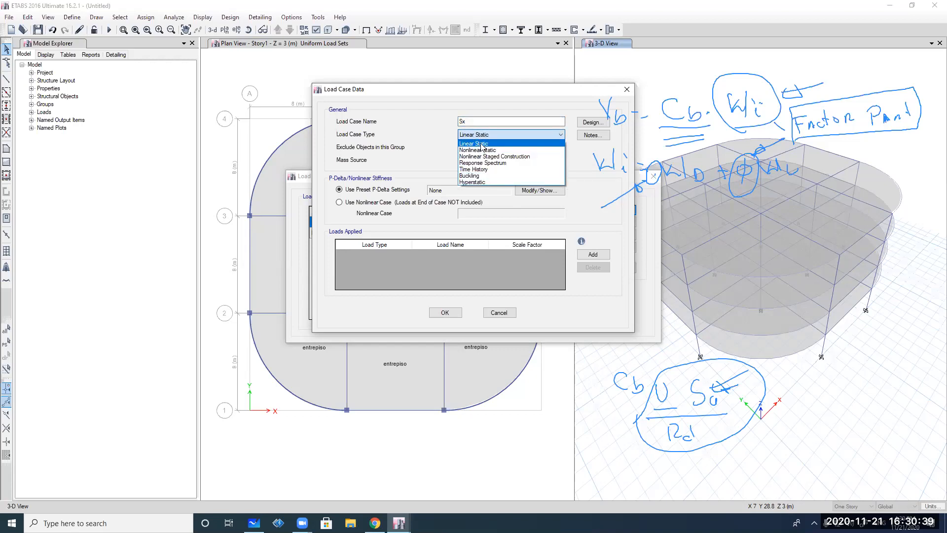
pyautogui.click(485, 163)
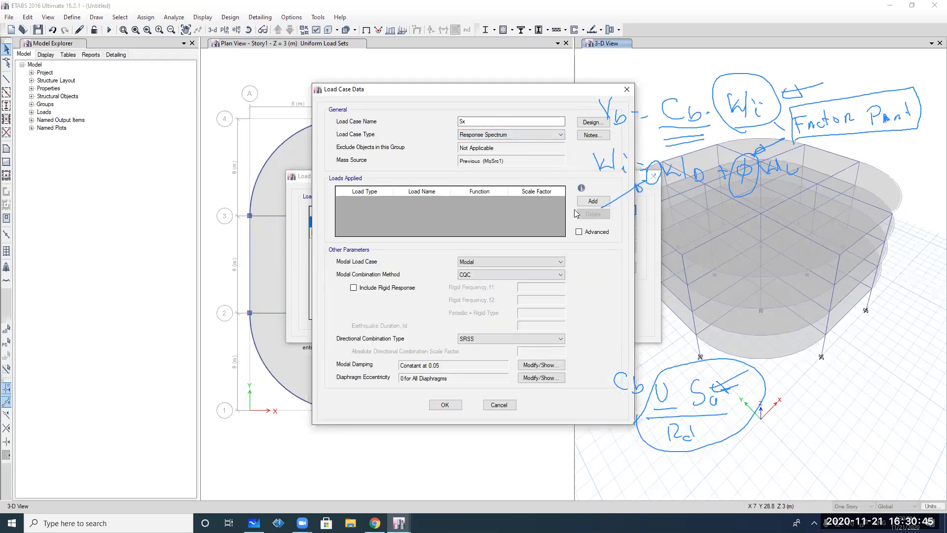
pyautogui.click(592, 201)
pyautogui.click(593, 200)
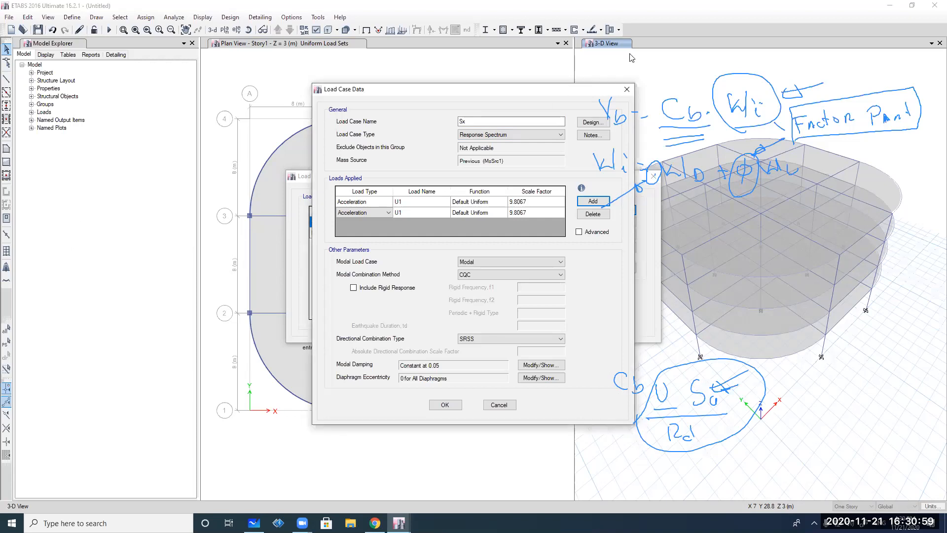
pyautogui.moveTo(42, 197)
pyautogui.mouseDown()
pyautogui.moveTo(91, 200)
pyautogui.moveTo(79, 192)
pyautogui.mouseUp()
pyautogui.click(78, 178)
pyautogui.moveTo(93, 181); pyautogui.dragTo(105, 179)
pyautogui.moveTo(119, 176); pyautogui.dragTo(121, 194)
pyautogui.moveTo(127, 186); pyautogui.dragTo(185, 191)
pyautogui.moveTo(190, 181); pyautogui.dragTo(205, 189)
pyautogui.moveTo(213, 182)
pyautogui.mouseDown()
pyautogui.moveTo(209, 189)
pyautogui.moveTo(227, 190)
pyautogui.mouseUp()
pyautogui.moveTo(228, 180); pyautogui.dragTo(242, 189)
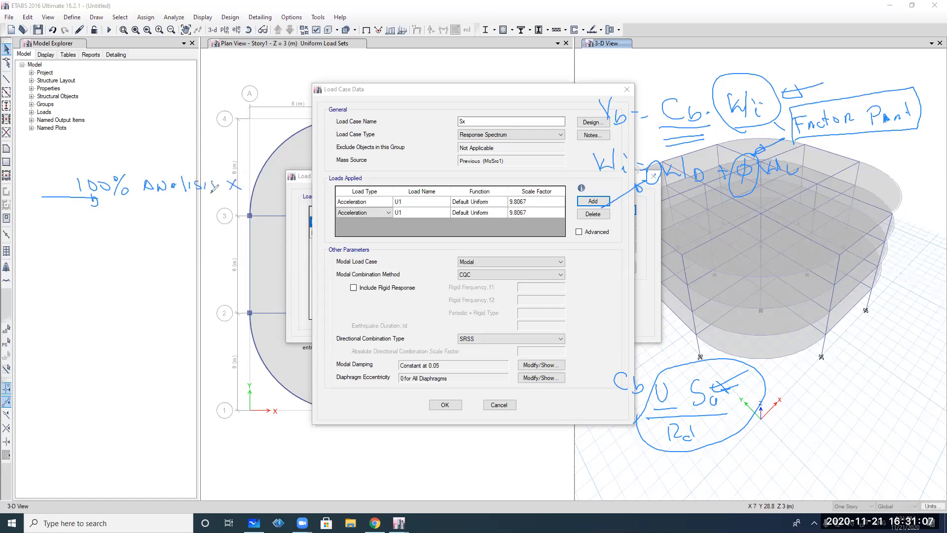
pyautogui.moveTo(70, 227); pyautogui.dragTo(92, 239)
pyautogui.moveTo(109, 229); pyautogui.dragTo(121, 226)
pyautogui.moveTo(133, 223); pyautogui.dragTo(127, 241)
pyautogui.moveTo(819, 381); pyautogui.dragTo(818, 394)
pyautogui.moveTo(824, 379)
pyautogui.mouseDown()
pyautogui.moveTo(831, 398)
pyautogui.moveTo(853, 375)
pyautogui.moveTo(864, 379)
pyautogui.mouseUp()
pyautogui.moveTo(883, 373)
pyautogui.mouseDown()
pyautogui.moveTo(874, 390)
pyautogui.moveTo(893, 393)
pyautogui.moveTo(877, 410)
pyautogui.moveTo(874, 378)
pyautogui.moveTo(883, 355)
pyautogui.moveTo(887, 363)
pyautogui.mouseUp()
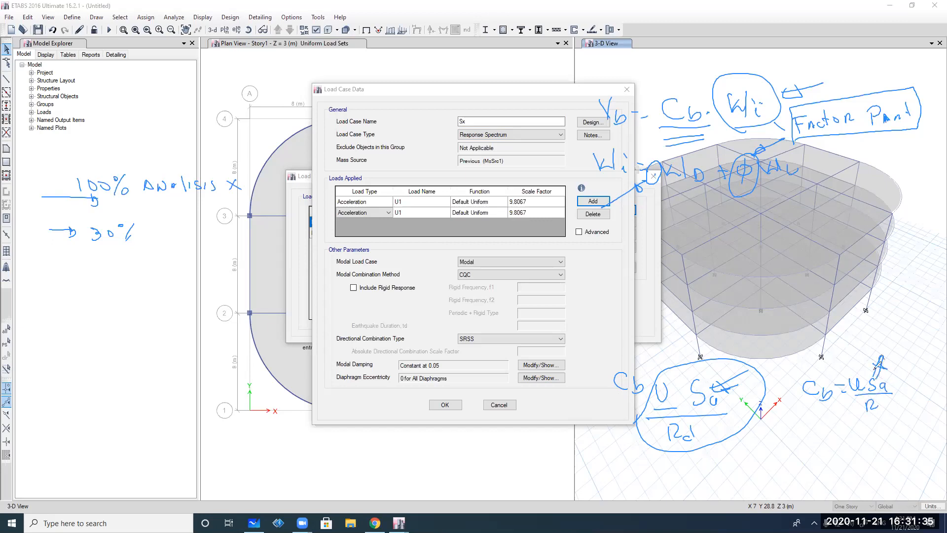
pyautogui.click(865, 336)
pyautogui.moveTo(851, 330); pyautogui.dragTo(872, 342)
pyautogui.moveTo(874, 328); pyautogui.dragTo(886, 344)
pyautogui.moveTo(880, 345)
pyautogui.mouseDown()
pyautogui.moveTo(849, 344)
pyautogui.moveTo(841, 323)
pyautogui.moveTo(850, 345)
pyautogui.moveTo(907, 319)
pyautogui.moveTo(887, 336)
pyautogui.mouseUp()
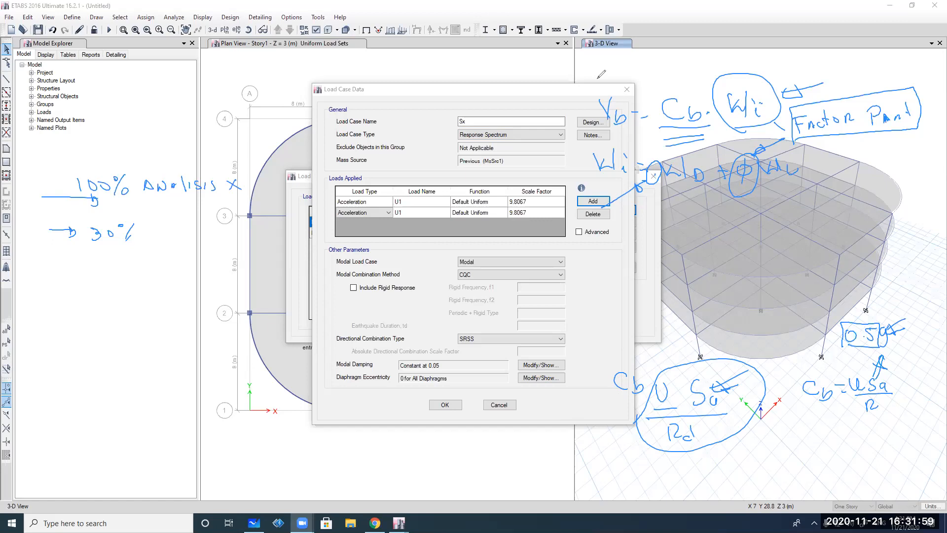
pyautogui.press('e')
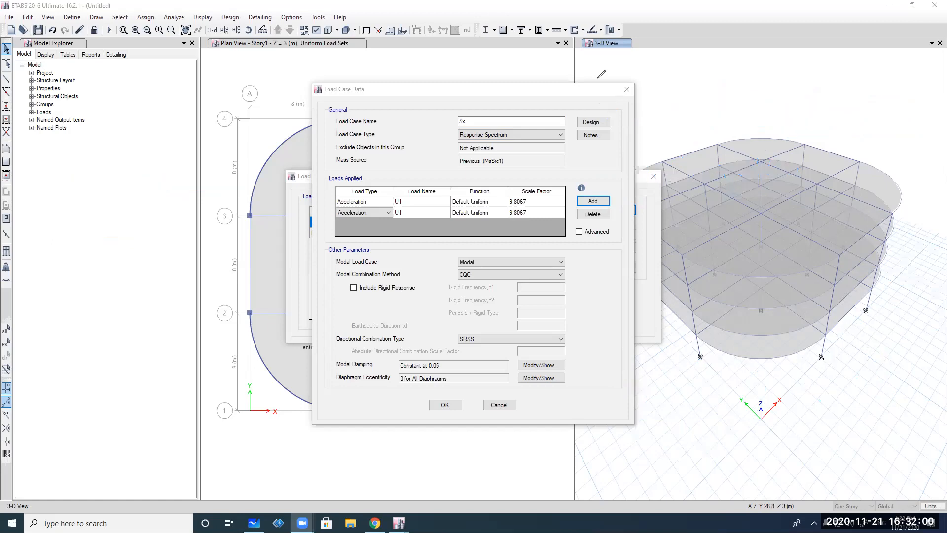
# Set the second acceleration load of Sx to U2 with scale factor 2.942, keep CQC modal combination, and save the case
pyautogui.click(404, 212)
pyautogui.click(404, 212)
pyautogui.click(404, 229)
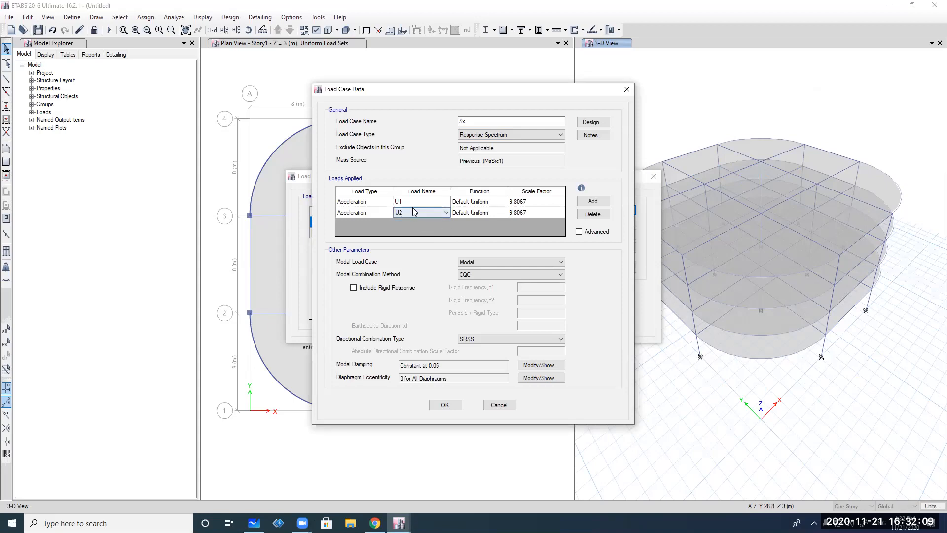
pyautogui.click(525, 212)
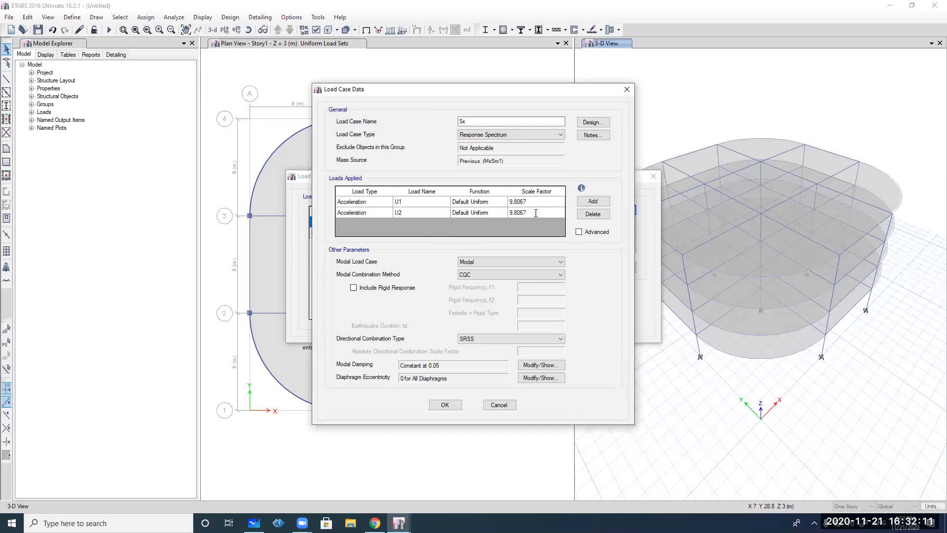
pyautogui.write('*3')
pyautogui.click(541, 203)
pyautogui.click(471, 275)
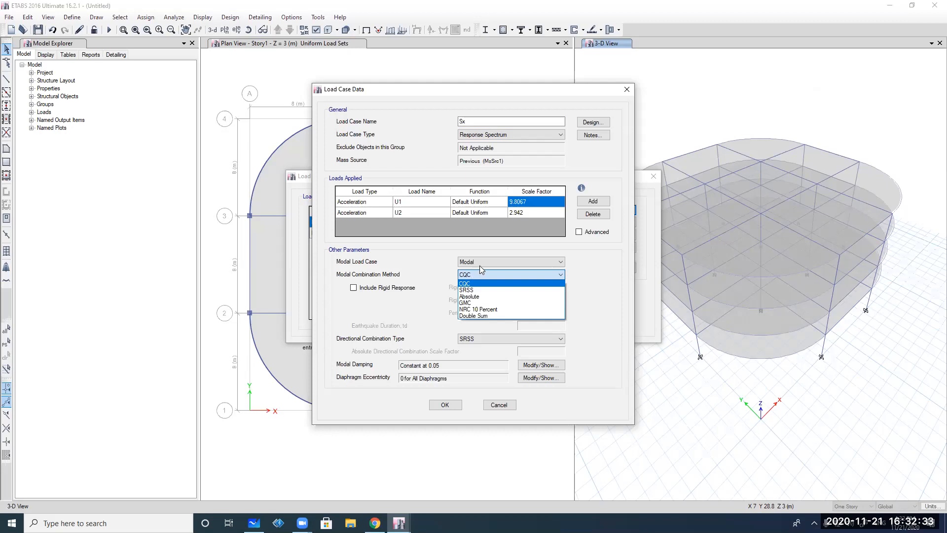
pyautogui.click(481, 274)
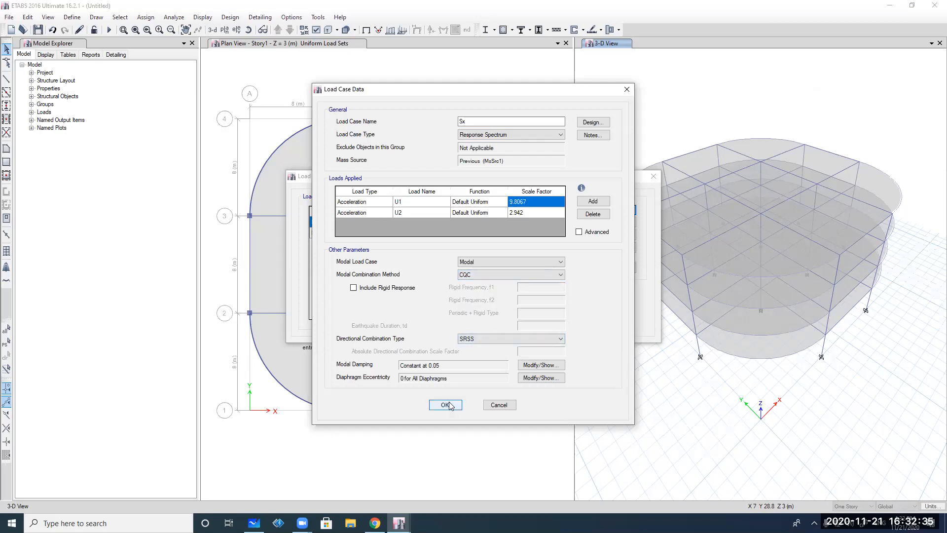
pyautogui.click(445, 404)
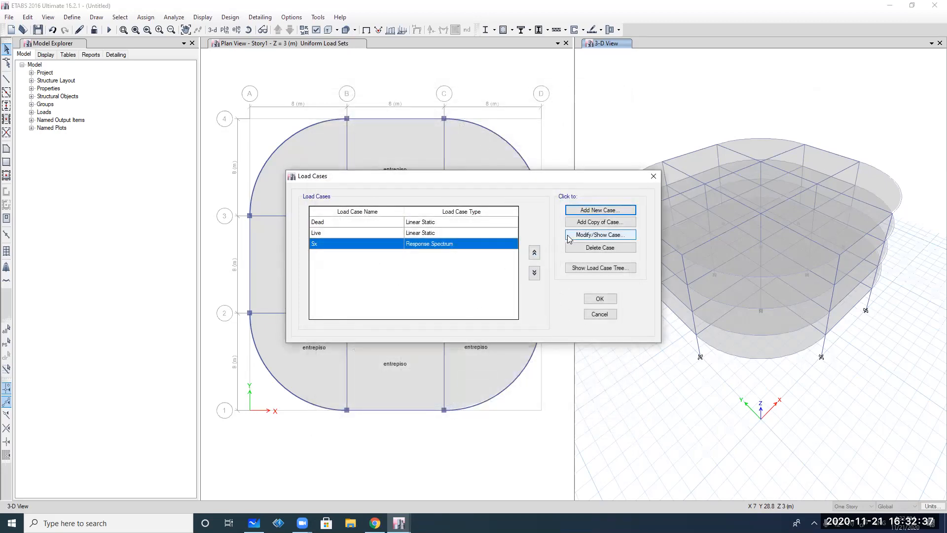
# Create another Response Spectrum load case named Sy and add two acceleration loads to it
pyautogui.click(582, 212)
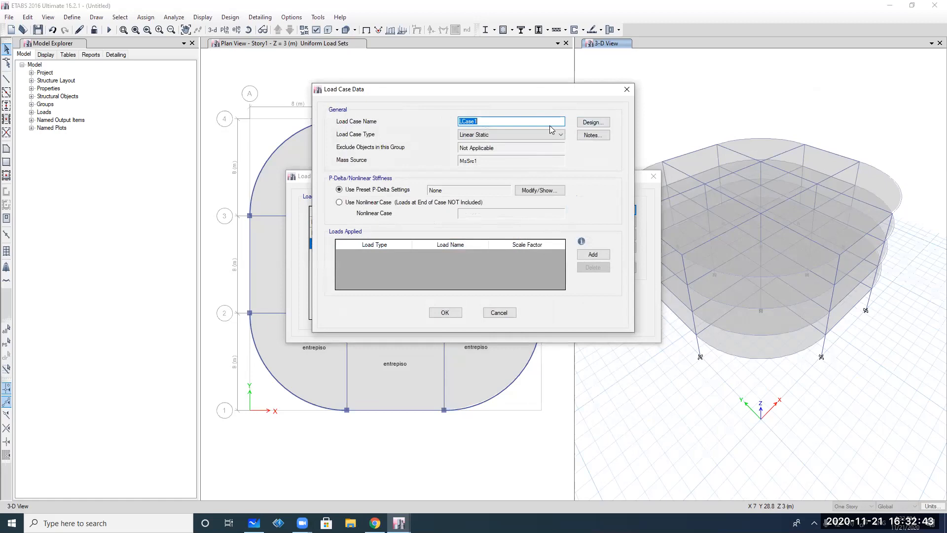
pyautogui.write('sy')
pyautogui.press('BackSpace')
pyautogui.press('BackSpace')
pyautogui.write('Sy')
pyautogui.click(551, 136)
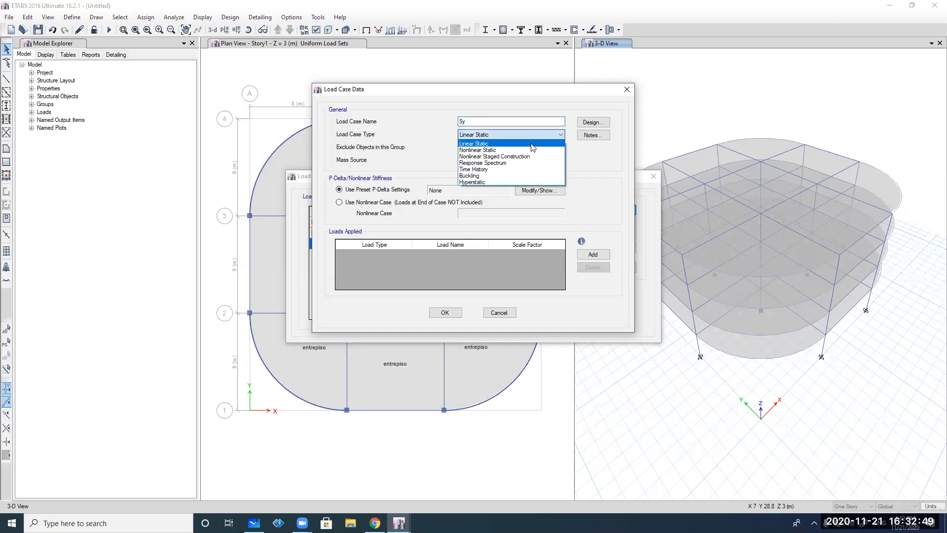
pyautogui.click(513, 163)
pyautogui.click(586, 203)
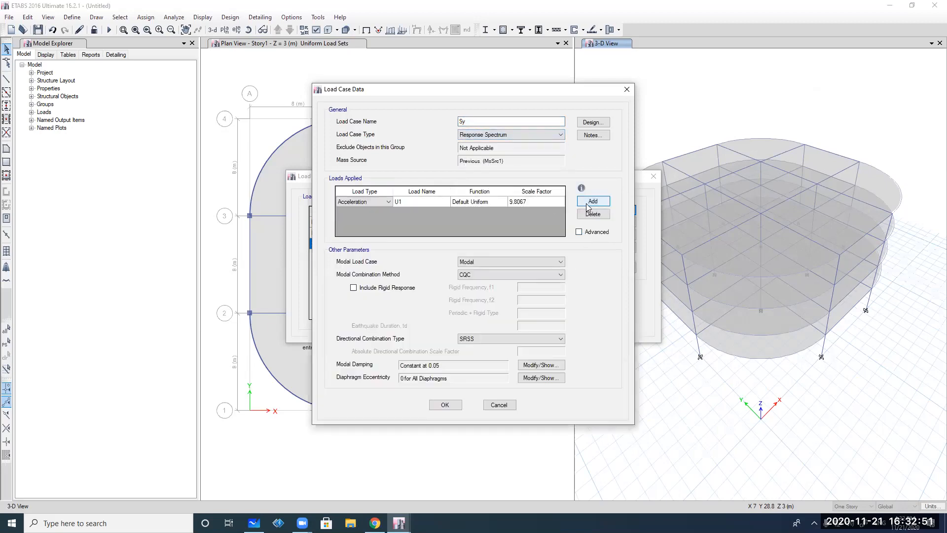
pyautogui.click(586, 203)
# Set the U1 scale factor of Sy to 2.942 and assign U2 to its second acceleration load
pyautogui.click(422, 206)
pyautogui.click(422, 206)
pyautogui.click(421, 206)
pyautogui.click(527, 203)
pyautogui.click(527, 202)
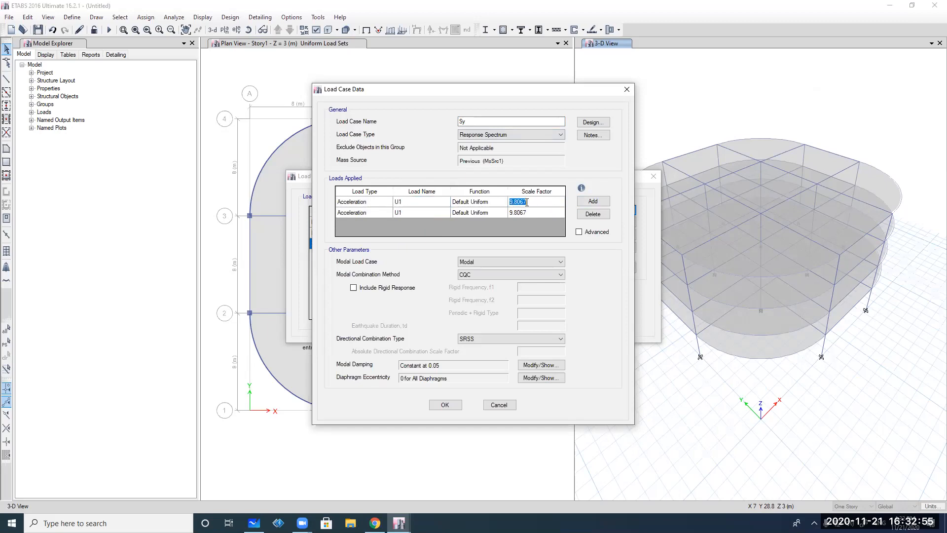
pyautogui.click(532, 201)
pyautogui.press('BackSpace')
pyautogui.press('BackSpace')
pyautogui.press('BackSpace')
pyautogui.press('BackSpace')
pyautogui.press('BackSpace')
pyautogui.press('BackSpace')
pyautogui.write('2.942')
pyautogui.press('Return')
pyautogui.click(423, 215)
pyautogui.click(422, 214)
pyautogui.click(419, 226)
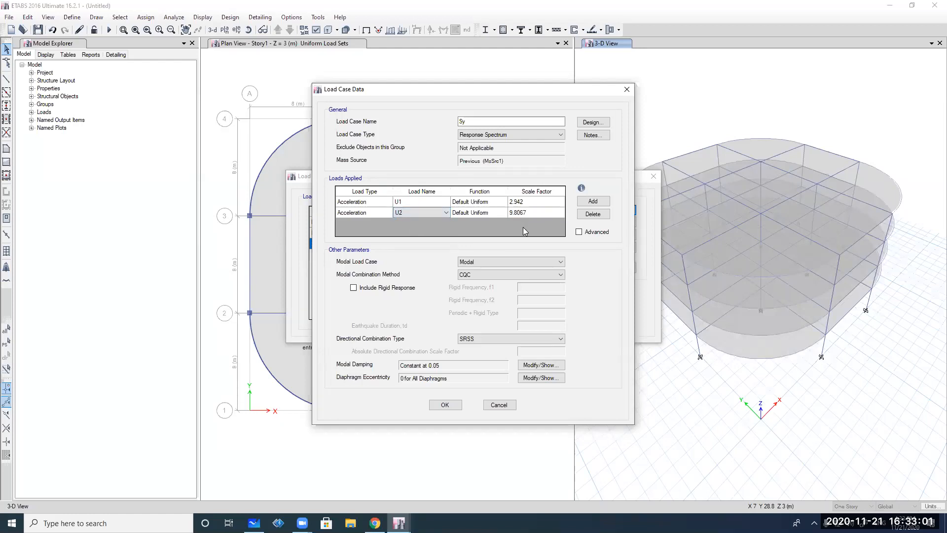
# Assign the mopc spectrum function to the U1 and U2 loads of Sy and save the case
pyautogui.click(476, 202)
pyautogui.click(476, 202)
pyautogui.click(472, 225)
pyautogui.click(478, 213)
pyautogui.click(477, 215)
pyautogui.click(471, 234)
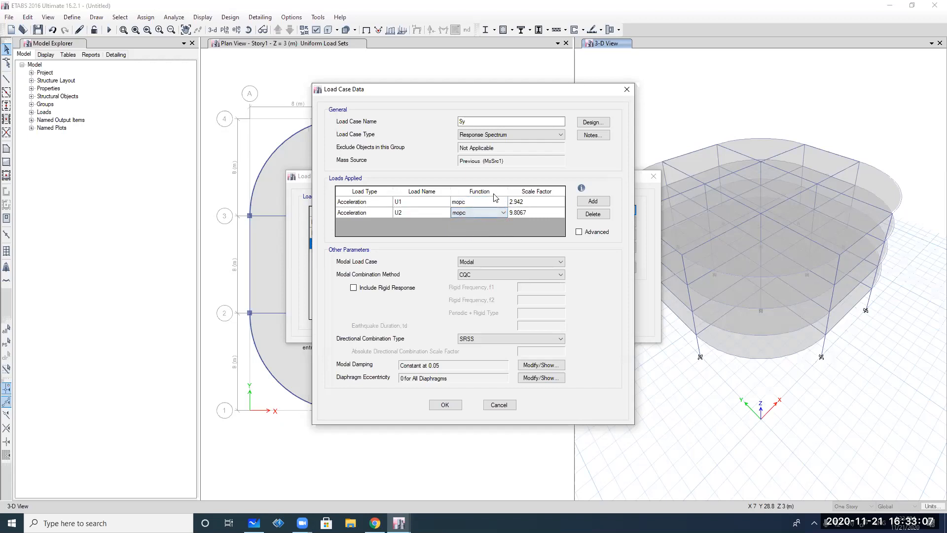
pyautogui.click(458, 406)
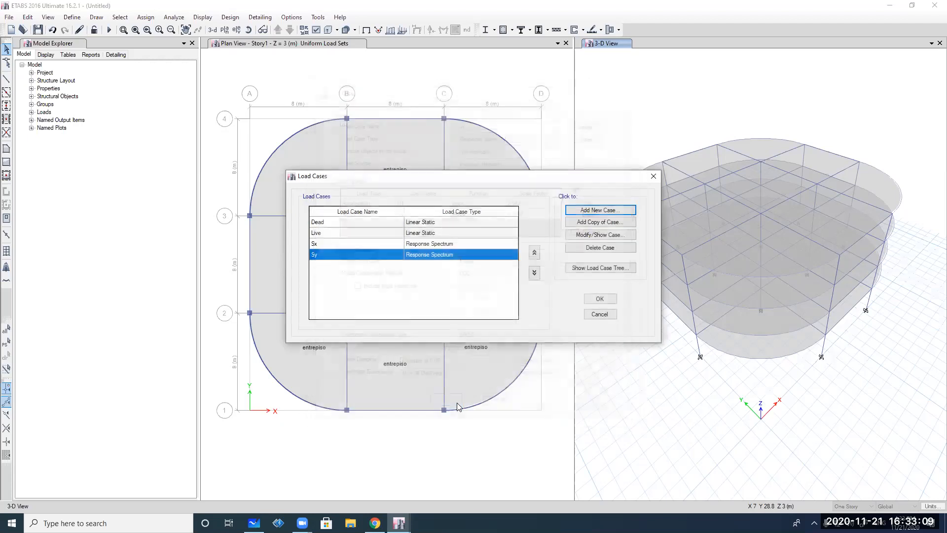
# Assign the mopc spectrum function to the U1 and U2 loads of Sx, then accept the load case definitions
pyautogui.click(351, 243)
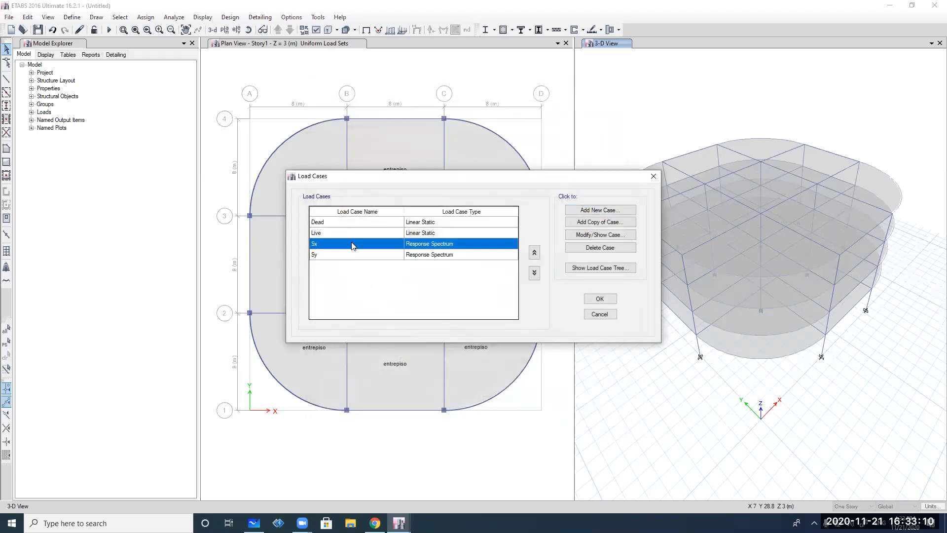
pyautogui.click(589, 235)
pyautogui.click(469, 201)
pyautogui.click(469, 202)
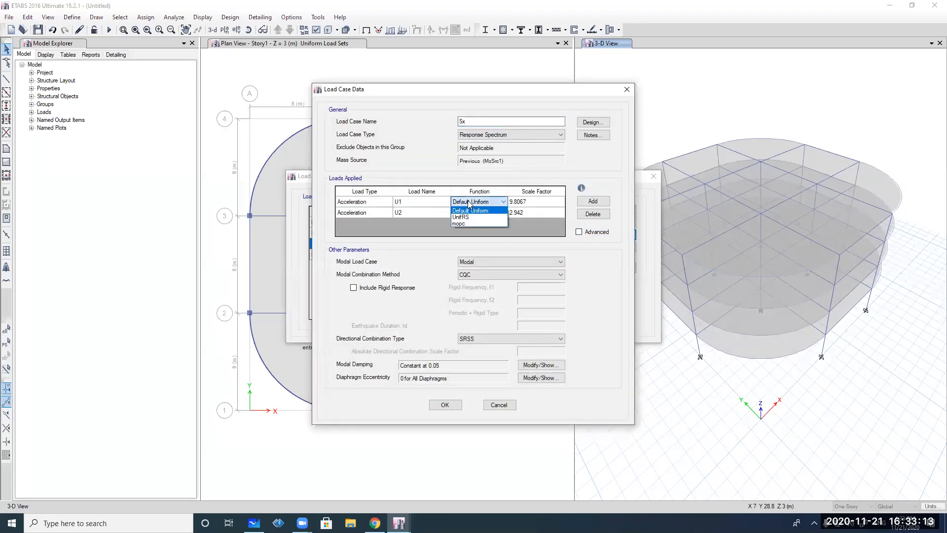
pyautogui.click(462, 223)
pyautogui.click(468, 215)
pyautogui.click(472, 214)
pyautogui.click(466, 234)
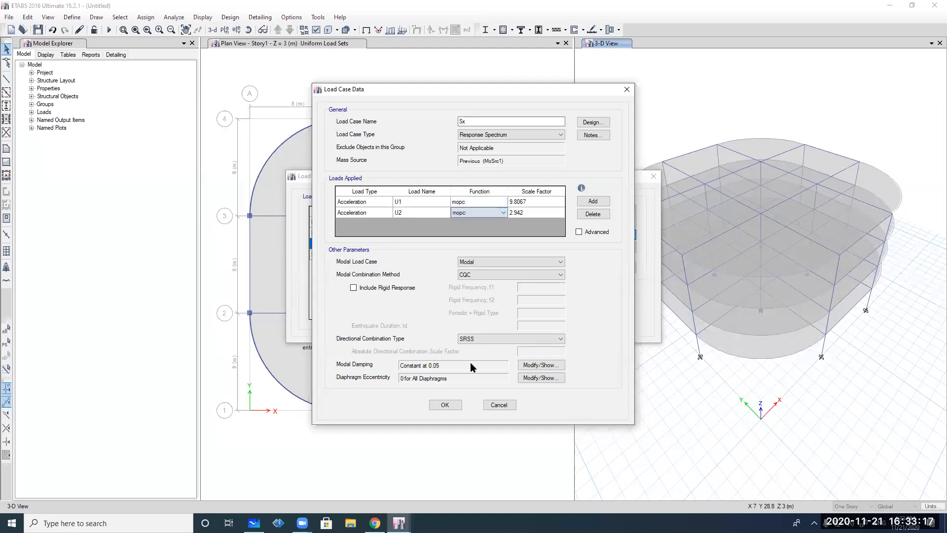
pyautogui.click(446, 405)
pyautogui.click(588, 302)
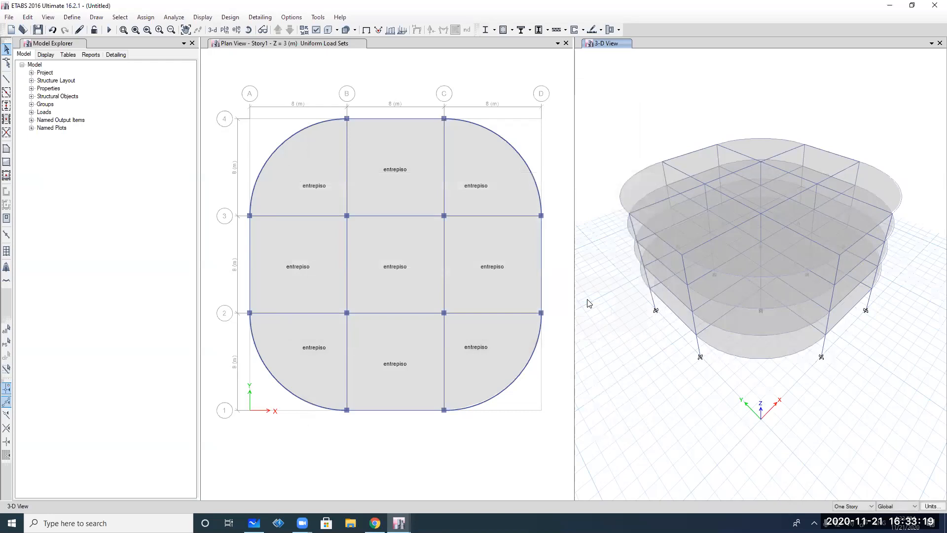
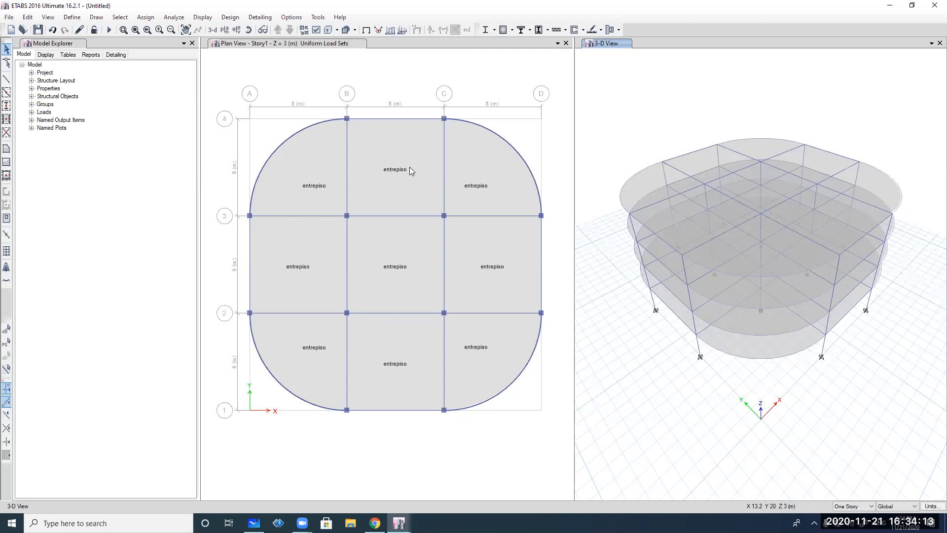
# Start saving the model under a new name and create a folder named clase etabs in Documents for it
pyautogui.click(9, 17)
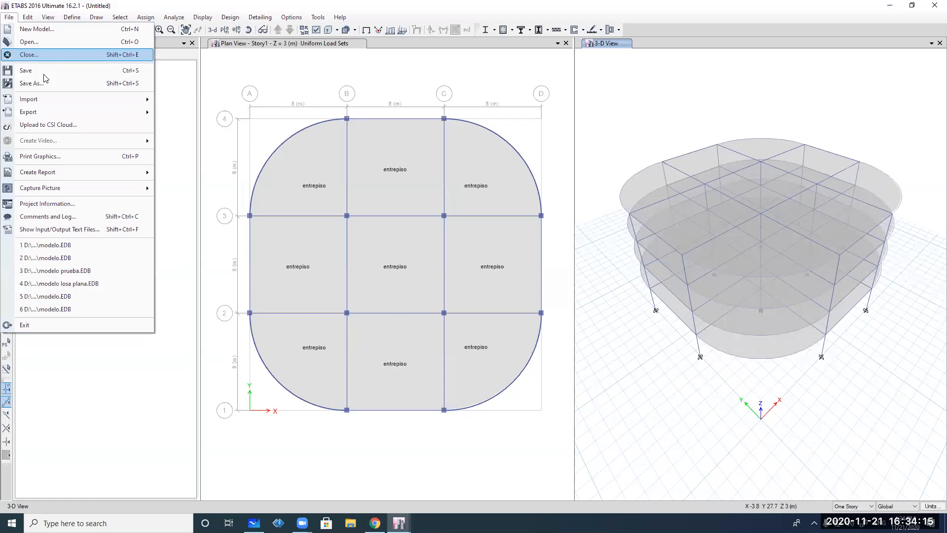
pyautogui.click(47, 83)
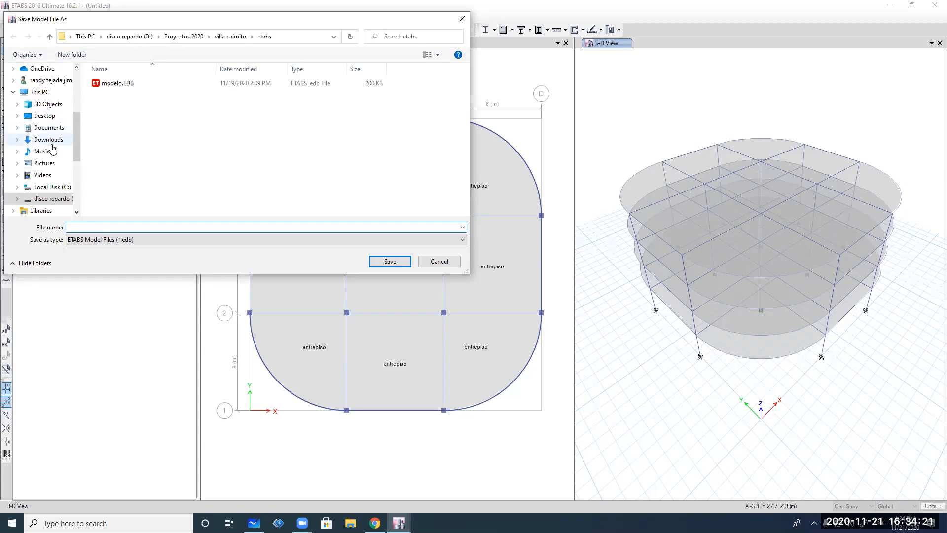
pyautogui.click(49, 128)
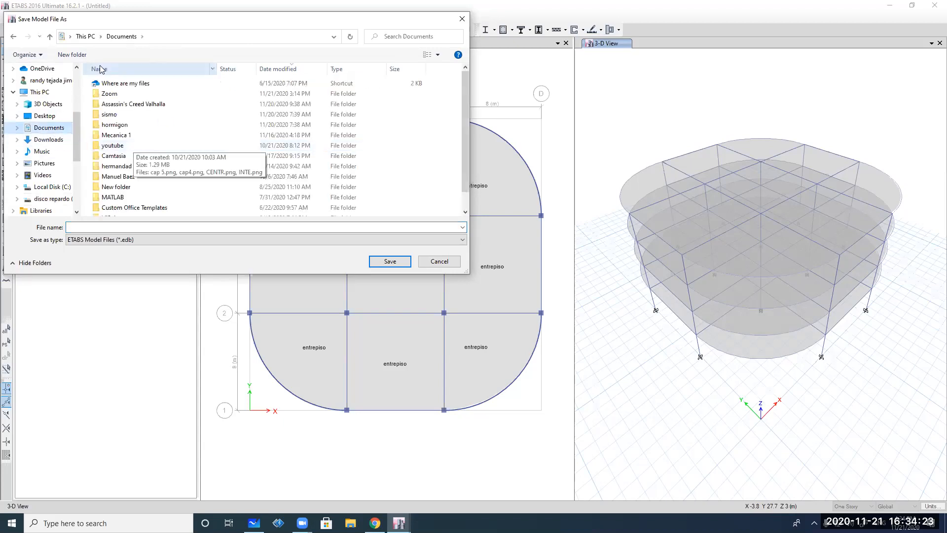
pyautogui.click(80, 57)
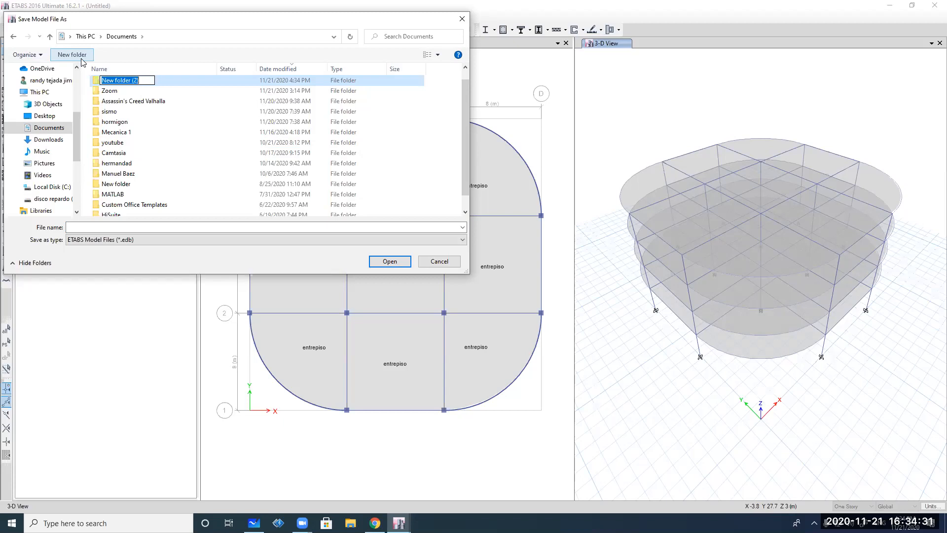
pyautogui.write('clase etabs')
pyautogui.press('Return')
pyautogui.press('Return')
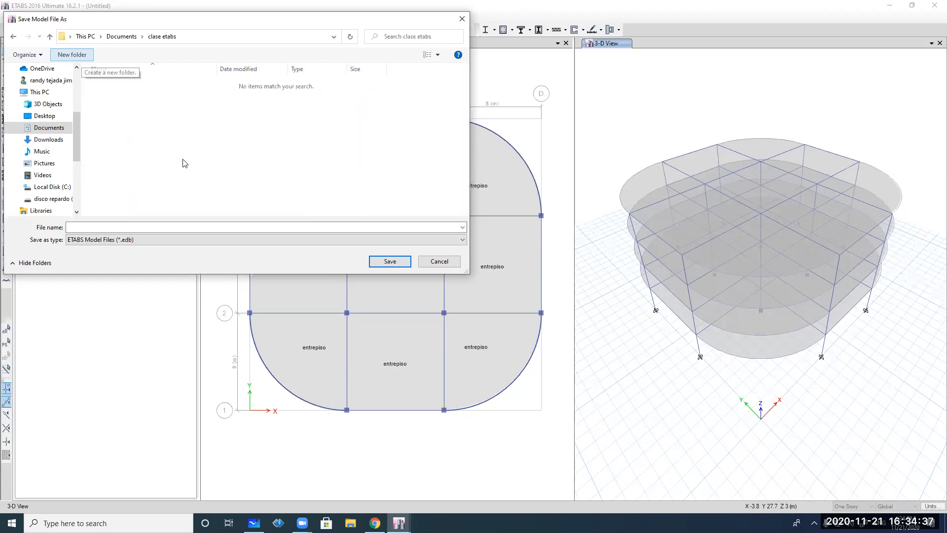
# Save the model as modelo in the clase etabs folder
pyautogui.click(127, 226)
pyautogui.write('modelo\\')
pyautogui.press('BackSpace')
pyautogui.press('Return')
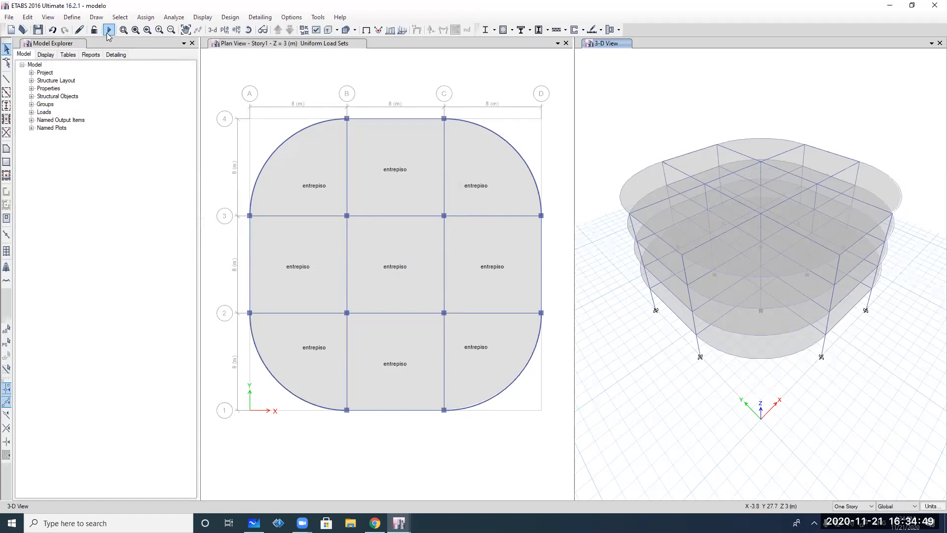
# Confirm the building's active degrees of freedom as Full 3D for the analysis
pyautogui.click(174, 17)
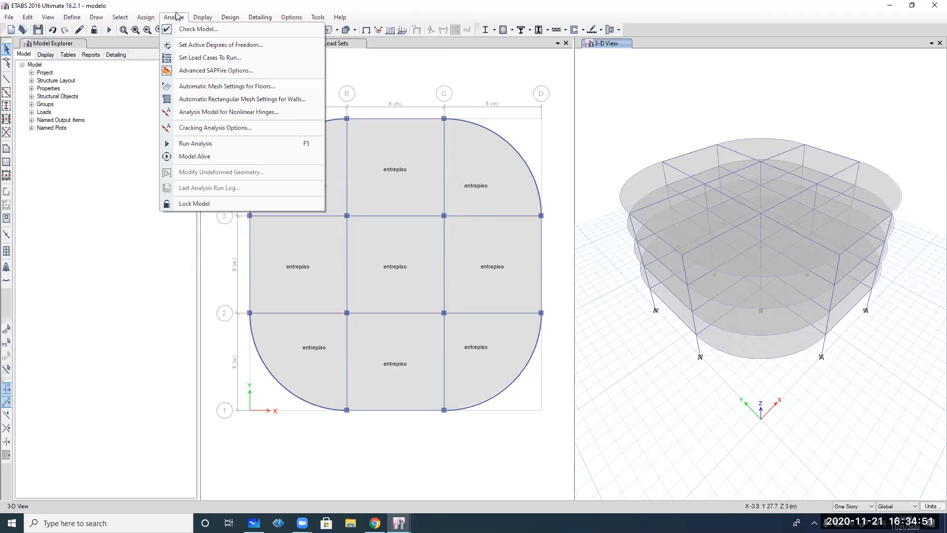
pyautogui.click(351, 43)
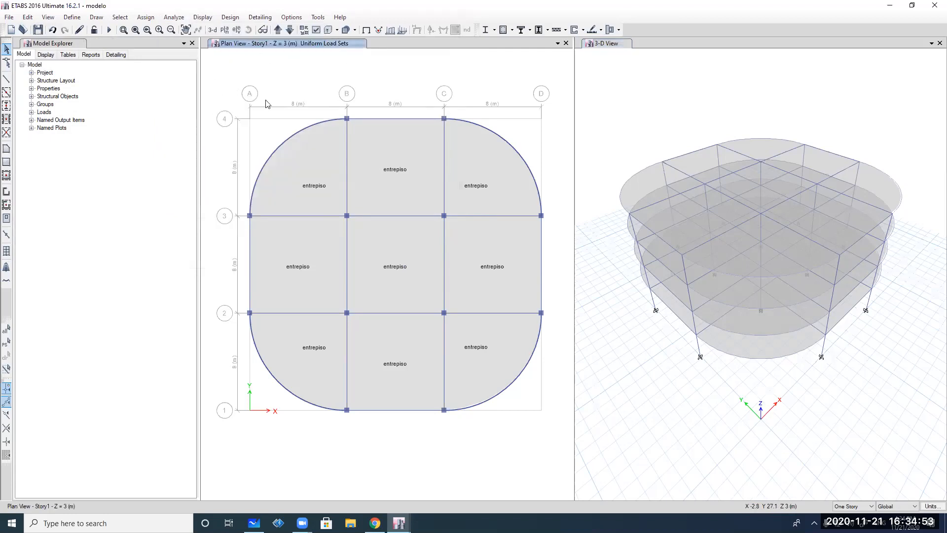
pyautogui.click(173, 17)
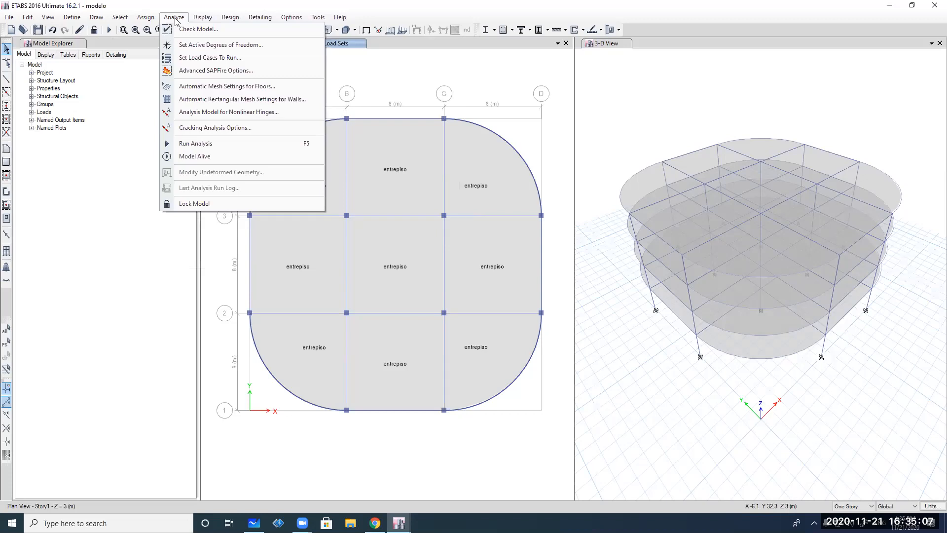
pyautogui.click(197, 45)
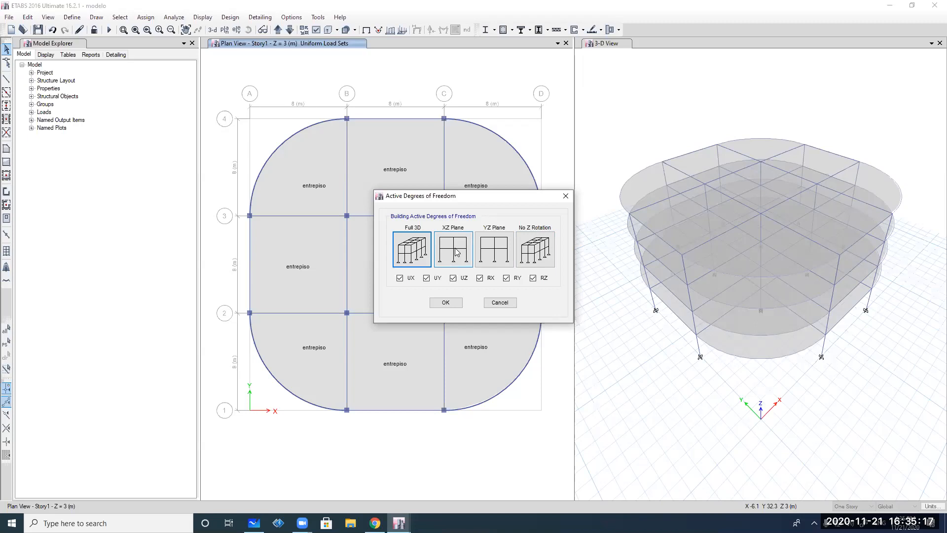
pyautogui.click(449, 303)
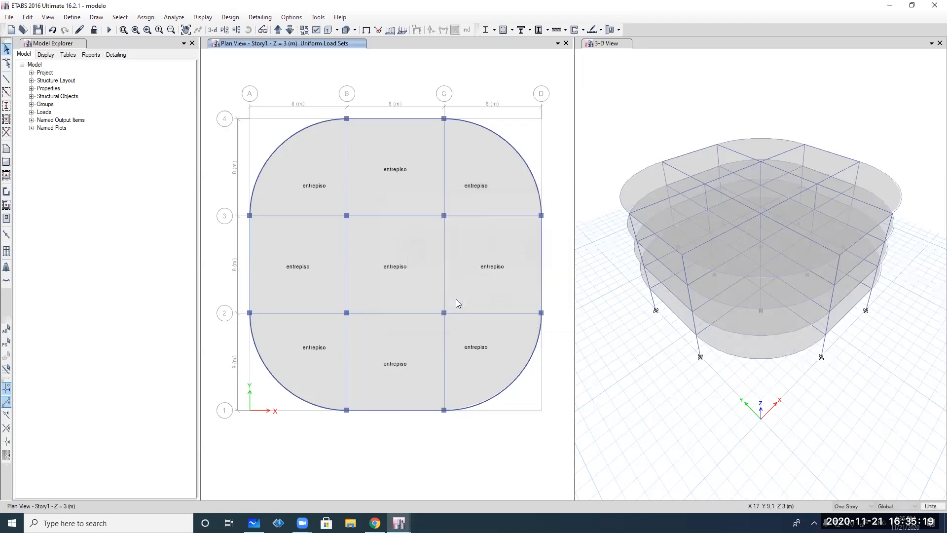
# Review which load cases are set to run in the analysis without changing them
pyautogui.click(174, 17)
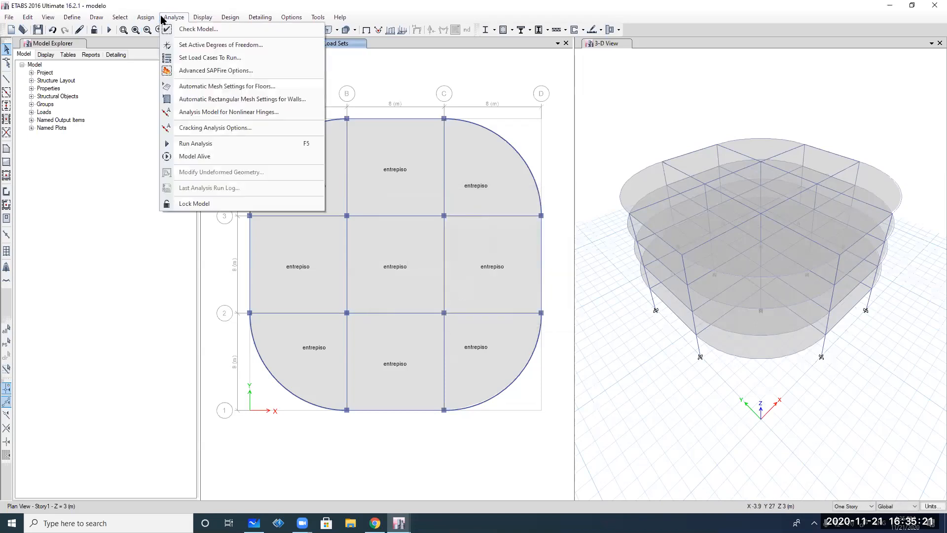
pyautogui.click(241, 57)
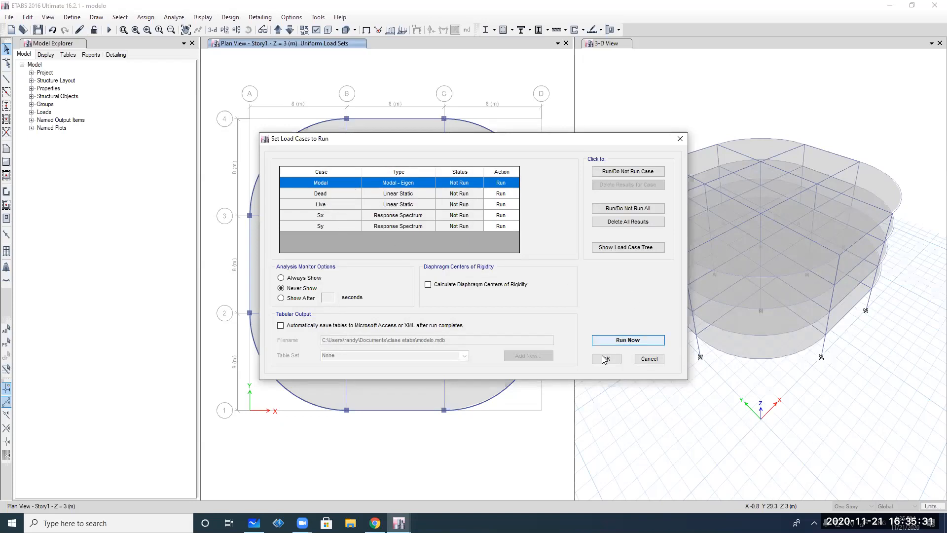
pyautogui.click(639, 359)
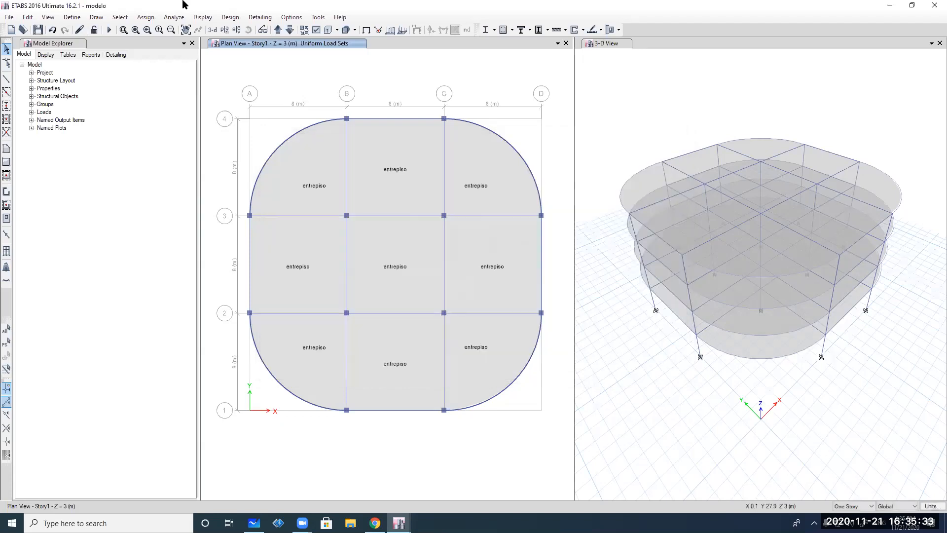
pyautogui.click(175, 18)
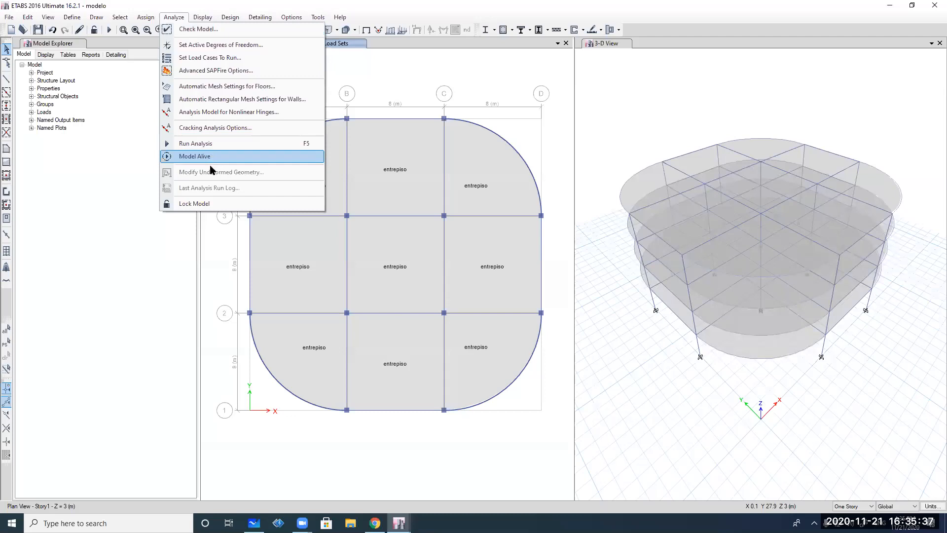
pyautogui.click(72, 19)
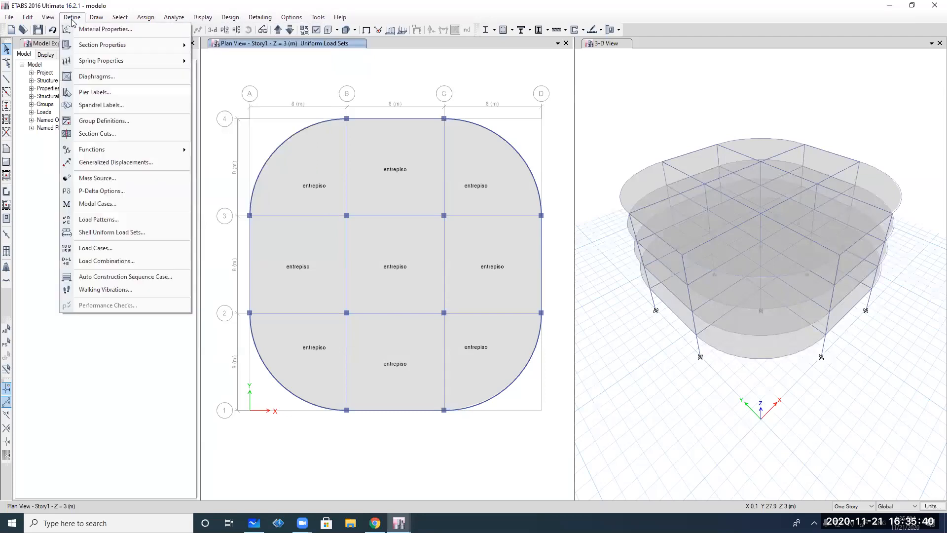
pyautogui.click(98, 204)
pyautogui.click(600, 222)
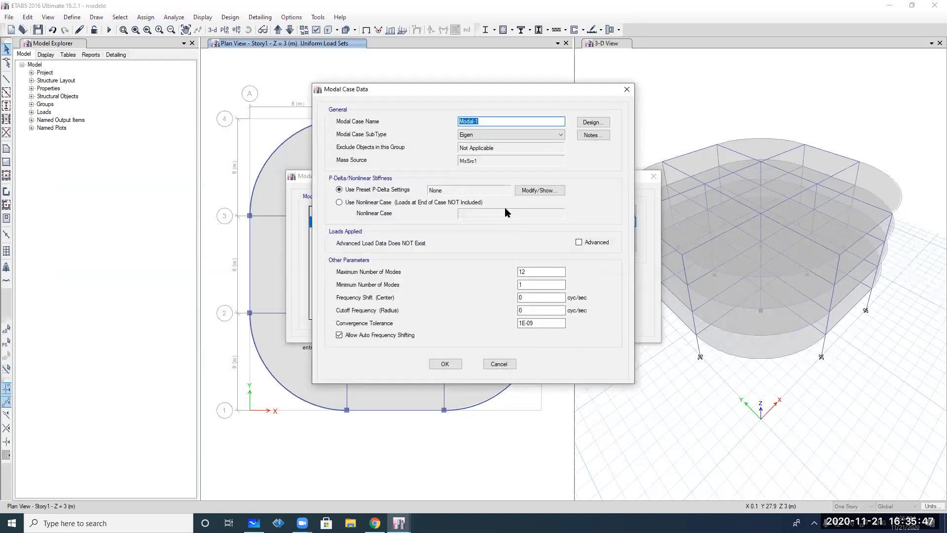
pyautogui.click(626, 89)
pyautogui.click(654, 176)
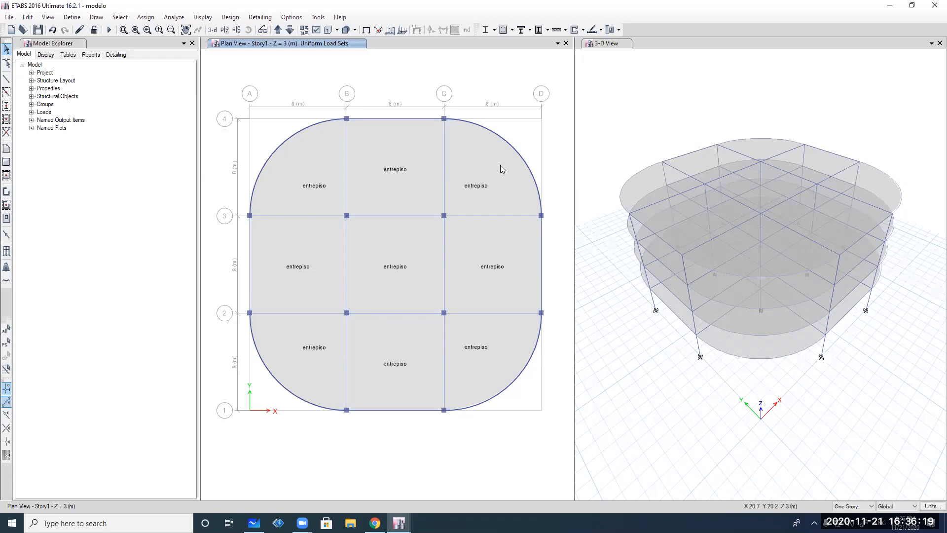
# Check the parameters of the Modal case, keep its subtype as Eigen and accept the modal case definitions
pyautogui.click(67, 18)
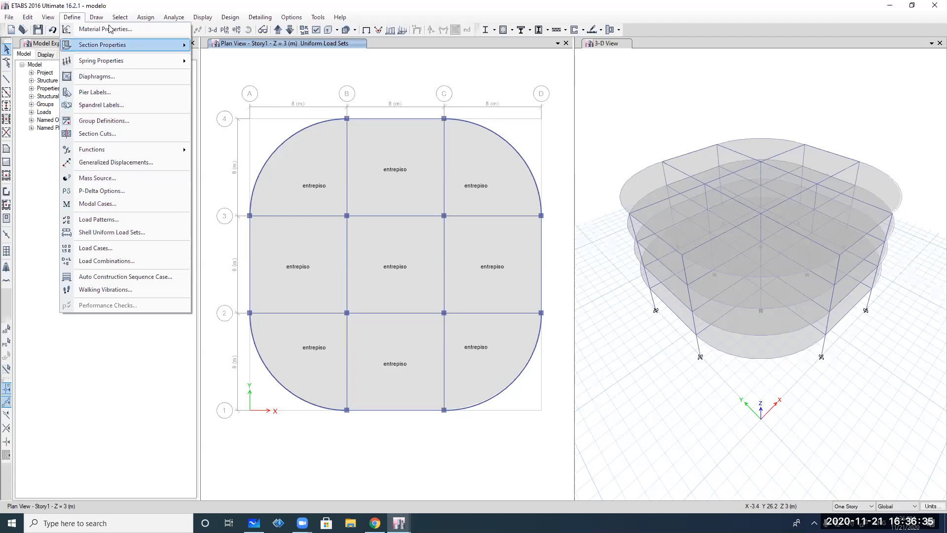
pyautogui.click(75, 19)
pyautogui.click(79, 20)
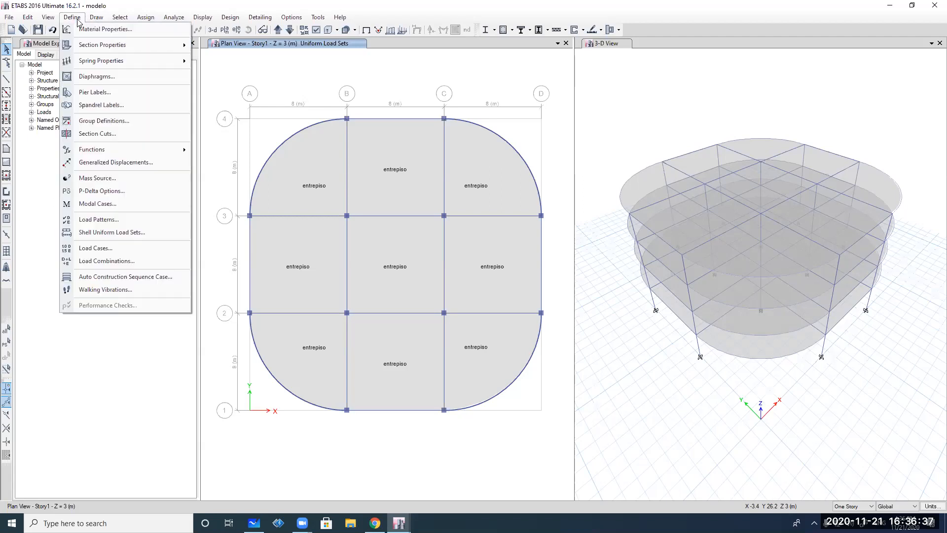
pyautogui.click(92, 205)
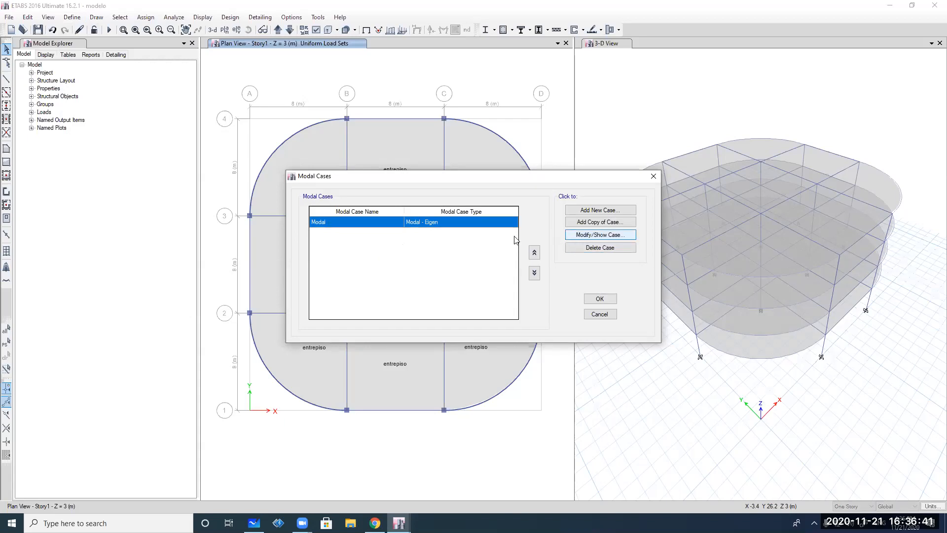
pyautogui.click(605, 236)
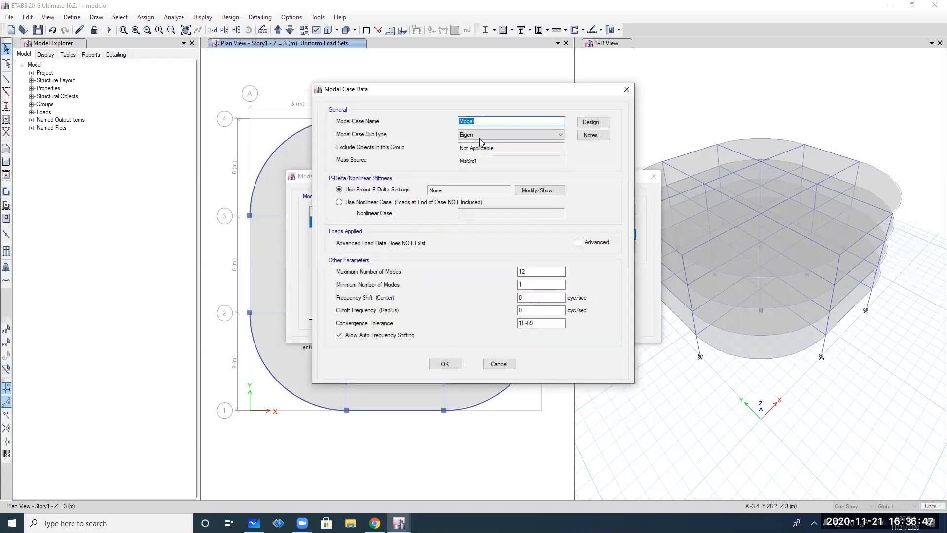
pyautogui.click(527, 136)
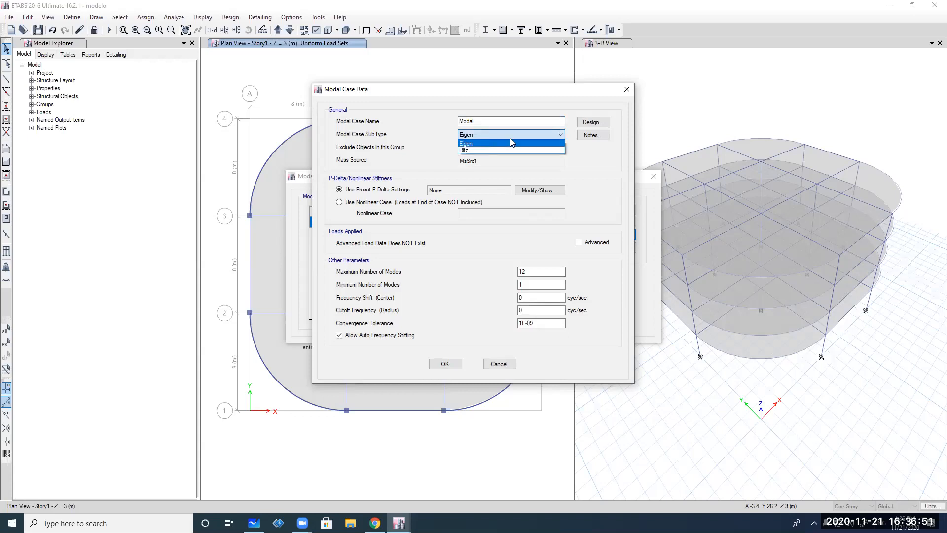
pyautogui.click(511, 142)
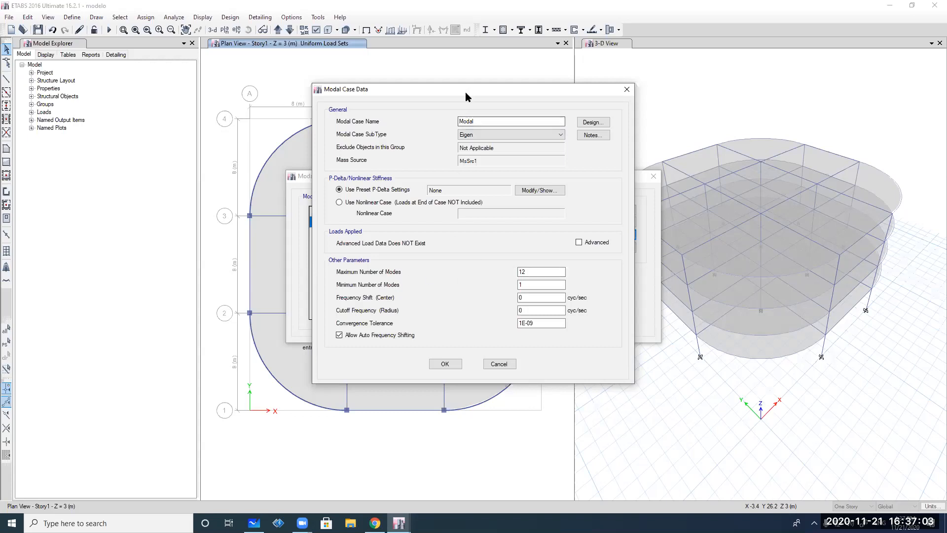
pyautogui.moveTo(466, 91); pyautogui.dragTo(366, 89)
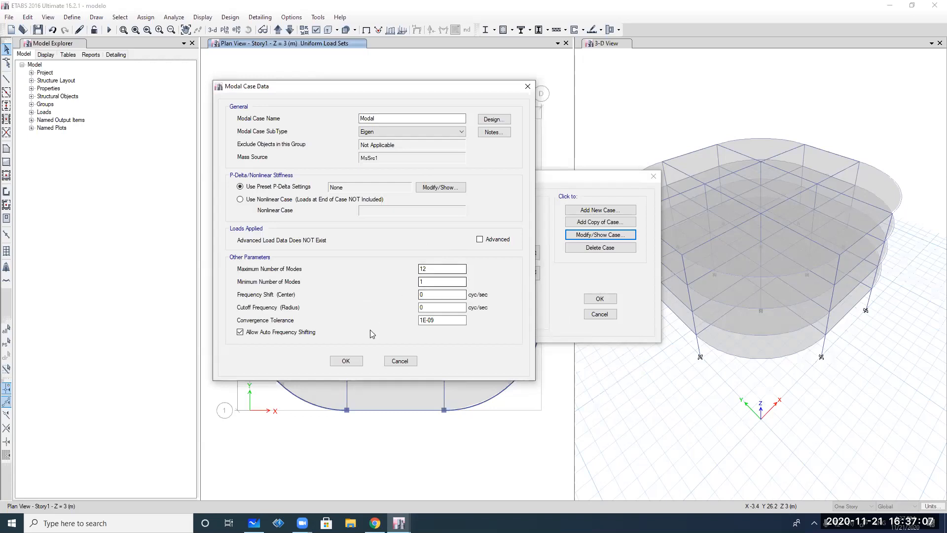
pyautogui.click(347, 361)
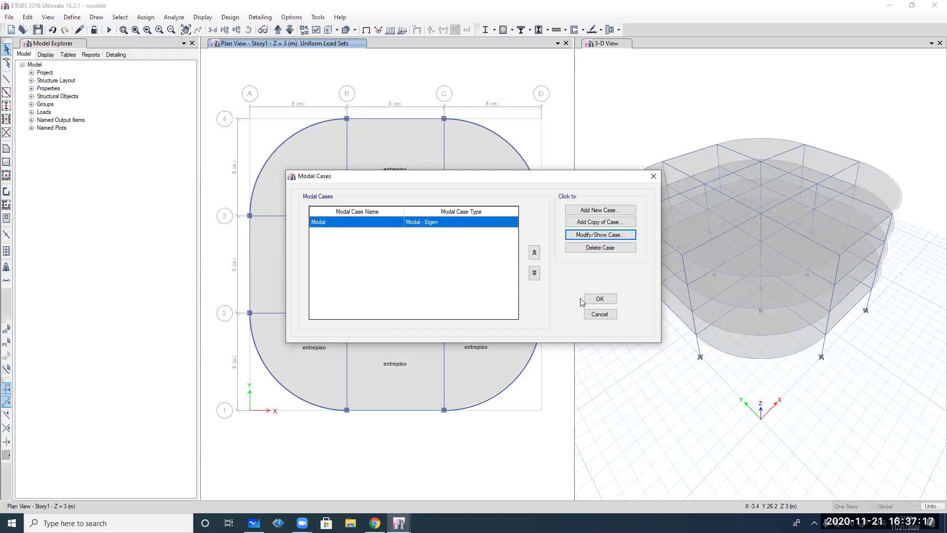
pyautogui.click(596, 299)
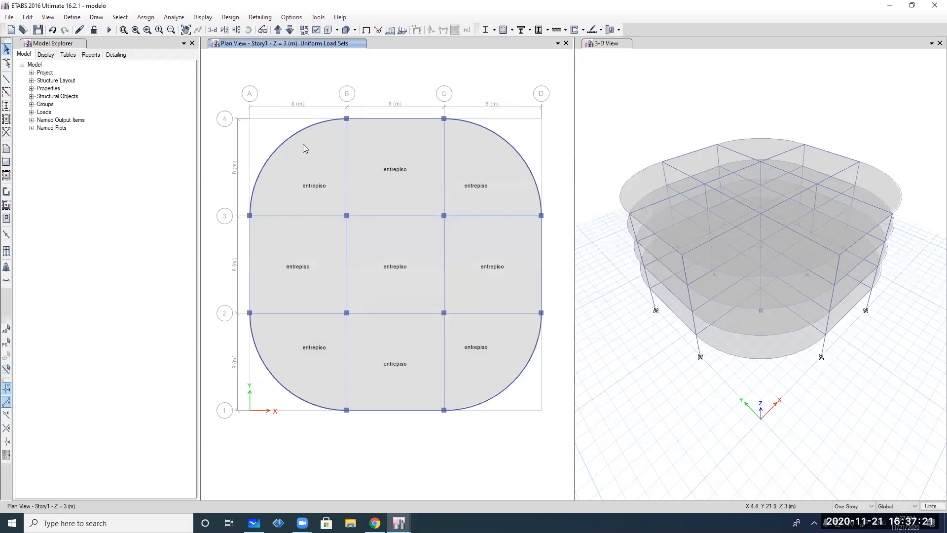
# Run the structural analysis of the model
pyautogui.click(108, 31)
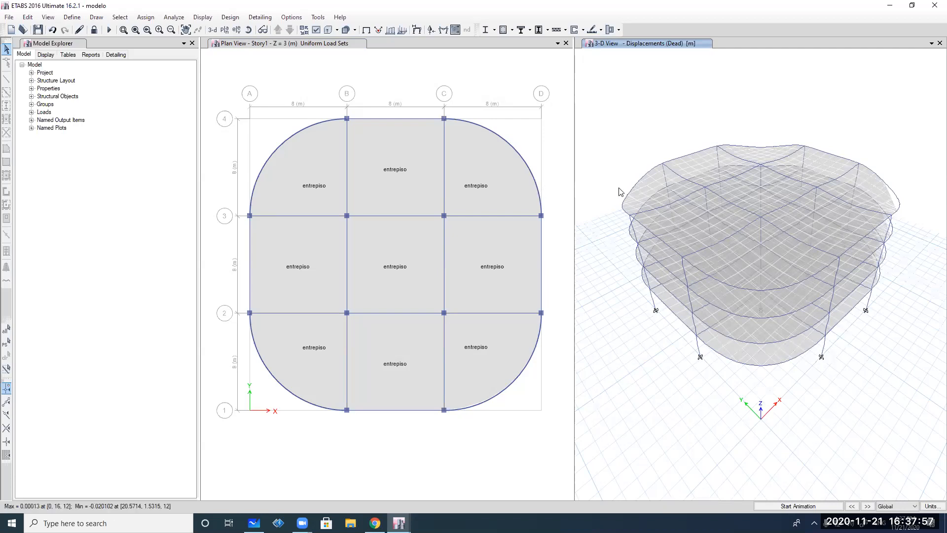
# Display the building's deformed shape for the Live load case in the 3-D view
pyautogui.moveTo(774, 182)
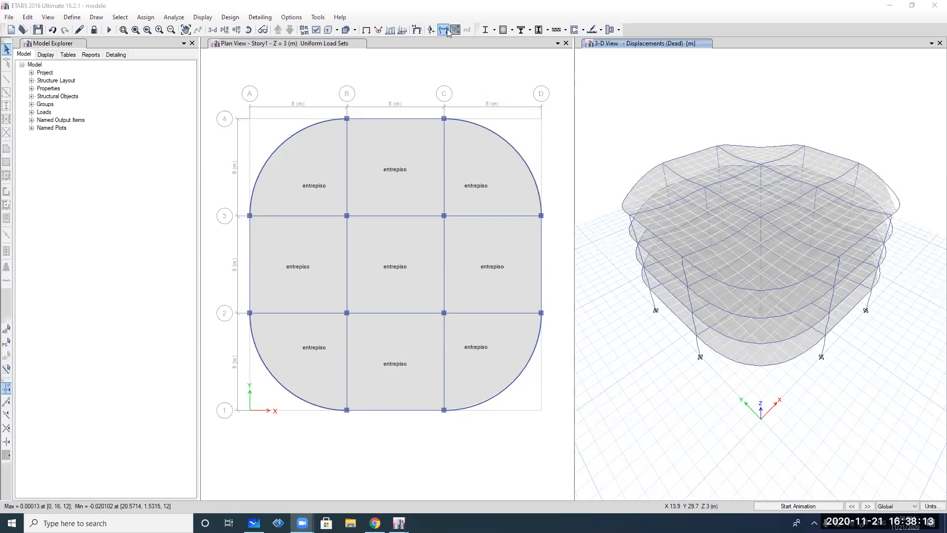
pyautogui.click(416, 30)
pyautogui.moveTo(434, 127); pyautogui.dragTo(238, 97)
pyautogui.click(245, 140)
pyautogui.click(221, 154)
pyautogui.click(326, 365)
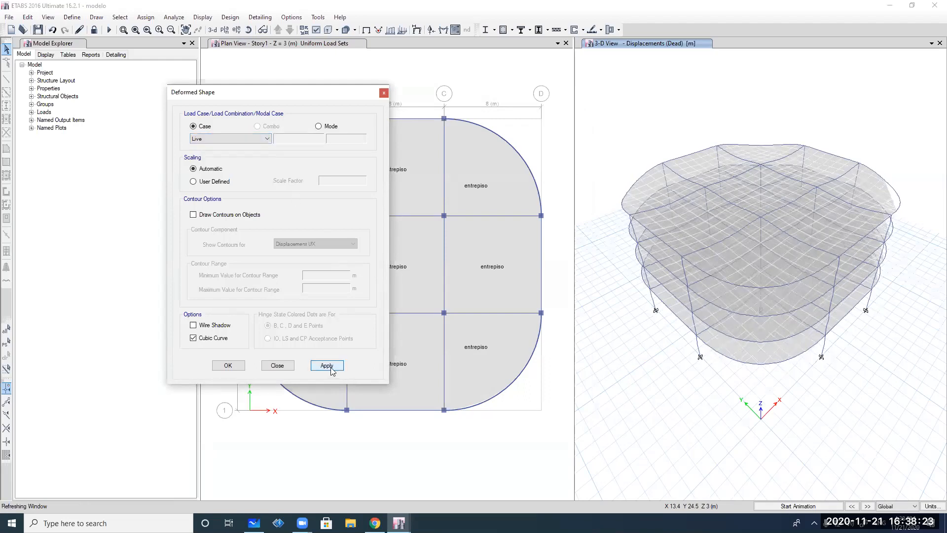
# Display the building's deformed shape for the Sx case and for the Sy case
pyautogui.click(251, 139)
pyautogui.click(223, 161)
pyautogui.click(327, 365)
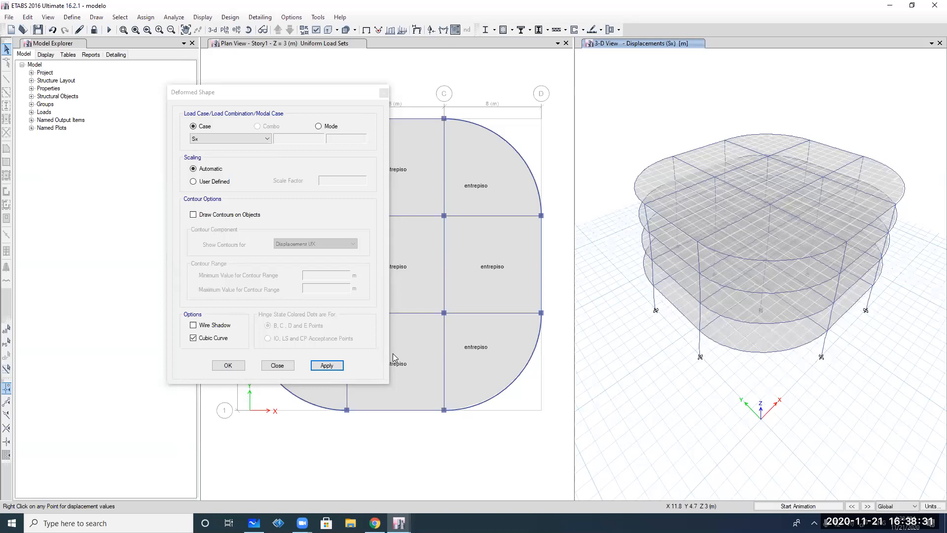
pyautogui.click(258, 139)
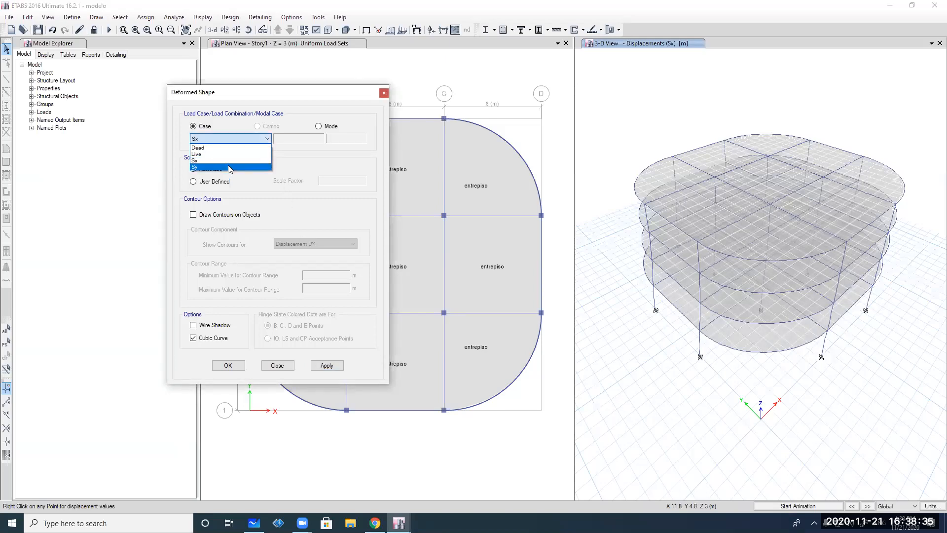
pyautogui.click(229, 167)
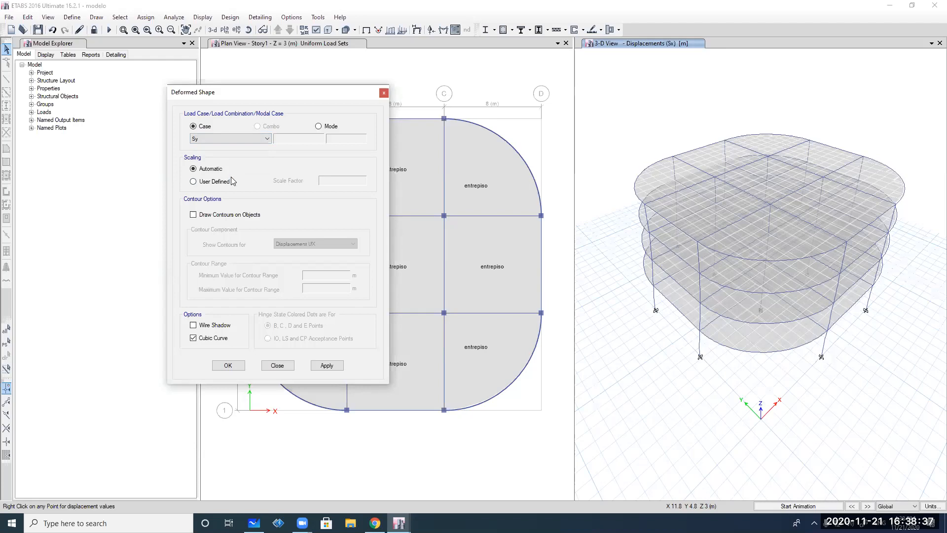
pyautogui.click(318, 367)
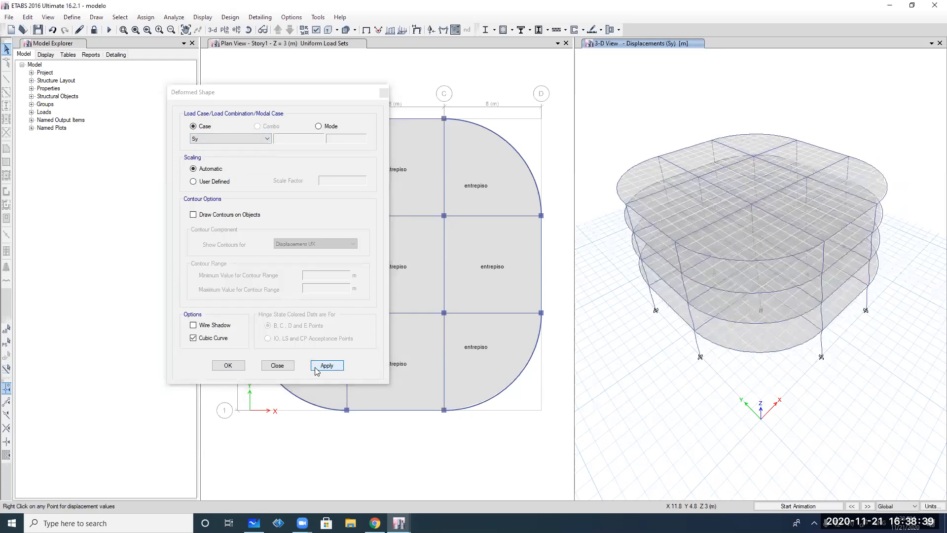
pyautogui.click(277, 365)
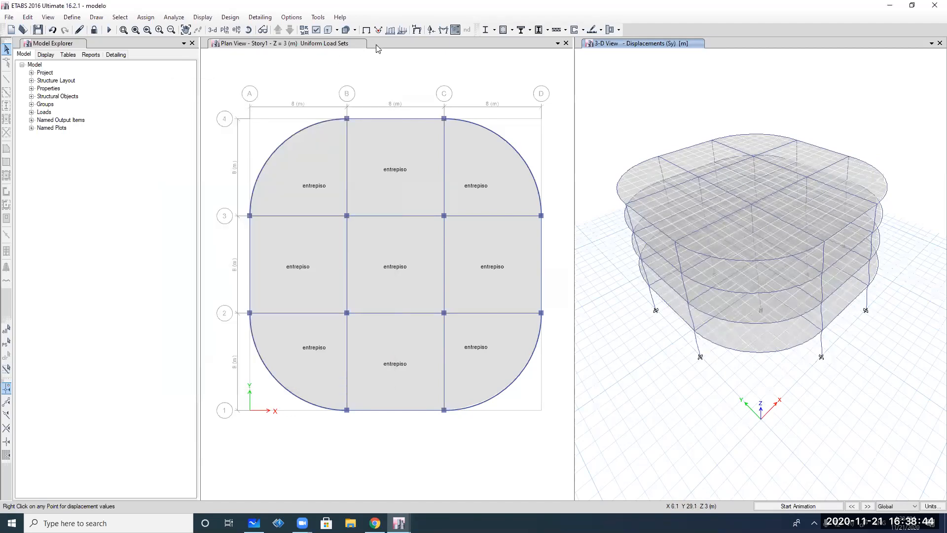
# Review the support reaction display options without applying them
pyautogui.click(430, 30)
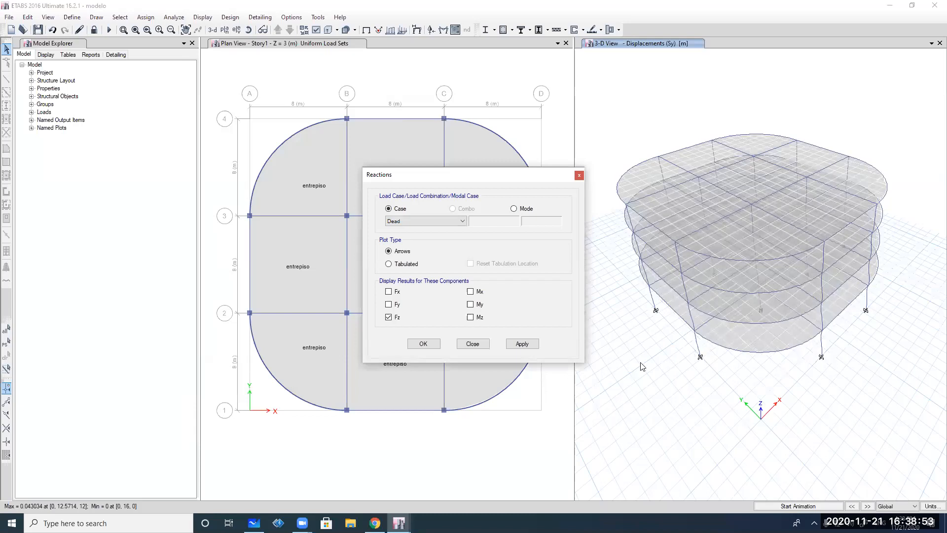
pyautogui.click(480, 345)
pyautogui.click(477, 345)
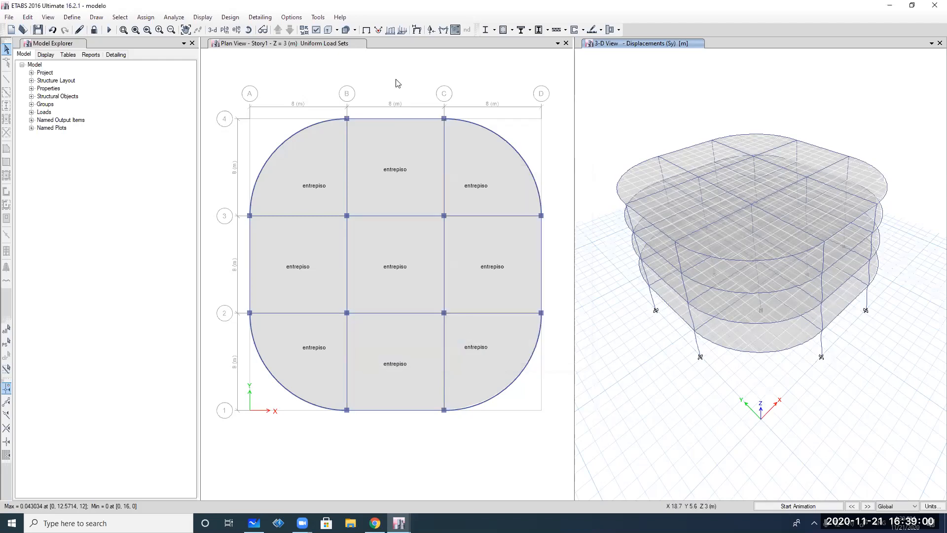
# Display the frames' Axial Force diagram and Shear 2-2 diagram for the Dead case in the 3-D view
pyautogui.click(443, 31)
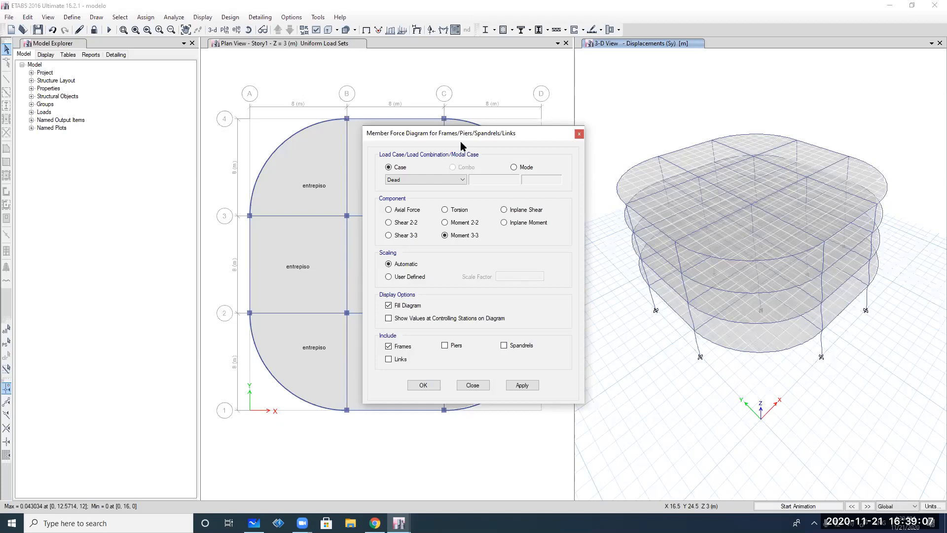
pyautogui.click(416, 210)
pyautogui.click(516, 385)
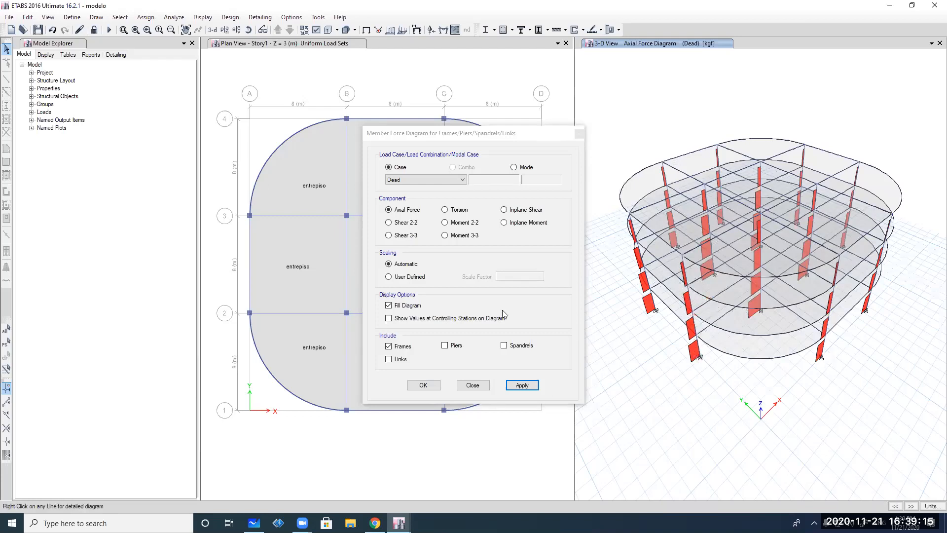
pyautogui.click(403, 225)
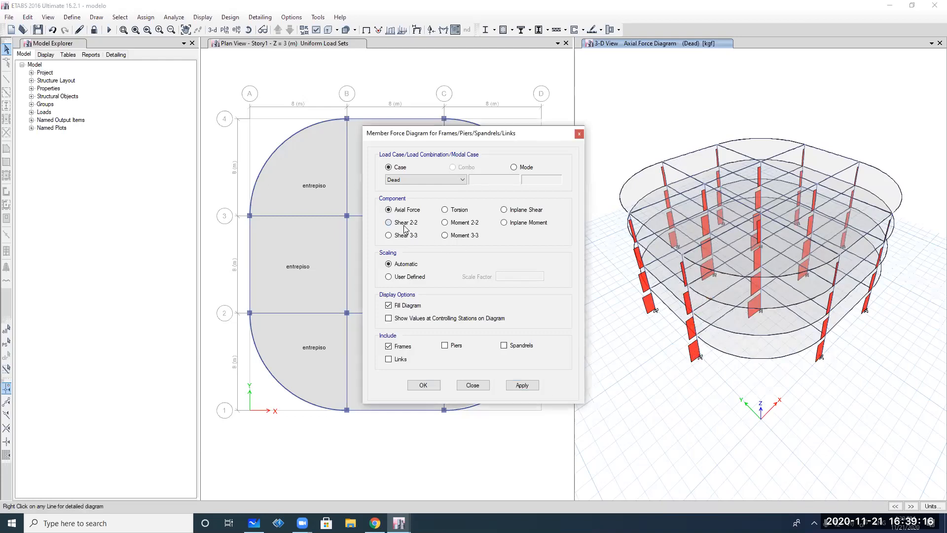
pyautogui.click(520, 385)
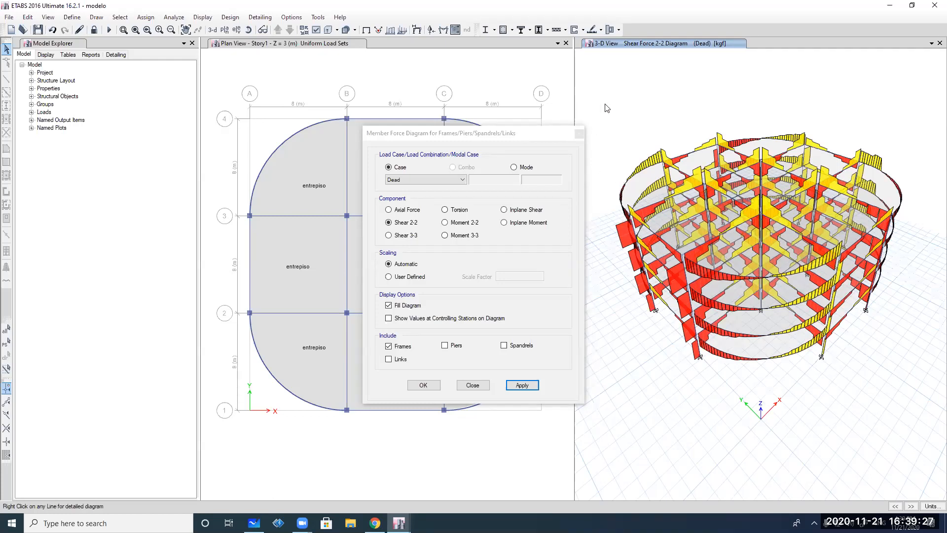
# Switch the 3-D view to the elevation along grid line 2
pyautogui.click(236, 31)
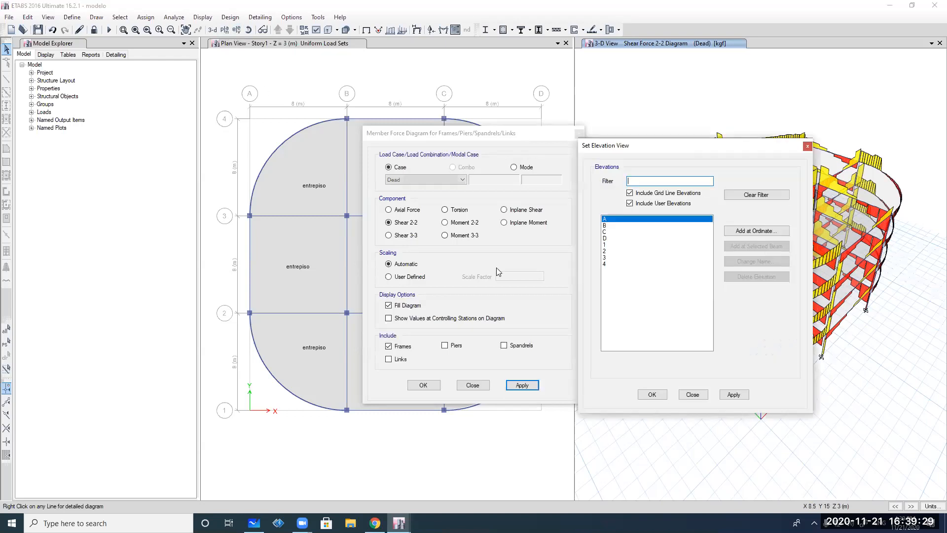
pyautogui.click(605, 251)
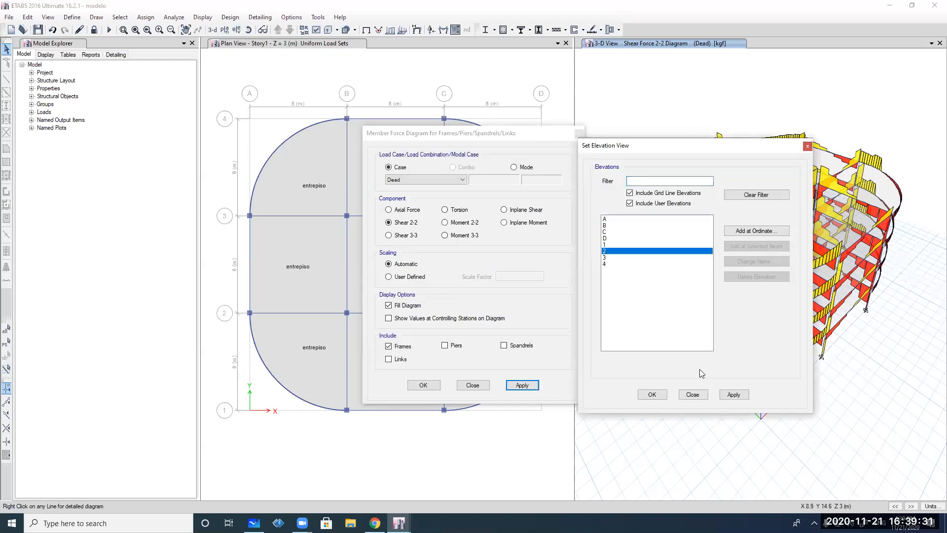
pyautogui.click(733, 394)
pyautogui.click(651, 394)
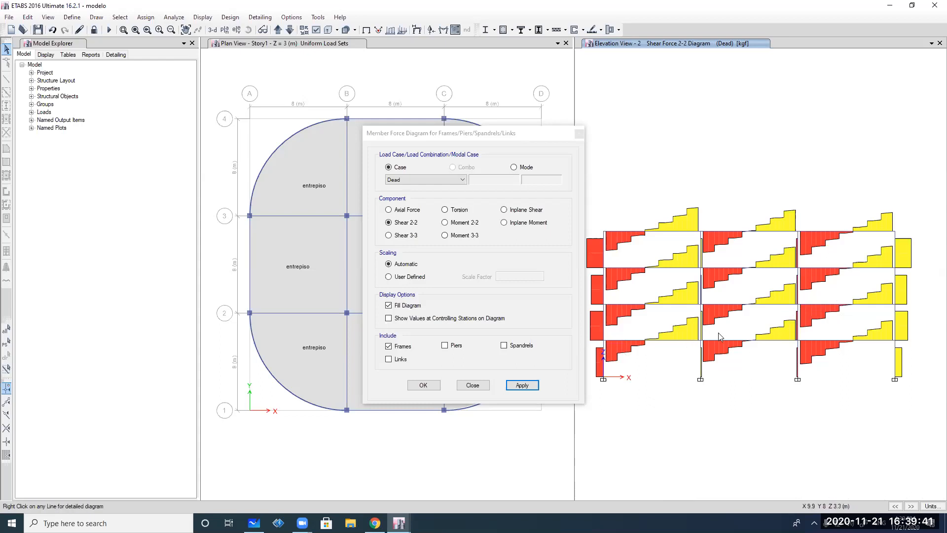
# Show the values at controlling stations on the Shear 2-2 diagram and examine the base column on elevation 2
pyautogui.click(403, 320)
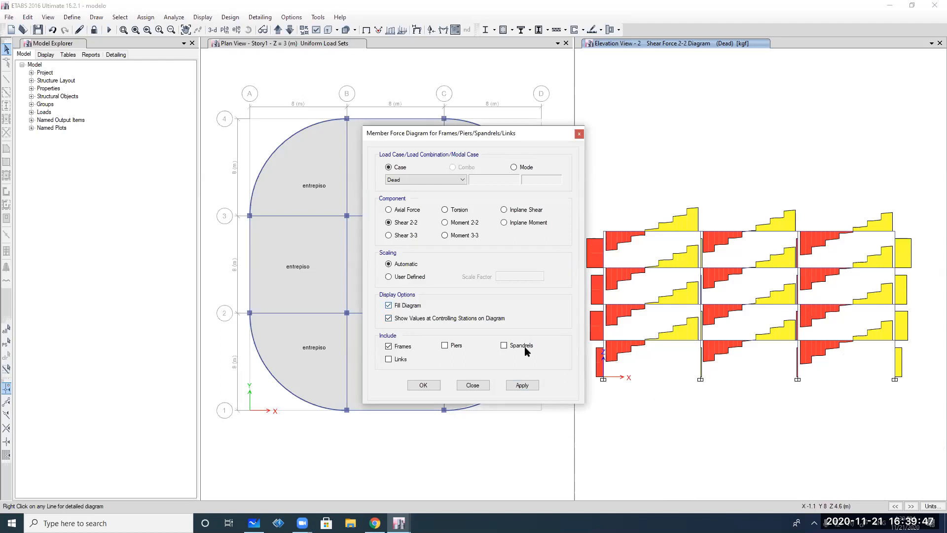
pyautogui.click(522, 384)
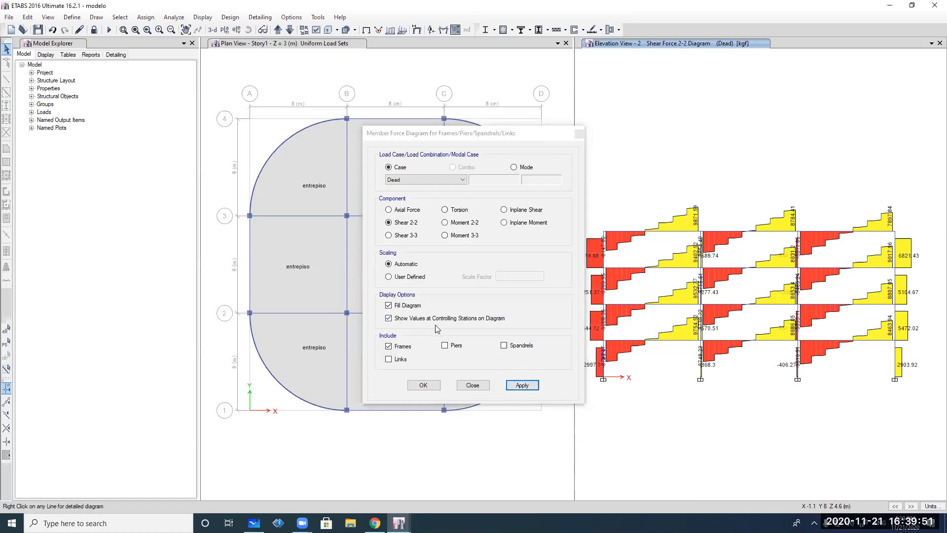
pyautogui.moveTo(606, 377)
# Hide the station values and display the Moment 3-3 diagram for the Dead case on elevation 2
pyautogui.click(412, 318)
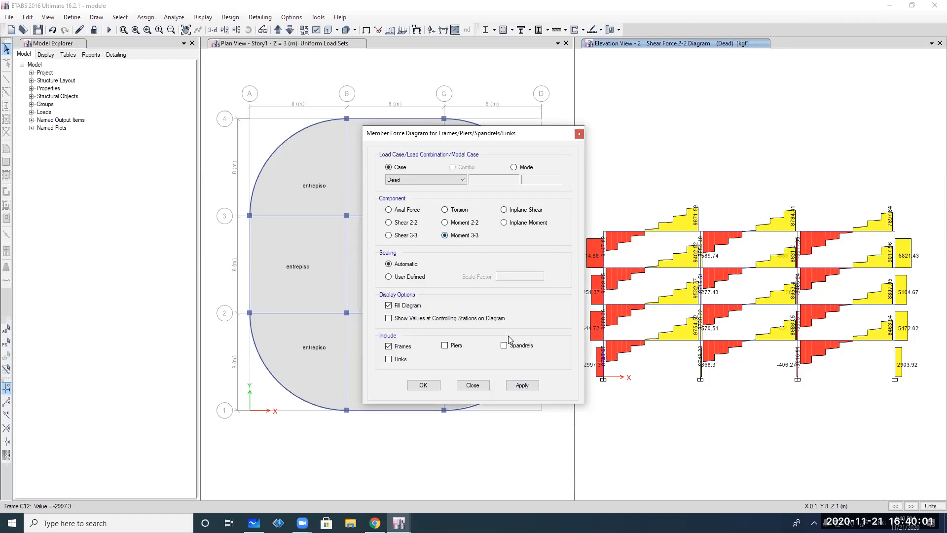
pyautogui.click(523, 384)
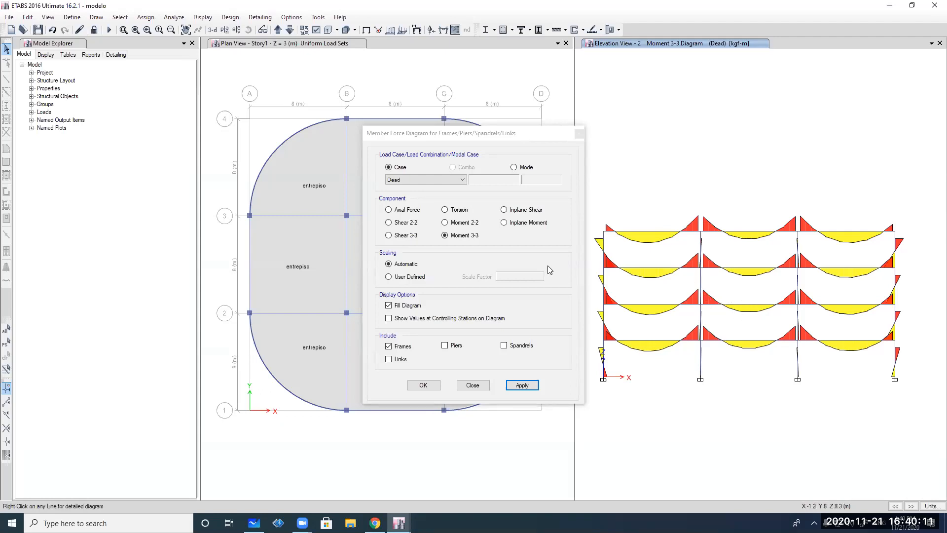
pyautogui.click(474, 223)
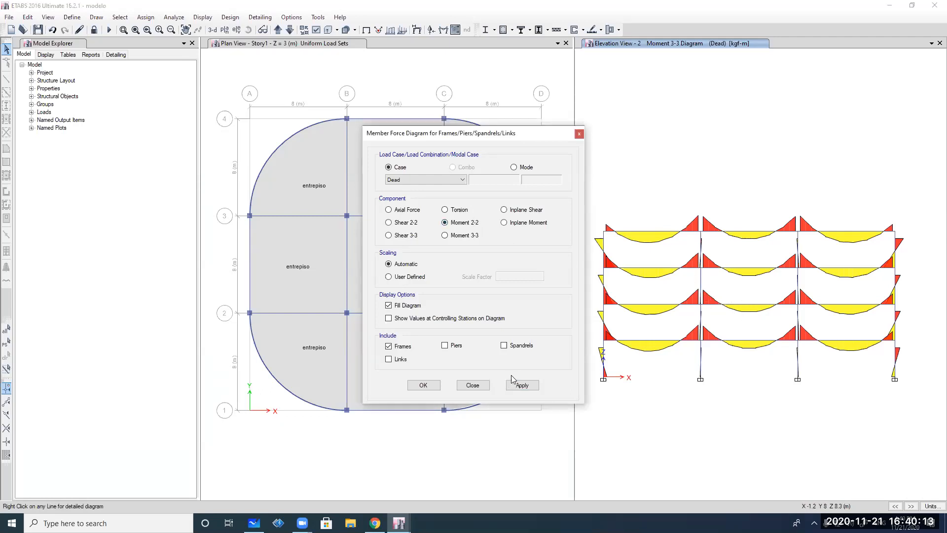
pyautogui.click(473, 385)
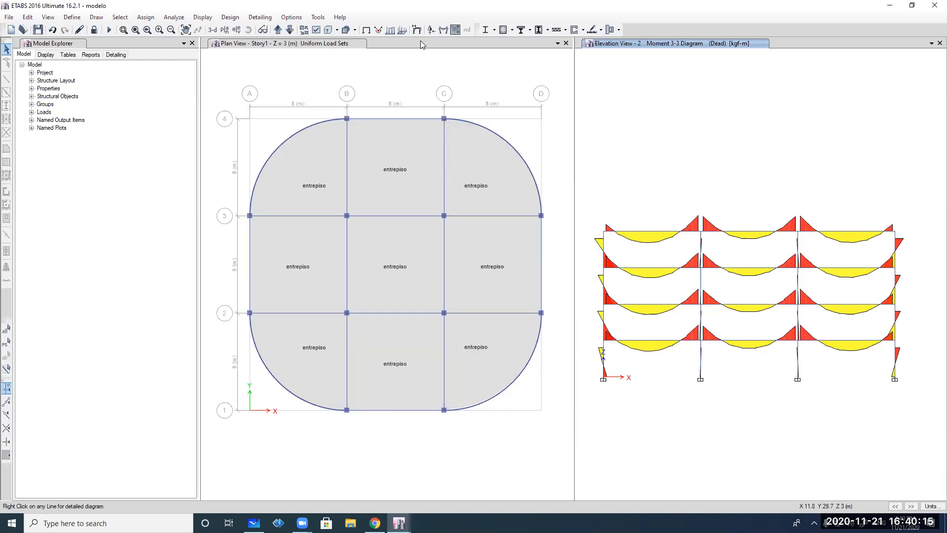
pyautogui.click(443, 29)
pyautogui.click(522, 385)
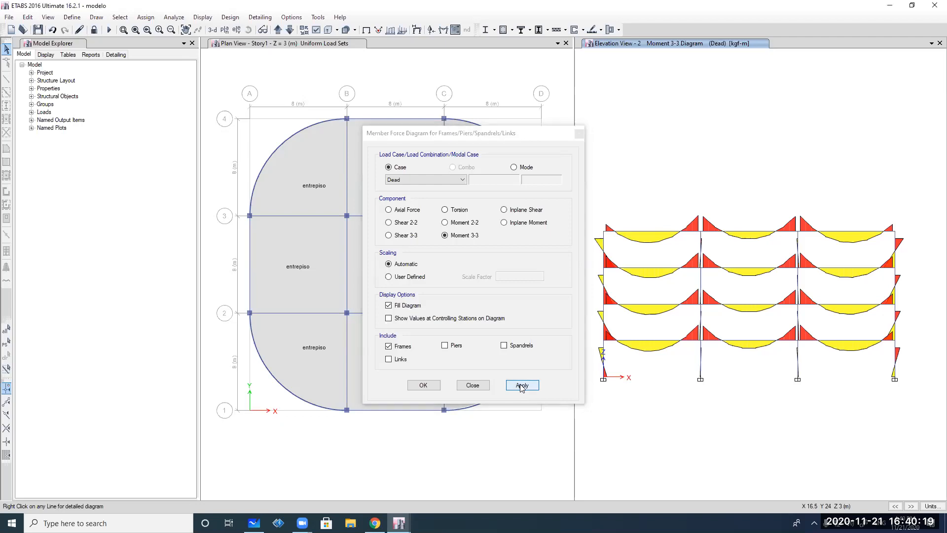
pyautogui.click(532, 385)
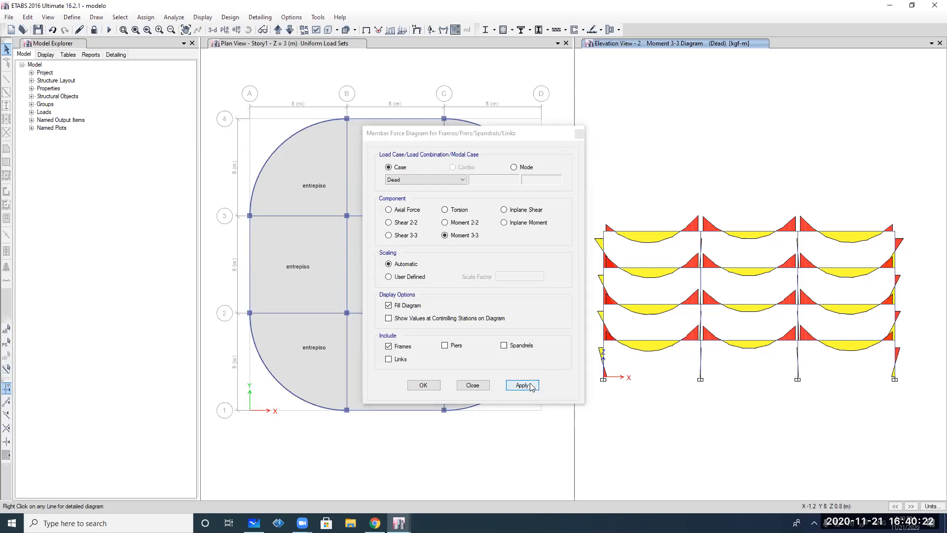
# Return to the 3-D view and display the Moment 2-2 diagram and the Shear 3-3 diagram for the Dead case
pyautogui.click(213, 31)
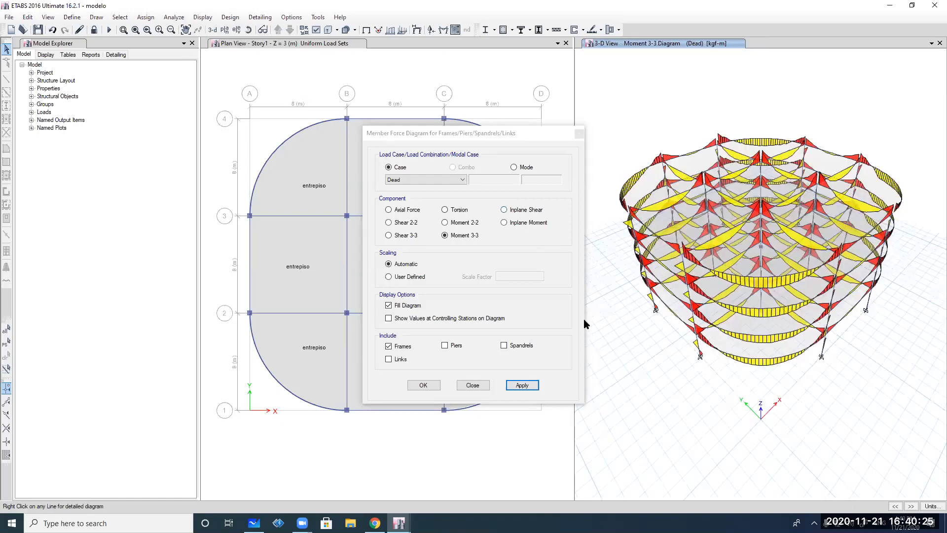
pyautogui.click(464, 223)
pyautogui.click(523, 386)
pyautogui.moveTo(696, 281)
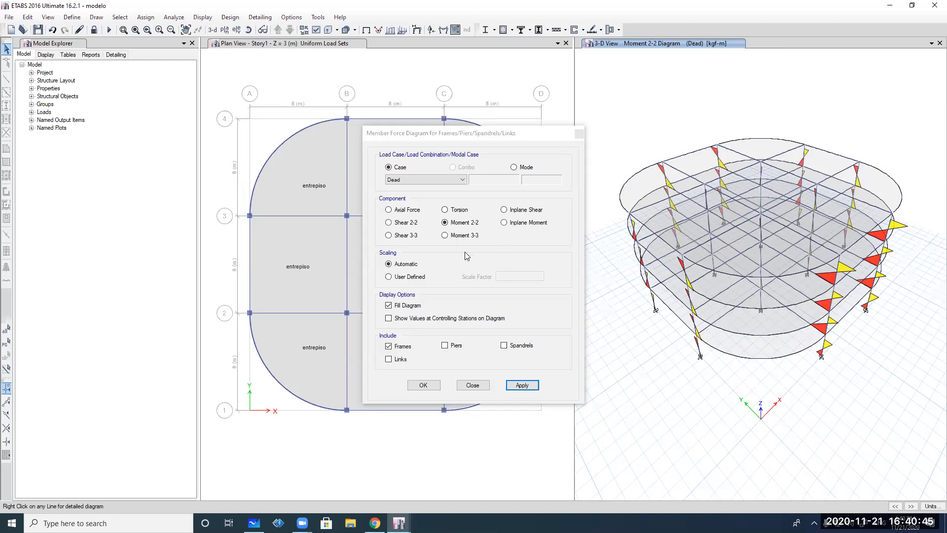
pyautogui.click(412, 236)
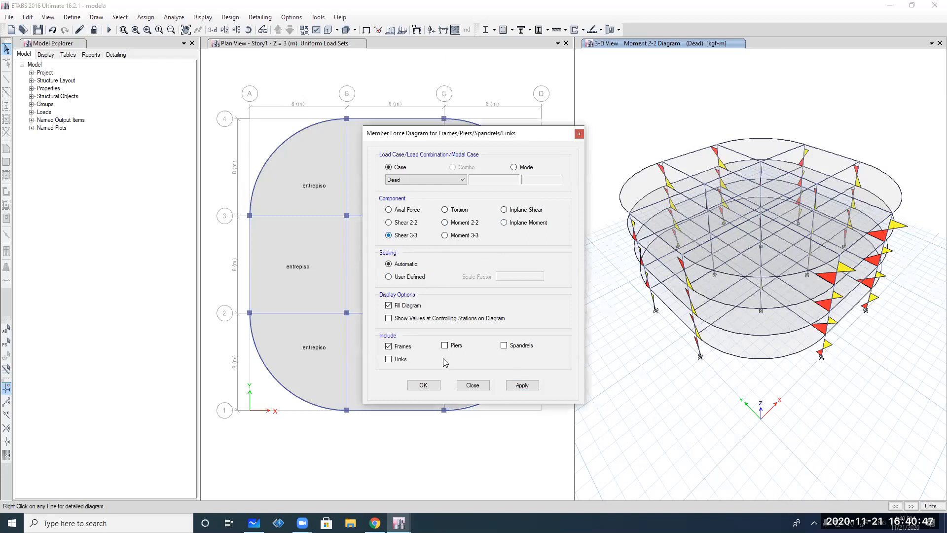
pyautogui.click(522, 385)
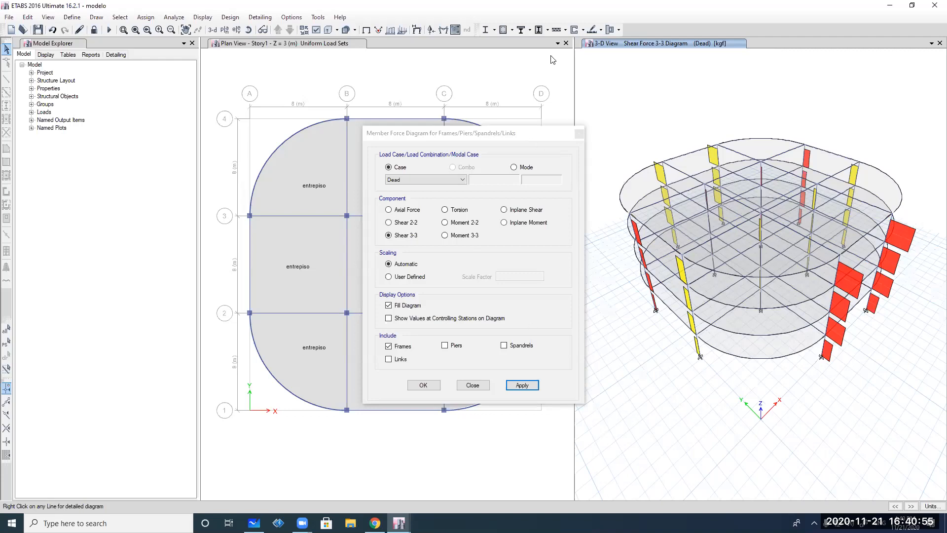
pyautogui.click(399, 522)
pyautogui.moveTo(647, 413); pyautogui.dragTo(640, 427)
pyautogui.moveTo(643, 418)
pyautogui.mouseDown()
pyautogui.moveTo(660, 431)
pyautogui.moveTo(876, 410)
pyautogui.mouseUp()
pyautogui.moveTo(876, 409)
pyautogui.mouseDown()
pyautogui.moveTo(871, 419)
pyautogui.moveTo(880, 420)
pyautogui.mouseUp()
pyautogui.moveTo(639, 396)
pyautogui.mouseDown()
pyautogui.moveTo(637, 339)
pyautogui.moveTo(623, 338)
pyautogui.mouseUp()
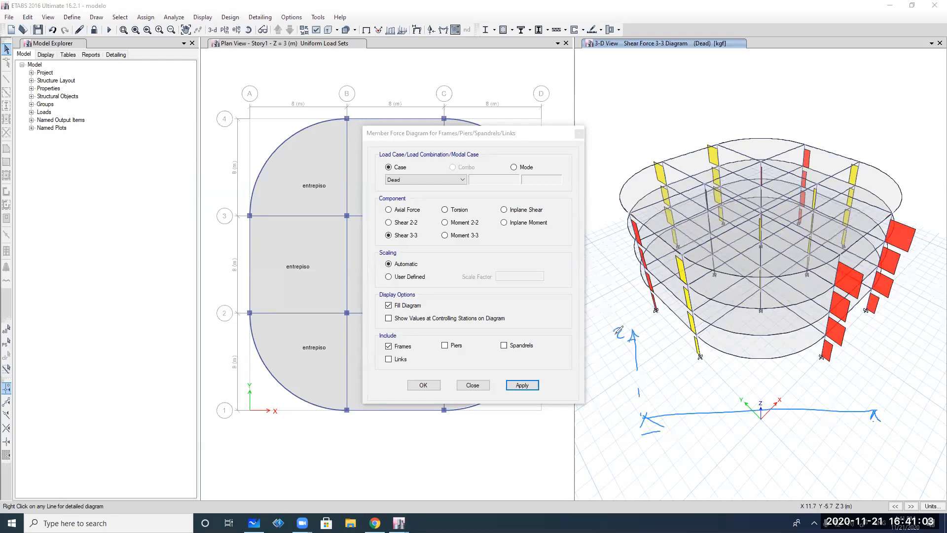
pyautogui.moveTo(876, 410); pyautogui.dragTo(903, 414)
pyautogui.moveTo(918, 409); pyautogui.dragTo(920, 418)
pyautogui.moveTo(645, 417)
pyautogui.mouseDown()
pyautogui.moveTo(674, 382)
pyautogui.moveTo(642, 412)
pyautogui.moveTo(766, 437)
pyautogui.moveTo(812, 458)
pyautogui.moveTo(874, 464)
pyautogui.moveTo(883, 420)
pyautogui.mouseUp()
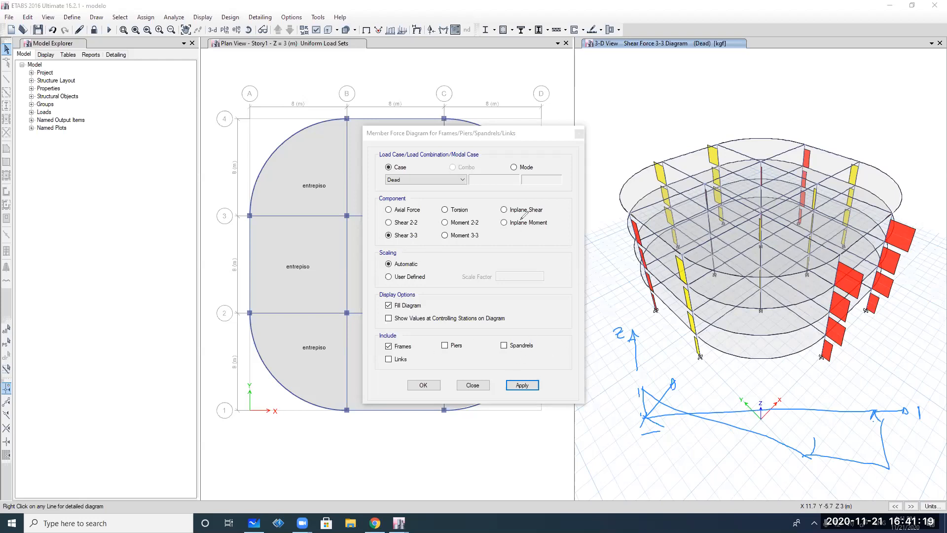
pyautogui.click(588, 67)
pyautogui.click(588, 67)
# Display the Shear 3-3 member force diagram for mode number 1 of the Modal case
pyautogui.click(526, 168)
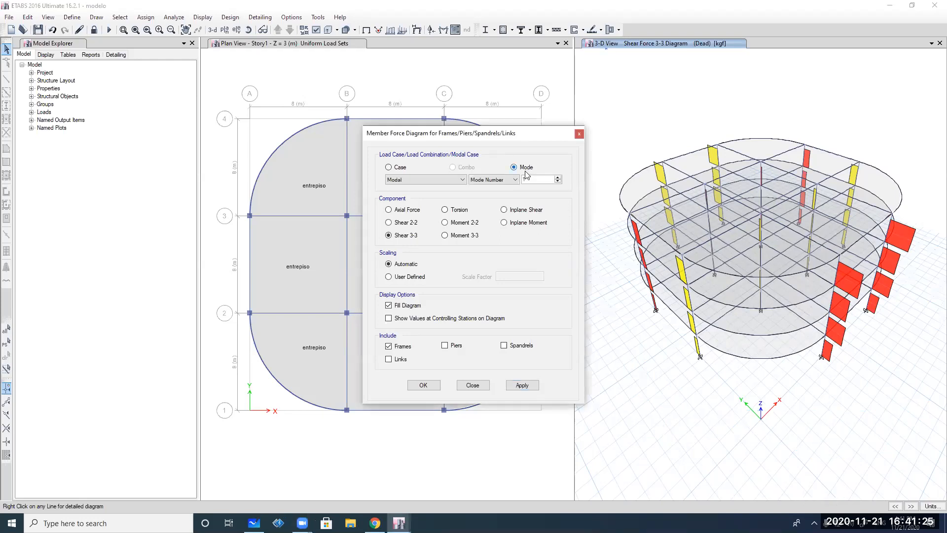
pyautogui.click(521, 385)
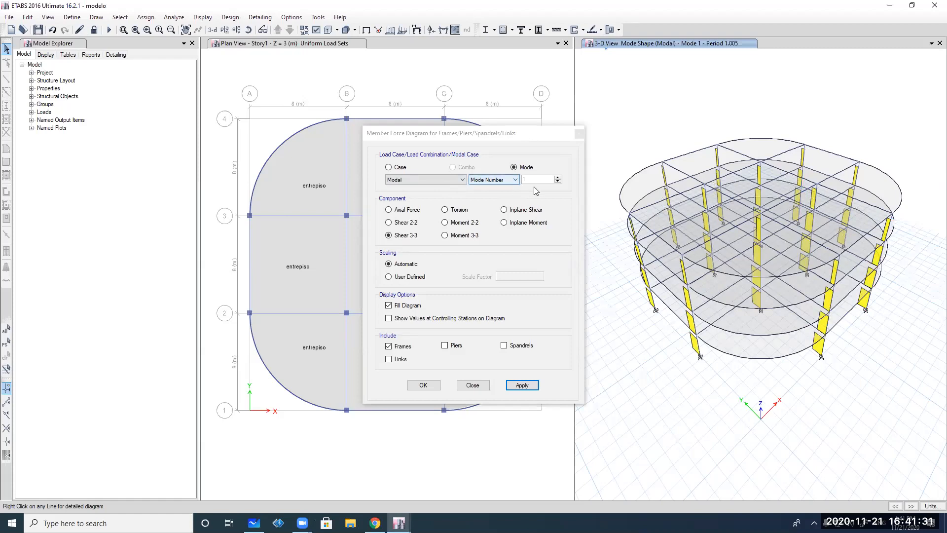
pyautogui.click(472, 386)
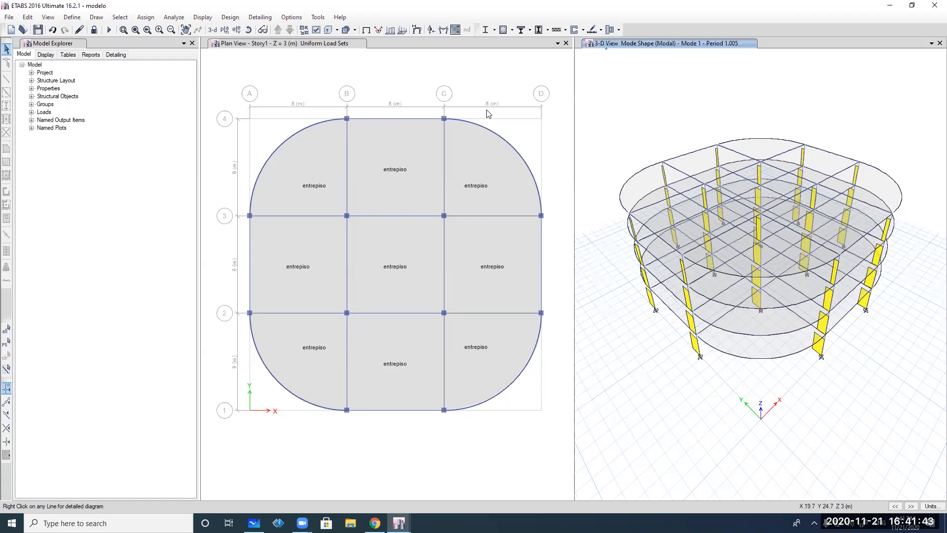
# Display the deformed shape for mode number 1 of the Modal case with automatic scaling in the 3-D view
pyautogui.click(417, 29)
pyautogui.click(384, 93)
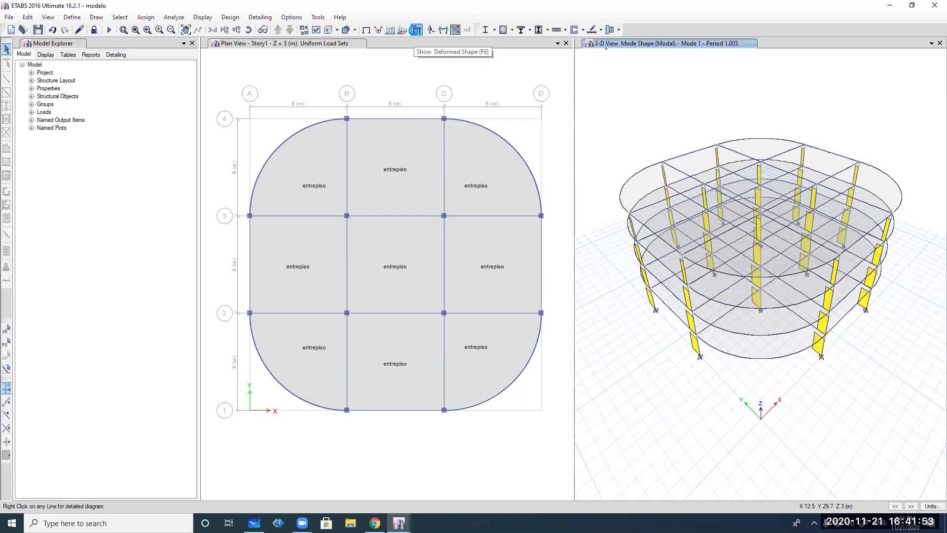
pyautogui.click(416, 29)
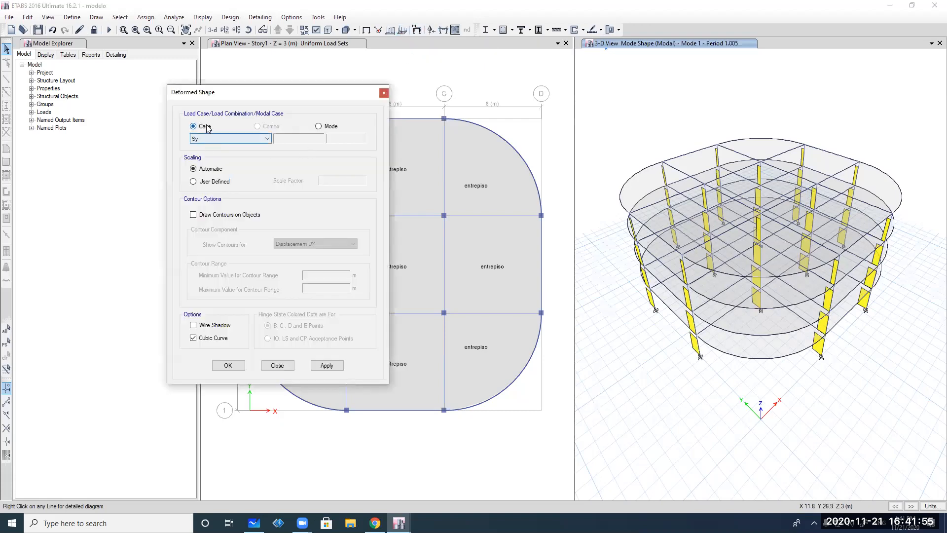
pyautogui.click(323, 128)
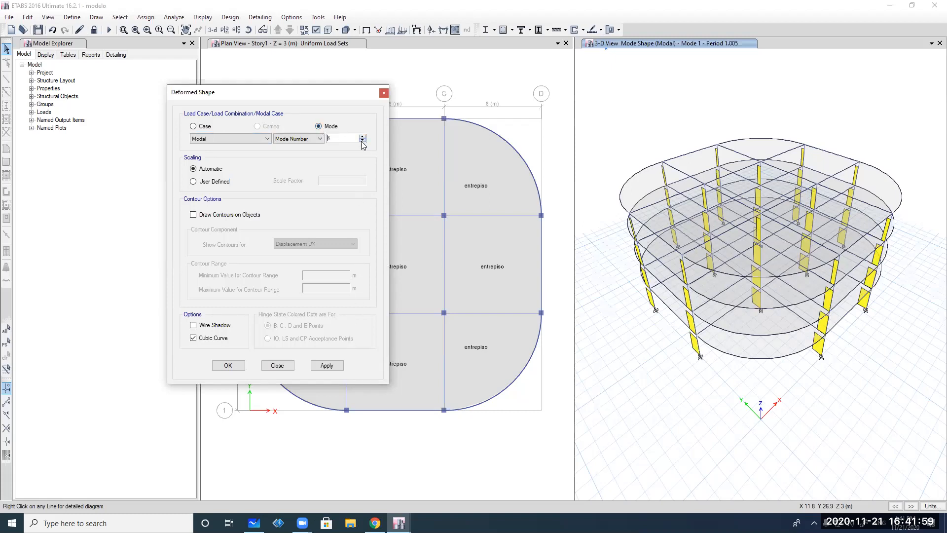
pyautogui.click(327, 365)
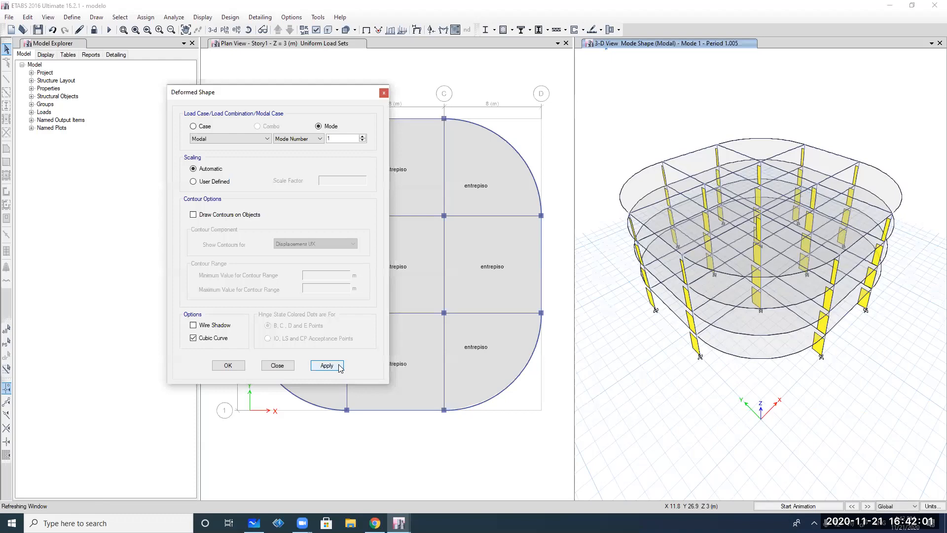
pyautogui.click(228, 365)
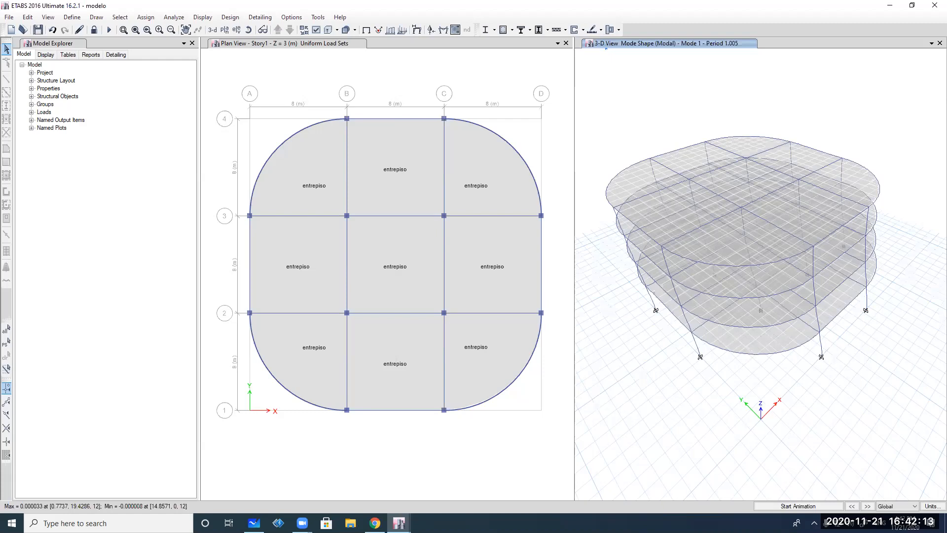
# Animate the mode 1 shape, advance through modes 2, 3 and 4, and stop the animation
pyautogui.click(782, 508)
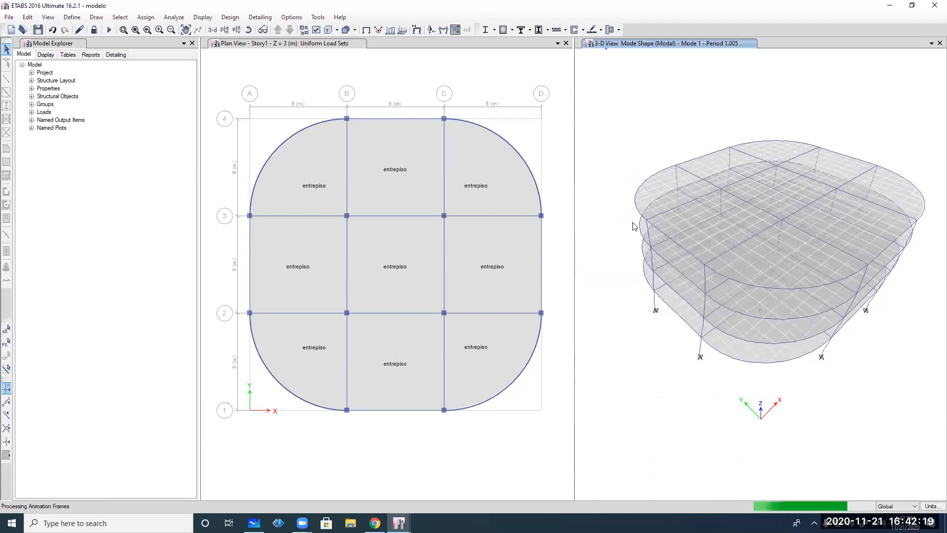
pyautogui.rightClick(821, 404)
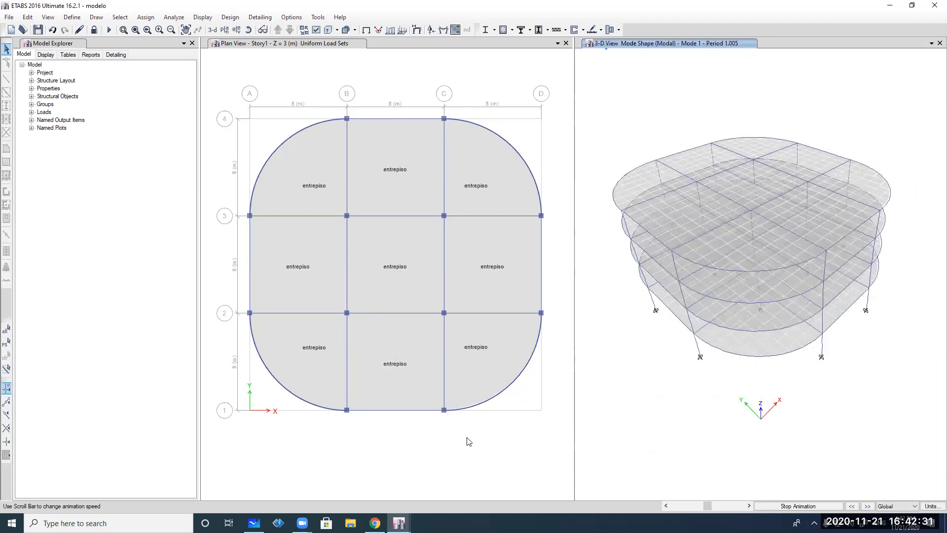
pyautogui.moveTo(742, 36)
pyautogui.mouseDown()
pyautogui.moveTo(688, 26)
pyautogui.moveTo(694, 55)
pyautogui.moveTo(730, 26)
pyautogui.mouseUp()
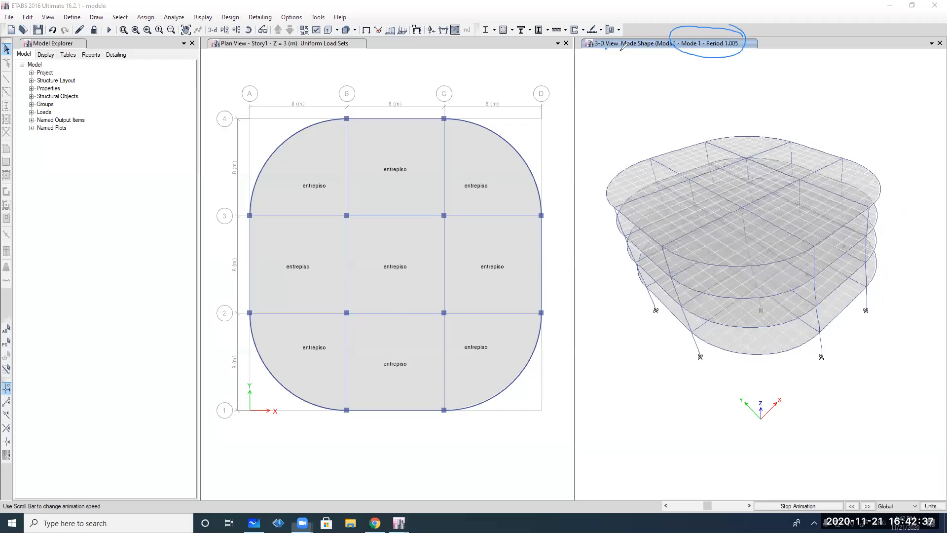
pyautogui.click(867, 506)
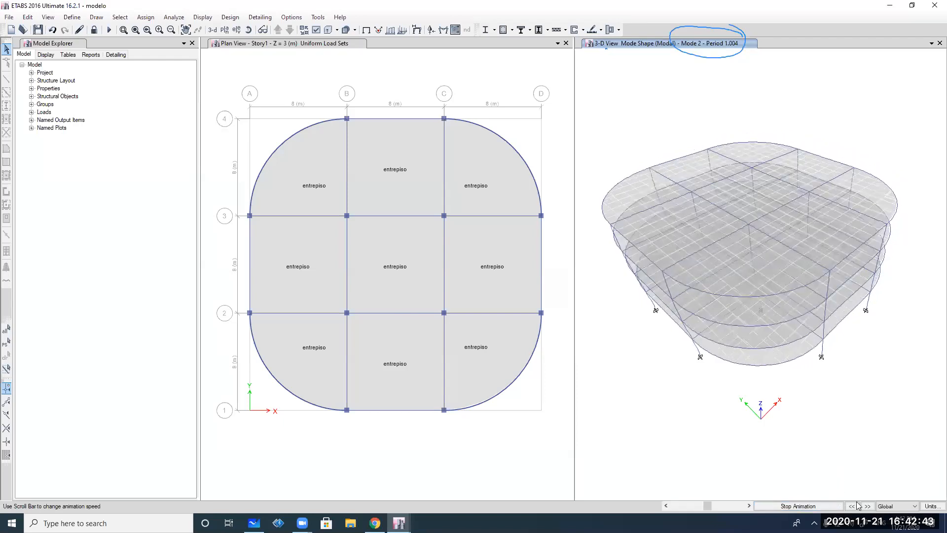
pyautogui.click(867, 506)
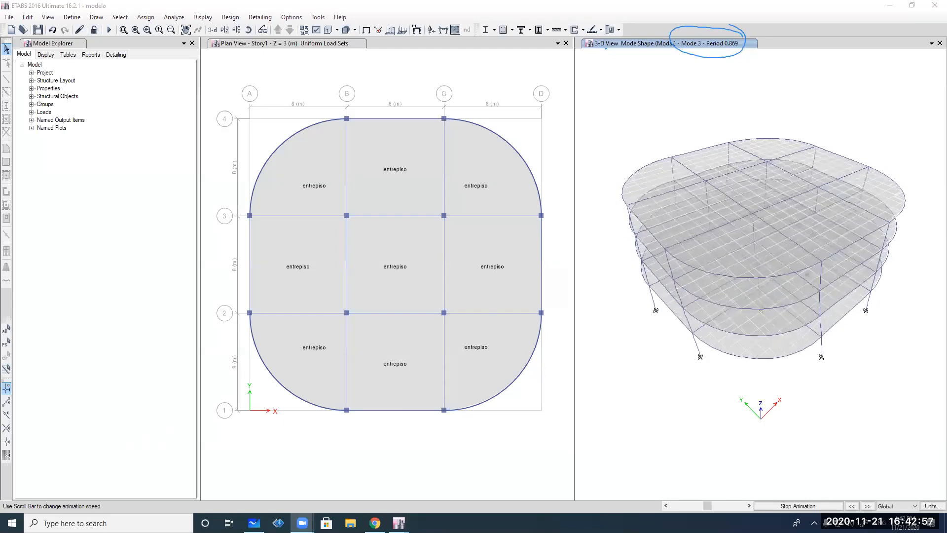
pyautogui.click(867, 506)
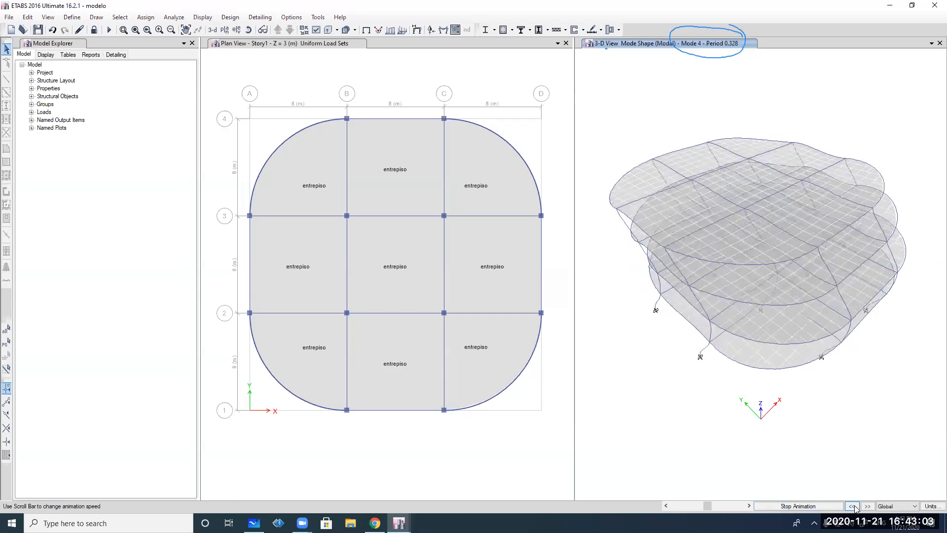
pyautogui.click(810, 508)
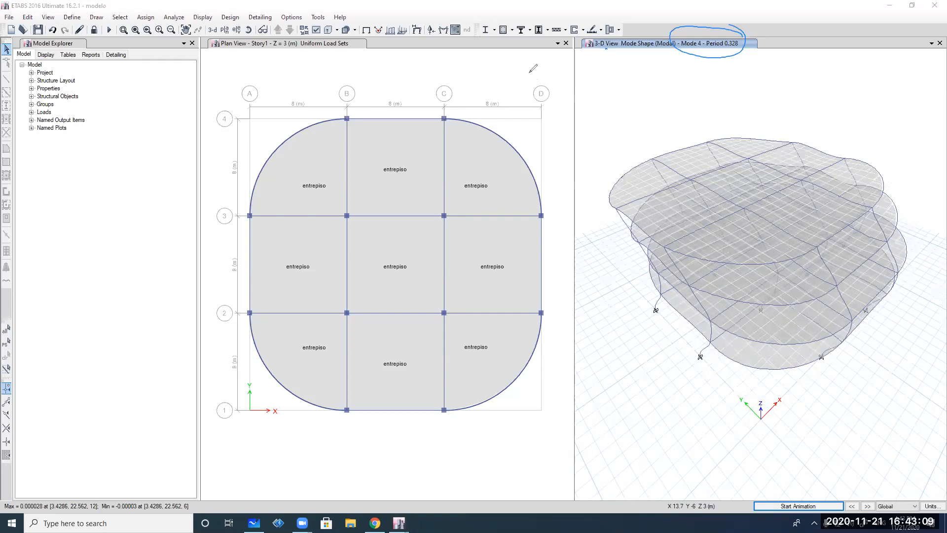
pyautogui.click(578, 70)
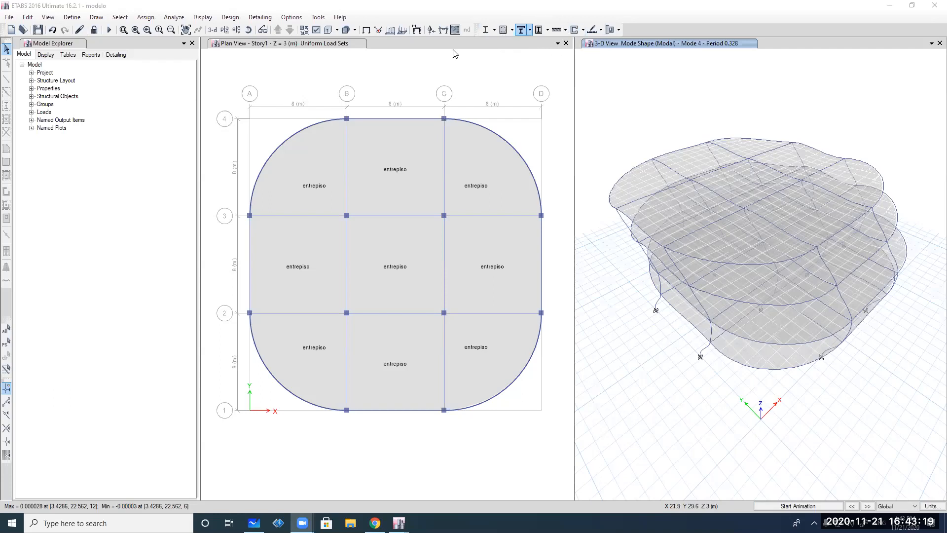
# Review the available design codes in the concrete frame design preferences and leave without changing anything
pyautogui.click(231, 17)
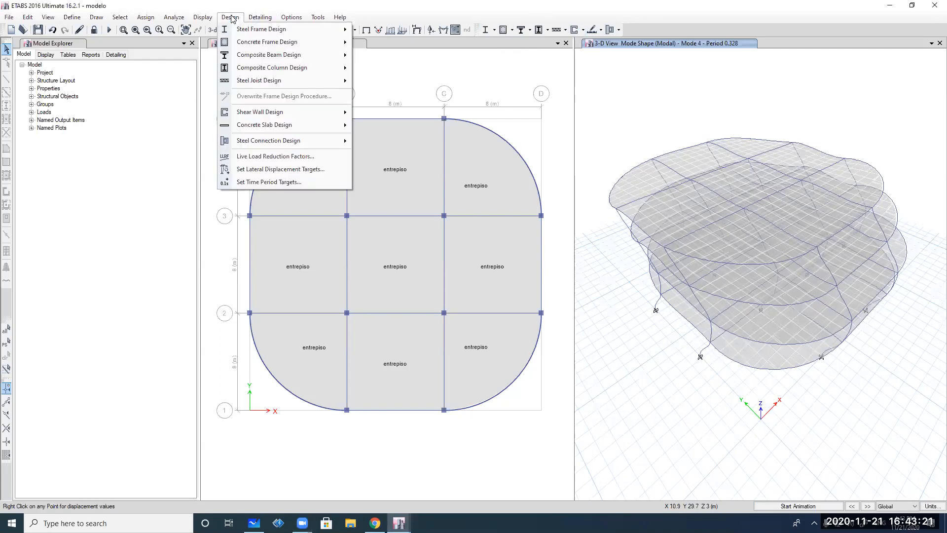
pyautogui.moveTo(252, 44)
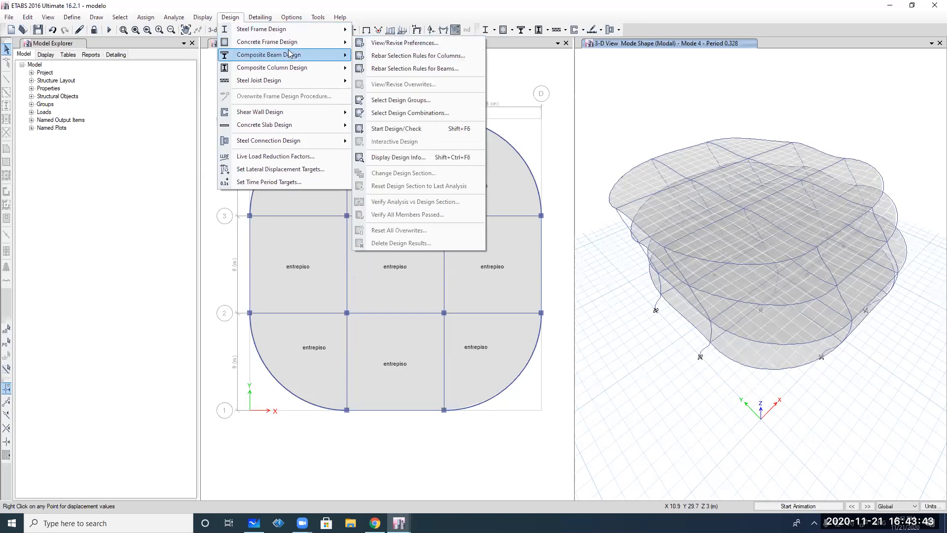
pyautogui.click(407, 45)
pyautogui.click(491, 152)
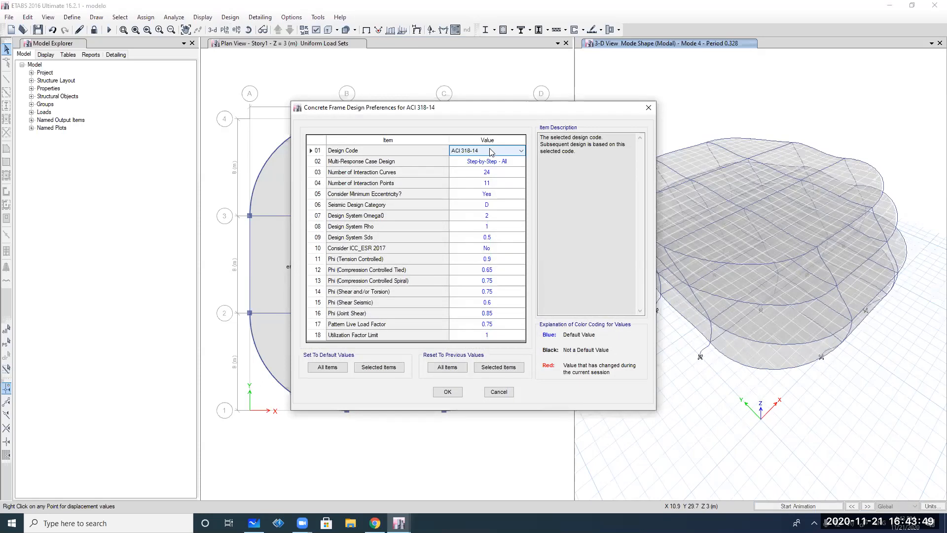
pyautogui.click(491, 151)
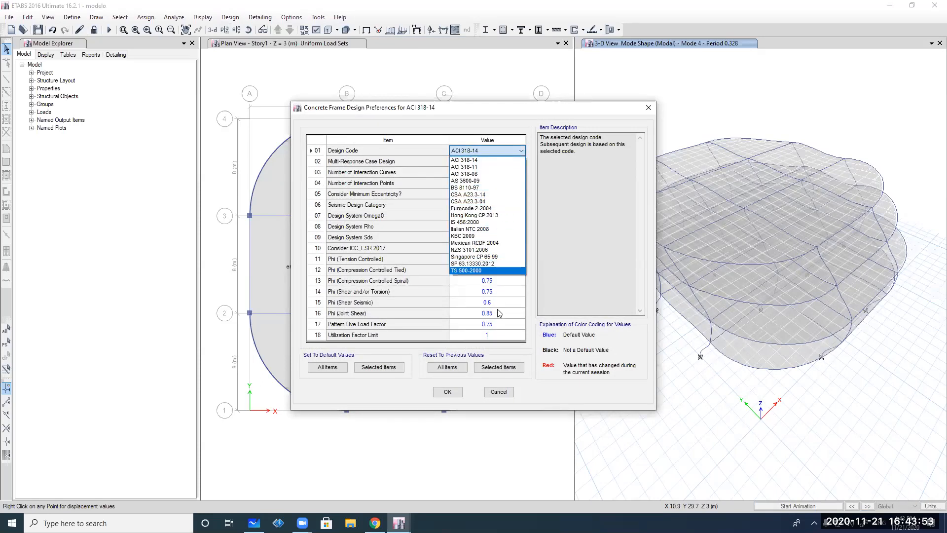
pyautogui.click(498, 393)
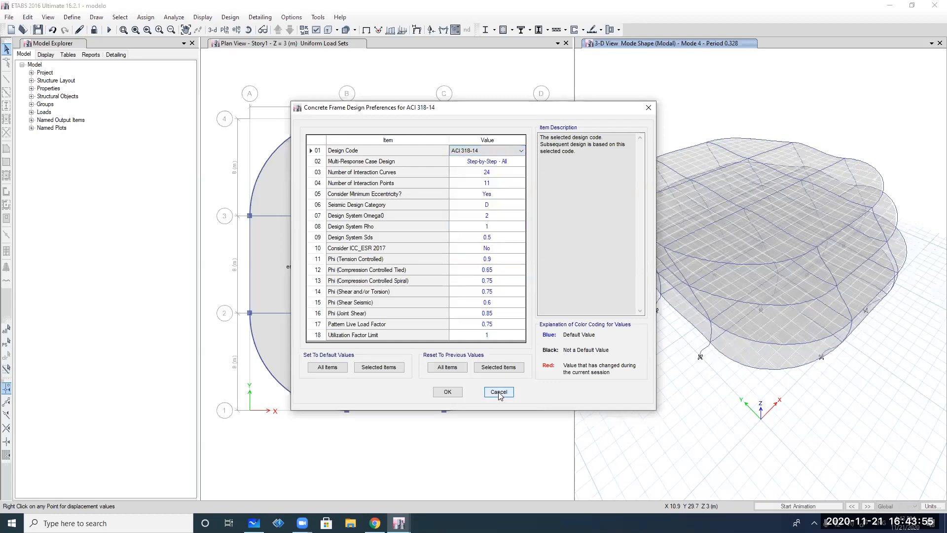
pyautogui.click(498, 393)
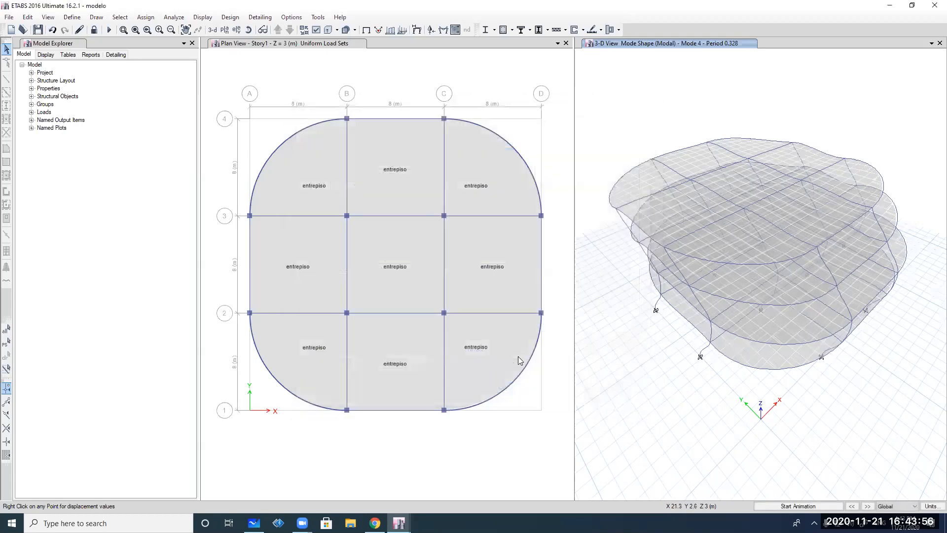
# Run the concrete frame design check and show the longitudinal reinforcing on the Story1 plan view
pyautogui.click(503, 30)
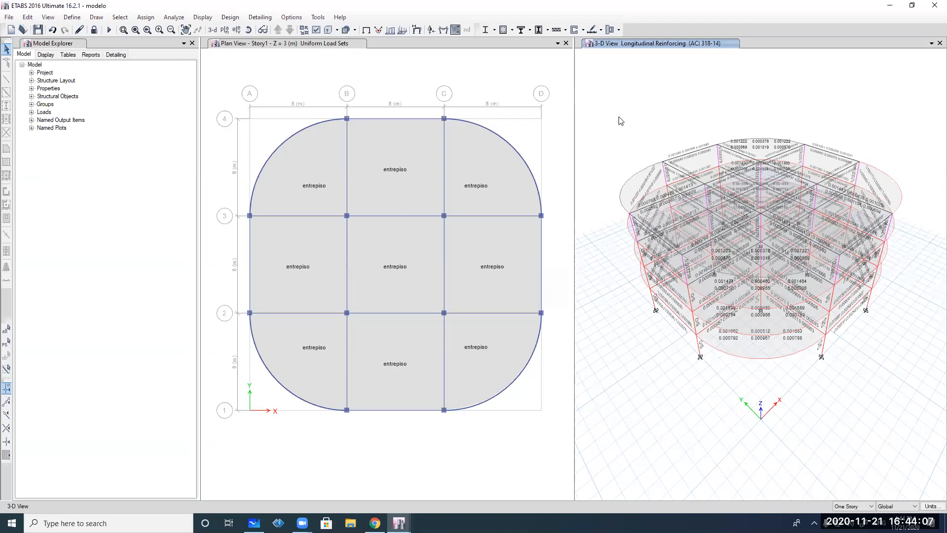
pyautogui.click(225, 31)
pyautogui.click(420, 250)
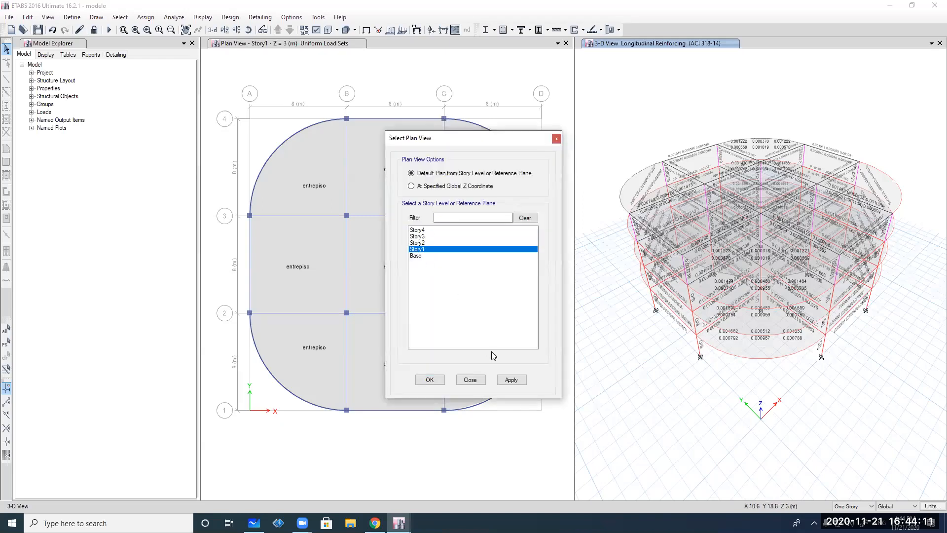
pyautogui.click(511, 379)
pyautogui.click(427, 379)
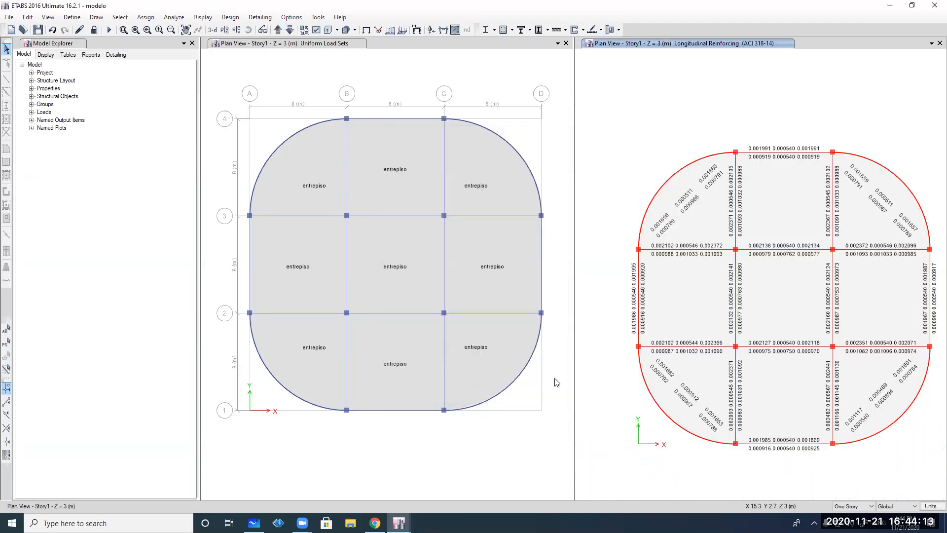
# Examine the shear design details of the Story1 beam on grid 2 between A and B for DCon6, including the torsion capacity
pyautogui.click(680, 347)
pyautogui.rightClick(680, 349)
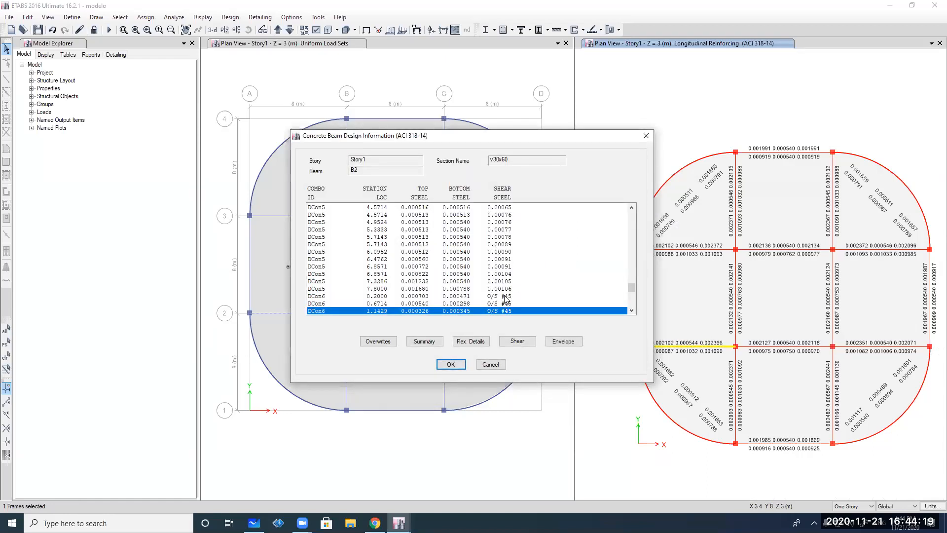
pyautogui.click(517, 341)
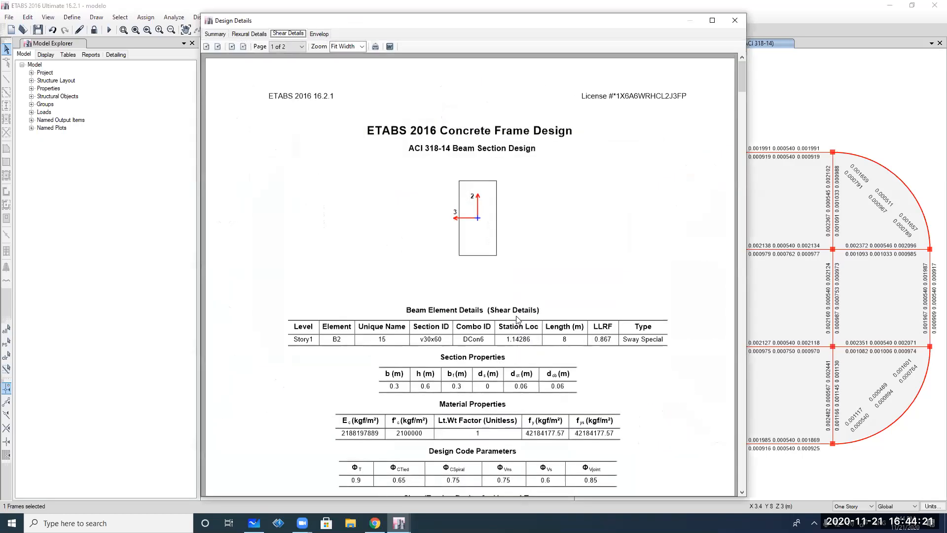
pyautogui.click(734, 21)
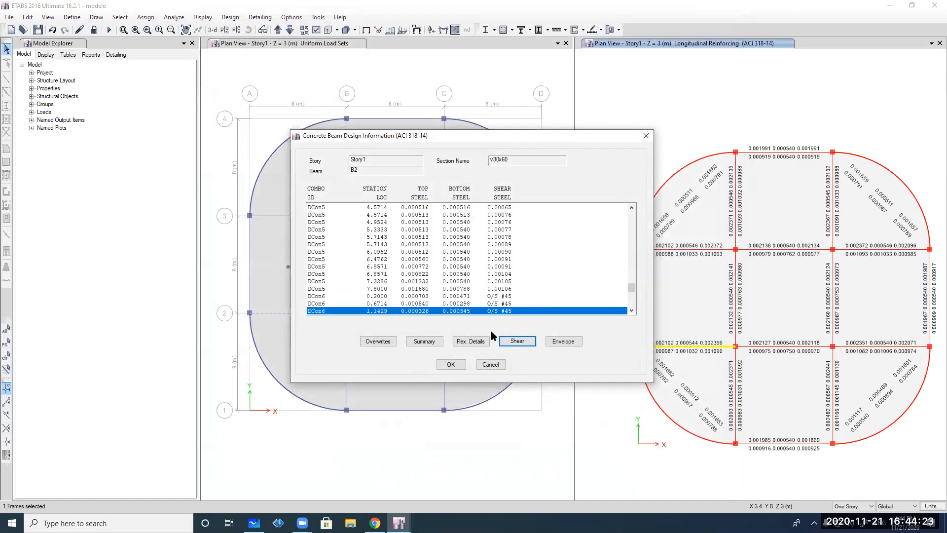
pyautogui.click(517, 341)
pyautogui.scroll(-5, 520, 292)
pyautogui.scroll(-10, 523, 299)
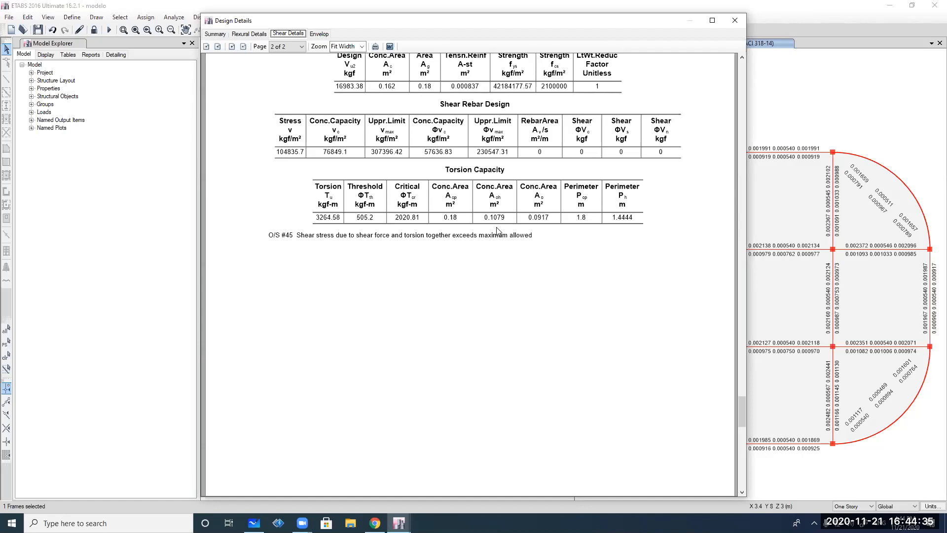
pyautogui.click(728, 21)
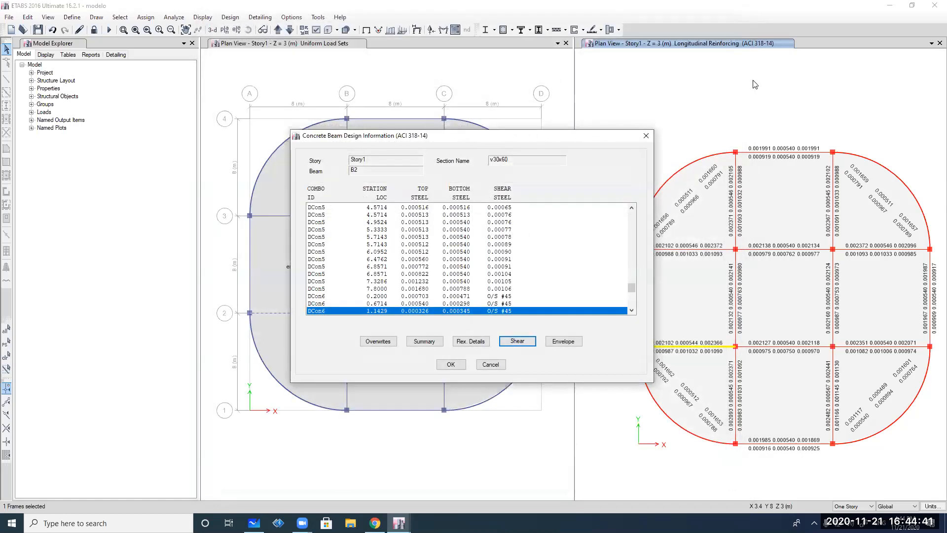
pyautogui.click(491, 364)
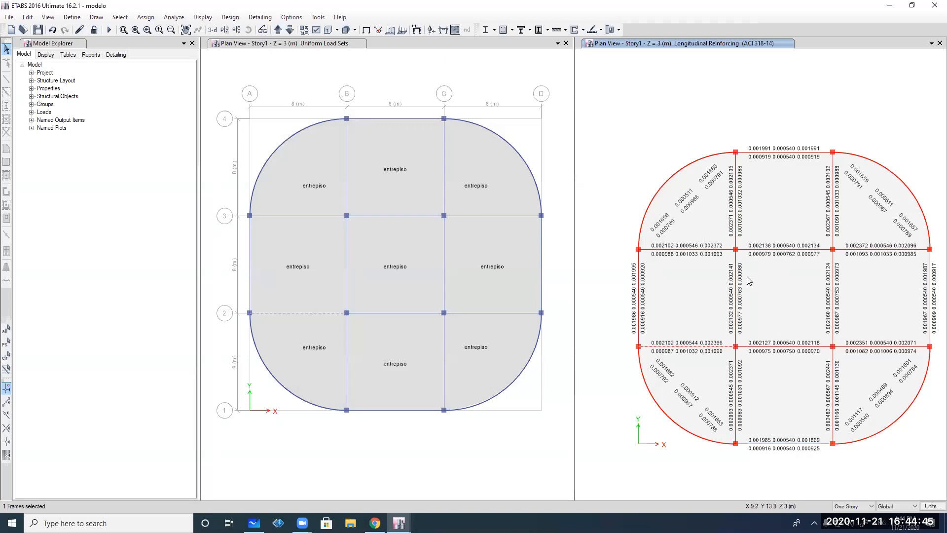
# Check the concrete beam design information of the curved Story1 beam near corner A-1
pyautogui.click(662, 413)
pyautogui.rightClick(662, 414)
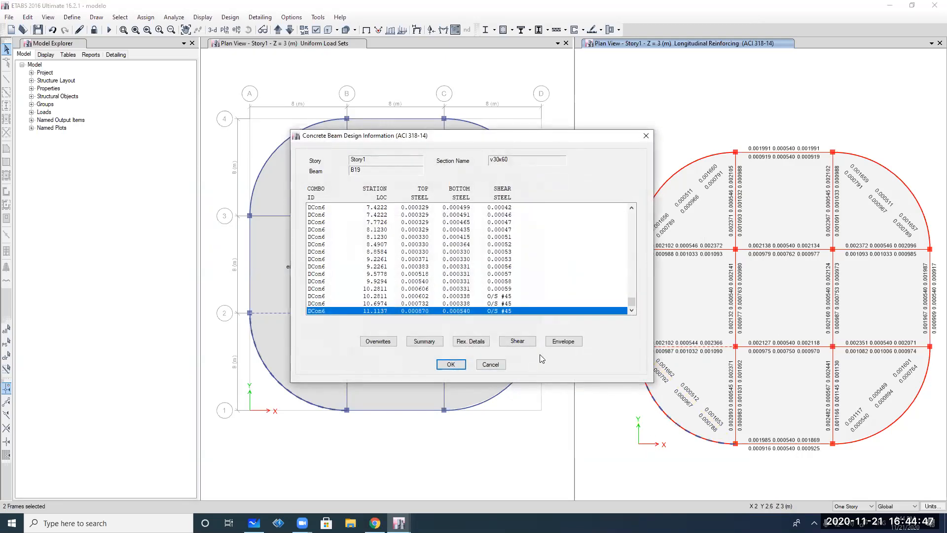
pyautogui.click(490, 365)
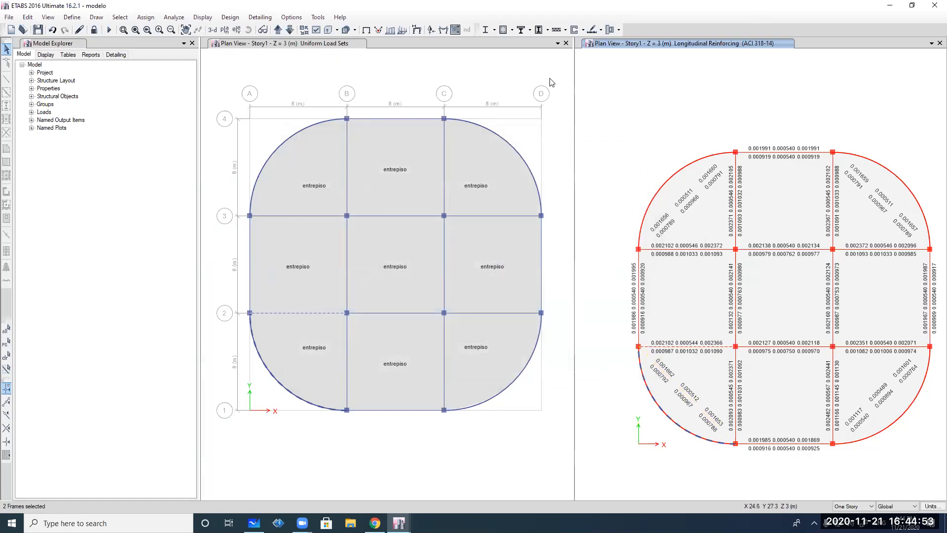
# Return to the 3-D view and check the concrete column design information of the Story4 column at A-2
pyautogui.click(212, 29)
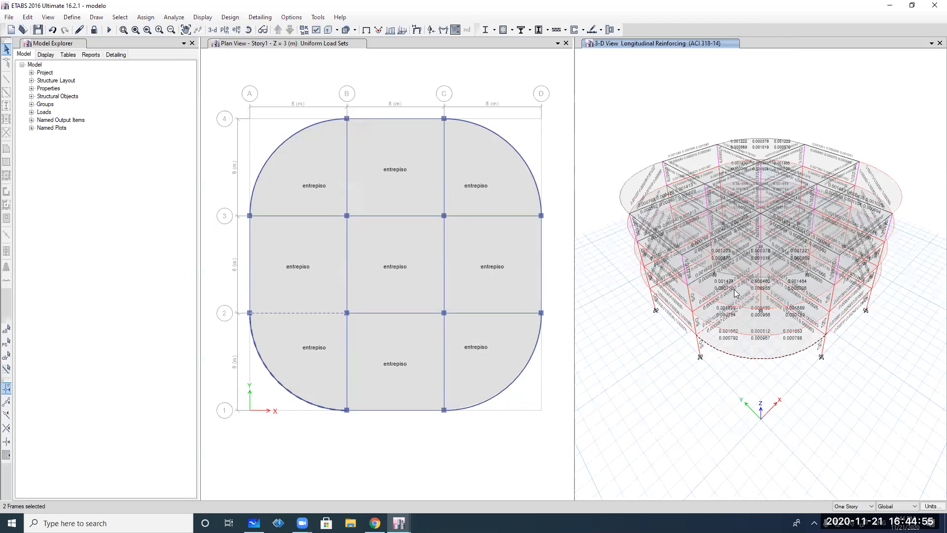
pyautogui.scroll(3, 689, 271)
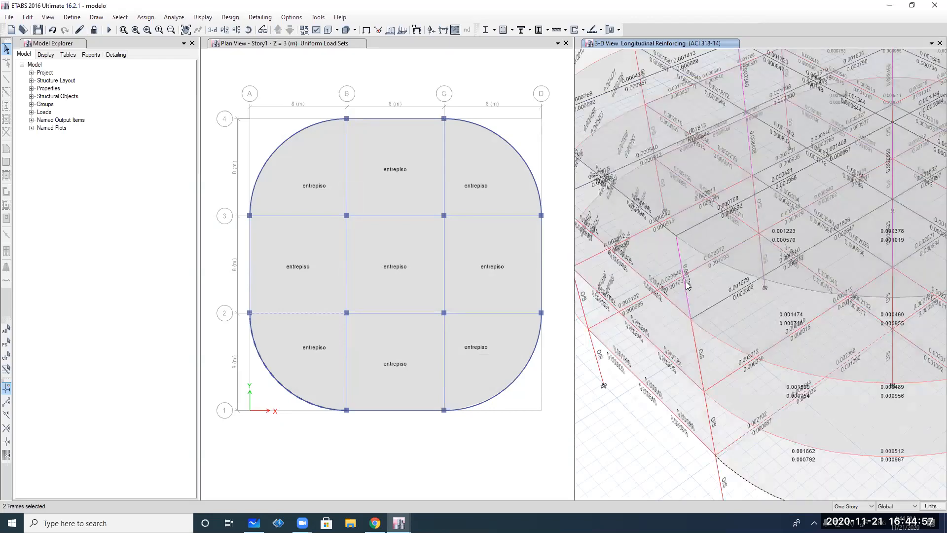
pyautogui.rightClick(686, 277)
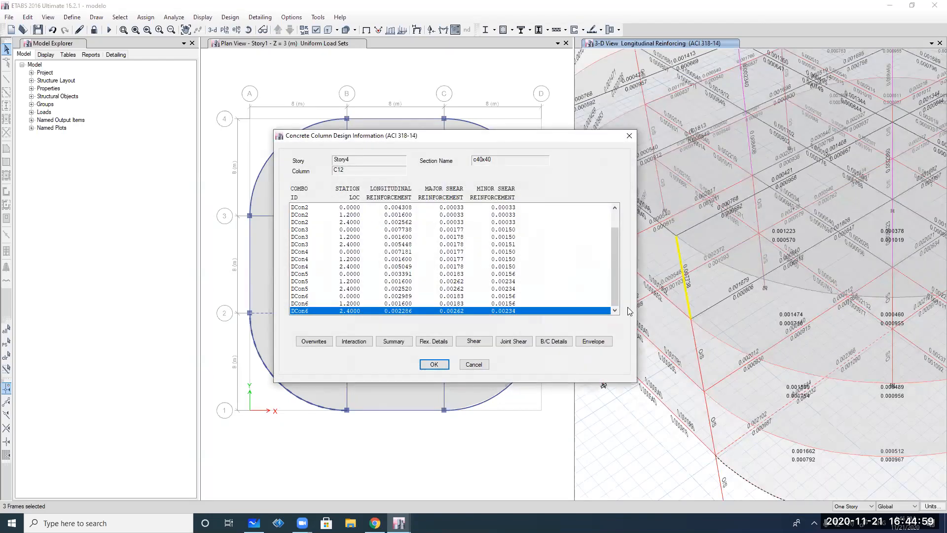
pyautogui.click(473, 364)
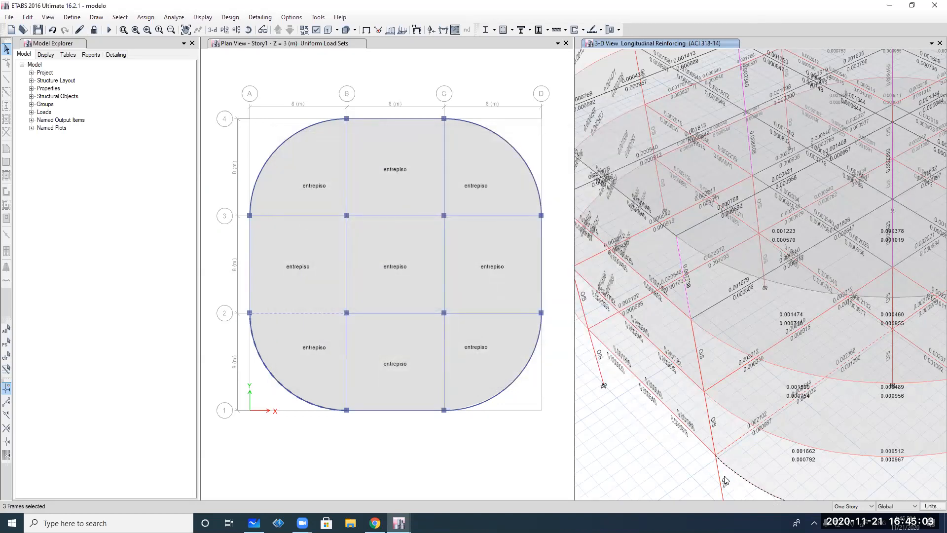
# Review the concrete column design information of the Story1 column at A-2 for all combinations and clear the selection
pyautogui.moveTo(712, 426); pyautogui.dragTo(723, 360, button='middle')
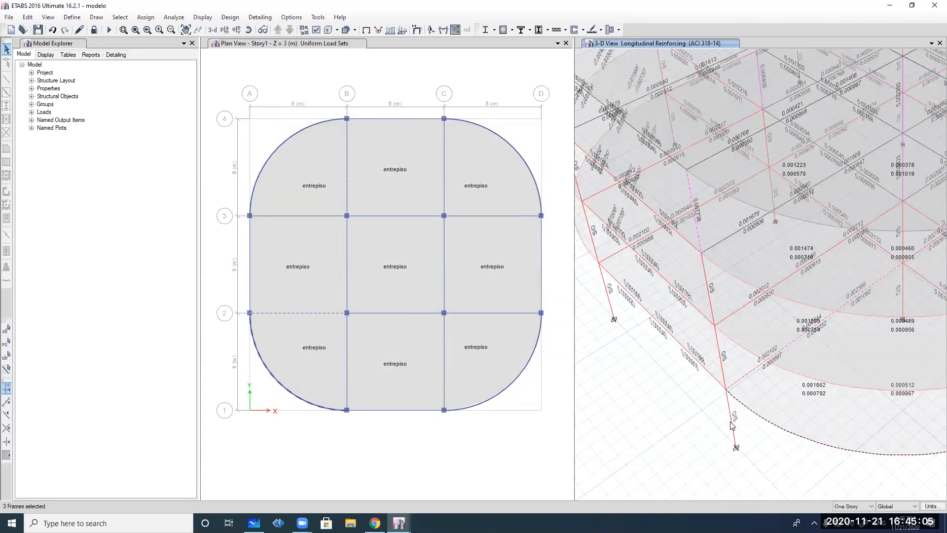
pyautogui.rightClick(733, 426)
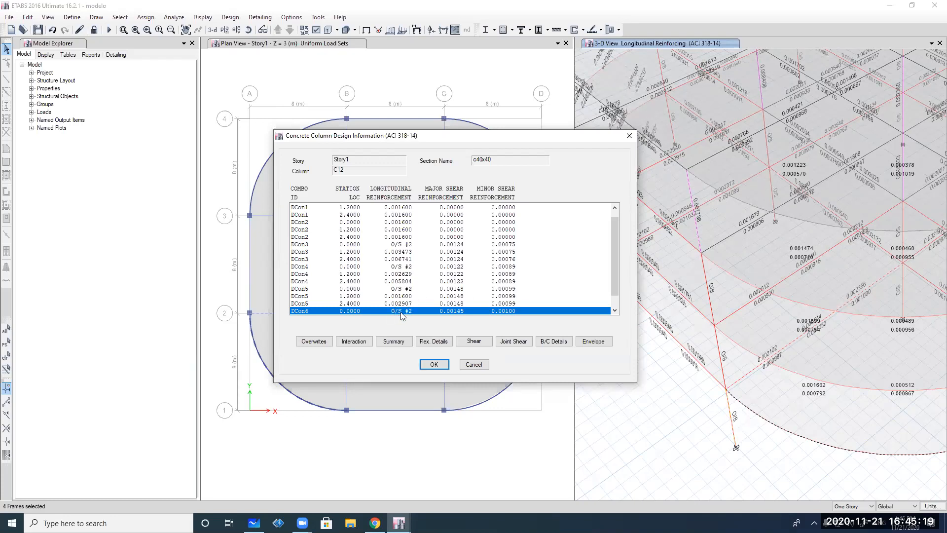
pyautogui.scroll(-1, 406, 312)
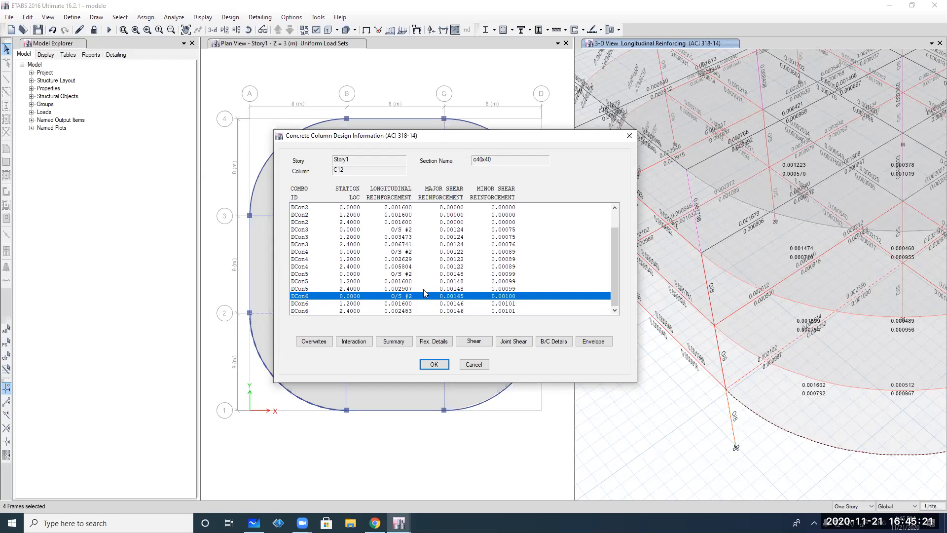
pyautogui.scroll(1, 422, 294)
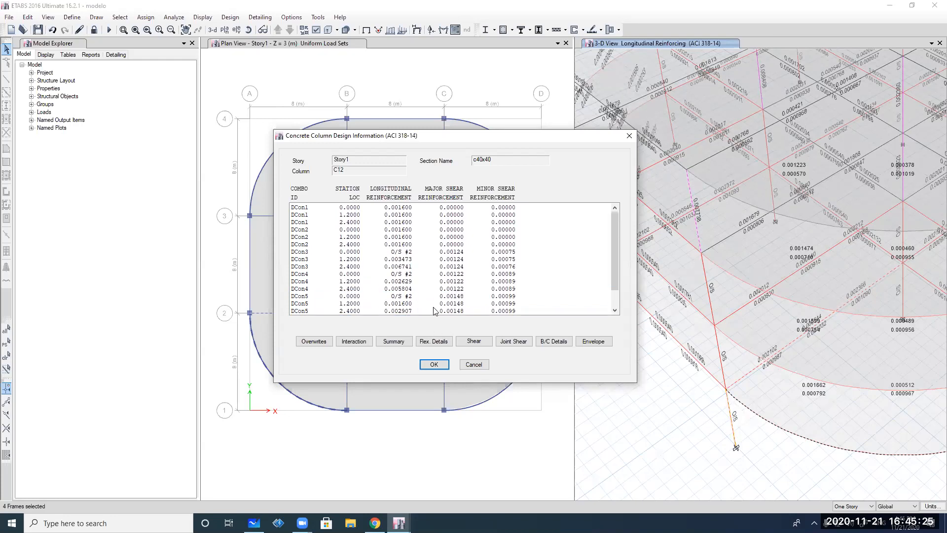
pyautogui.click(434, 364)
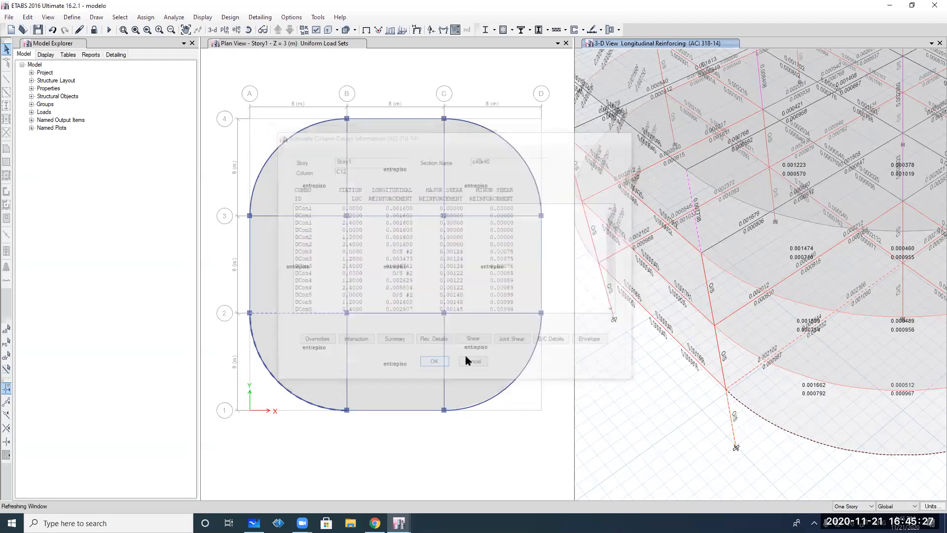
pyautogui.click(6, 357)
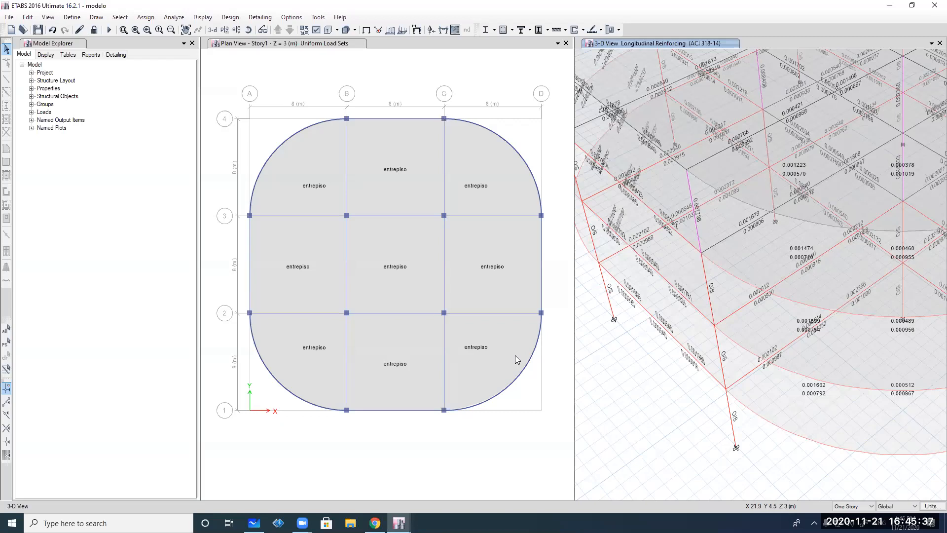
# Check the concrete column design information of the Story2 and Story4 columns at A-2
pyautogui.rightClick(725, 361)
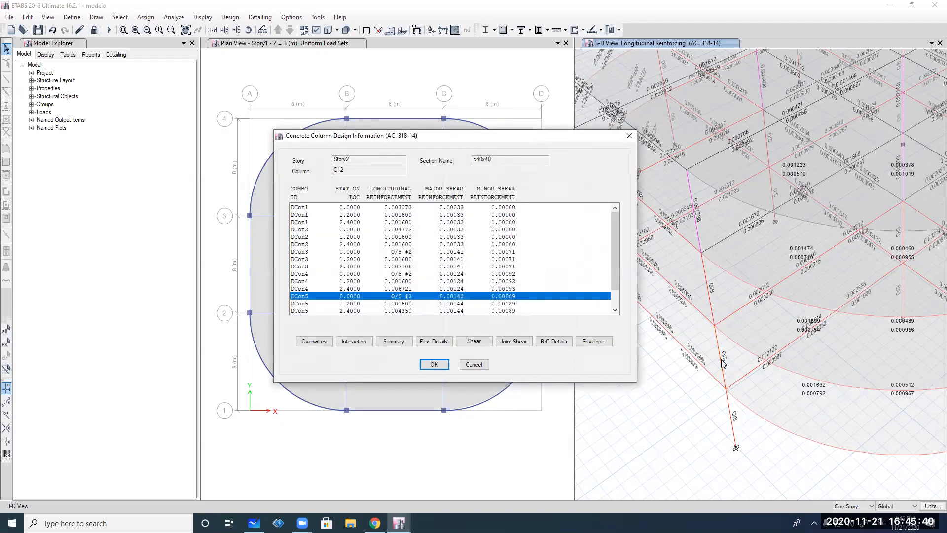
pyautogui.click(476, 365)
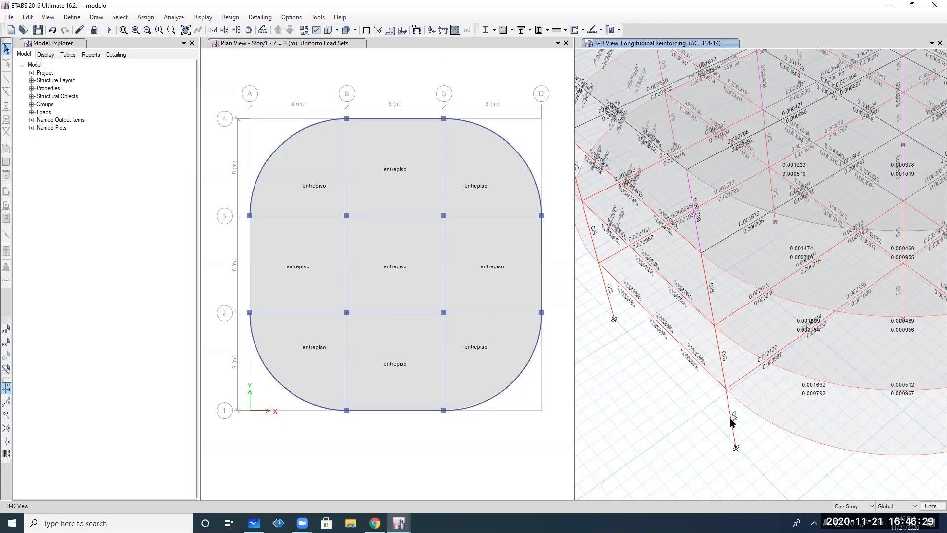
pyautogui.click(697, 225)
pyautogui.rightClick(697, 225)
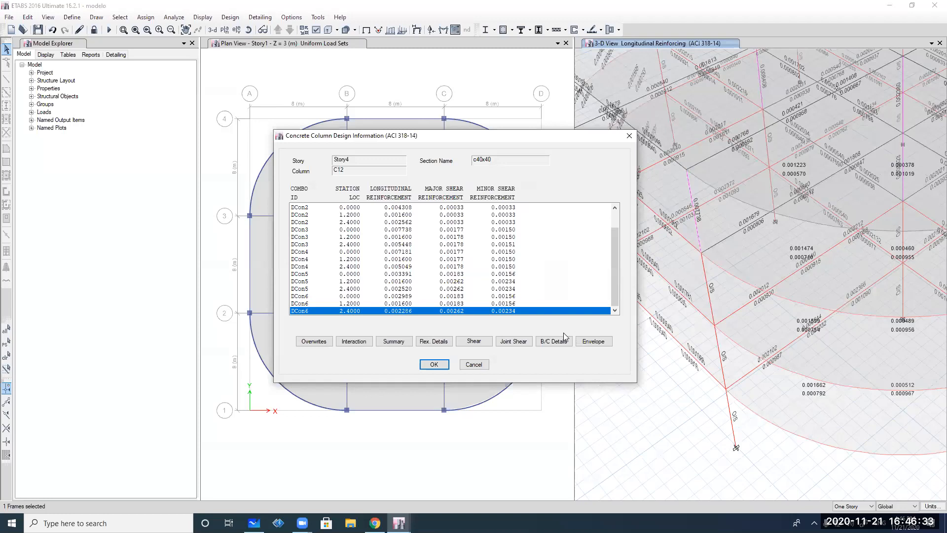
pyautogui.click(473, 364)
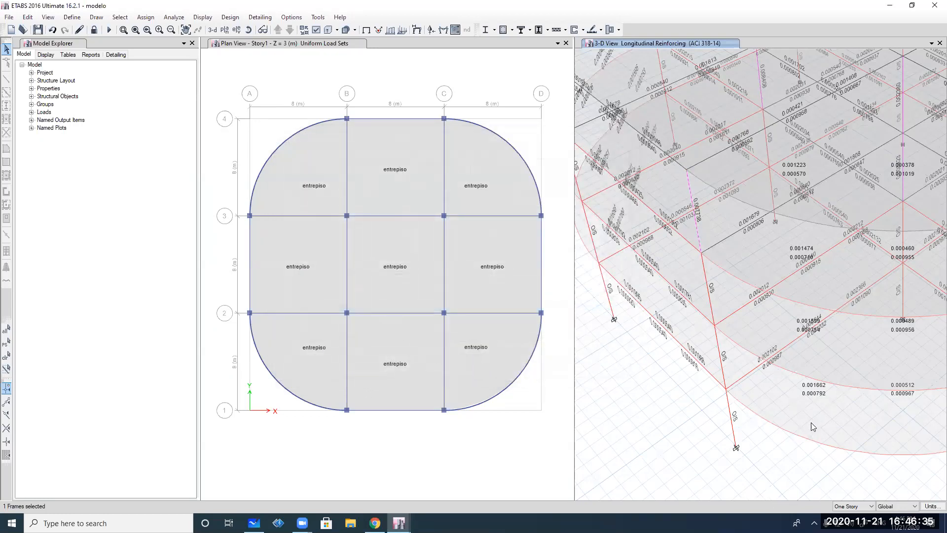
# Set the consistent length unit to cm for the displayed reinforcing areas and deselect the Story4 column at A-2
pyautogui.click(931, 506)
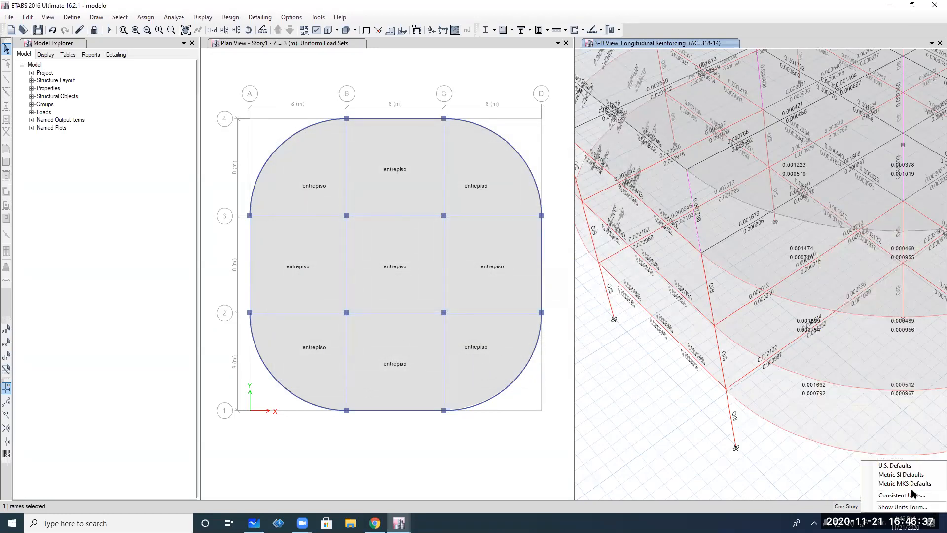
pyautogui.click(914, 495)
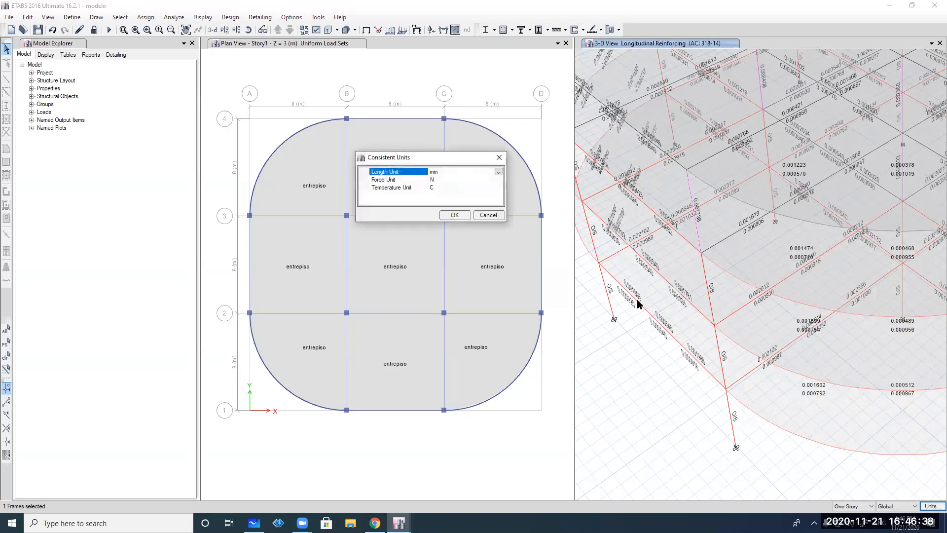
pyautogui.click(500, 172)
pyautogui.click(456, 209)
pyautogui.click(454, 215)
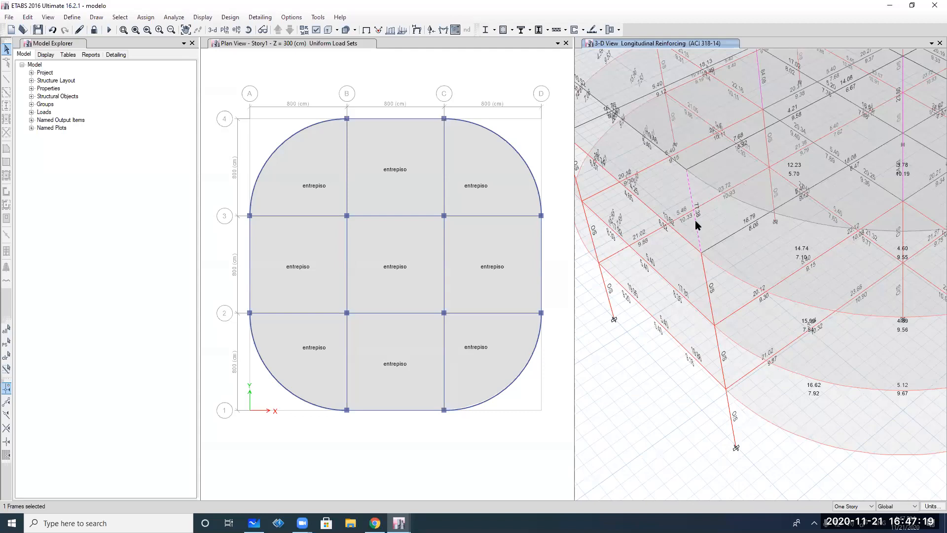
pyautogui.click(698, 228)
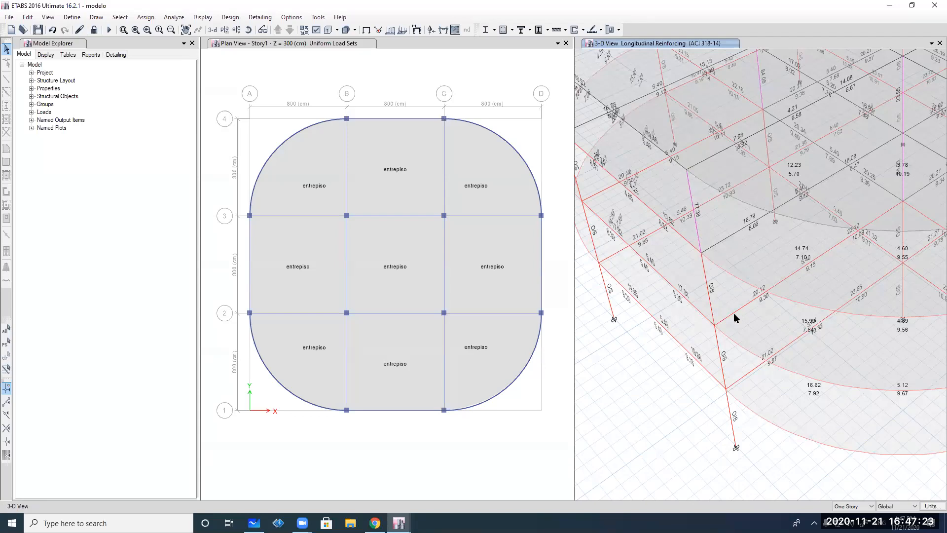